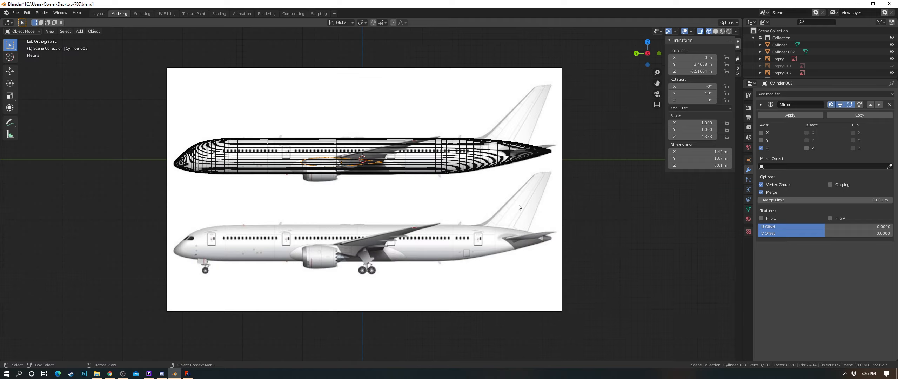
scroll(507, 185, "up", 8)
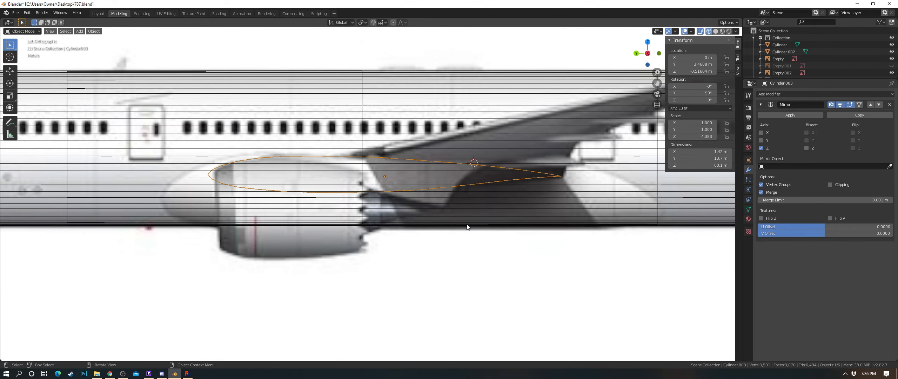
key("KP_7")
scroll(491, 196, "down", 9)
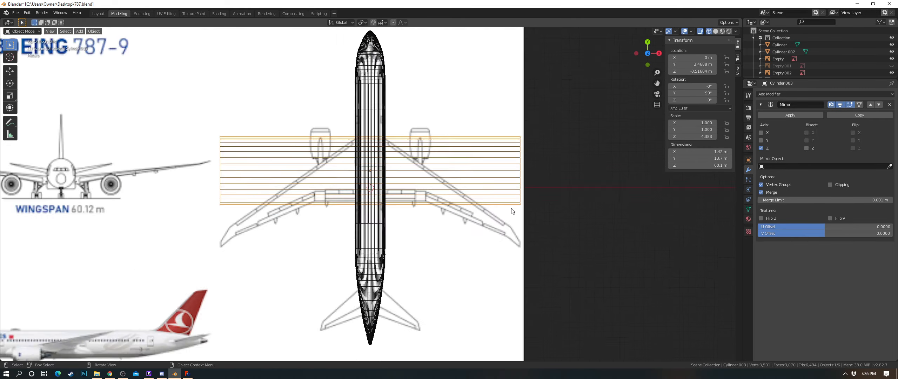
scroll(511, 211, "down", 2)
scroll(484, 181, "up", 4)
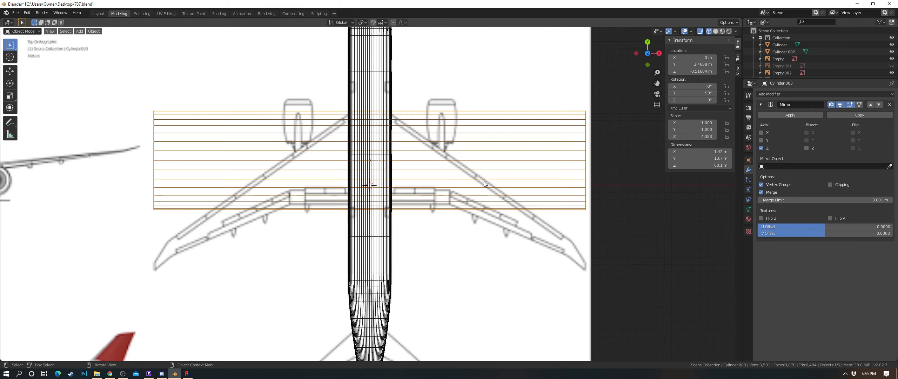
key("g")
key("y")
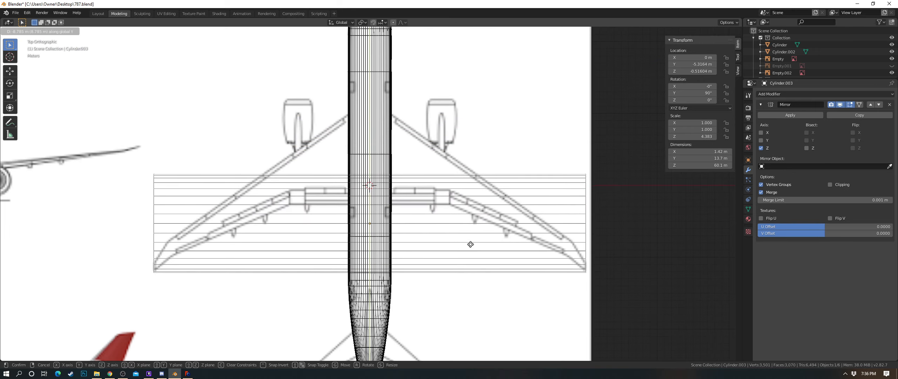
key("Escape")
Step: Scale the wing down uniformly to about 0.948 of its size
left_click(489, 218)
left_click(470, 210)
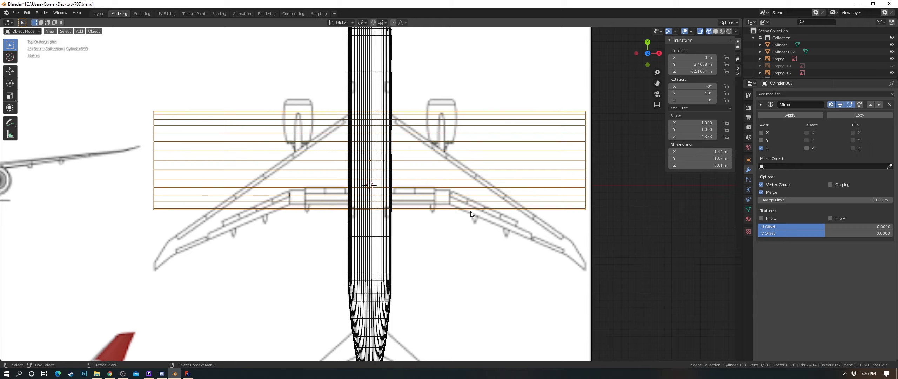
key("s")
left_click(516, 213)
scroll(500, 209, "up", 4)
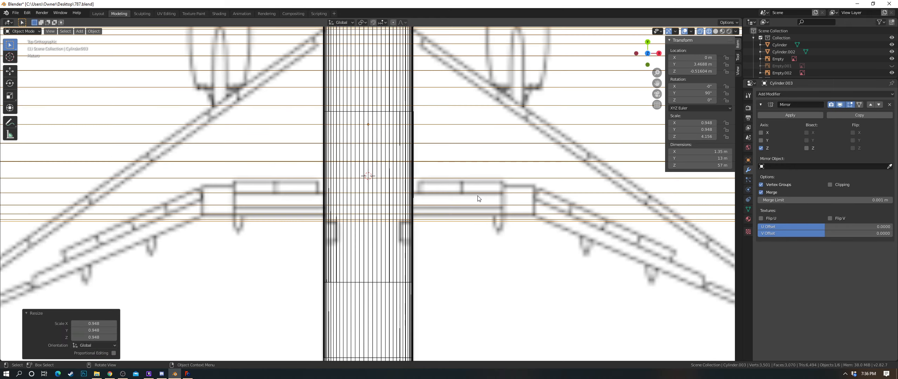
Step: Move the top-view reference image about -0.163 m along Y to line its wing root up with the wing mesh
scroll(491, 211, "down", 5)
left_click(465, 124)
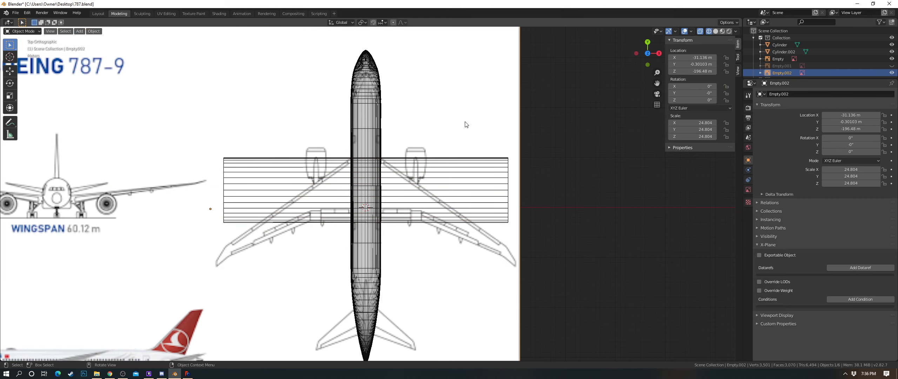
scroll(472, 133, "up", 3)
key("g")
key("y")
left_click(477, 140)
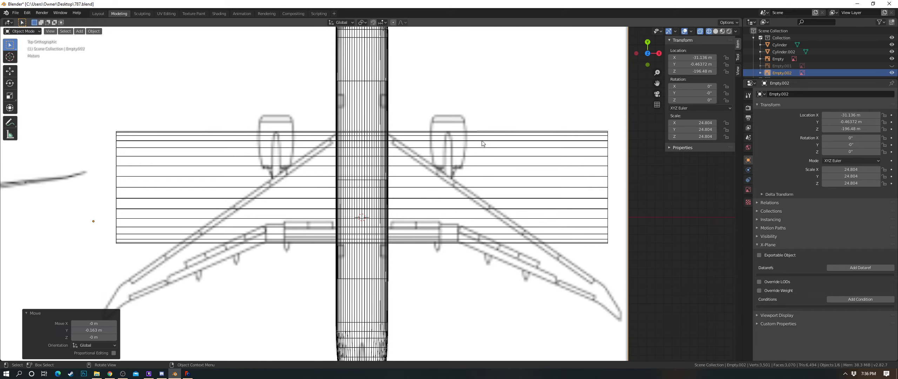
Step: Move the wing about -0.465 m along Y so its trailing edge meets the wing root in the side-view reference
key("ctrl+KP_3")
scroll(514, 146, "up", 5)
middle_click_drag(514, 143, 414, 145, "shift")
scroll(427, 151, "up", 2)
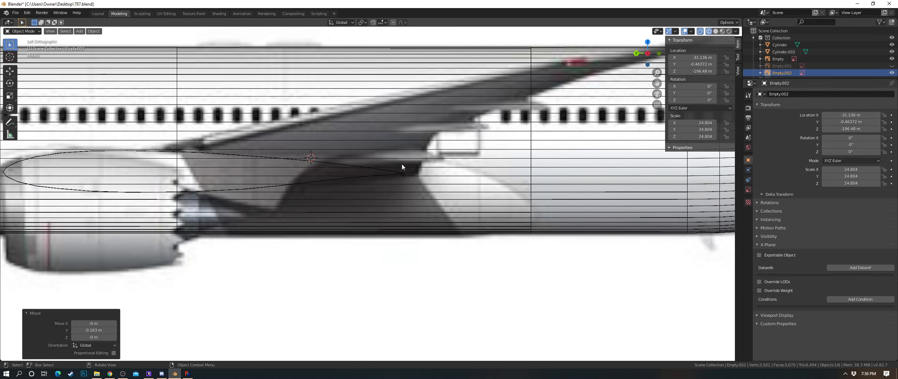
left_click(406, 172)
key("g")
key("y")
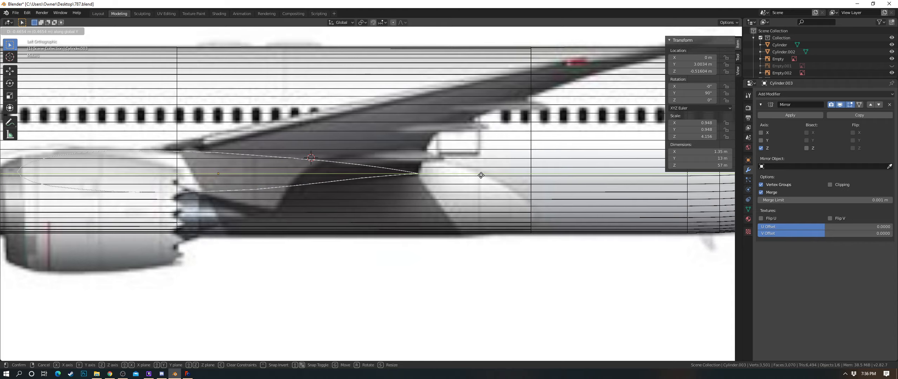
left_click(481, 175)
Step: Move the top-view reference image about -0.5 m along Y to realign it with the repositioned wing
scroll(481, 175, "down", 8)
key("KP_7")
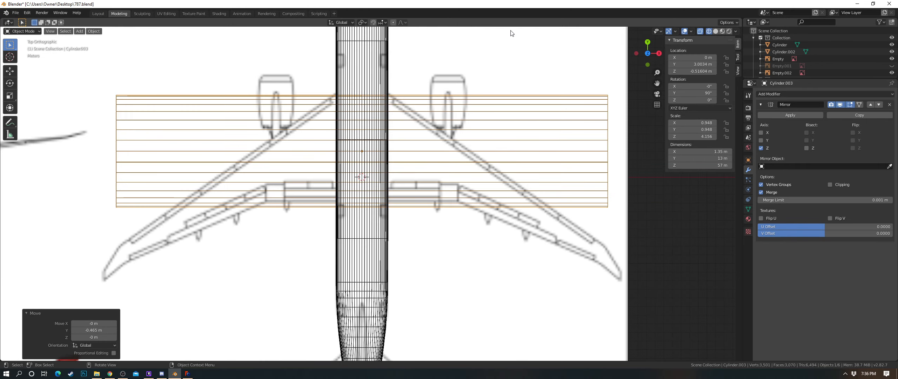
left_click(511, 33)
key("g")
key("y")
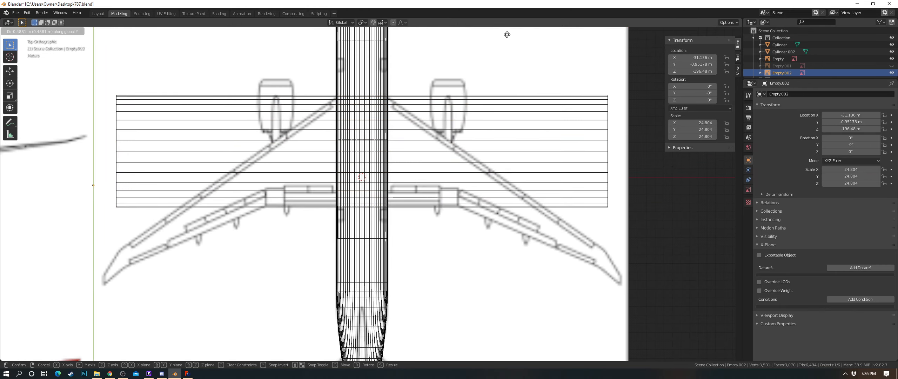
left_click(505, 34)
Step: Apply the wing object's scale
left_click(435, 100)
middle_click_drag(435, 99, 490, 100)
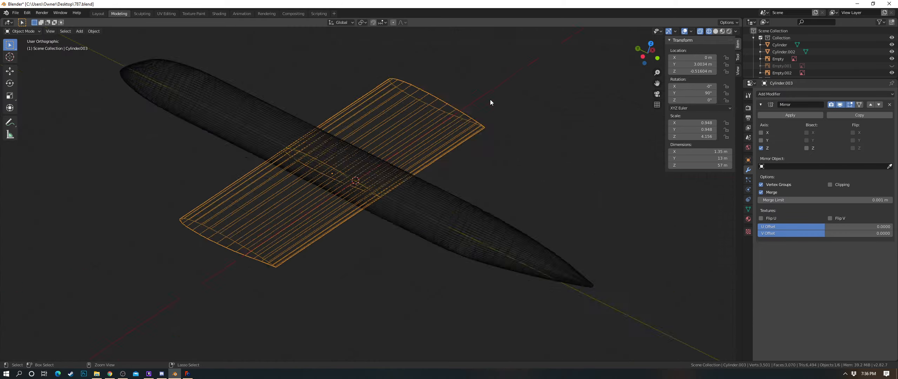
key("ctrl+KP_3")
key("ctrl+a")
left_click(490, 100)
Step: Shade the wing smooth and enable Auto Smooth for its normals
scroll(342, 146, "up", 5)
scroll(514, 151, "down", 6)
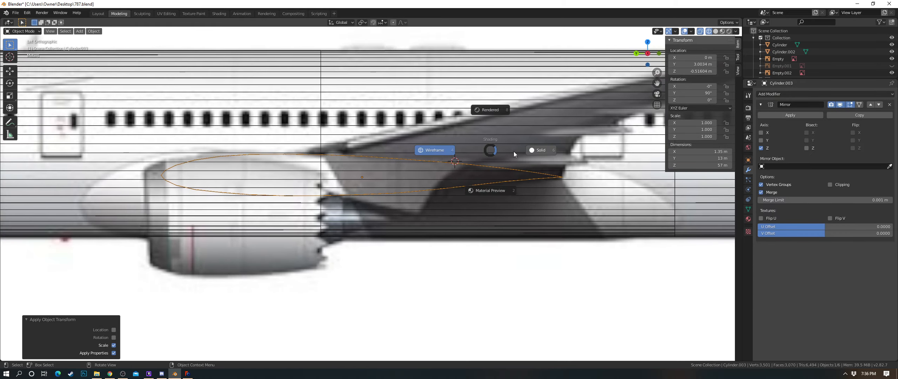
mouse_move(467, 157)
middle_mouse_down()
mouse_move(495, 148)
mouse_move(494, 179)
middle_mouse_up()
right_click(487, 162)
left_click(487, 161)
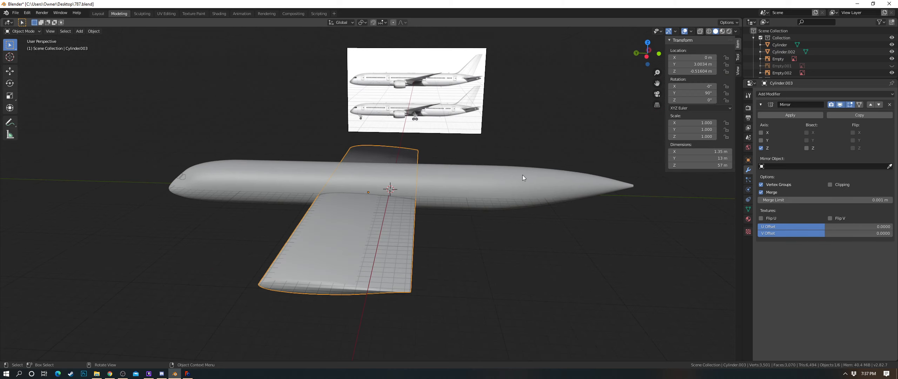
left_click(748, 209)
left_click(768, 222)
Step: Add one loop cut across the wing half in Edit Mode and slide it near the trailing-edge kink in the top-view reference
scroll(472, 159, "down", 2)
key("KP_7")
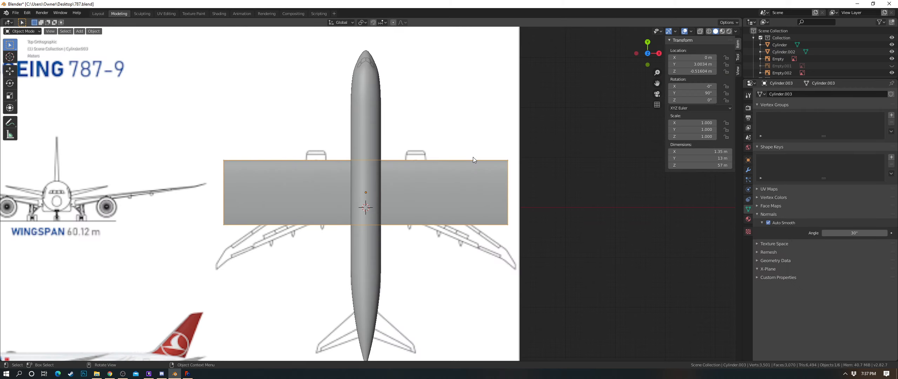
scroll(473, 159, "up", 6)
key("Tab")
key("shift+z")
middle_click_drag(583, 225, 505, 215, "shift")
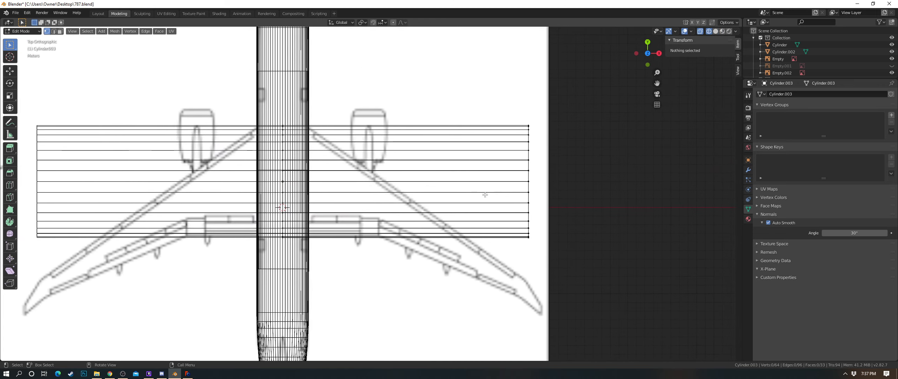
left_click(376, 123)
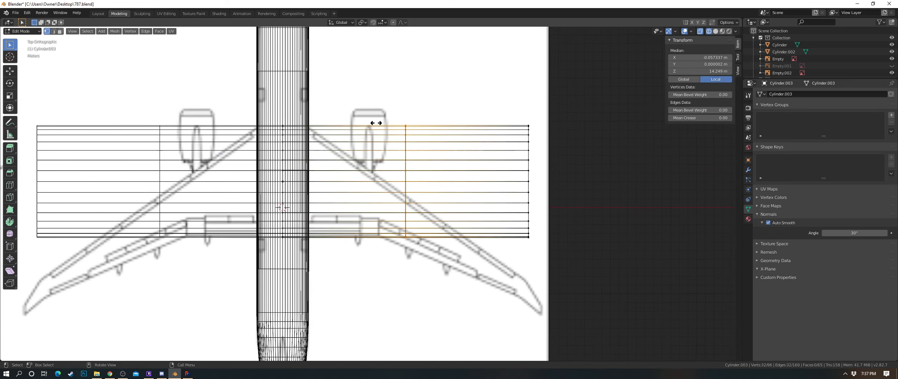
left_click(350, 126)
Step: Move the new edge loop about -0.053 m along X onto the outer edge of the inboard flap section
scroll(385, 158, "up", 8)
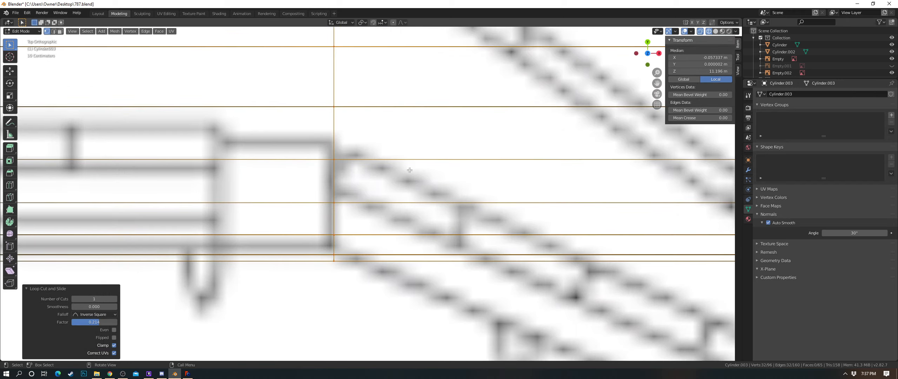
key("g")
key("x")
left_click(406, 169)
scroll(438, 189, "down", 6)
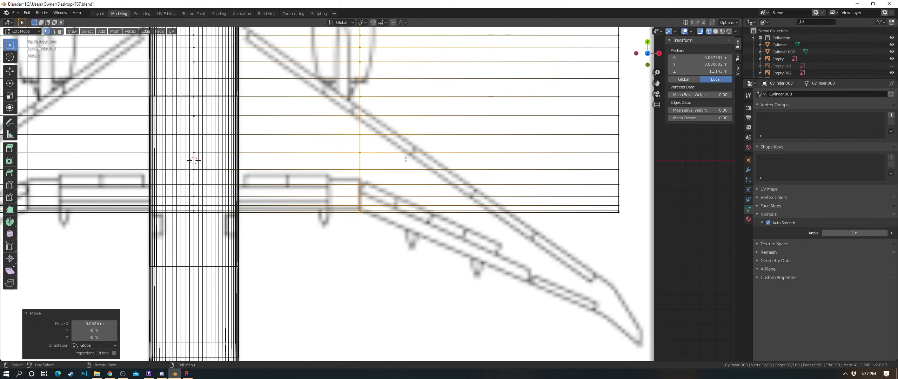
Step: Scale the kink loop to about 0.51 and raise it 1.2 m along Z to follow the wing in the front photo
scroll(529, 195, "down", 4)
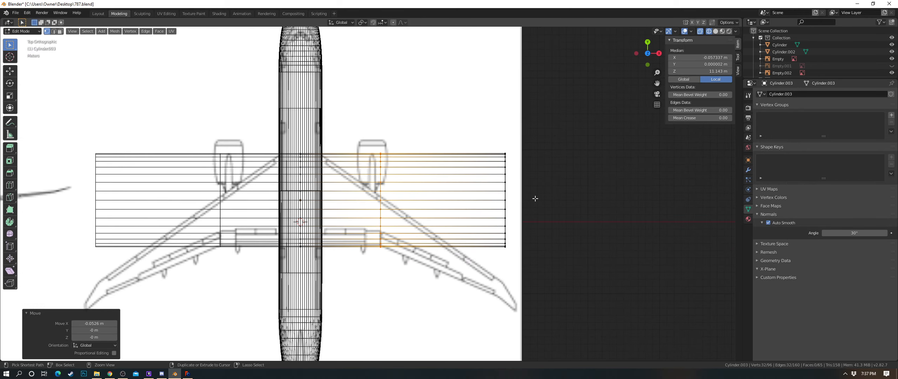
key("ctrl+KP_1")
scroll(426, 196, "up", 5)
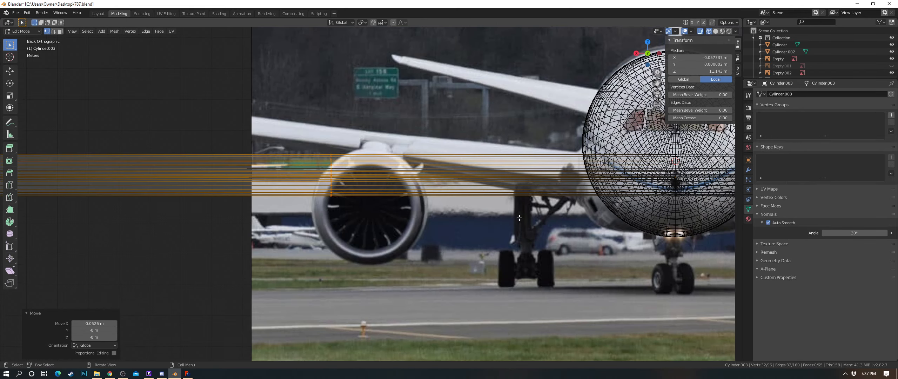
key("s")
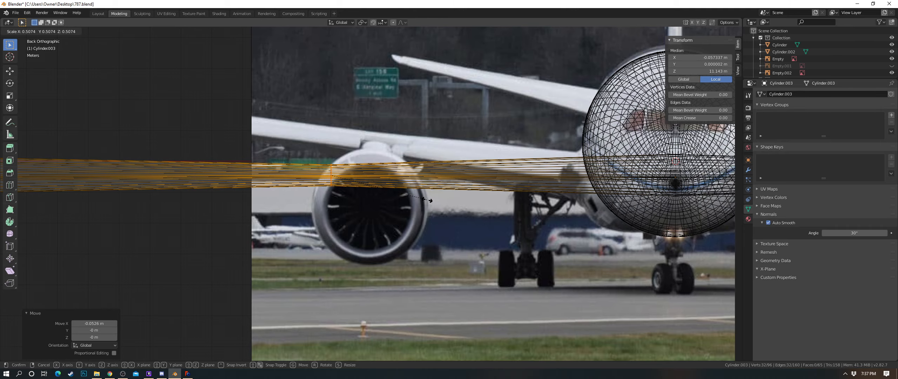
left_click(429, 200)
key("g")
key("z")
left_click(439, 162)
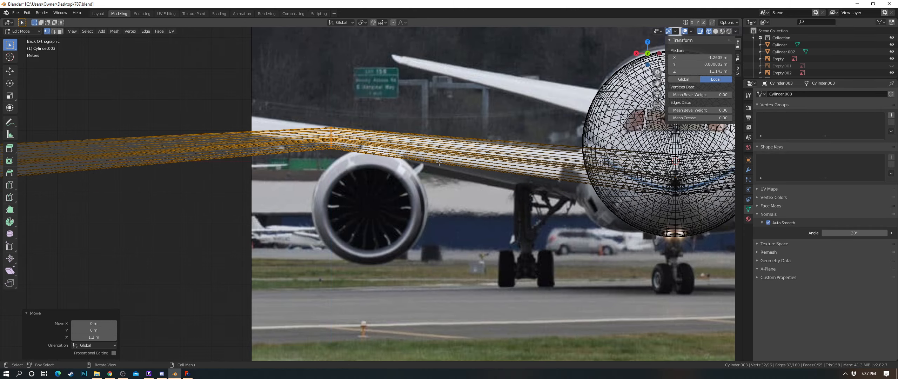
Step: Move the kink loop about -2.98 m along Y to sweep the wing back over the top-view reference
key("KP_7")
scroll(439, 162, "down", 5)
key("g")
key("y")
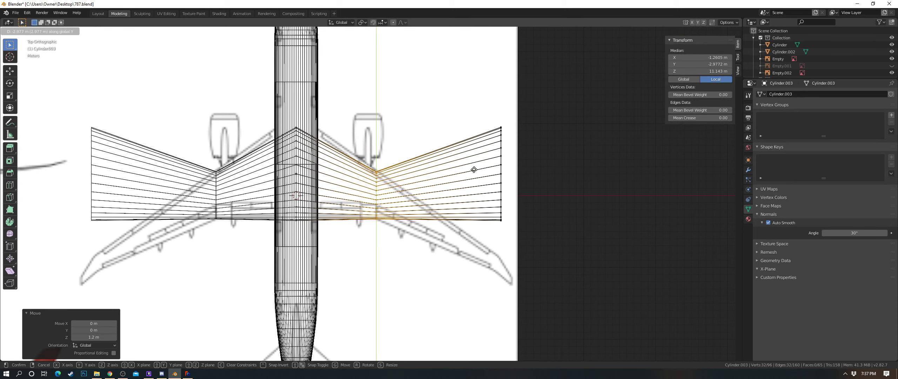
left_click(473, 170)
Step: Fine-tune the kink loop along Y by about -0.173 m and 0.008 m to match the reference's trailing edge
scroll(473, 164, "up", 8)
key("g")
key("y")
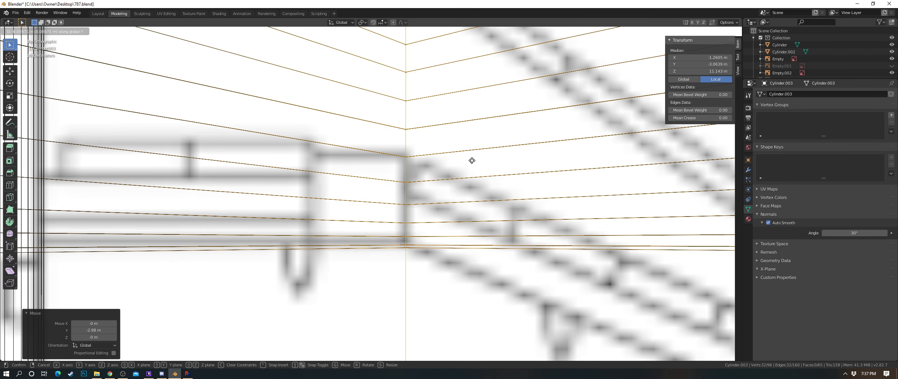
left_click(472, 162)
middle_click_drag(493, 161, 588, 150, "shift")
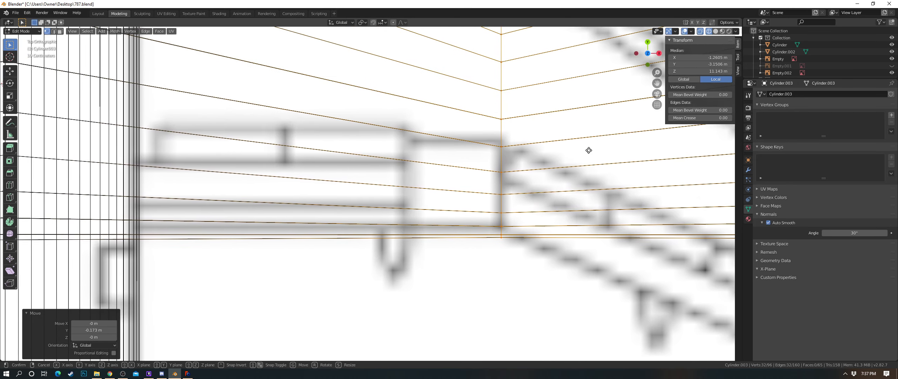
key("g")
key("y")
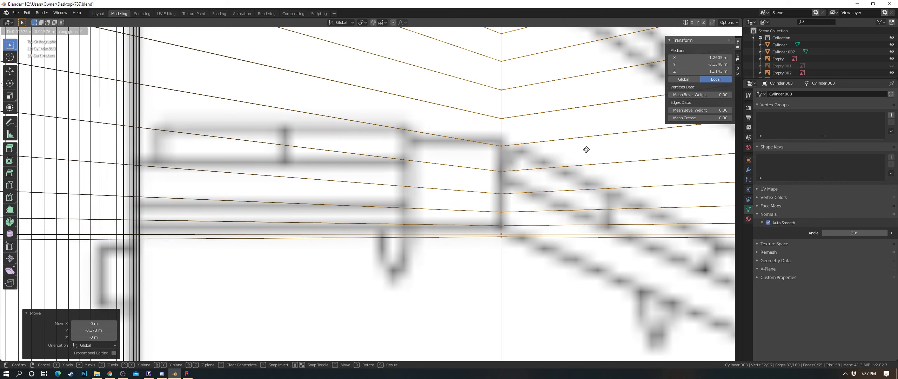
left_click(583, 149)
Step: Add a loop cut at the wing's centreline edge and move it 2.63 m along X to the fuselage side
scroll(526, 150, "down", 5)
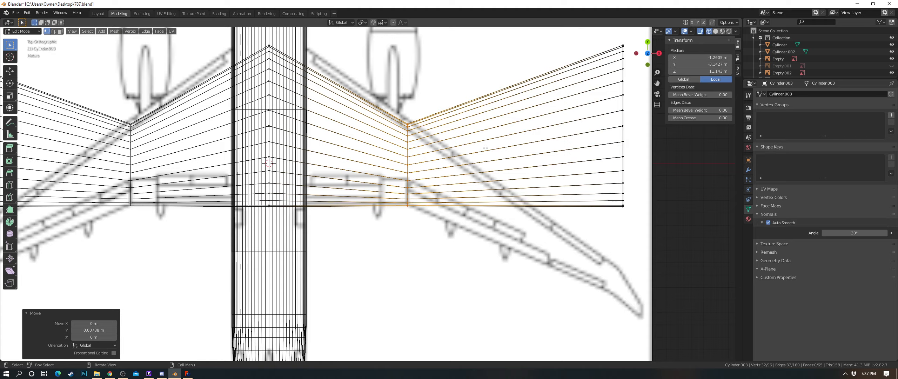
middle_click_drag(484, 148, 462, 148)
scroll(495, 115, "up", 5)
key("z")
left_click(452, 113)
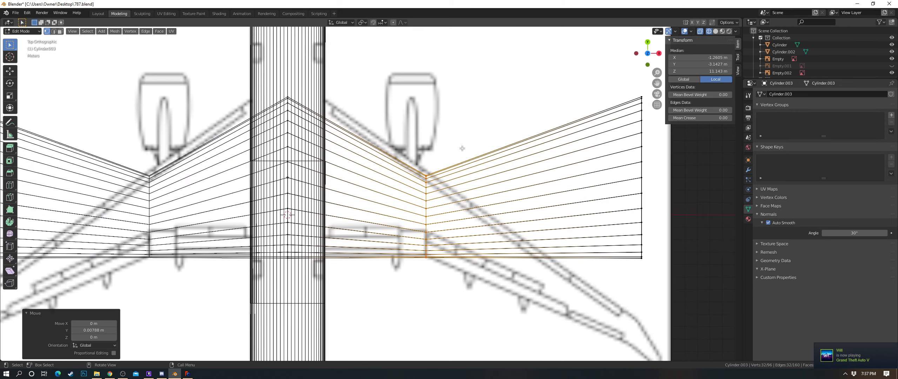
left_click(317, 111)
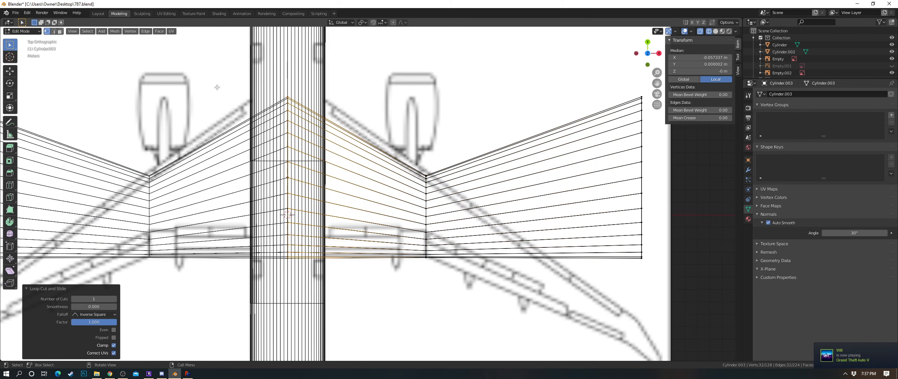
left_click(380, 113)
Step: Scale the right wing's kink loop to 1.04 in top view to match the reference chord
key("z")
left_click(430, 113)
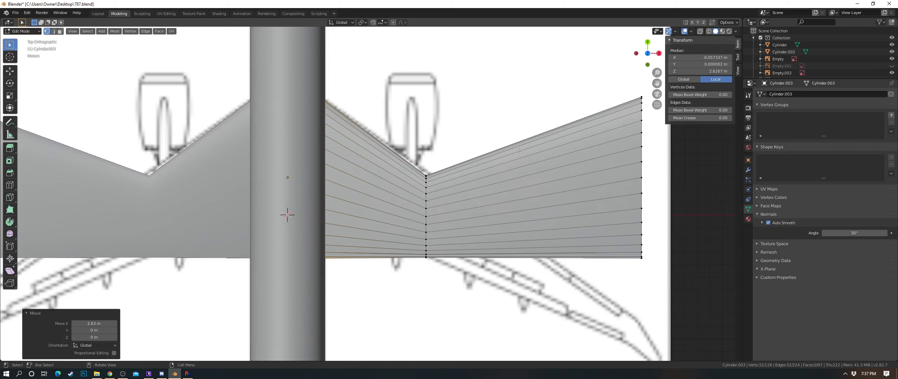
mouse_move(571, 158)
middle_mouse_down()
mouse_move(466, 114)
mouse_move(417, 70)
mouse_move(463, 173)
middle_mouse_up()
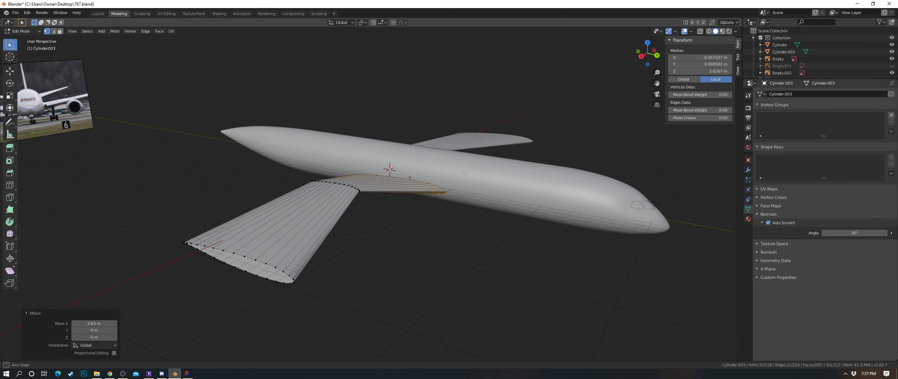
key("KP_7")
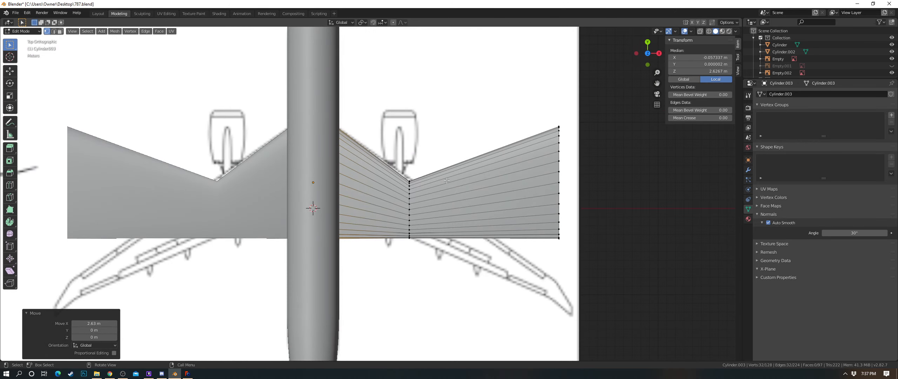
key("z")
left_click(422, 178)
scroll(422, 177, "up", 2)
key("a")
key("a")
key("b")
left_click_drag(408, 159, 467, 280)
scroll(466, 281, "up", 3)
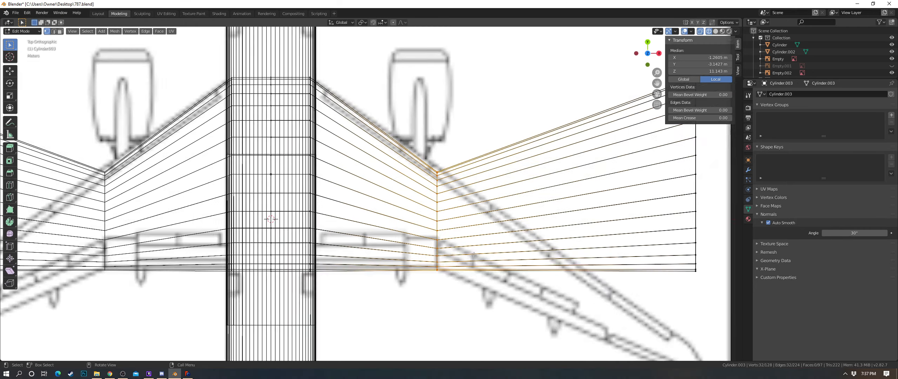
middle_click_drag(545, 222, 458, 199, "shift")
key("s")
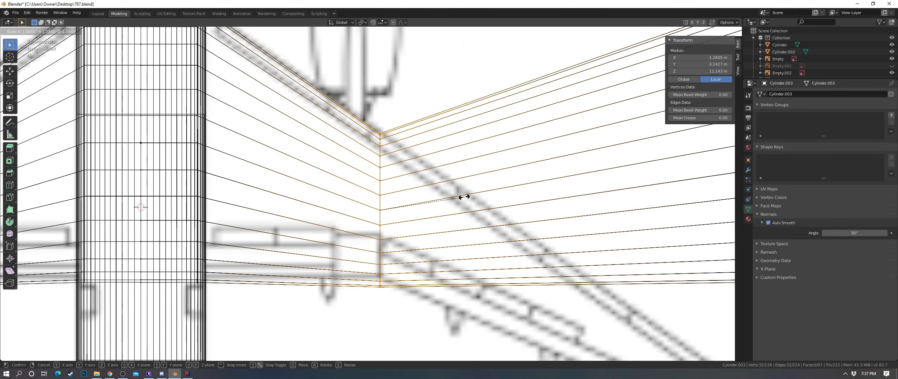
left_click(459, 195)
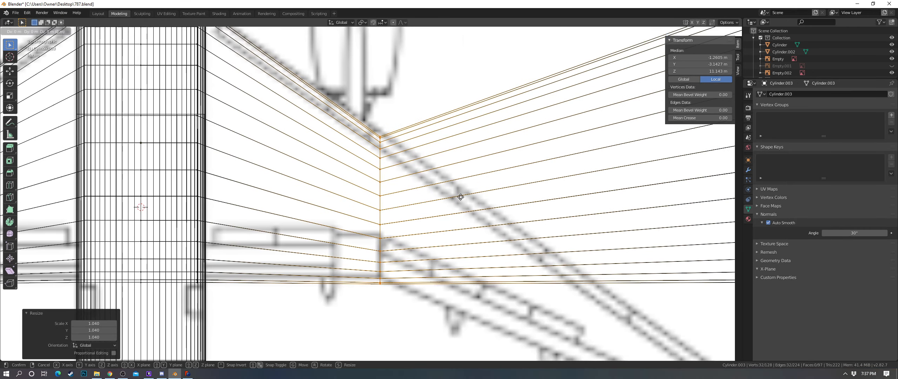
Step: Move the kink loop 0.131 m along Y to line it up with the reference's leading and trailing edges
key("g")
key("y")
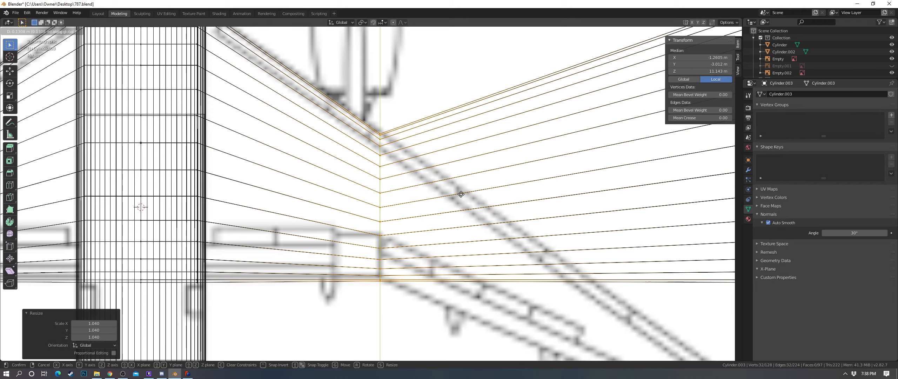
left_click(461, 193)
key("z")
key("Escape")
scroll(469, 192, "down", 5)
key("z")
left_click(487, 190)
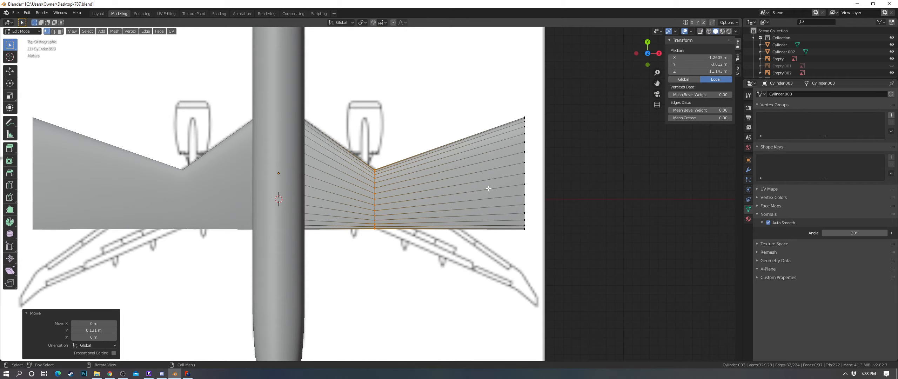
Step: Move the wingtip loop -12.3 m along Y to sweep the outer wing backwards
key("Tab")
key("Tab")
key("alt+a")
middle_click_drag(538, 194, 463, 165, "shift")
key("z")
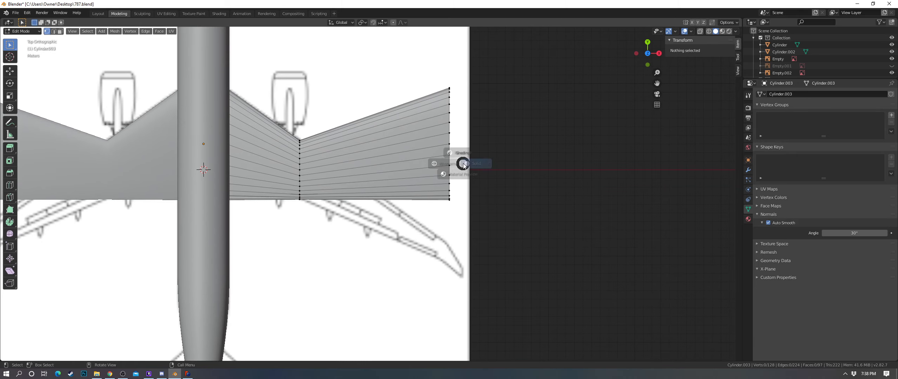
left_click(426, 164)
left_click_drag(409, 67, 507, 248)
type("gy-12.3")
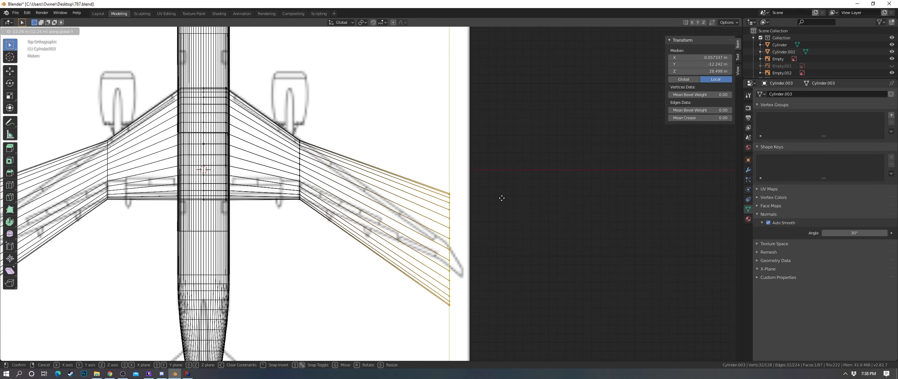
key("Return")
Step: Move the wingtip loop about 1.51 m outward along X and set the wing's Z dimension to 60.12 m
scroll(475, 173, "down", 4)
middle_click_drag(449, 176, 499, 172, "shift")
scroll(499, 172, "up", 3)
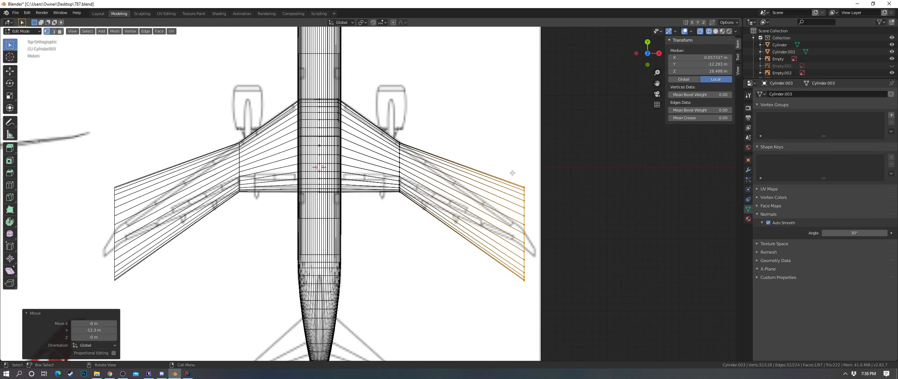
key("Tab")
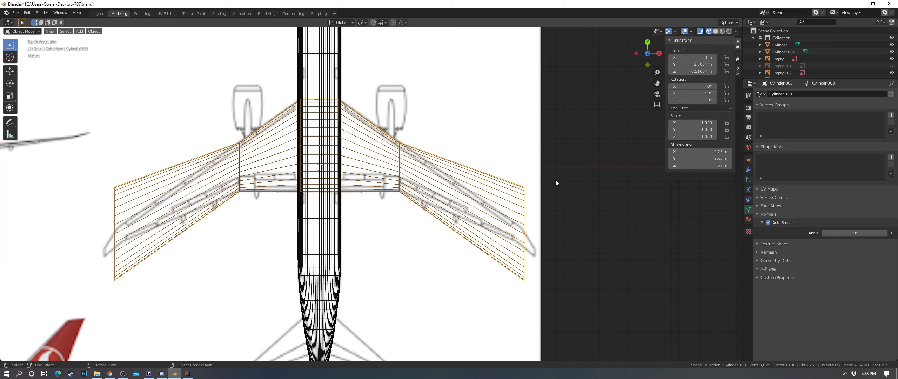
key("s")
key("Escape")
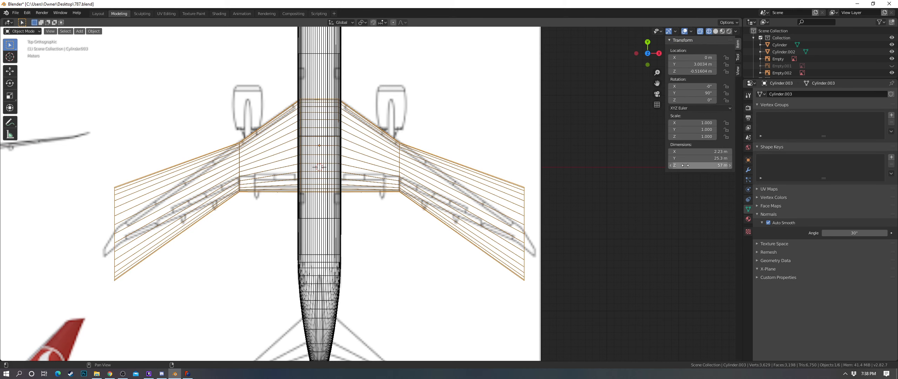
key("Tab")
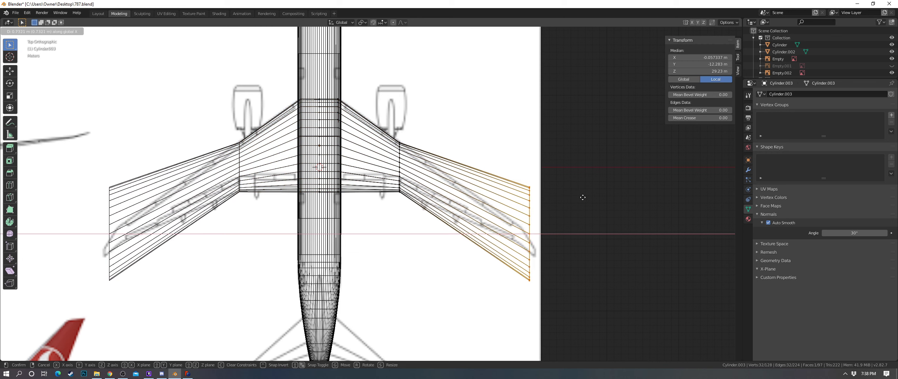
left_click(586, 195)
key("Tab")
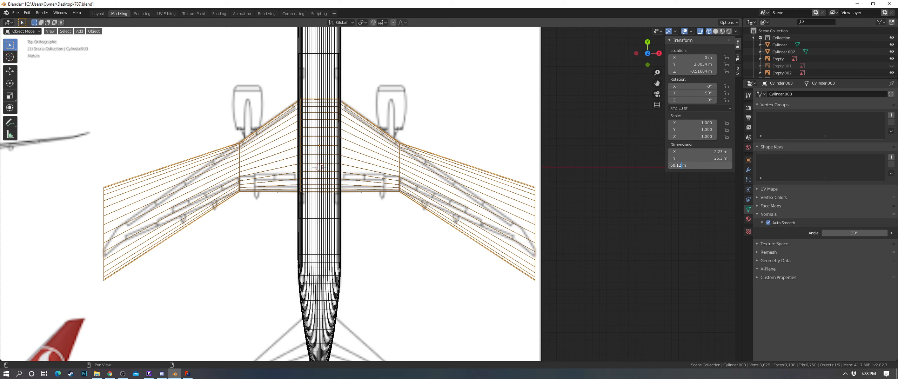
scroll(462, 136, "up", 2)
key("Tab")
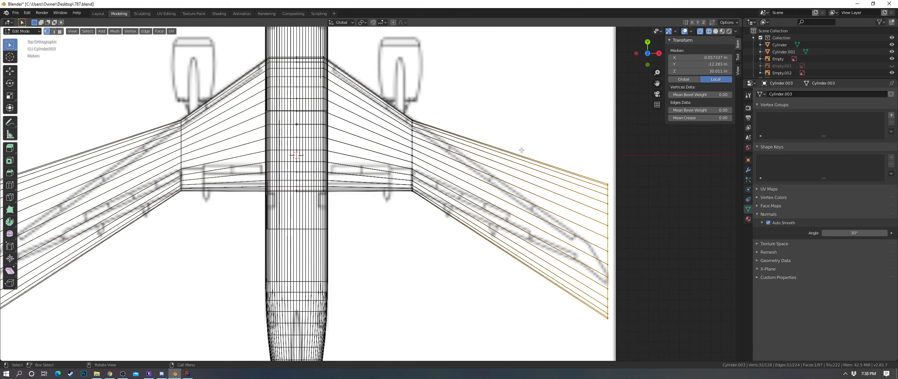
Step: Shrink the wingtip loop by factors of about 0.069 and 0.864 and move it about -2.75 m along Y to the reference tip
middle_click_drag(616, 211, 521, 136, "shift")
key("a")
left_click_drag(497, 80, 540, 259)
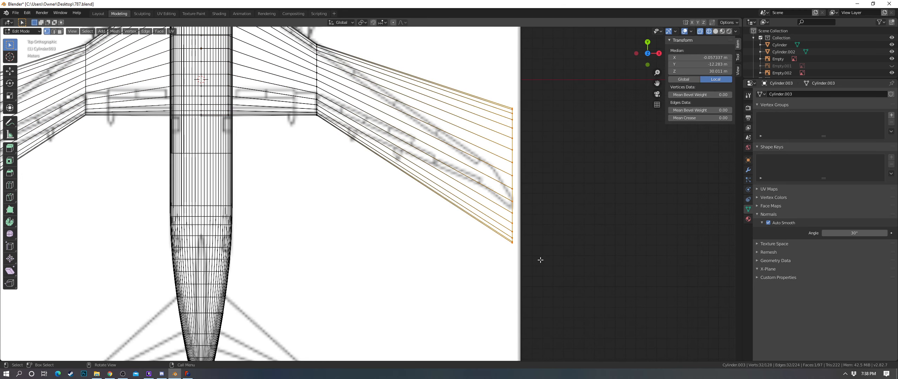
key("s")
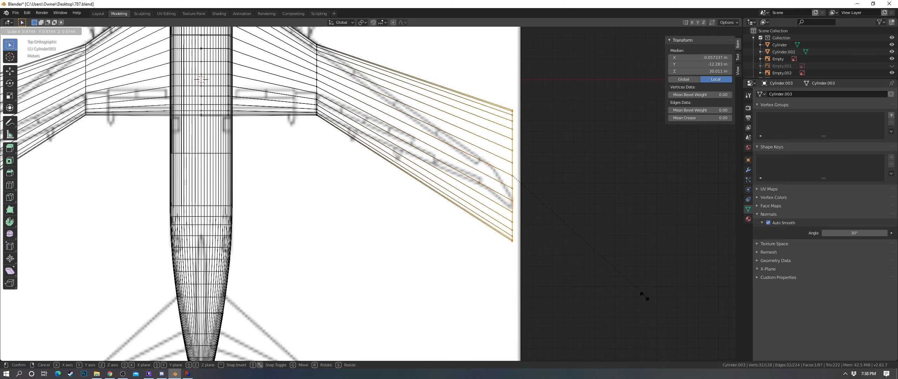
left_click(526, 176)
key("g")
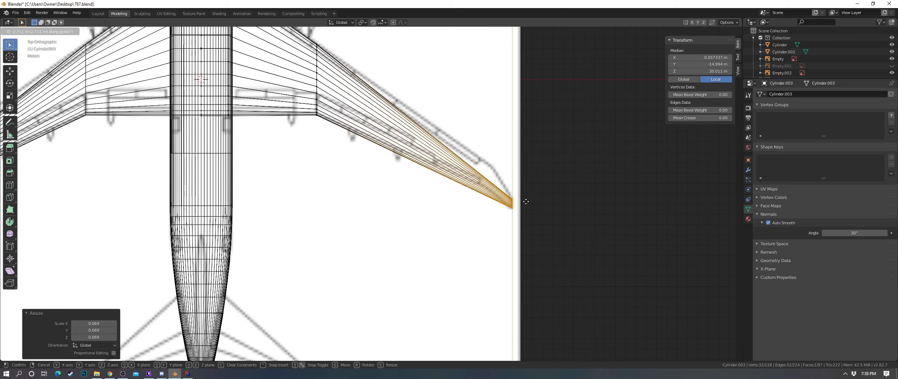
left_click(547, 210)
scroll(547, 210, "up", 3)
key("s")
left_click(579, 240)
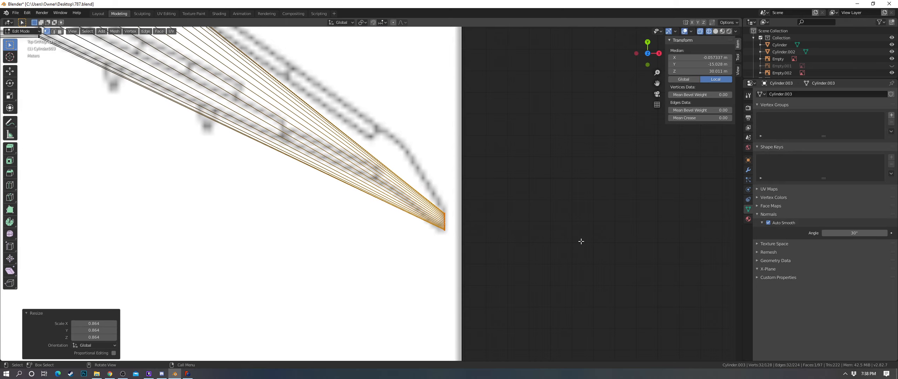
Step: Flatten the wingtip loop along Z with a scale of 0.442
scroll(579, 240, "down", 5)
mouse_move(579, 240)
middle_mouse_down()
mouse_move(494, 172)
mouse_move(524, 170)
mouse_move(565, 207)
middle_mouse_up()
left_click(547, 170)
key("s")
key("z")
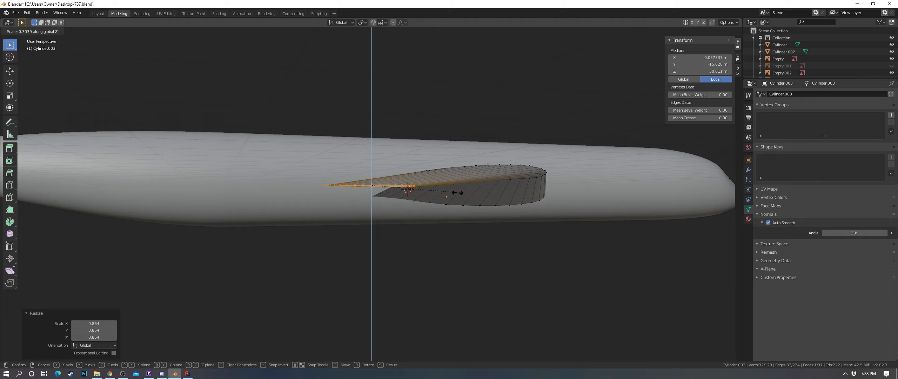
left_click(494, 199)
Step: Raise the wingtip loop along Z in back view to follow the wing's upward angle in the photo
key("ctrl+KP_1")
scroll(457, 185, "down", 5)
key("g")
key("z")
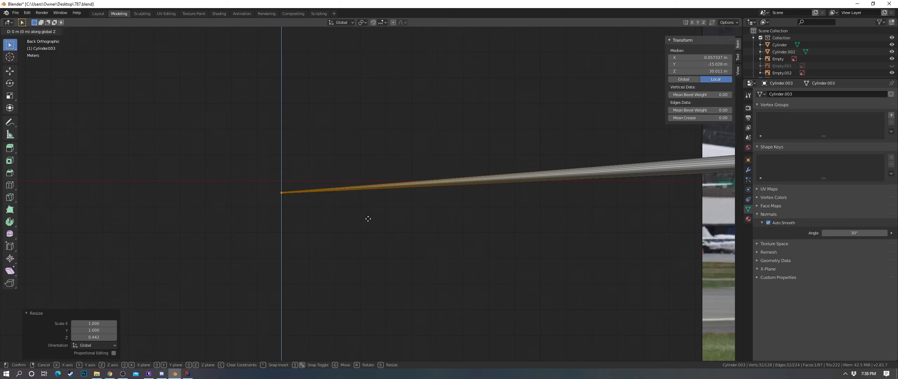
left_click(375, 139)
scroll(445, 162, "down", 5)
key("g")
key("z")
middle_click_drag(516, 186, 493, 215, "shift")
left_click(429, 176)
Step: Leave mesh editing and apply the wing object's scale
key("Tab")
key("a")
key("alt+a")
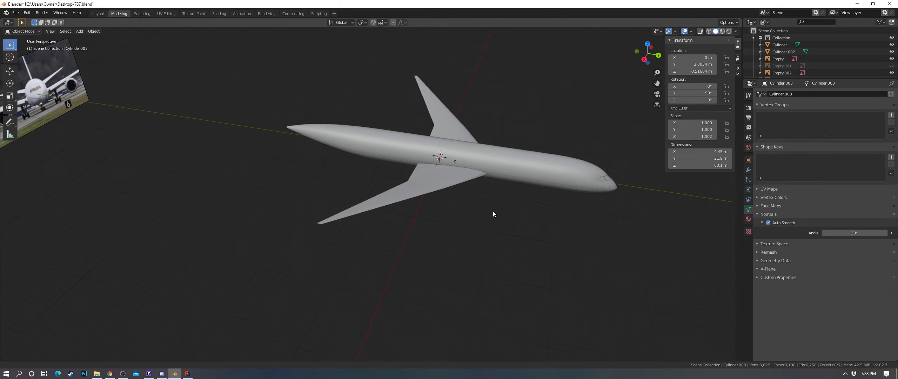
scroll(447, 229, "up", 3)
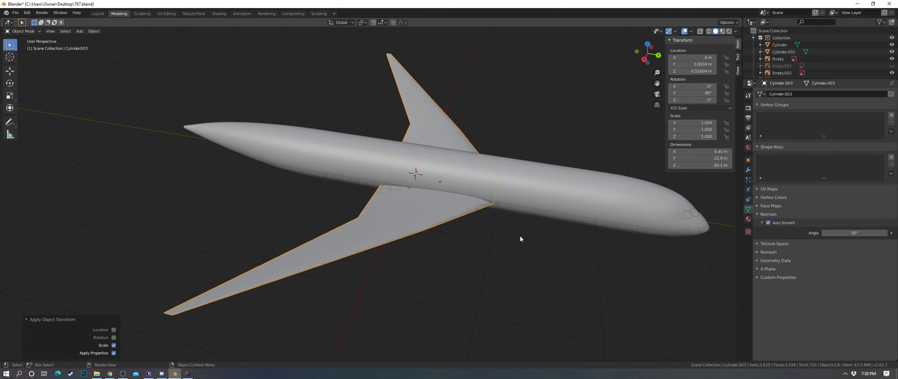
Step: Add a loop cut between the kink and the wingtip, slid towards the tip with a factor of -0.673
key("KP_7")
key("Tab")
key("z")
left_click(489, 226)
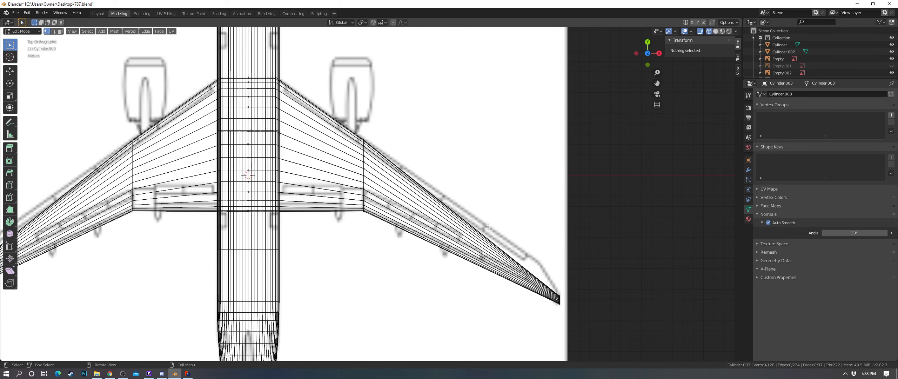
key("ctrl+r")
left_click(455, 204)
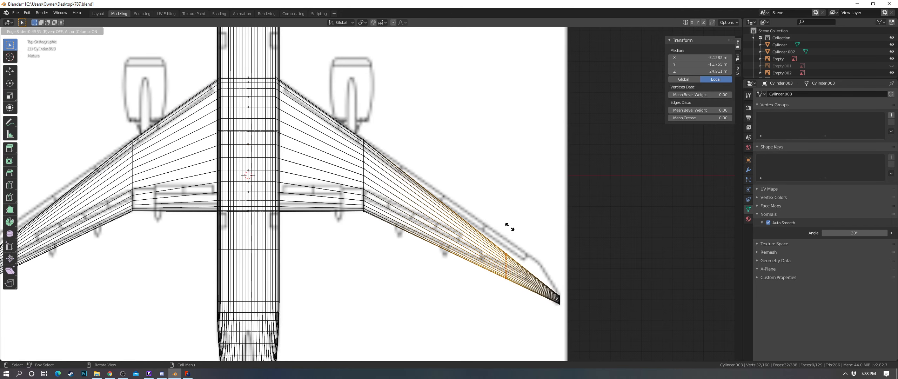
left_click(536, 236)
Step: Move the new outer loop 1.21 m along Y and scale it to 1.456 to fit the reference outline
middle_click_drag(551, 245, 453, 172, "shift")
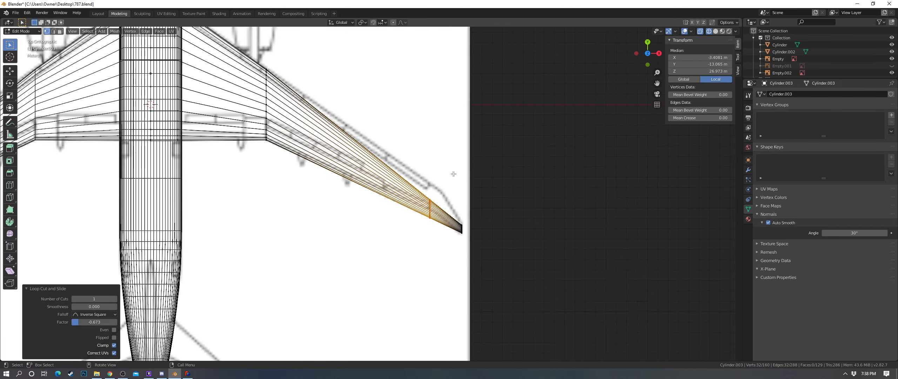
scroll(453, 172, "up", 4)
middle_click_drag(566, 184, 457, 198, "shift")
key("g")
key("y")
left_click(473, 172)
key("s")
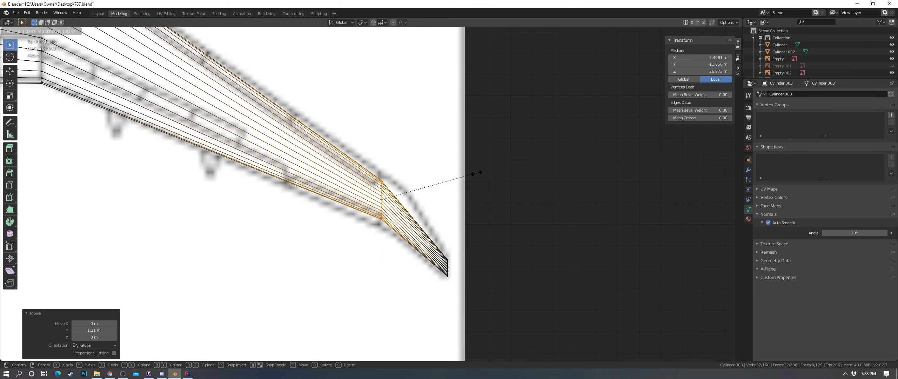
left_click(517, 177)
Step: Inspect the reshaped wing in shaded perspective, back and top views against the reference
middle_click_drag(424, 164, 555, 243, "shift")
scroll(567, 221, "down", 3)
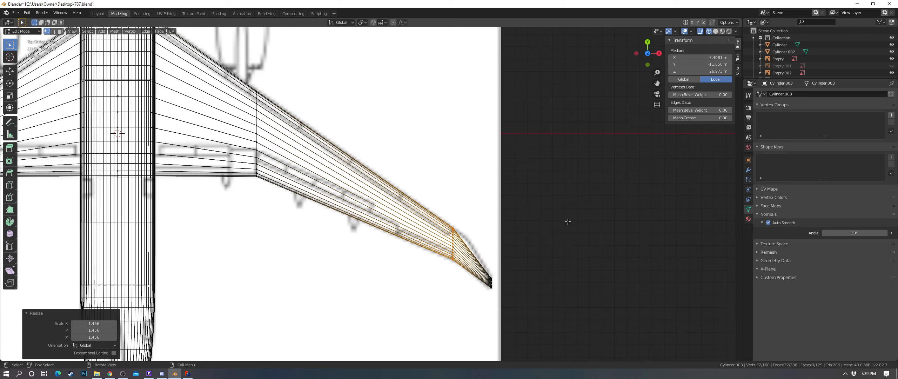
mouse_move(538, 204)
middle_mouse_down("shift")
mouse_move(498, 186)
mouse_move(465, 145)
mouse_move(508, 214)
middle_mouse_up("shift")
key("shift+z")
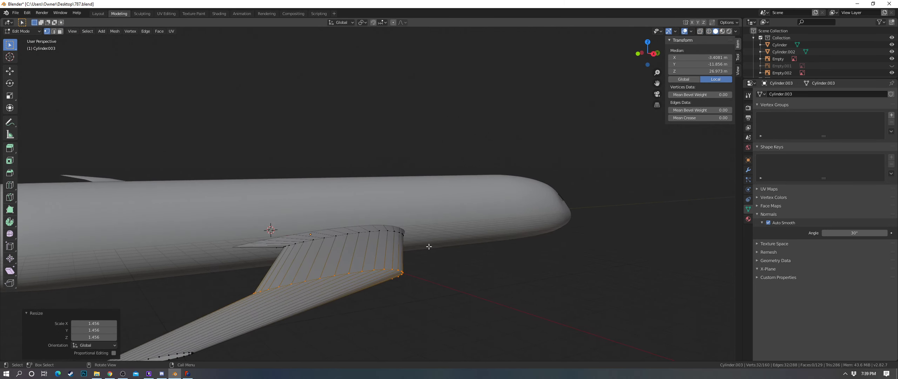
middle_click_drag(444, 241, 466, 208)
key("ctrl+KP_1")
key("KP_7")
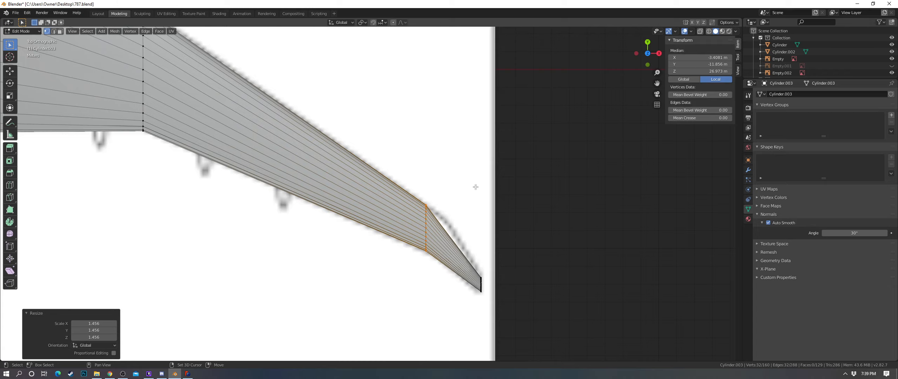
middle_click_drag(475, 187, 460, 194, "shift")
middle_click_drag(376, 175, 488, 254, "shift")
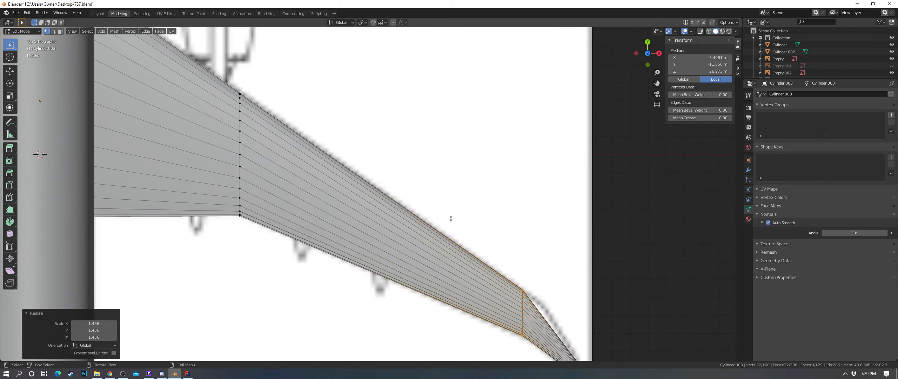
middle_click_drag(460, 222, 424, 148)
scroll(423, 154, "up", 3)
key("Tab")
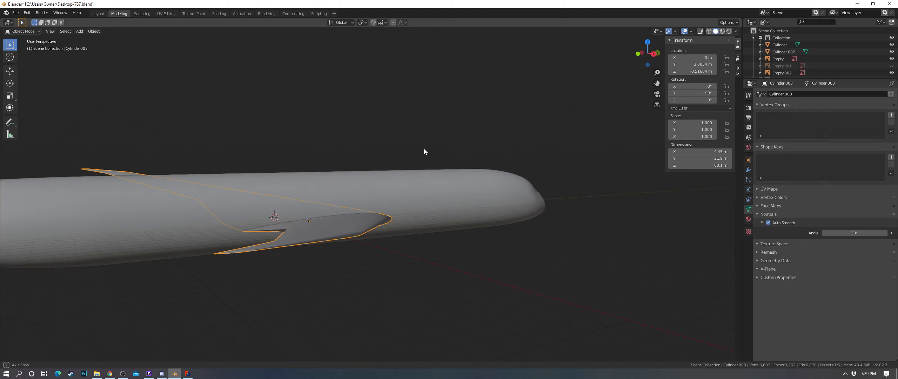
Step: Reopen the wing mesh for editing and add a centred loop cut across the raked wingtip section
key("Tab")
key("a")
key("alt+a")
key("KP_7")
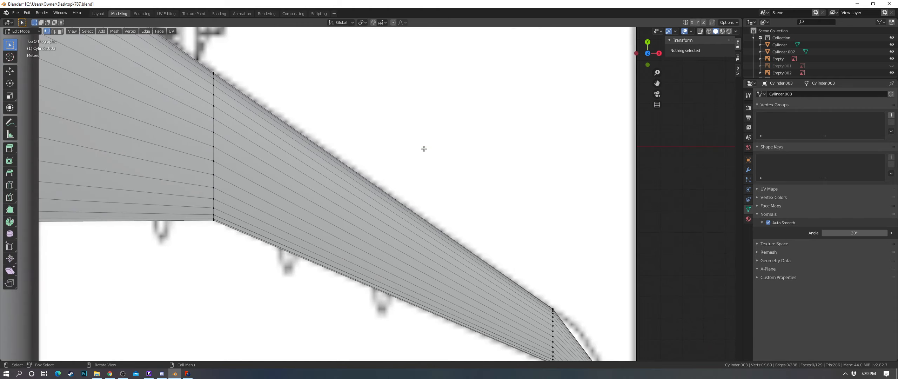
middle_click_drag(579, 310, 436, 173, "shift")
scroll(437, 173, "up", 3)
middle_click_drag(558, 229, 488, 218, "shift")
key("ctrl+r")
left_click(432, 202)
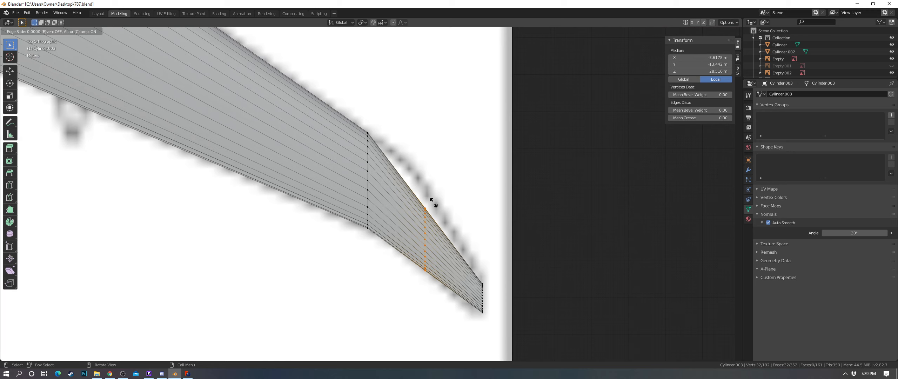
left_click(426, 196)
Step: In wireframe, scale the new wingtip loop to 1.070 and move it 0.284 m along Y
key("shift+z")
key("s")
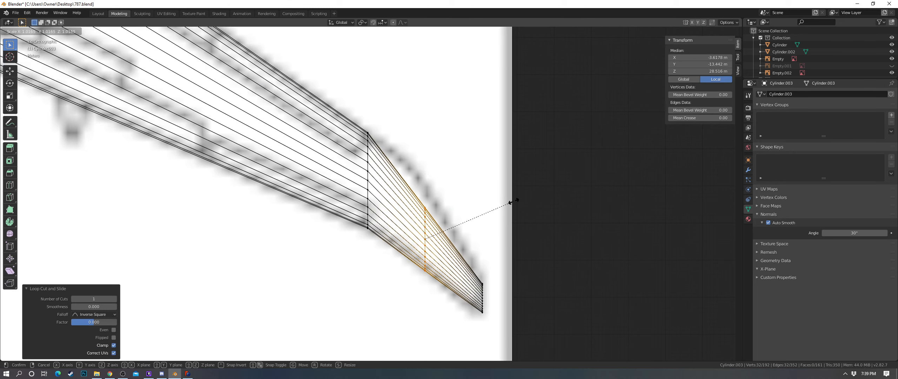
left_click(515, 201)
key("g")
key("y")
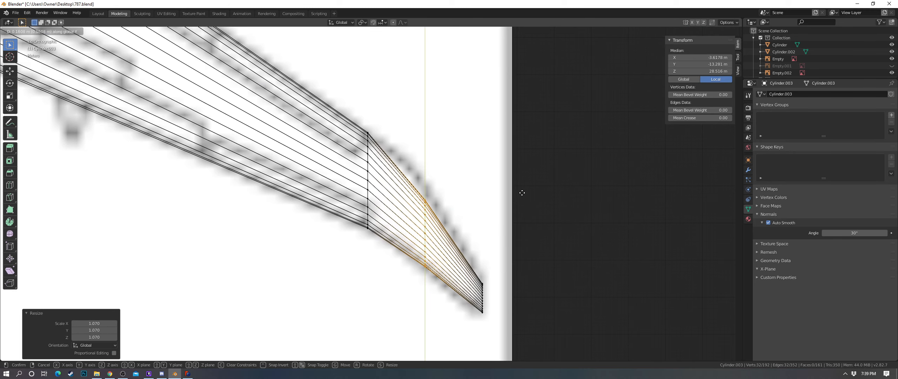
left_click(525, 187)
Step: Scale the same loop to 1.160 and nudge it forward along Y to fit the reference outline
key("s")
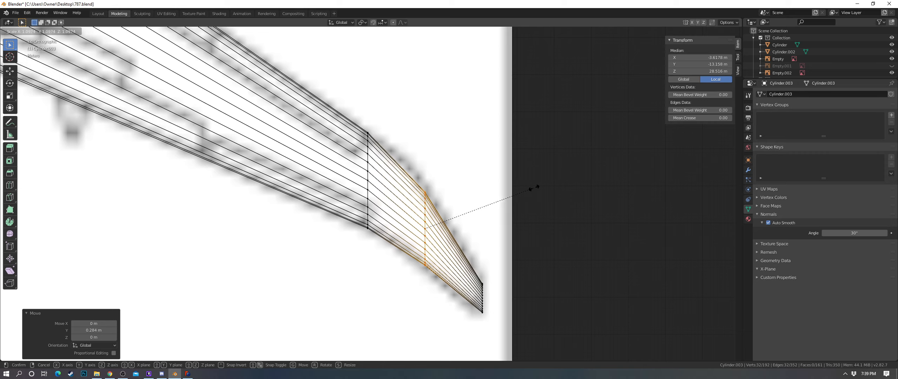
left_click(541, 186)
key("g")
key("y")
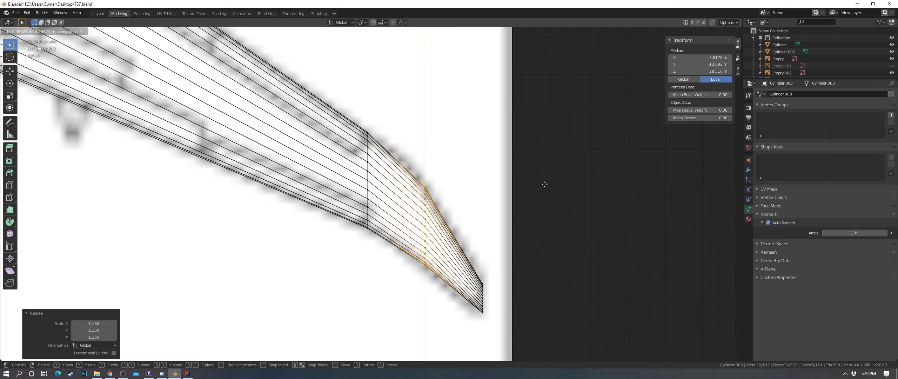
left_click(544, 184)
key("s")
left_click(545, 184)
key("a")
key("a")
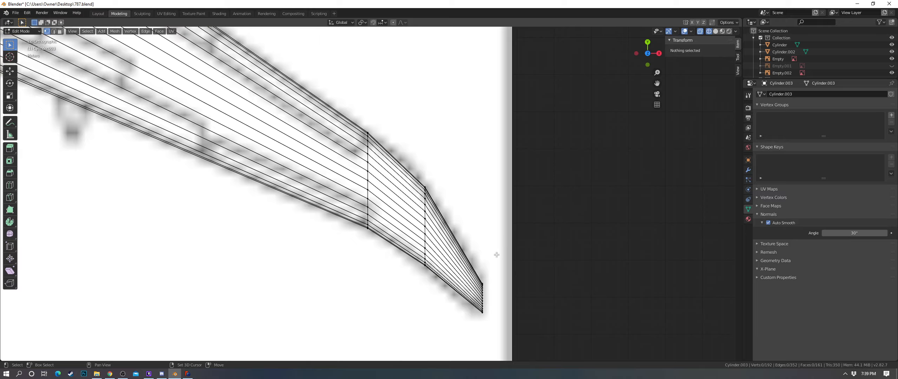
Step: Select the end loop at the wingtip and shift it aft along Y to match the reference tip
middle_click_drag(496, 254, 450, 193, "shift")
key("b")
left_click_drag(426, 205, 493, 255)
key("g")
key("y")
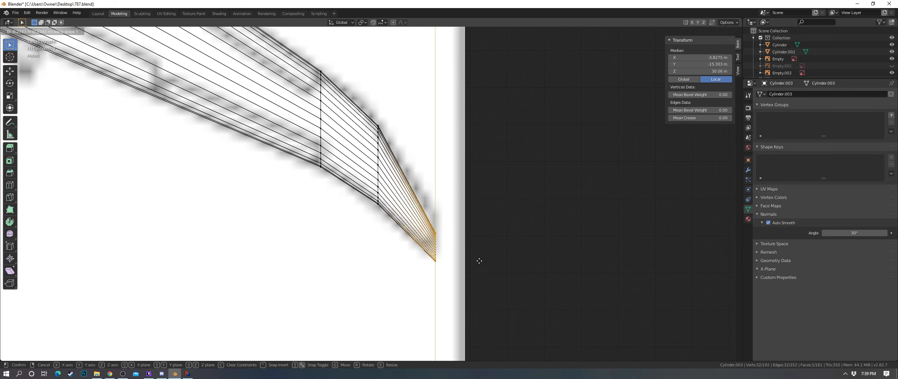
left_click(482, 253)
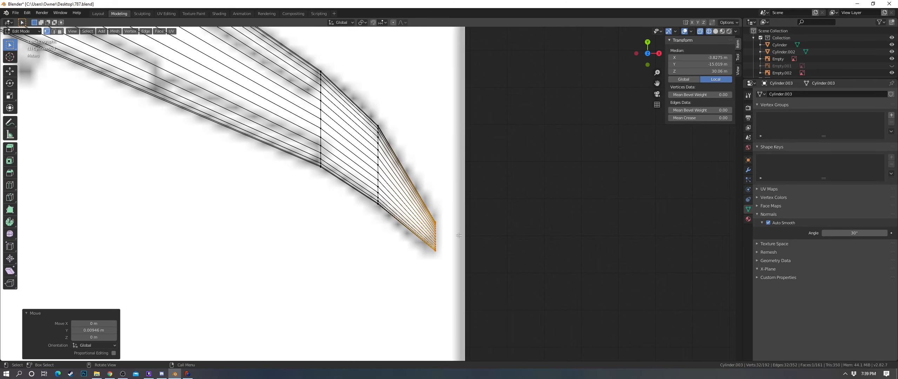
key("alt+a")
left_click_drag(429, 207, 489, 336)
key("g")
key("y")
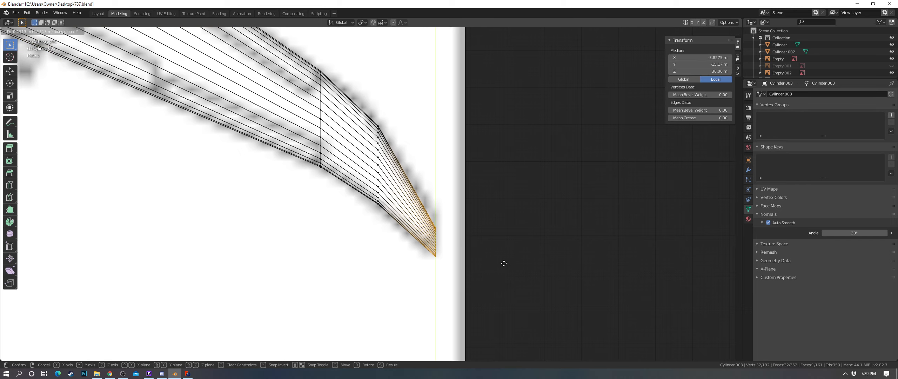
left_click(502, 263)
key("alt+a")
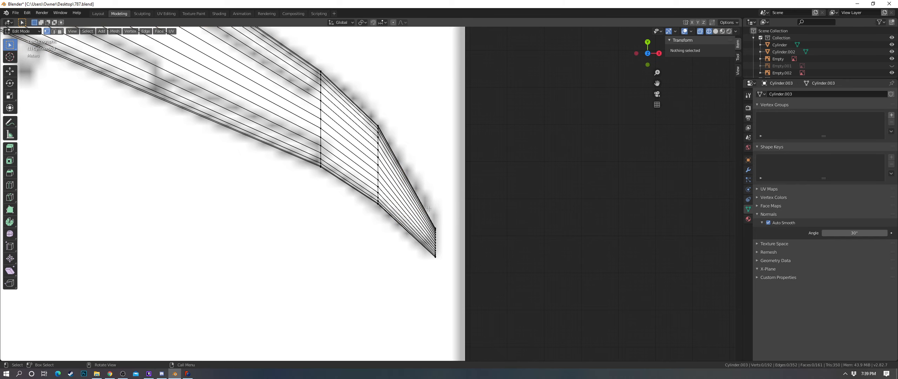
Step: Add a centred loop cut in the outermost tip section, scale it to 1.035 and move it along Y onto the outline
left_click(414, 195)
right_click(414, 195)
scroll(501, 217, "up", 4)
key("s")
left_click(509, 217)
key("g")
key("y")
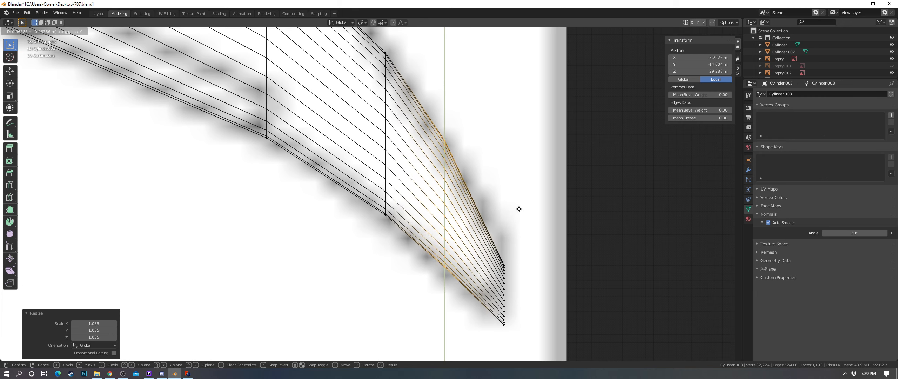
left_click(519, 210)
left_click(519, 209)
Step: Add a centred loop cut in the innermost section of the raked tip and scale it to 1.036
scroll(491, 196, "down", 4)
middle_click_drag(455, 165, 471, 211, "shift")
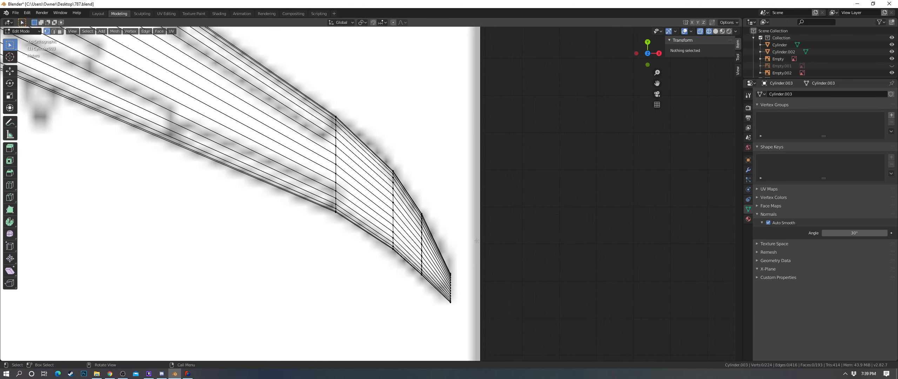
scroll(421, 175, "up", 2)
key("ctrl+r")
left_click(393, 142)
left_click(400, 143)
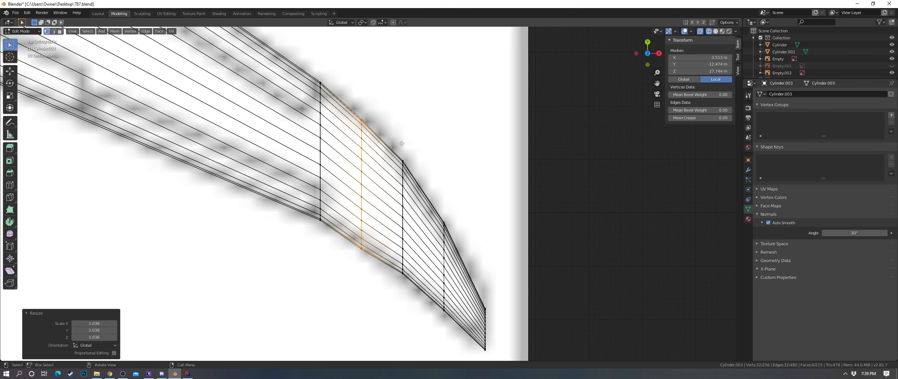
Step: Move the innermost new tip loop 0.0526 m along Y to follow the reference curve
key("g")
key("y")
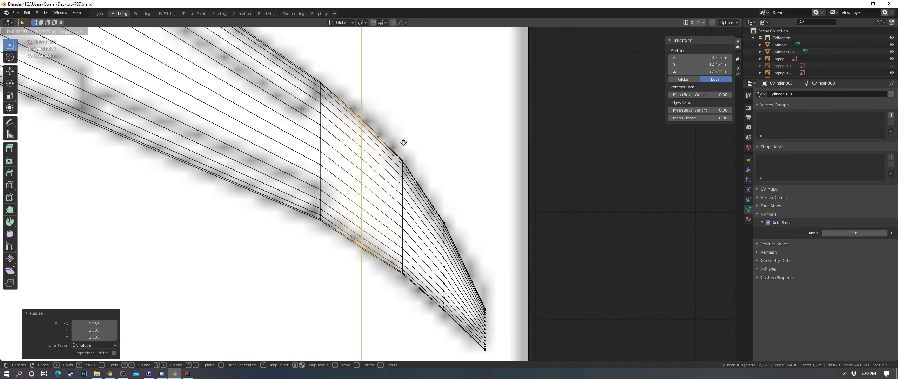
left_click(404, 141)
key("s")
left_click(405, 140)
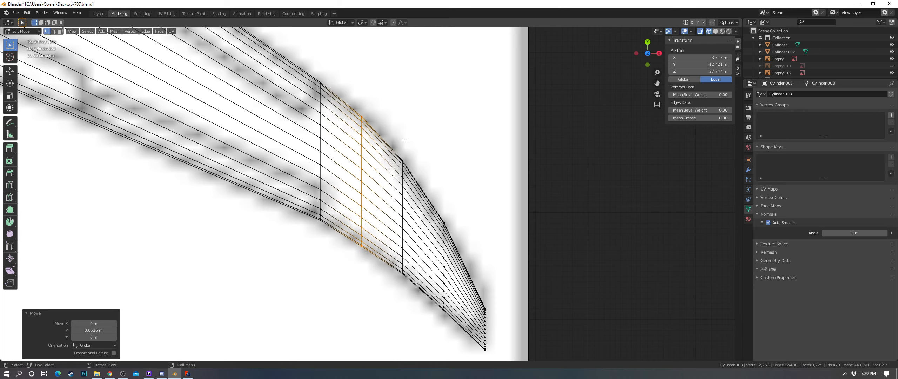
Step: Deselect the mesh, return to solid shading and leave mesh editing
key("a")
key("alt+a")
key("z")
left_click(474, 189)
key("Tab")
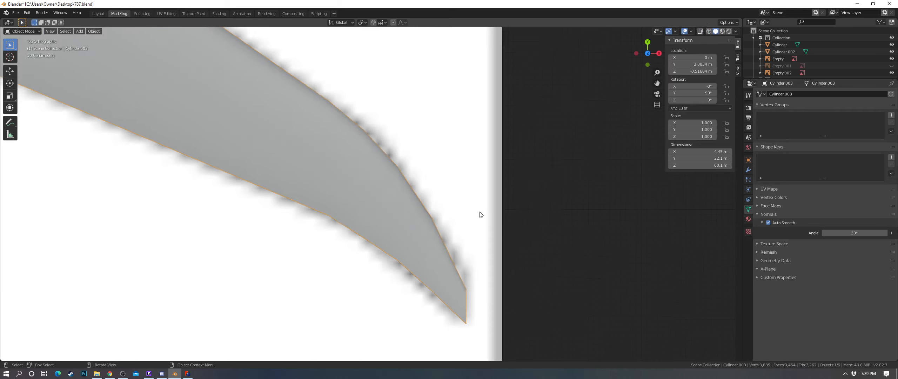
Step: Fly and orbit around the aircraft to examine the wing's shape in perspective, with and without overlays
mouse_move(481, 212)
middle_mouse_down()
mouse_move(430, 155)
mouse_move(559, 150)
mouse_move(503, 171)
mouse_move(424, 177)
mouse_move(561, 189)
mouse_move(433, 188)
mouse_move(410, 205)
middle_mouse_up()
key("shift+grave")
key("w")
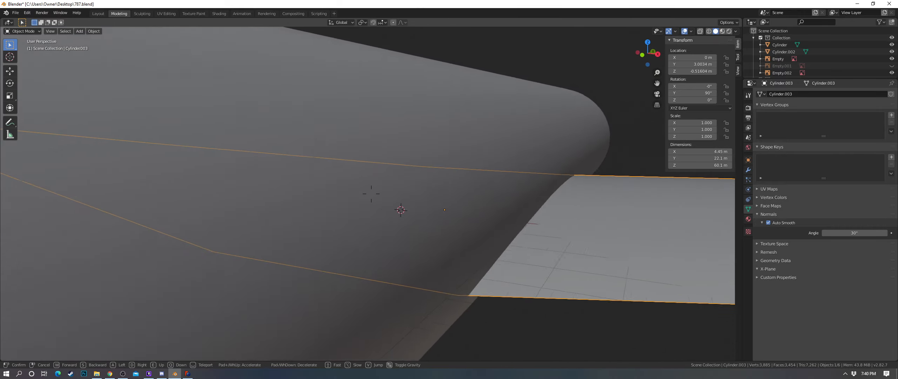
key("w")
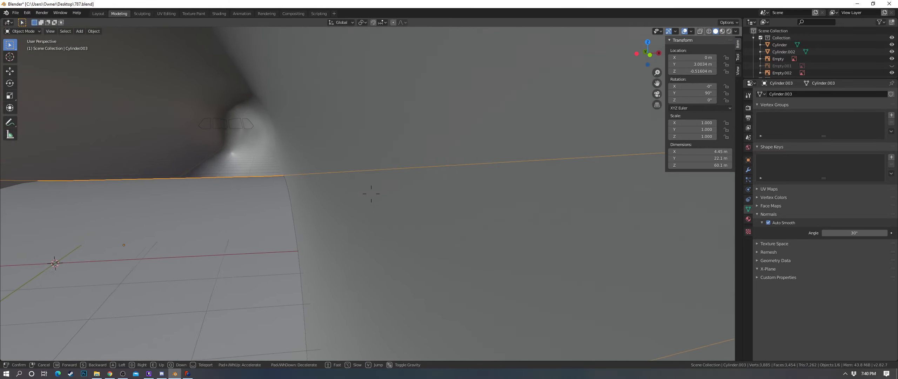
key("Escape")
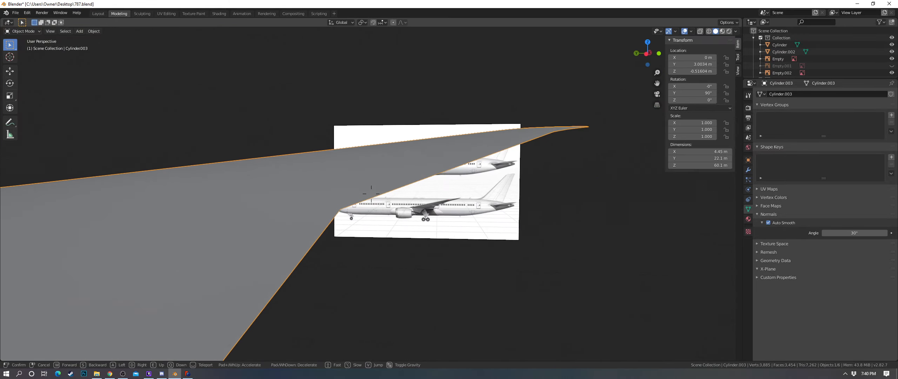
left_click(684, 31)
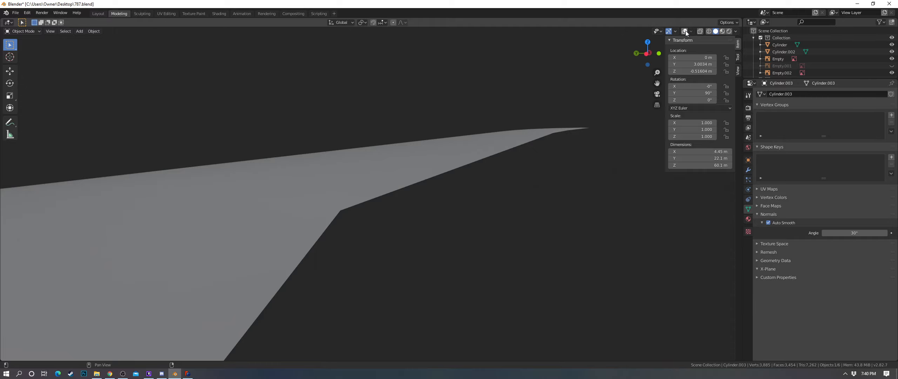
left_click(685, 31)
scroll(421, 151, "down", 6)
middle_click_drag(421, 151, 298, 162)
scroll(451, 181, "down", 8)
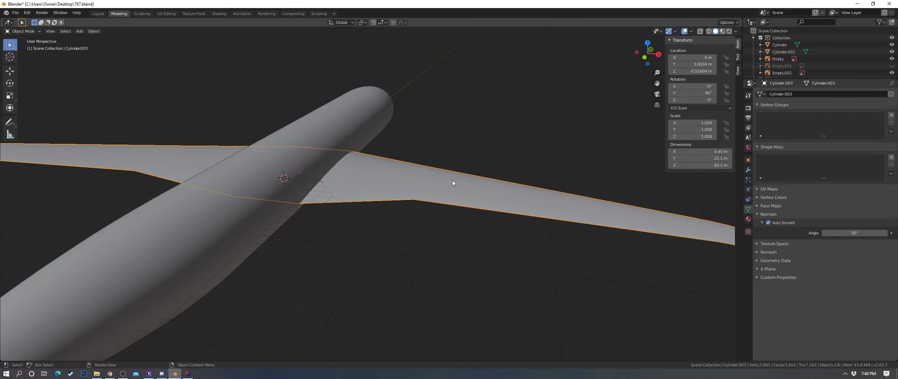
middle_click_drag(456, 183, 422, 207)
left_click(442, 217)
scroll(469, 215, "down", 4)
scroll(422, 219, "up", 4)
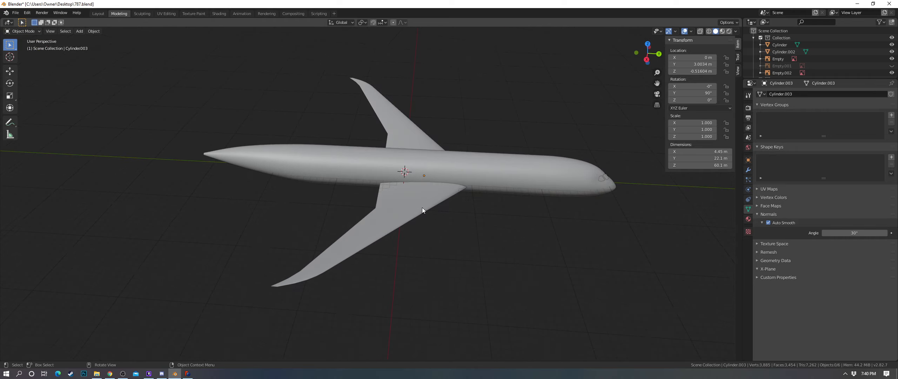
left_click(405, 216)
Step: Examine the wing planform from the top with the overlays hidden and shown again
key("KP_7")
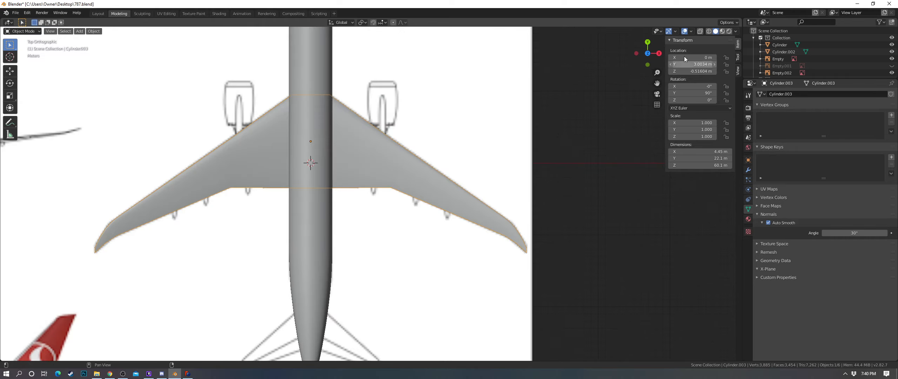
left_click(684, 32)
scroll(548, 119, "down", 4)
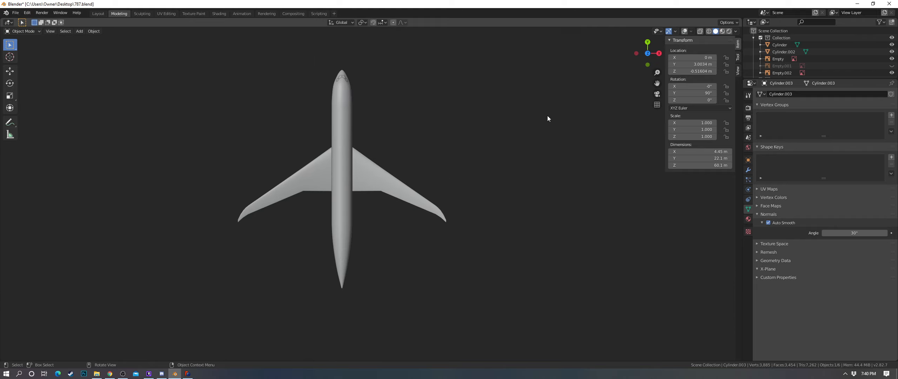
scroll(548, 117, "up", 2)
left_click(684, 31)
Step: Reopen the wing mesh for editing at the raked tip in wireframe shading
scroll(451, 172, "up", 5)
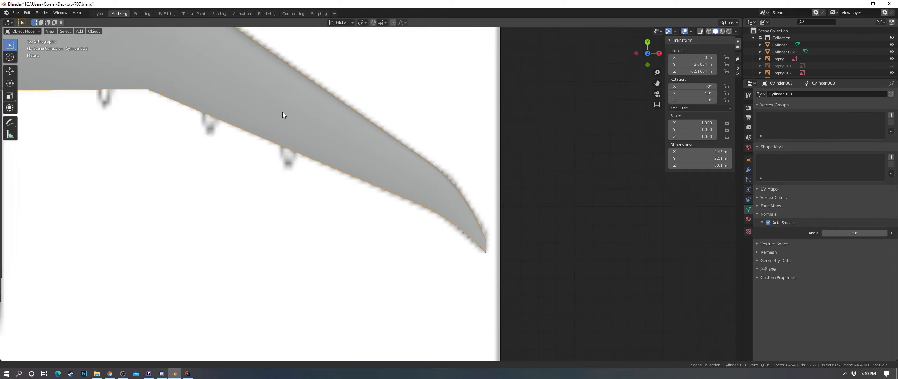
scroll(456, 168, "up", 2)
key("Tab")
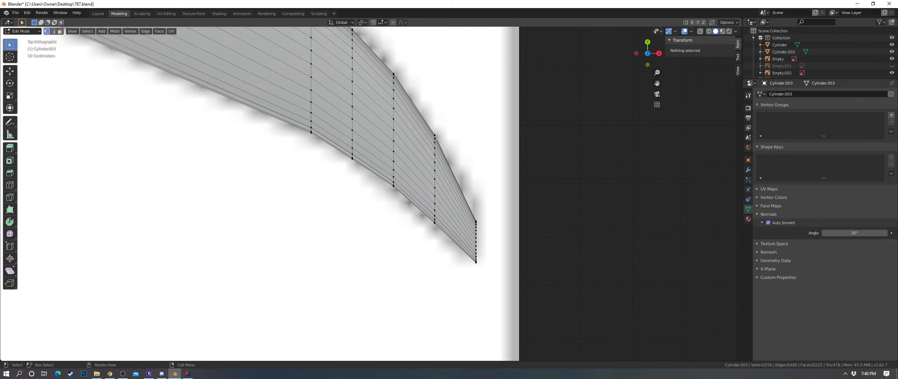
scroll(438, 181, "up", 1)
middle_click_drag(406, 143, 425, 206, "shift")
key("z")
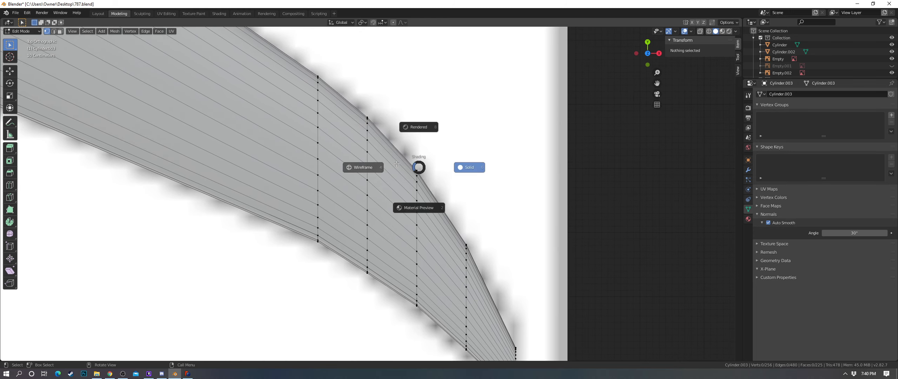
left_click(399, 164)
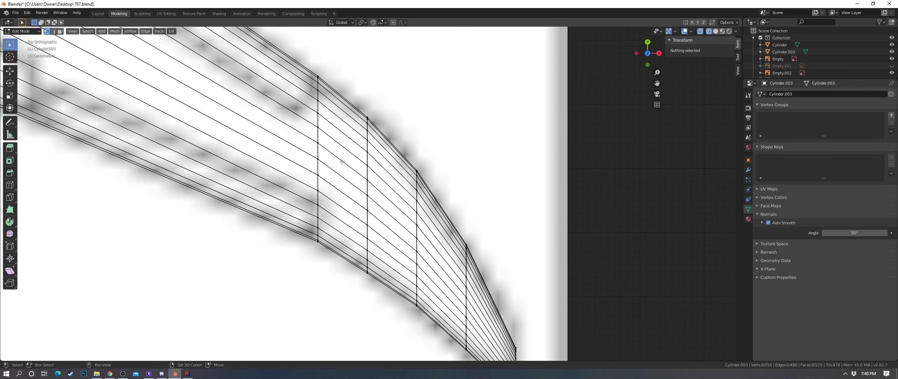
Step: Select the middle loop of the raked tip, nudge it aft along Y and scale it to 1.014
middle_click_drag(342, 162, 315, 120, "shift")
key("b")
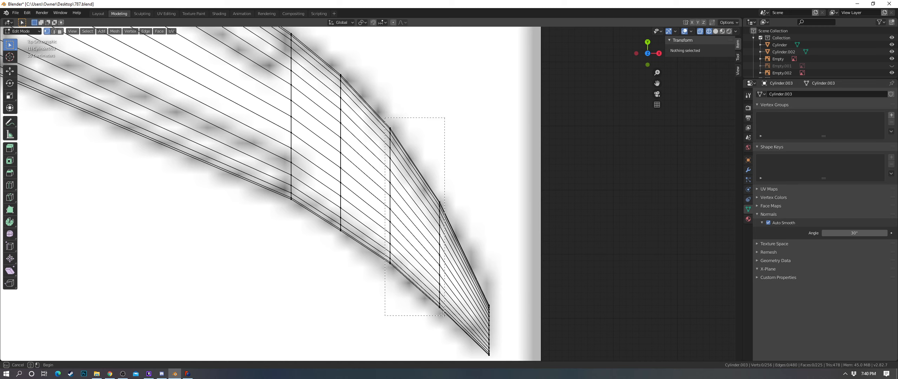
left_click_drag(443, 314, 444, 315)
key("g")
key("y")
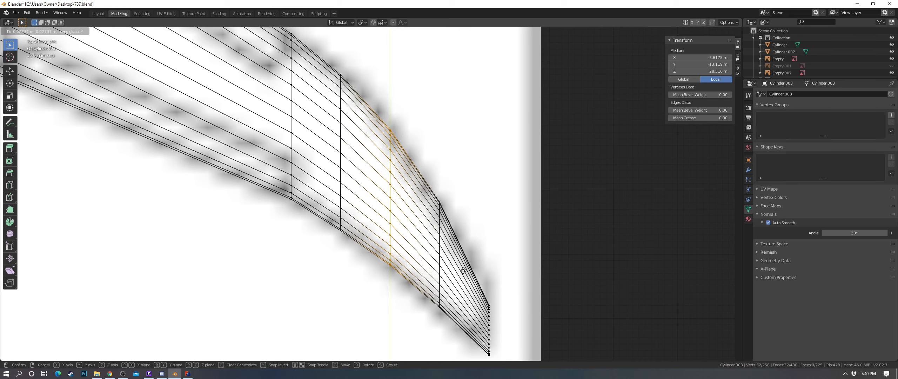
left_click(463, 271)
key("s")
left_click(464, 271)
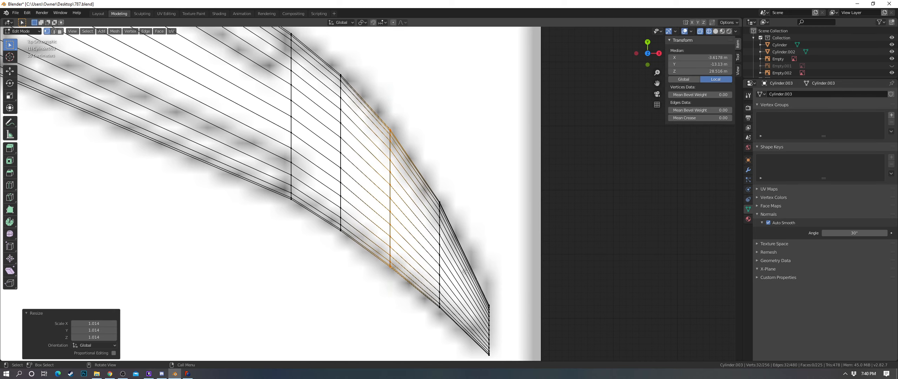
Step: Select the loop next to the wingtip end, move it -0.0328 m along Y and scale it slightly to fit the outline
key("alt+a")
key("b")
left_click_drag(427, 201, 466, 318)
key("g")
key("y")
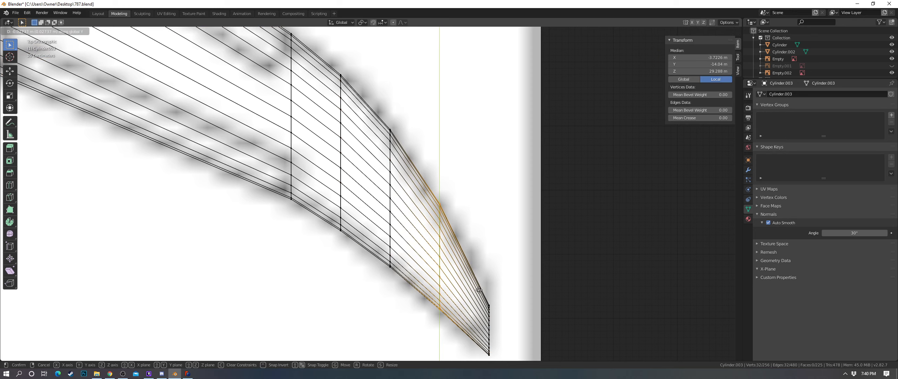
left_click(478, 291)
key("s")
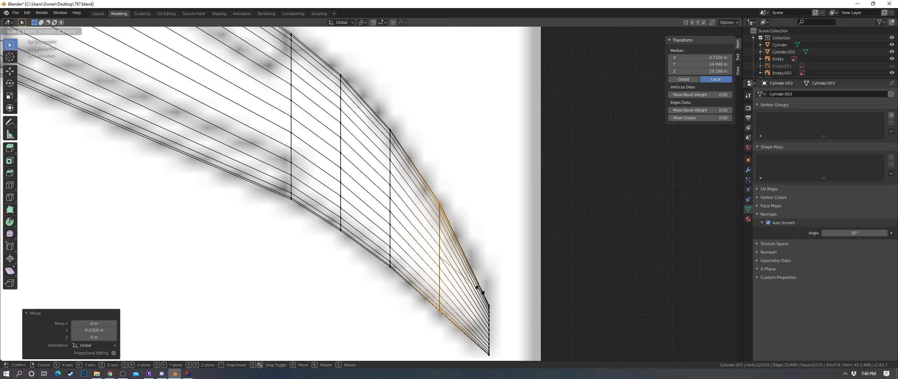
left_click(479, 290)
key("a")
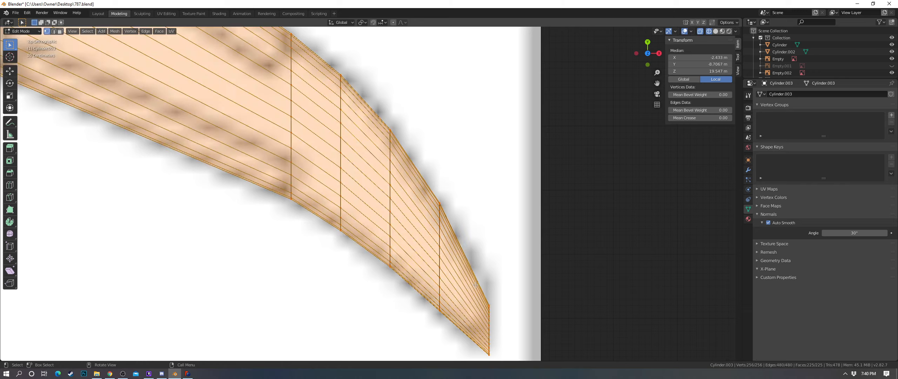
Step: Switch the wing to solid shading and examine the raked tip from an angle outside and back in mesh editing
key("alt+a")
key("z")
left_click(468, 237)
scroll(516, 265, "down", 4)
mouse_move(517, 264)
middle_mouse_down()
mouse_move(474, 196)
mouse_move(272, 220)
mouse_move(210, 195)
mouse_move(248, 198)
mouse_move(304, 256)
mouse_move(405, 203)
mouse_move(419, 246)
middle_mouse_up()
key("Tab")
key("alt+a")
left_click(408, 208)
key("Tab")
Step: Add a centred loop cut in a middle segment of the raked tip, working from the top view
key("KP_7")
scroll(408, 207, "up", 5)
scroll(419, 246, "up", 3)
key("ctrl+r")
left_click(404, 137)
right_click(404, 136)
middle_click_drag(430, 178, 426, 152, "shift")
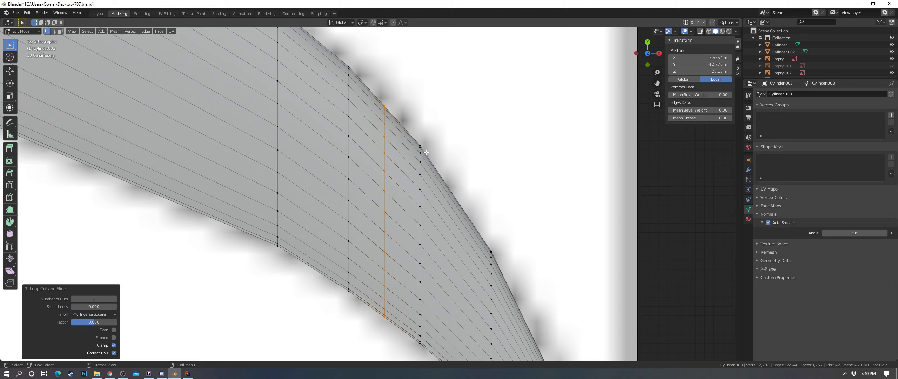
Step: Scale the new loop to 1.015 and move it about 0.023 m along Y to fit the outline
key("s")
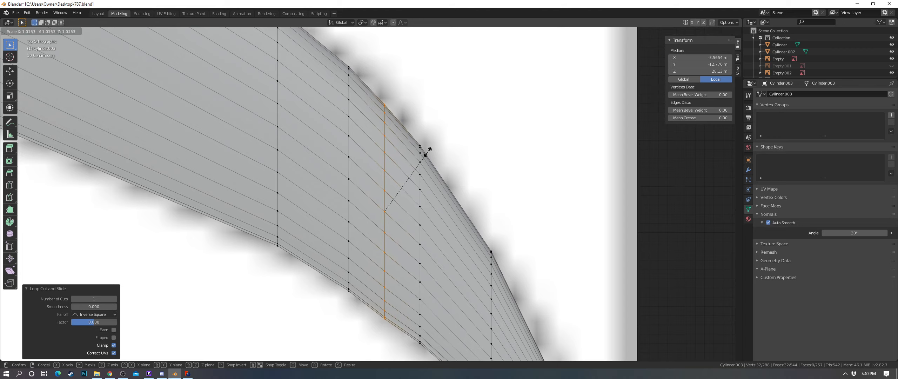
left_click(428, 151)
key("g")
key("y")
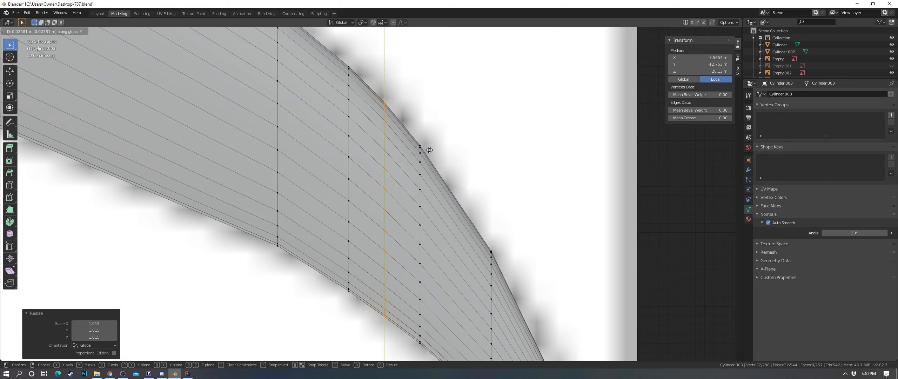
left_click(431, 150)
key("a")
key("a")
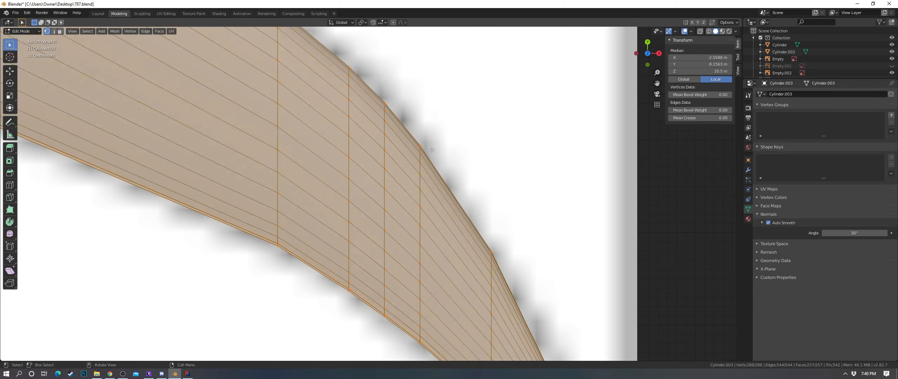
Step: Add a centred loop cut in the next segment inboard, scaled to 1.009 and moved about 0.023 m along Y
key("ctrl+r")
left_click(330, 58)
right_click(329, 58)
middle_click_drag(381, 67, 461, 138, "shift")
key("s")
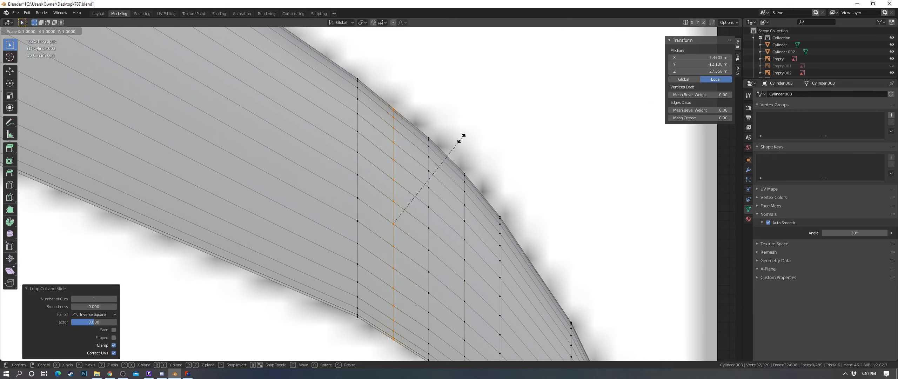
left_click(463, 136)
key("g")
key("y")
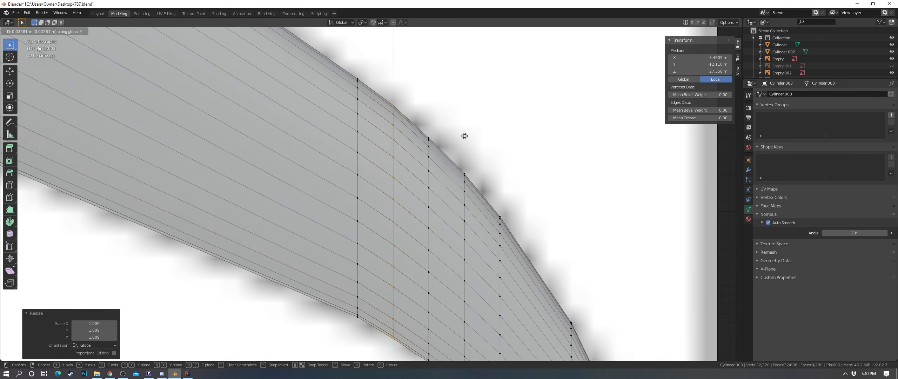
left_click(465, 136)
key("a")
key("a")
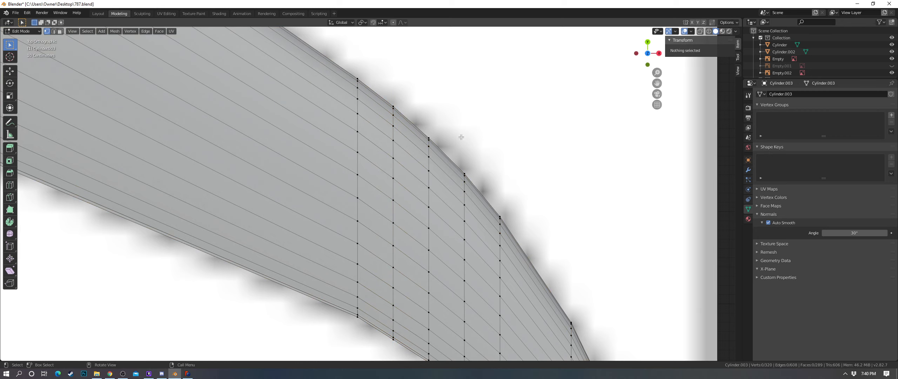
Step: Add a centred loop cut in the second-to-last segment before the wingtip, scaled to 1.011 and moved about 0.006 m along Y
scroll(496, 200, "down", 3)
middle_click_drag(497, 201, 428, 145, "shift")
key("ctrl+r")
left_click(410, 182)
right_click(410, 182)
scroll(459, 231, "up", 4)
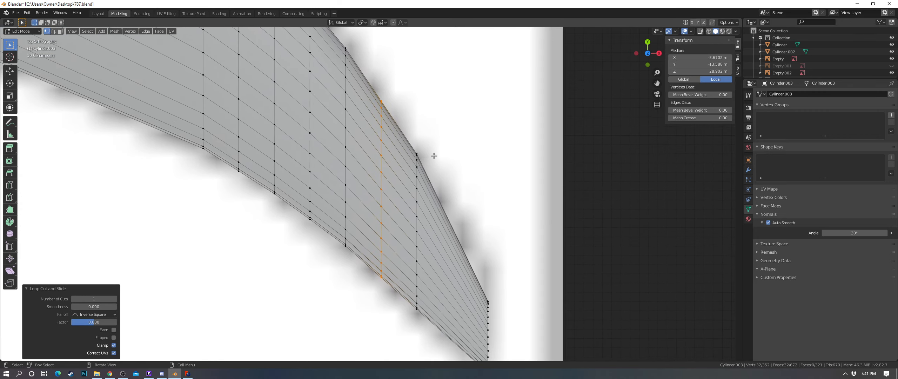
key("s")
left_click(451, 164)
key("g")
key("y")
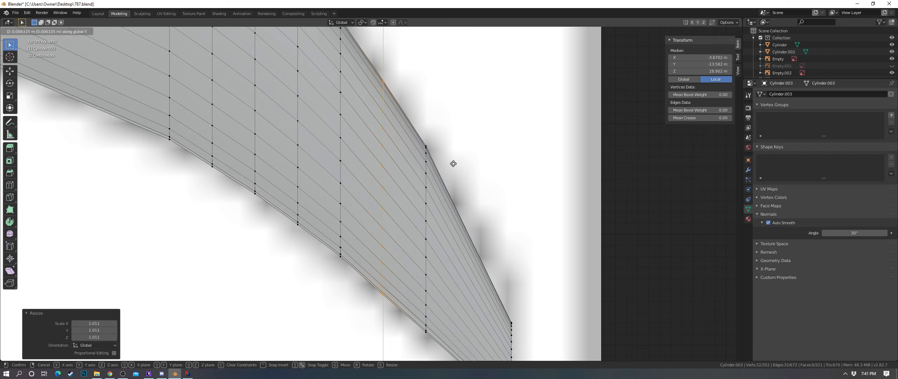
left_click(453, 163)
scroll(449, 176, "down", 2)
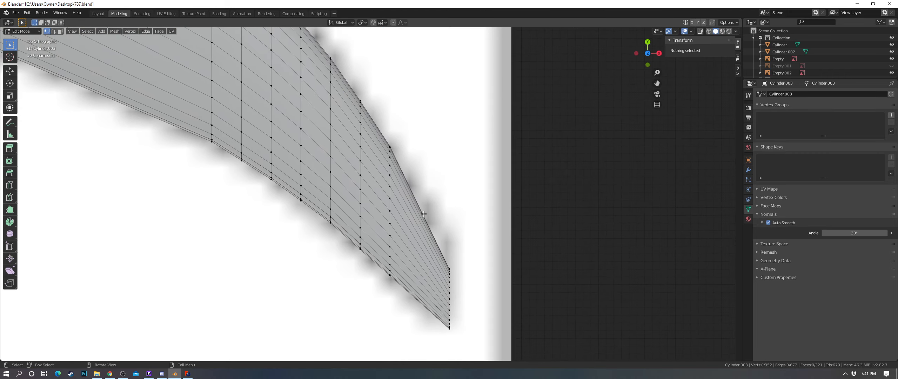
Step: Add a centred loop cut in the last segment before the wingtip end and scale it to 1.008
key("ctrl+r")
left_click(426, 214)
right_click(427, 214)
scroll(426, 214, "up", 3)
key("s")
left_click(434, 150)
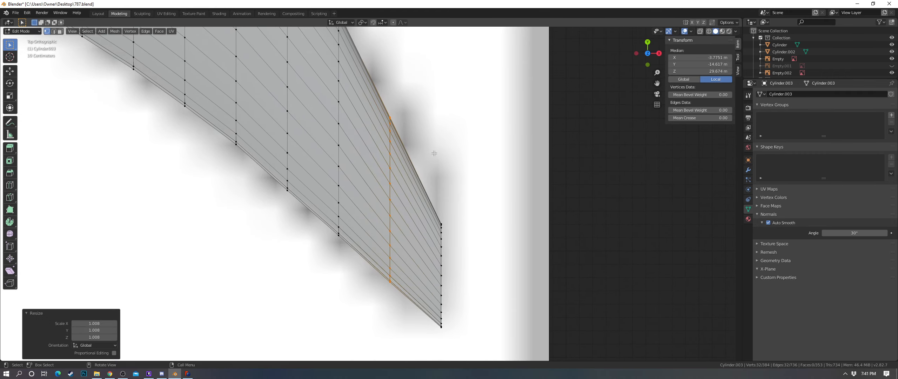
Step: Move the new outermost loop about 0.01 m along Y and fine-tune its scale and position against the outline
key("g")
key("y")
left_click(435, 151)
key("s")
left_click(436, 151)
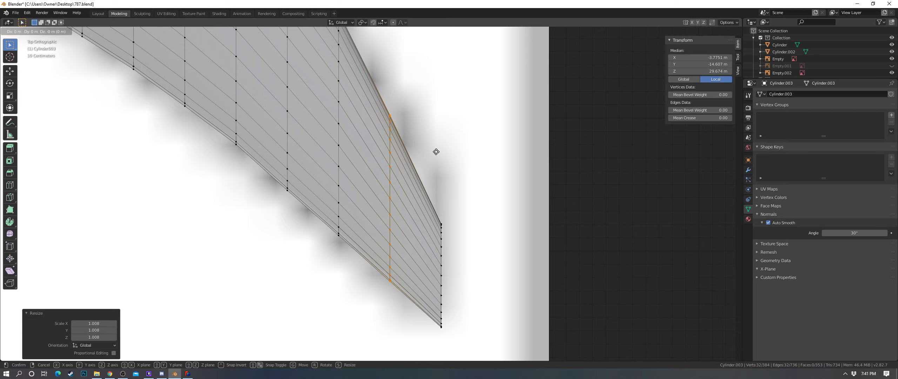
key("g")
key("y")
left_click(436, 151)
Step: Select the third loop in from the wingtip end and nudge it along Y in a perspective view
middle_click_drag(437, 150, 418, 227)
middle_click_drag(426, 92, 441, 224, "shift")
scroll(448, 222, "down", 2)
key("alt+a")
scroll(390, 172, "up", 2)
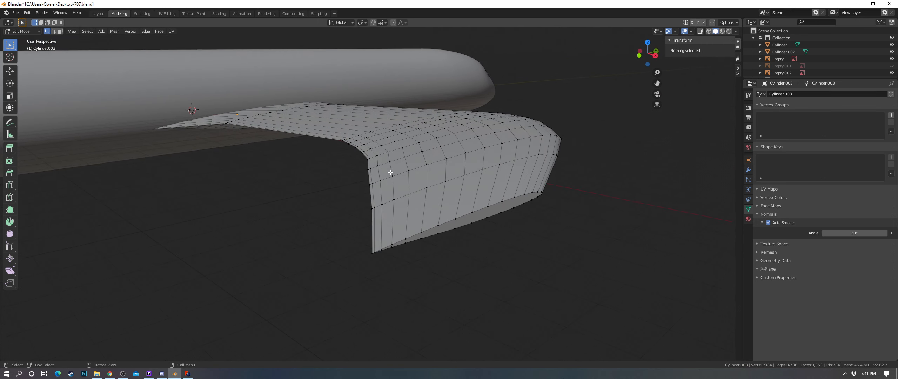
left_click(385, 166, "alt")
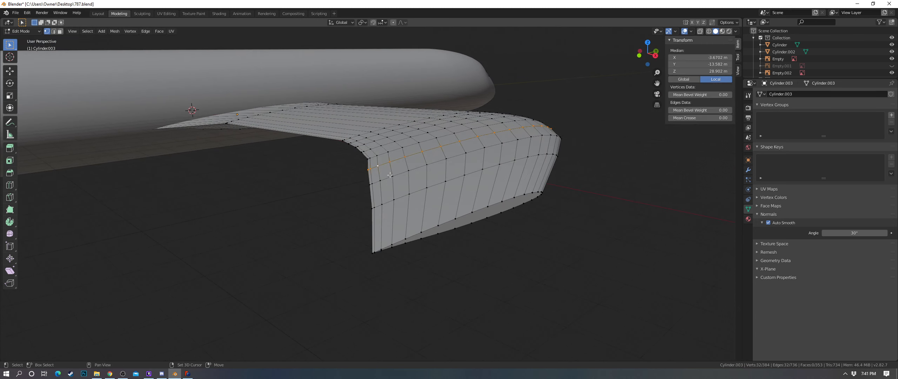
key("g")
key("y")
left_click(570, 175)
key("a")
key("alt+a")
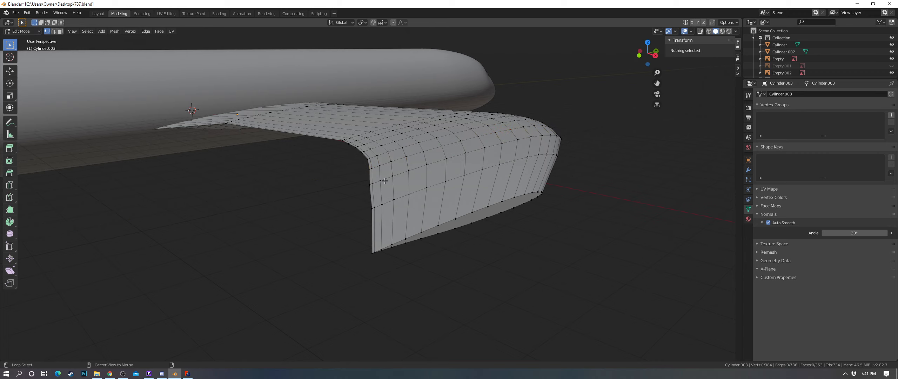
Step: Select the second loop in from the wingtip end and move it 0.00678 m and then -0.00808 m along Y
left_click(385, 179, "alt")
key("g")
key("y")
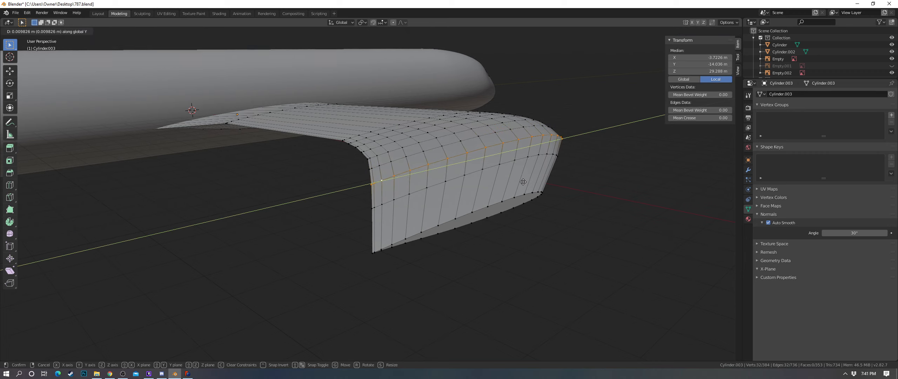
left_click(522, 182)
middle_click_drag(523, 181, 496, 188)
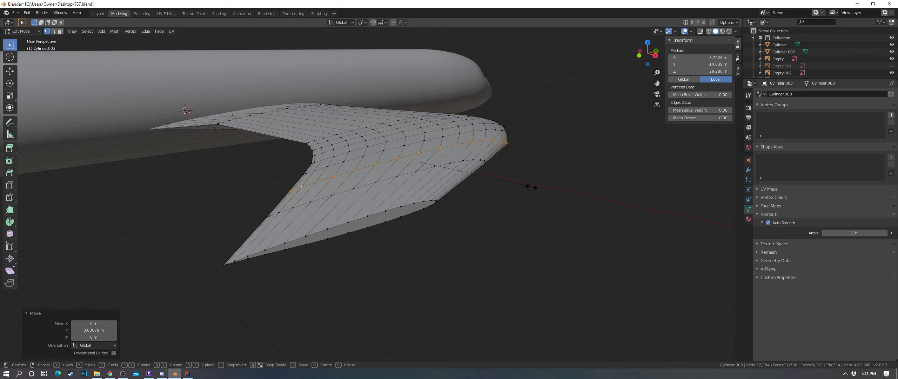
key("Escape")
key("g")
key("y")
left_click(505, 189)
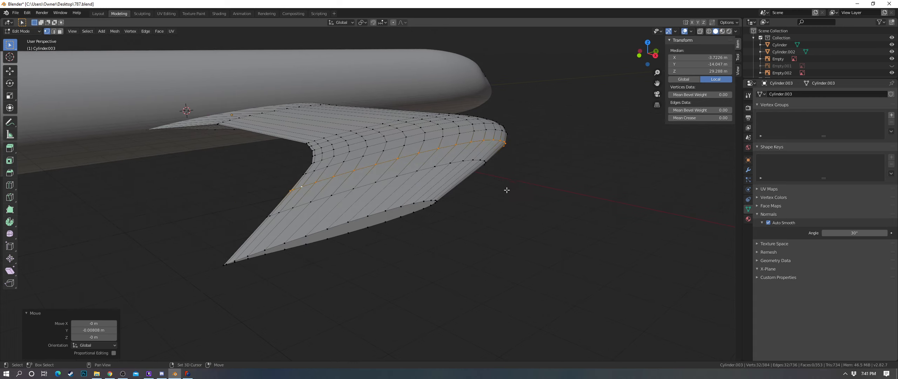
Step: Examine the wing's thickness and upward slope from the back and the whole wing beside the fuselage
middle_click_drag(505, 188, 478, 163)
left_click(558, 166)
key("ctrl+KP_1")
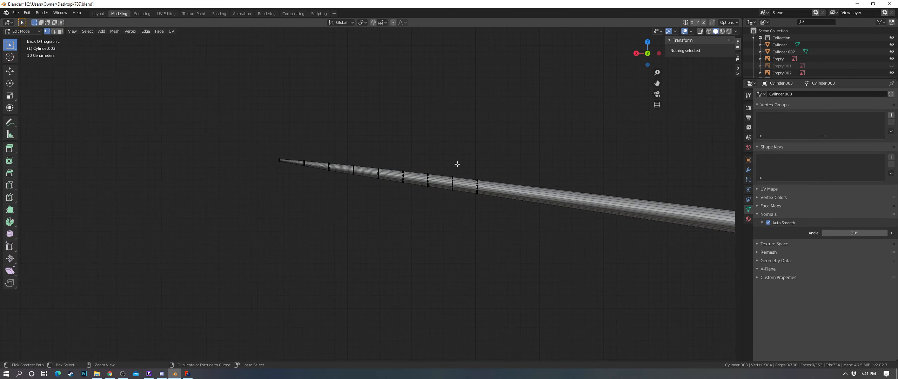
key("Tab")
left_click(457, 167)
scroll(439, 161, "down", 5)
middle_click_drag(532, 204, 411, 203, "shift")
key("Tab")
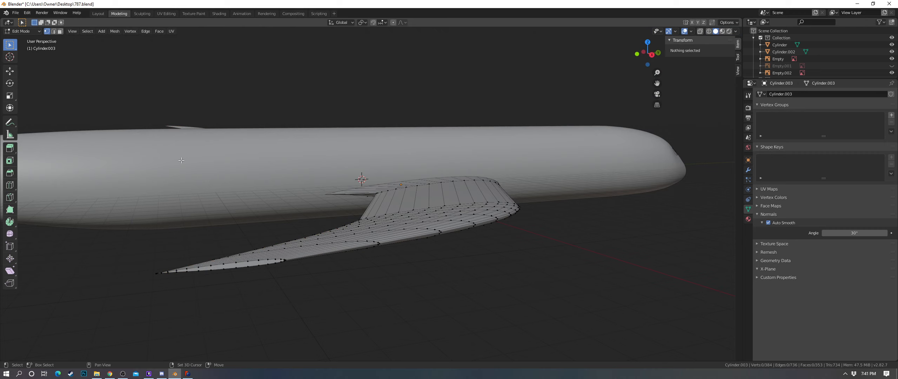
Step: Select the end-cap face of the wingtip and delete only that face
middle_click_drag(181, 160, 95, 60)
left_click(381, 250)
key("x")
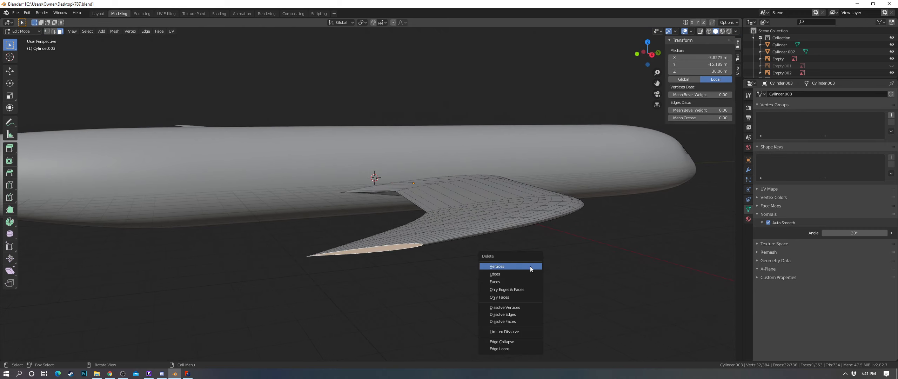
left_click(524, 282)
Step: Inspect the wing's interior inside the fuselage in wireframe and solid shading, and leave mesh editing
key("shift+z")
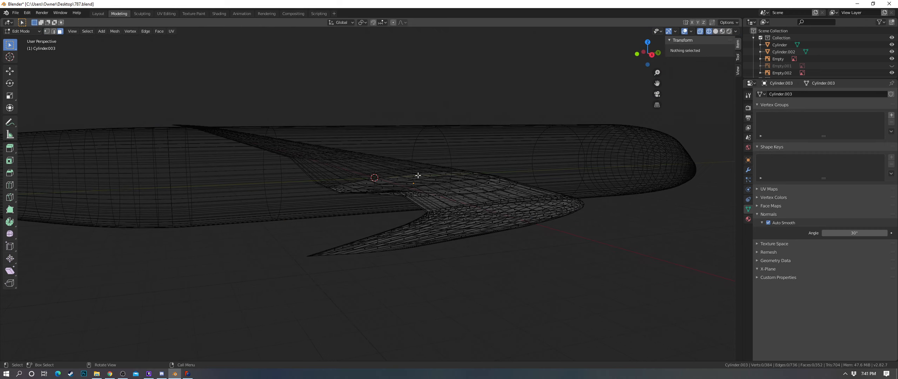
middle_click_drag(418, 175, 463, 266)
left_click(463, 268)
left_click(367, 223)
middle_click_drag(470, 239, 423, 201)
key("shift+z")
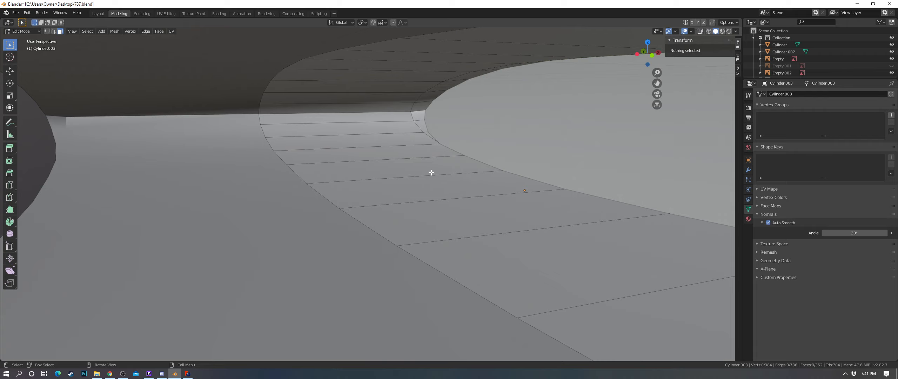
key("Tab")
scroll(450, 214, "down", 10)
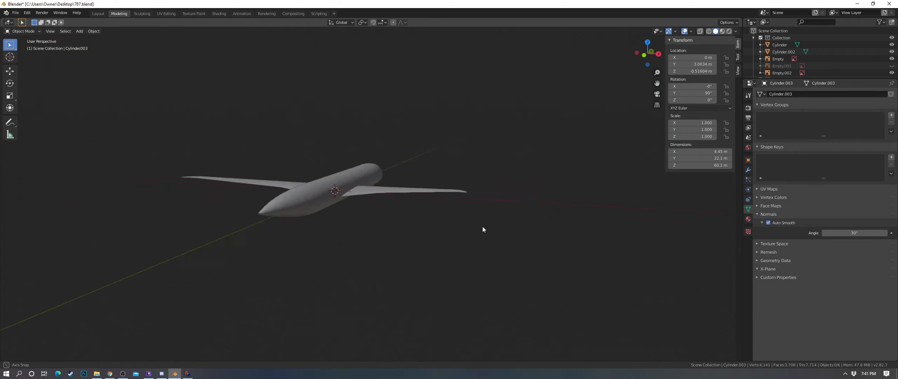
scroll(294, 191, "up", 8)
Step: Select the wing object and apply its Mirror modifier
left_click(294, 191)
middle_click_drag(352, 194, 411, 211)
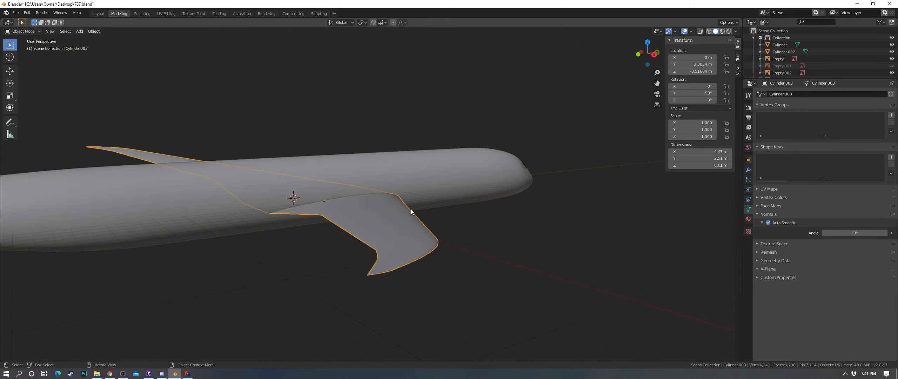
scroll(411, 212, "up", 2)
left_click(748, 169)
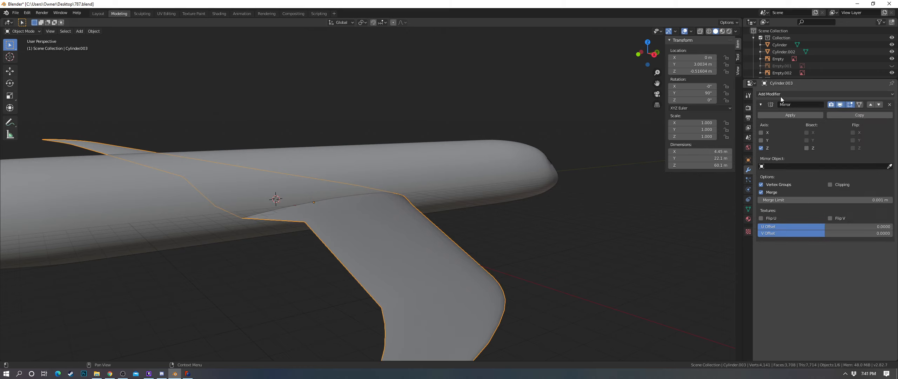
middle_click_drag(551, 145, 542, 124)
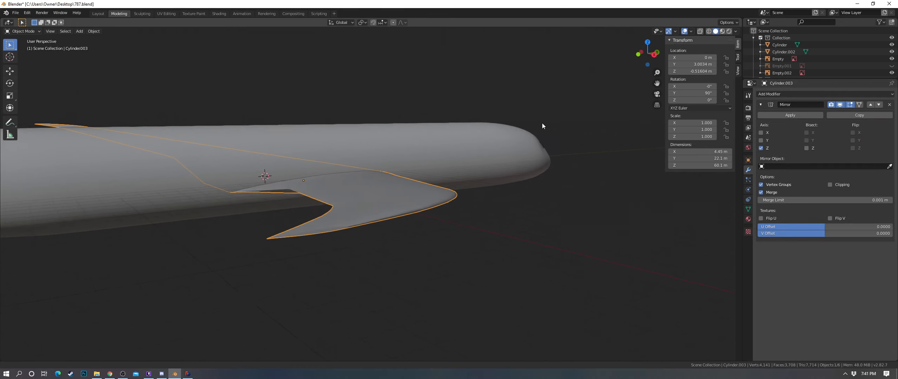
left_click(783, 95)
key("Escape")
left_click(786, 113)
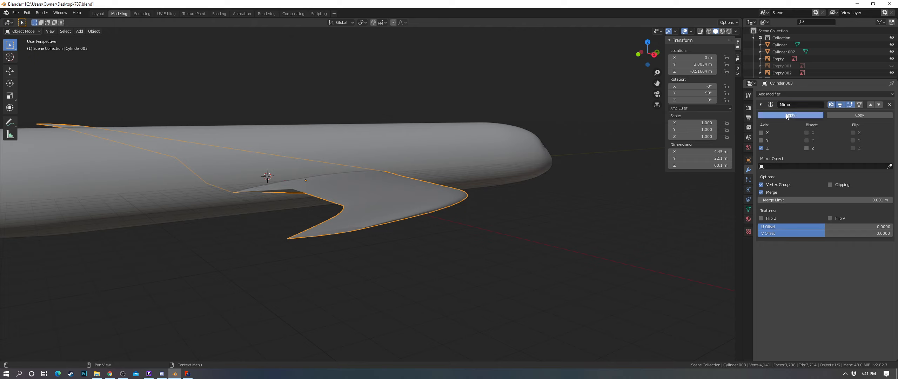
Step: Add a Subdivision Surface modifier to the wing and compare it with the top reference in wireframe
left_click(784, 94)
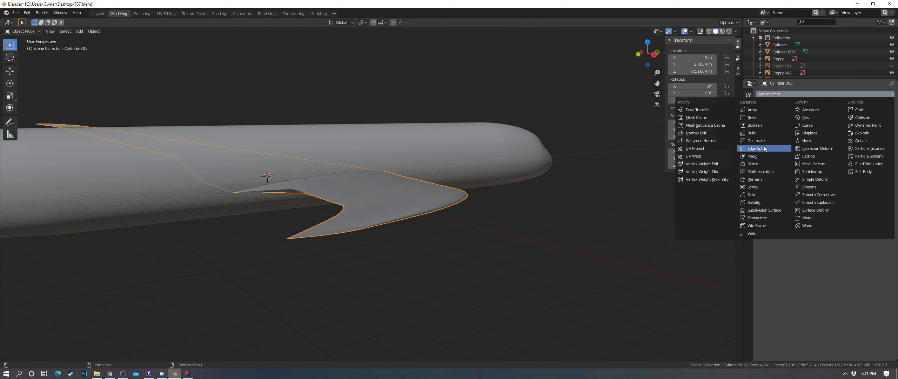
left_click(766, 210)
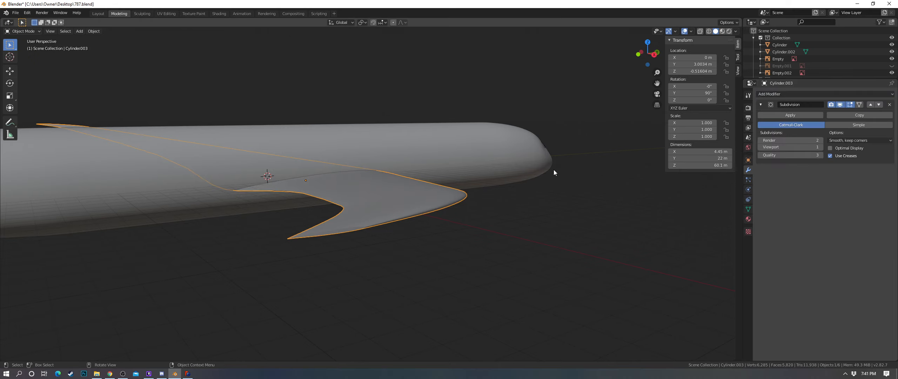
key("KP_7")
middle_click_drag(544, 167, 450, 4, "shift")
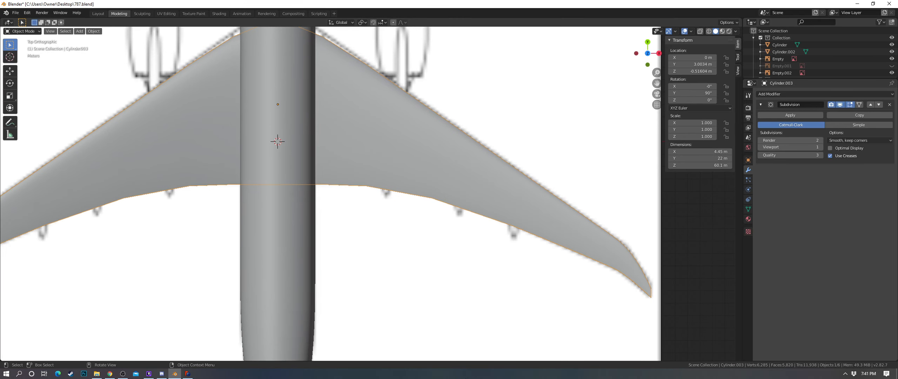
key("z")
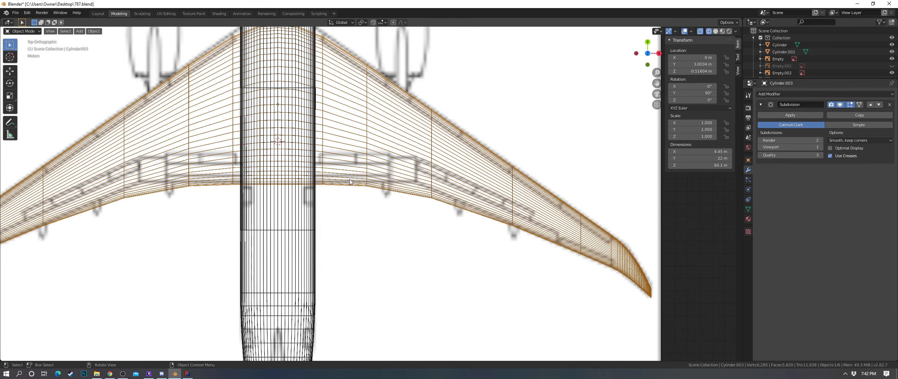
Step: Select the edge loop at the right wing's trailing-edge kink and give it an Edge Crease of 1.000
key("Tab")
scroll(434, 146, "up", 3)
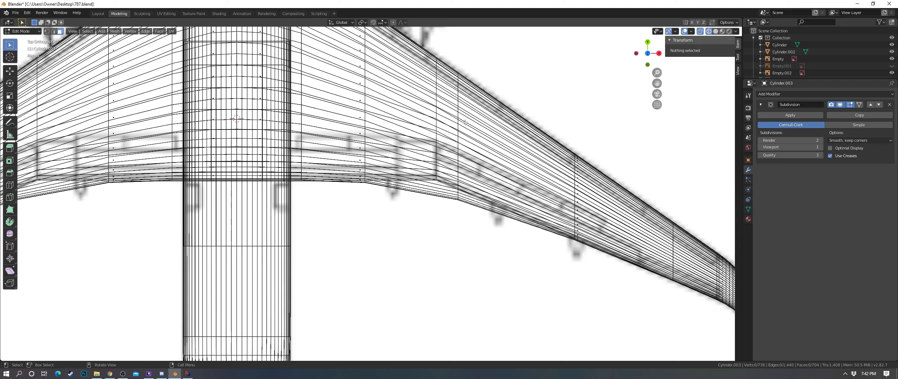
key("shift+z")
scroll(426, 144, "up", 5)
left_click(397, 131, "alt")
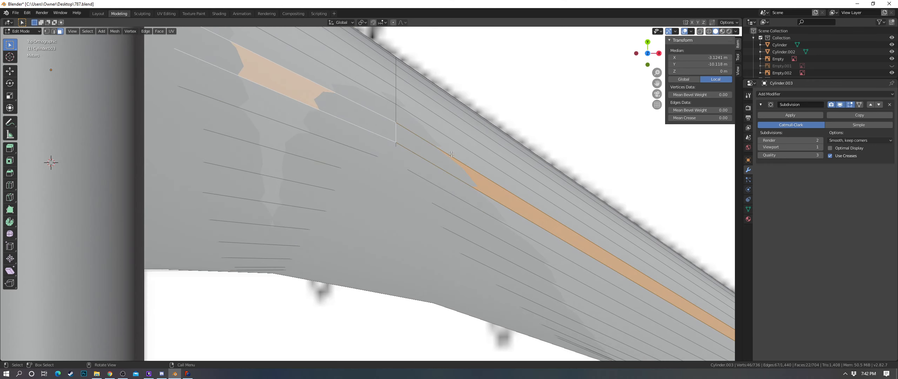
left_click(72, 39)
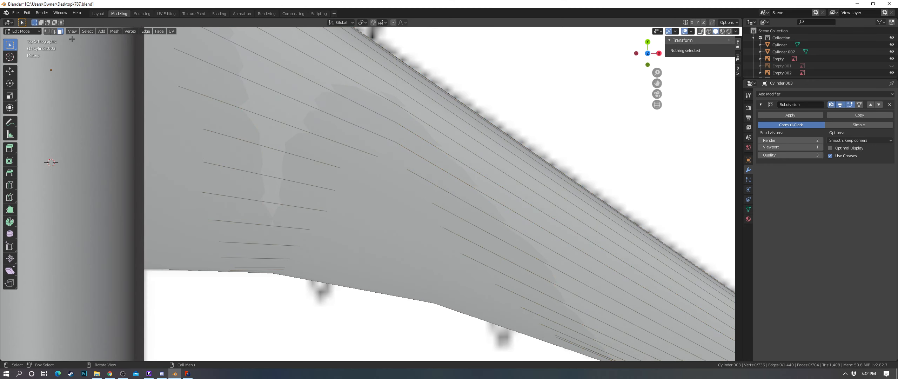
left_click(395, 95, "alt")
key("shift+z")
right_click(461, 144)
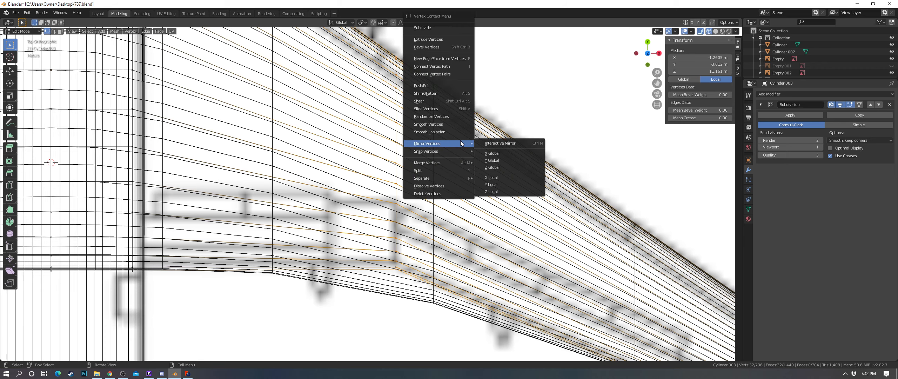
left_click(54, 32)
right_click(441, 149)
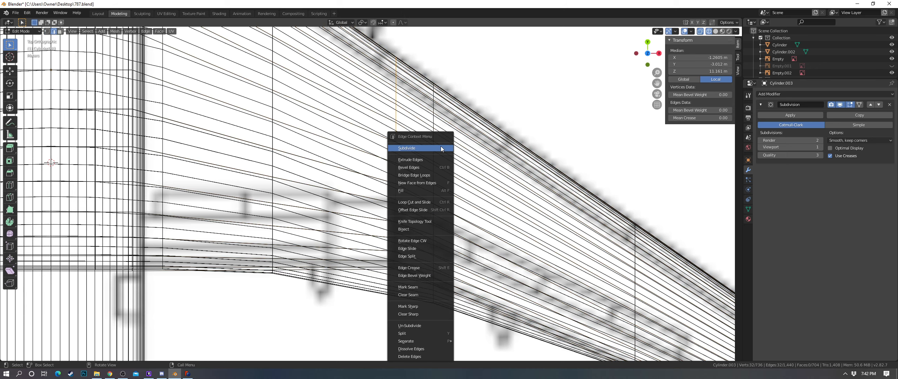
left_click(413, 268)
left_click(69, 256)
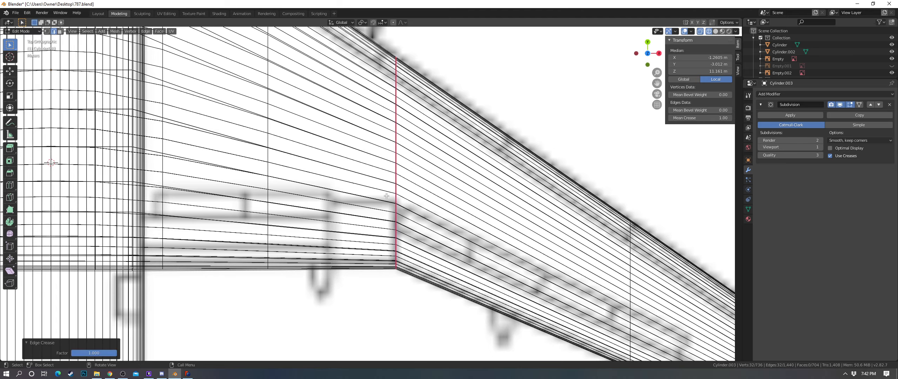
Step: Examine the creased right-wing kink in solid shading from above and in perspective, in and out of mesh editing
key("z")
left_click(435, 190)
scroll(492, 212, "down", 5)
middle_click_drag(493, 212, 424, 179)
scroll(424, 144, "up", 4)
scroll(621, 188, "down", 3)
middle_click_drag(621, 188, 492, 148)
scroll(491, 148, "down", 2)
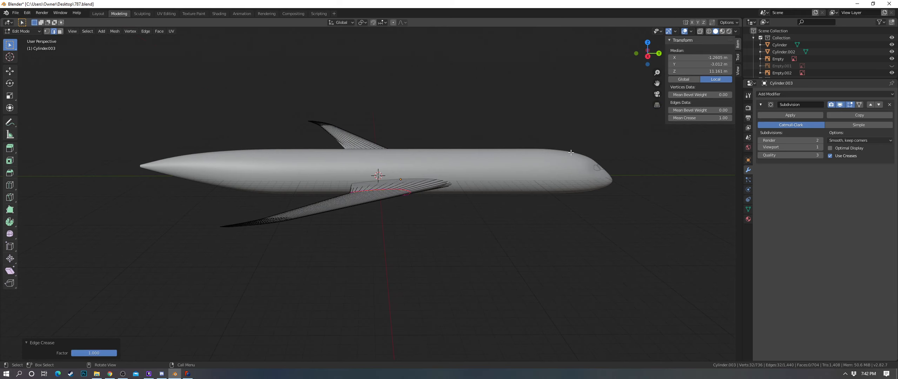
key("KP_7")
scroll(547, 138, "up", 8)
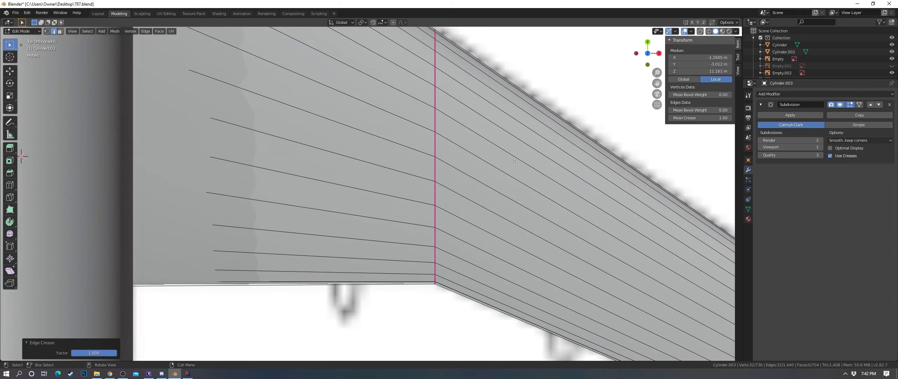
scroll(480, 141, "down", 5)
middle_click_drag(481, 142, 465, 106)
scroll(465, 107, "up", 3)
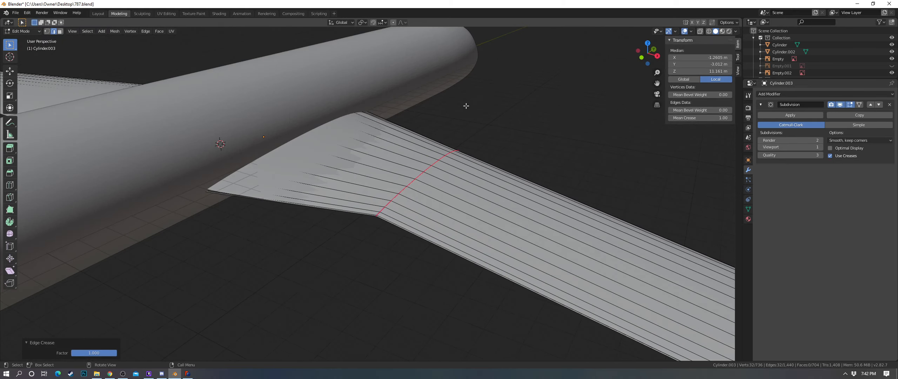
key("Tab")
scroll(515, 148, "down", 4)
middle_click_drag(515, 148, 641, 188)
scroll(437, 178, "up", 3)
Step: Select the matching edge loop at the left wing's trailing-edge kink and crease it to 1.000
key("Tab")
scroll(433, 174, "down", 3)
key("KP_7")
scroll(372, 191, "up", 4)
left_click(291, 180, "alt")
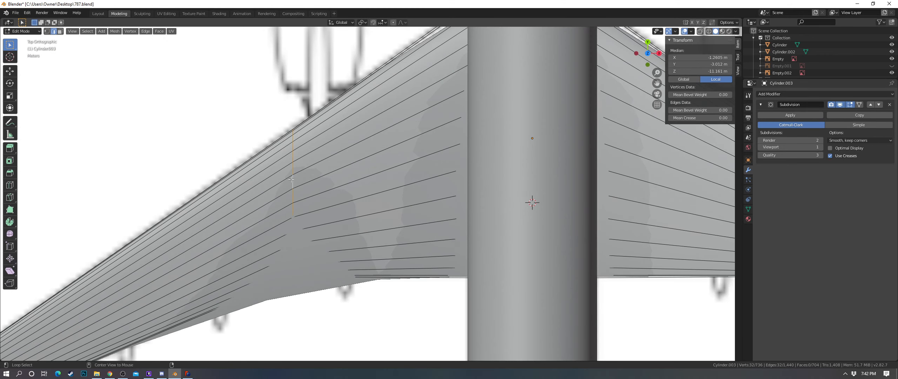
right_click(351, 165)
left_click(345, 170)
left_click(702, 144)
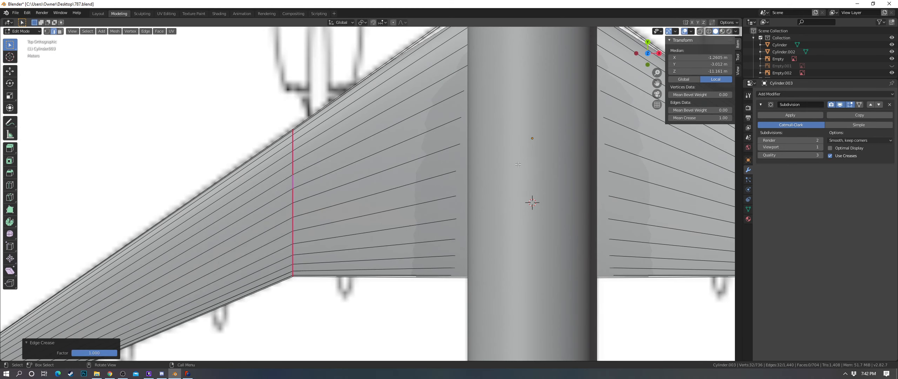
Step: Clear the edge selection, leave mesh editing and compare the smoothed raked wingtip with the top reference in solid and wireframe shading
key("alt+a")
scroll(660, 268, "down", 4)
middle_click_drag(660, 268, 414, 211, "shift")
scroll(414, 212, "up", 2)
scroll(451, 164, "up", 6)
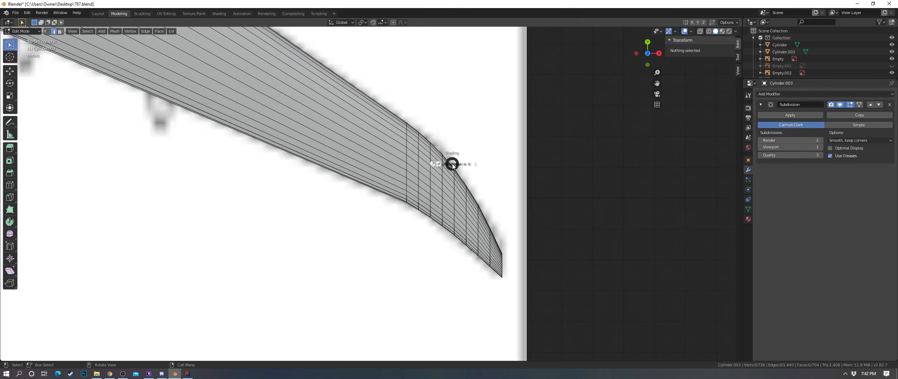
key("Tab")
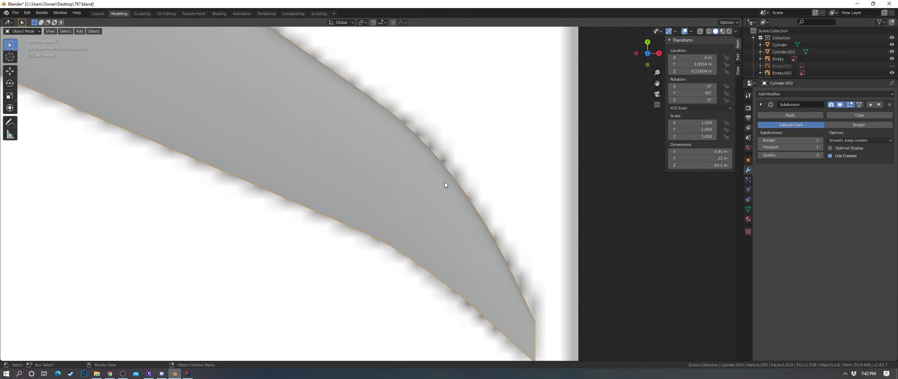
scroll(425, 178, "down", 2)
mouse_move(436, 190)
middle_mouse_down()
mouse_move(519, 145)
mouse_move(541, 116)
mouse_move(466, 152)
mouse_move(443, 153)
middle_mouse_up()
key("shift+z")
key("KP_7")
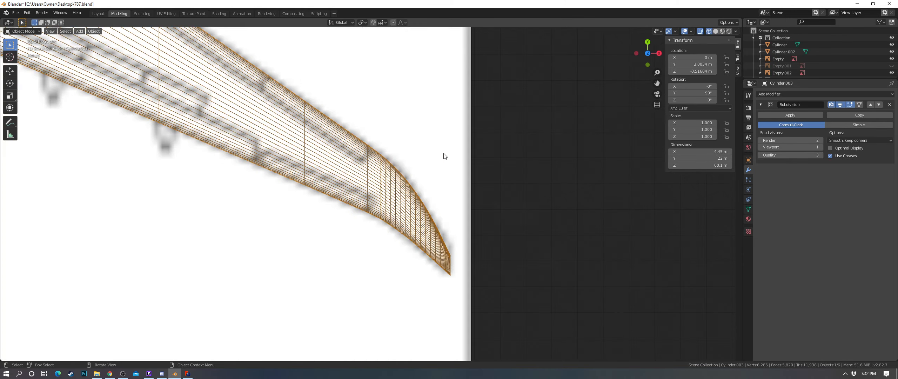
scroll(442, 152, "up", 4)
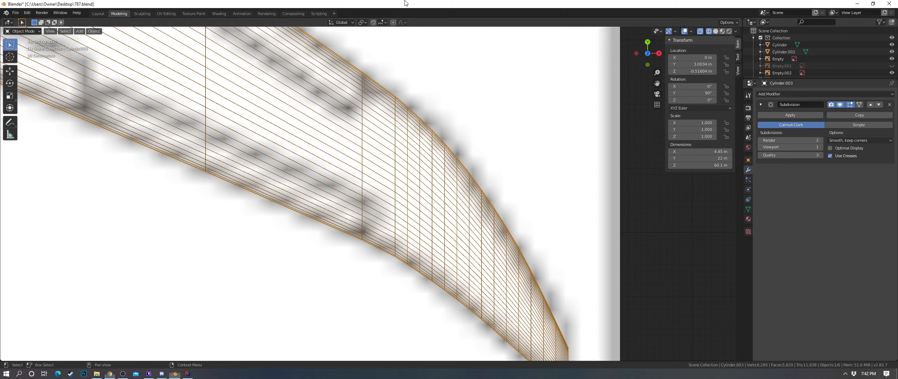
Step: Deselect the wing, hide the sidebar and review the whole aircraft in solid shading without overlays
scroll(412, 145, "down", 4)
key("z")
left_click(437, 143)
mouse_move(437, 143)
middle_mouse_down("shift")
mouse_move(542, 187)
mouse_move(499, 119)
mouse_move(462, 135)
mouse_move(509, 149)
mouse_move(415, 166)
middle_mouse_up("shift")
scroll(541, 185, "down", 4)
left_click(509, 129)
key("n")
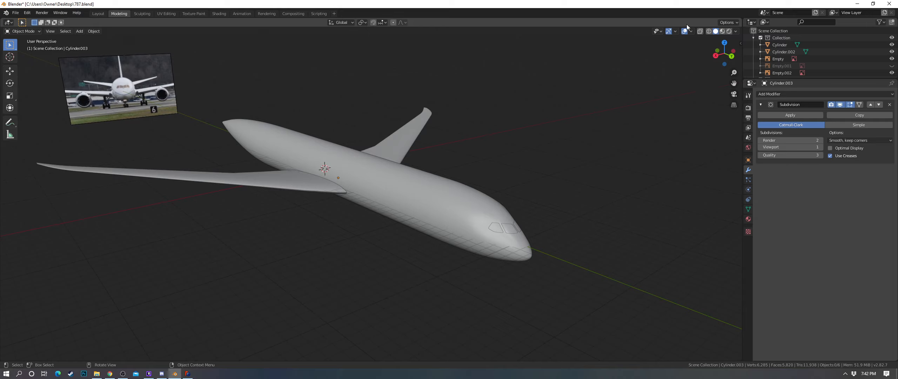
key("shift+alt+z")
scroll(500, 145, "up", 2)
middle_click_drag(500, 148, 580, 161)
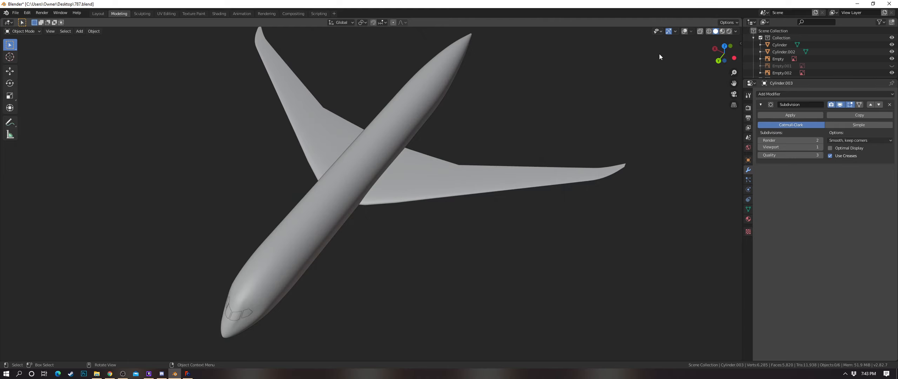
Step: Reopen the wing mesh in wireframe, select the edge loop at the left wing root inside the fuselage and crease it to 1.000
scroll(385, 175, "up", 6)
key("Tab")
middle_click_drag(456, 196, 577, 169)
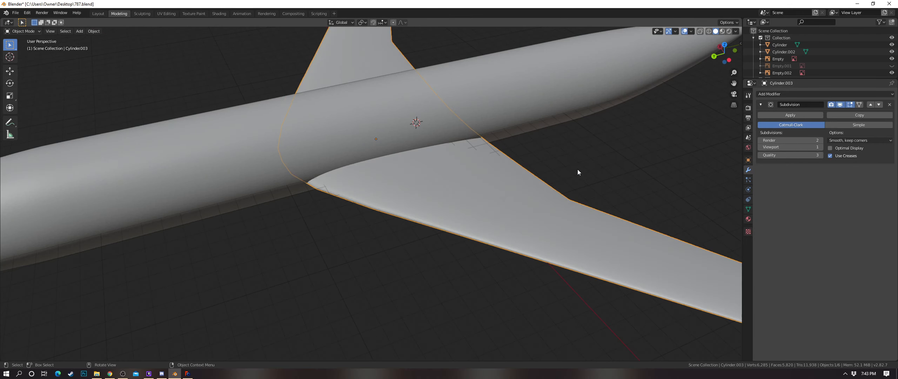
key("KP_7")
key("z")
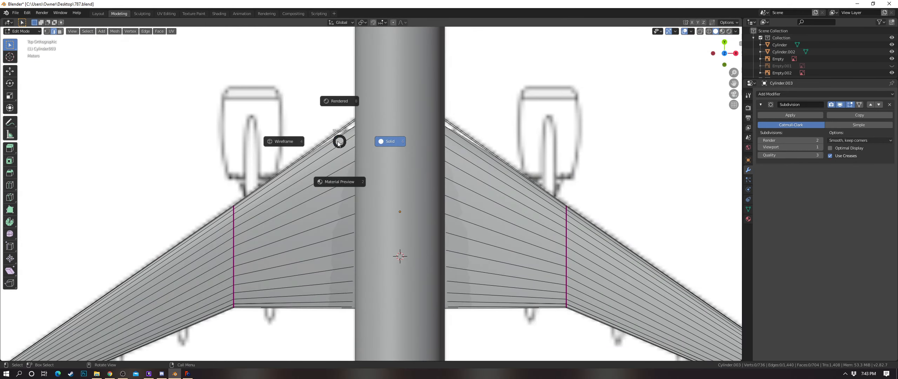
left_click(392, 138)
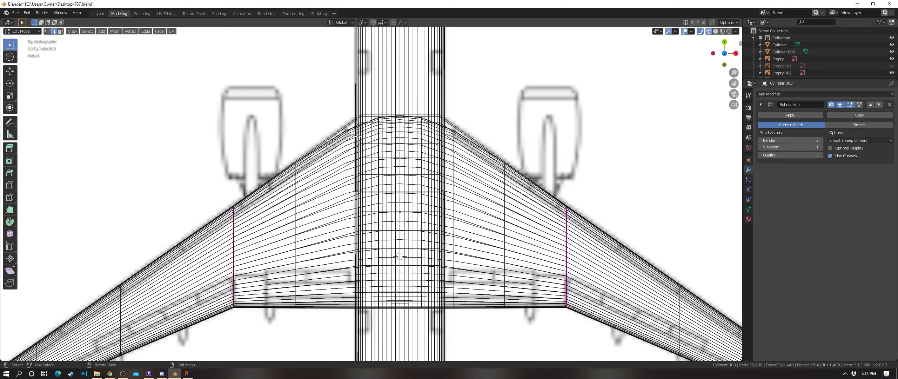
key("alt+a")
middle_click_drag(73, 42, 341, 143)
left_click(339, 129, "alt")
key("KP_7")
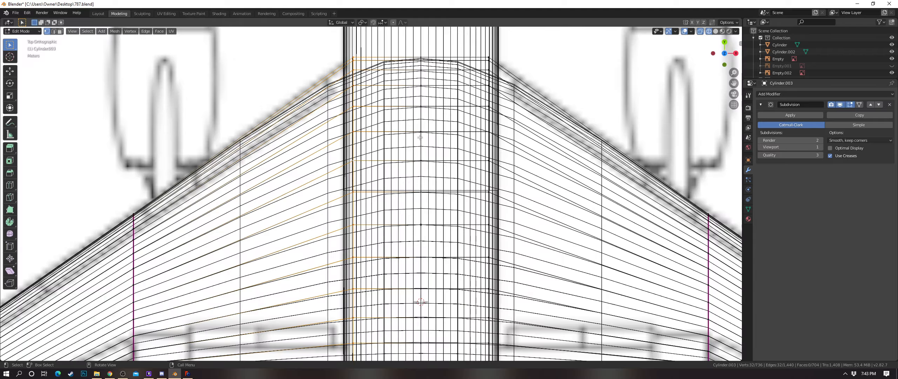
right_click(409, 123)
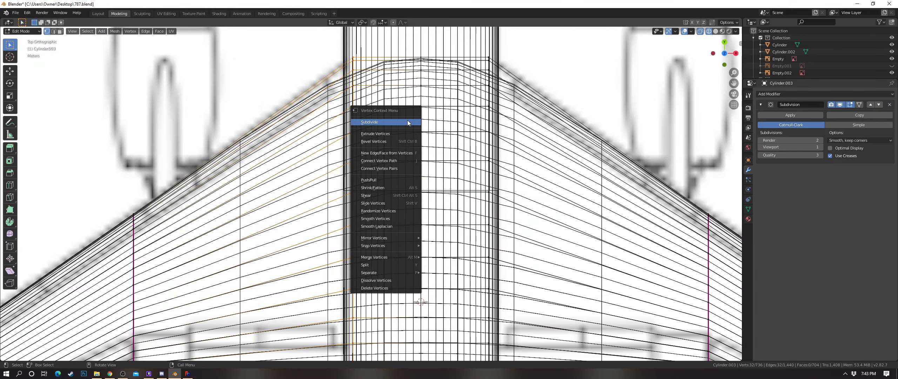
left_click(54, 32)
right_click(458, 130)
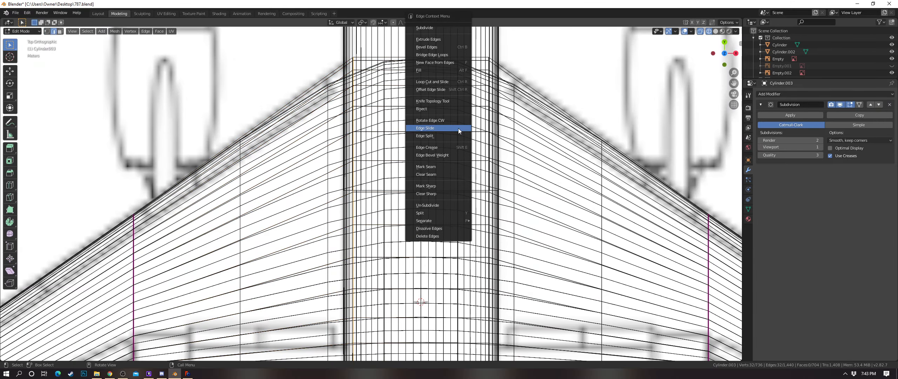
left_click(446, 147)
left_click(717, 44)
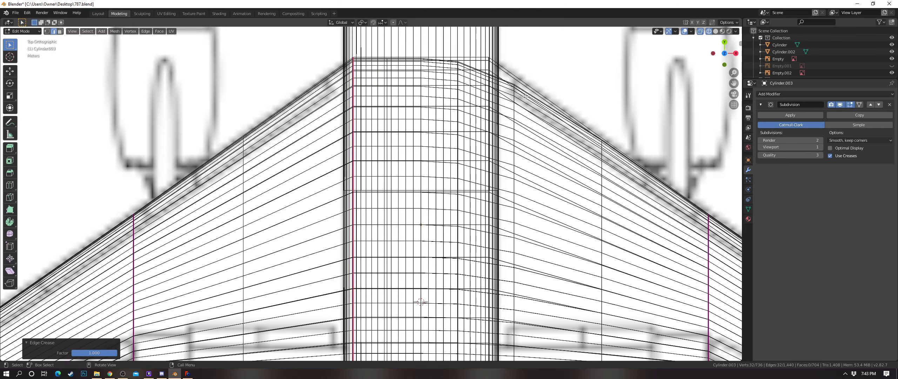
Step: Crease the matching edge loop at the right wing root to 1.000
key("alt+a")
right_click(515, 105)
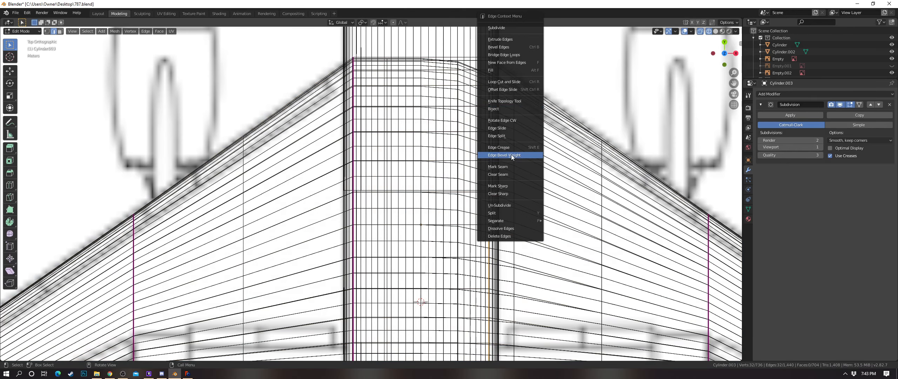
left_click(498, 148)
left_click(633, 74)
scroll(430, 158, "down", 5)
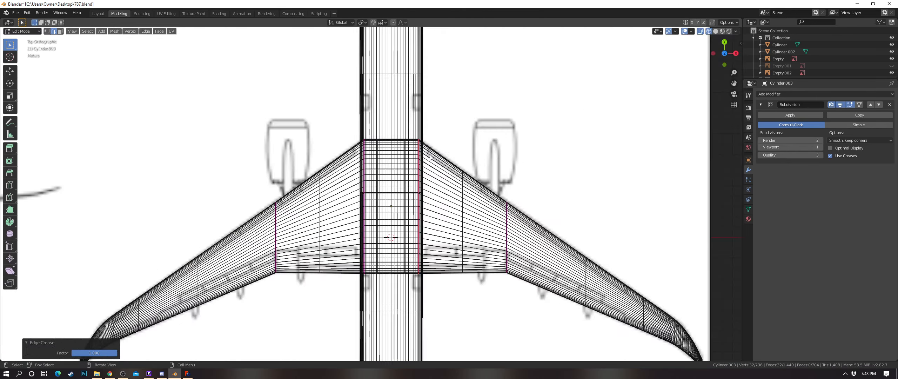
Step: Leave mesh editing and inspect the creased wing root against the fuselage in solid shading
key("shift+z")
scroll(430, 157, "up", 1)
key("Tab")
mouse_move(499, 176)
middle_mouse_down()
mouse_move(549, 174)
mouse_move(480, 169)
mouse_move(448, 179)
mouse_move(662, 75)
middle_mouse_up()
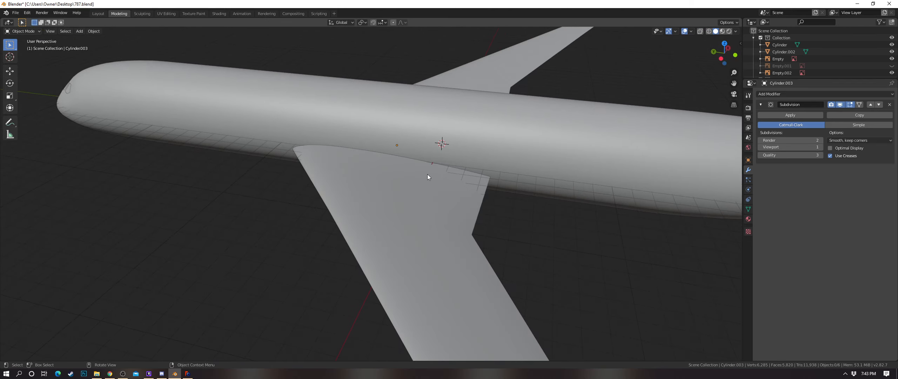
scroll(428, 176, "down", 4)
Step: Select the wing, apply its Subdivision Surface modifier and look over the denser mesh
left_click(421, 183)
left_click(779, 115)
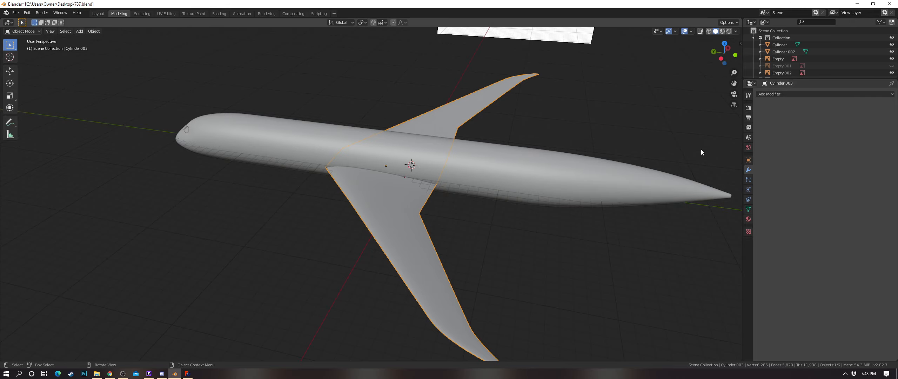
key("Tab")
middle_click_drag(497, 209, 439, 217)
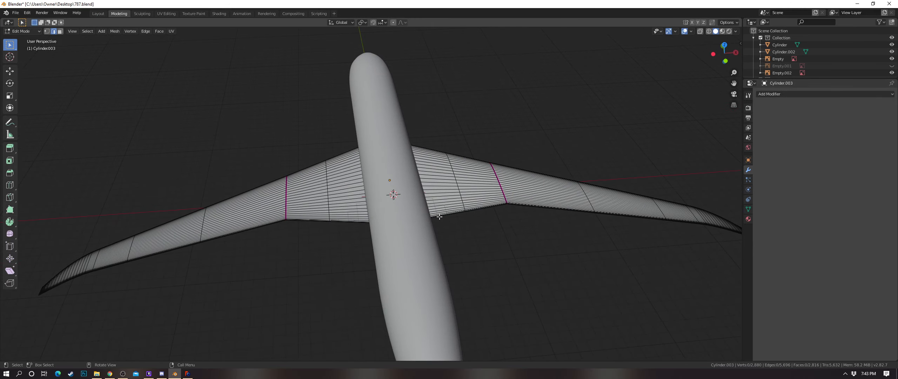
Step: Compare both wings with the front photo of the aircraft in the Back Orthographic view, outside mesh editing
key("KP_7")
key("ctrl+KP_1")
scroll(495, 217, "up", 4)
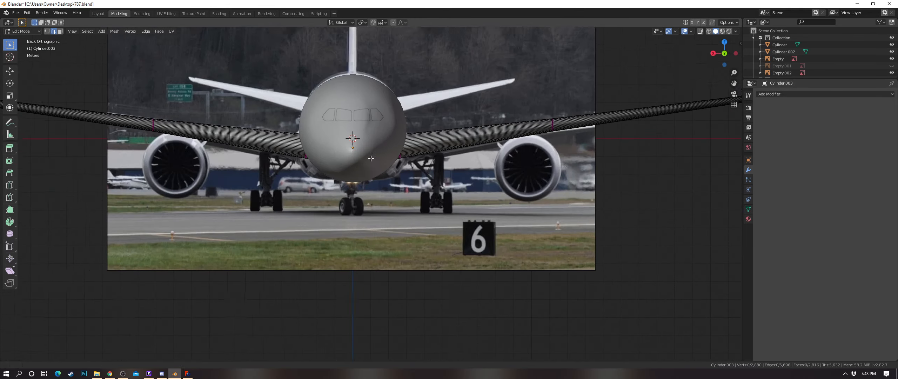
middle_click_drag(322, 150, 583, 221, "shift")
key("Tab")
key("a")
key("a")
middle_click_drag(616, 193, 536, 188, "shift")
scroll(567, 187, "up", 3)
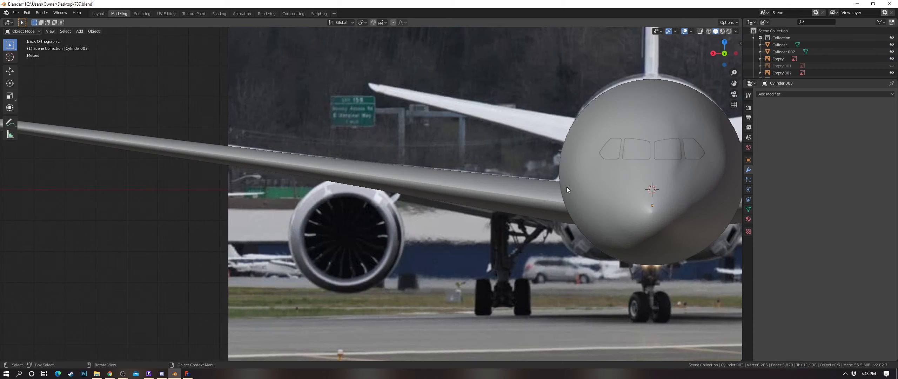
scroll(609, 181, "down", 3)
middle_click_drag(609, 181, 435, 154, "shift")
scroll(502, 172, "up", 2)
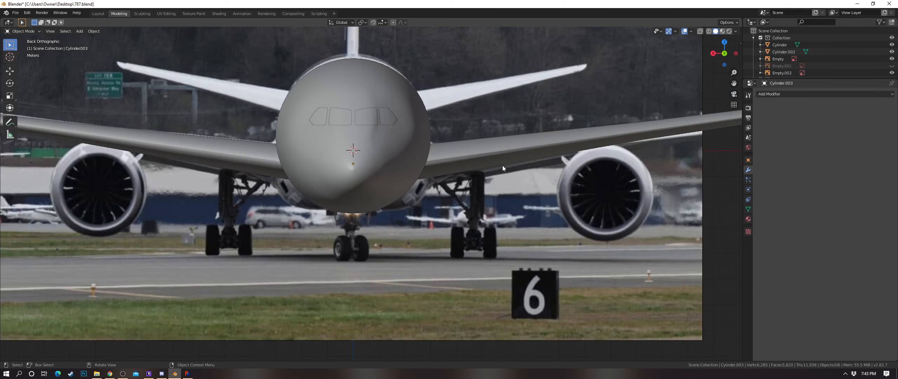
scroll(492, 185, "down", 1)
middle_click_drag(488, 187, 537, 190, "shift")
Step: Undo back to before the Subdivision Surface modifier was applied and reopen the wing mesh for editing in wireframe
left_click(484, 175)
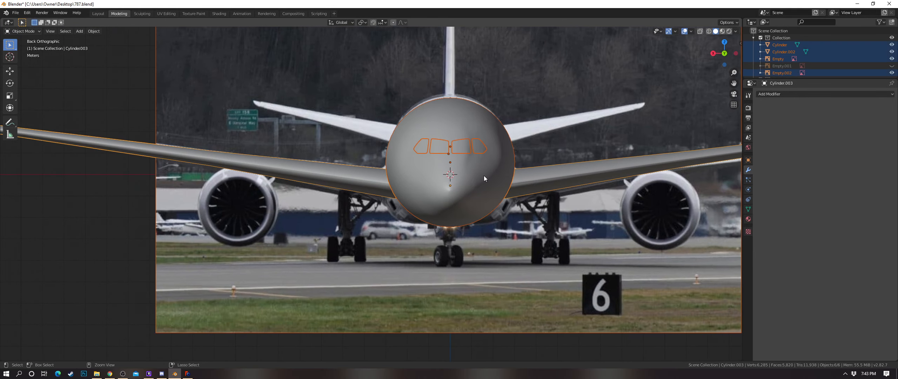
key("ctrl+1")
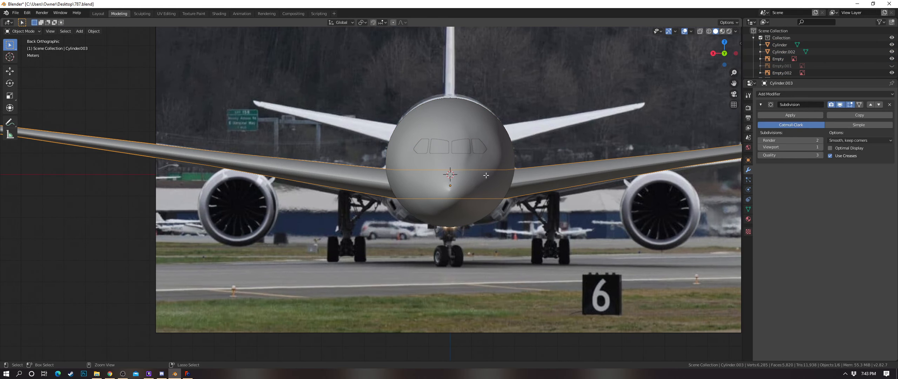
key("Tab")
key("shift+z")
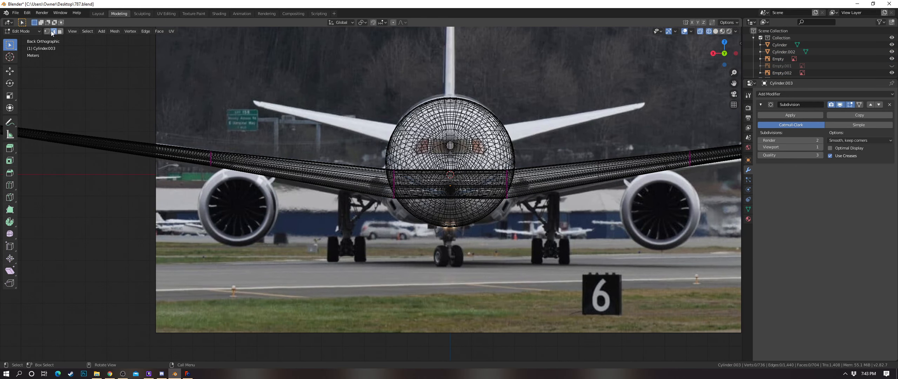
Step: Box-select both wing roots' vertices, scale them by 1.094 along global Z and move them -0.125 m along Z
scroll(369, 196, "up", 2)
key("b")
left_click_drag(373, 142, 588, 252)
left_click(590, 253)
key("s")
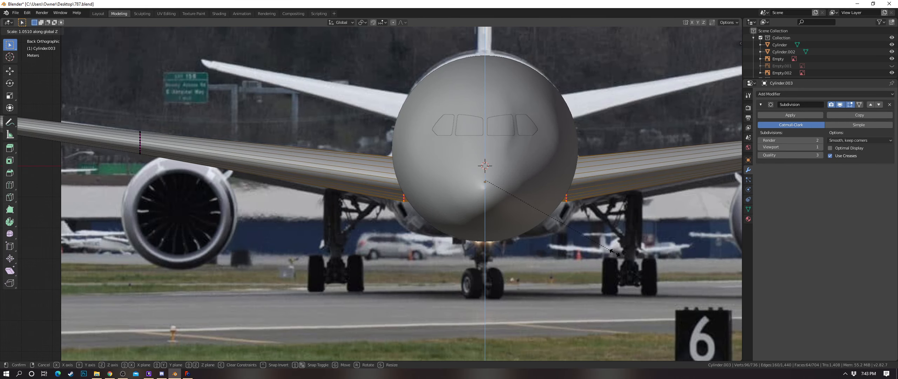
left_click(620, 253)
key("g")
key("z")
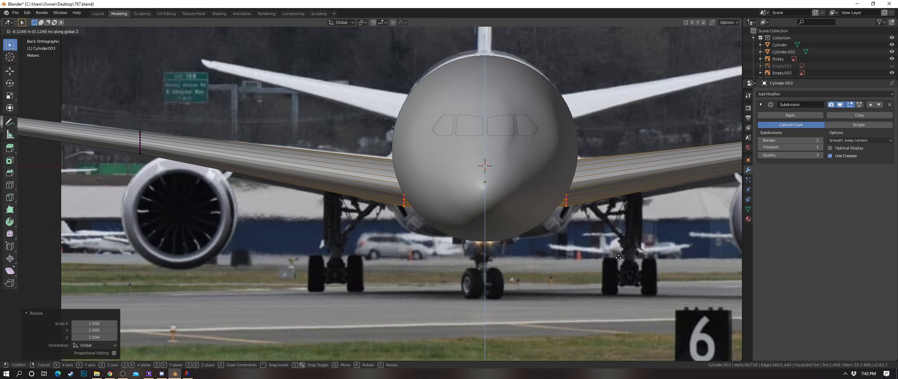
left_click(620, 257)
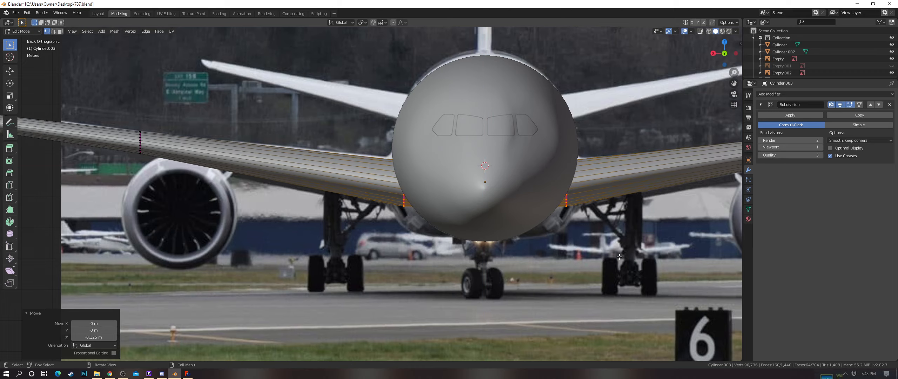
Step: Scale the wing root section by 1.028 along global Z against the side reference in Left Orthographic wireframe view
scroll(547, 222, "down", 2)
key("ctrl+KP_3")
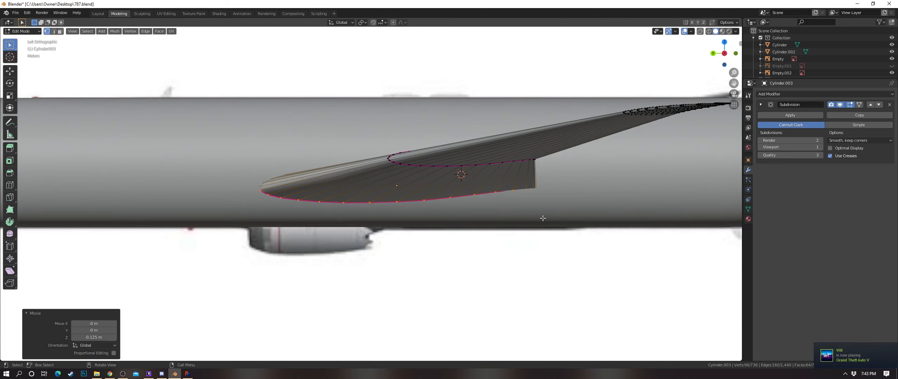
key("z")
left_click(512, 214)
key("s")
key("z")
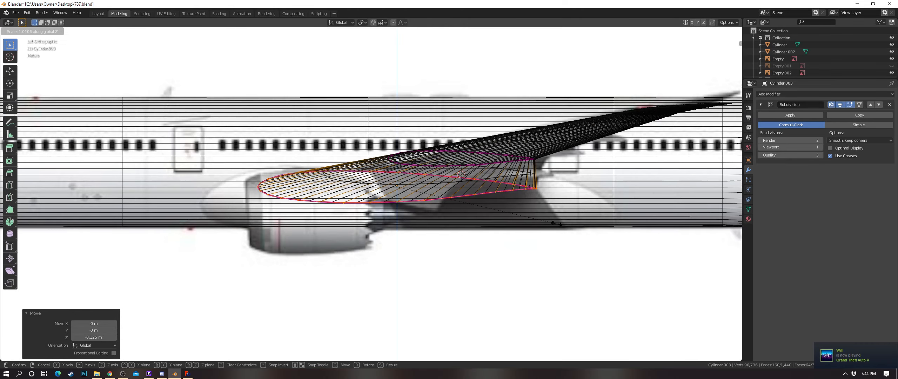
left_click(559, 223)
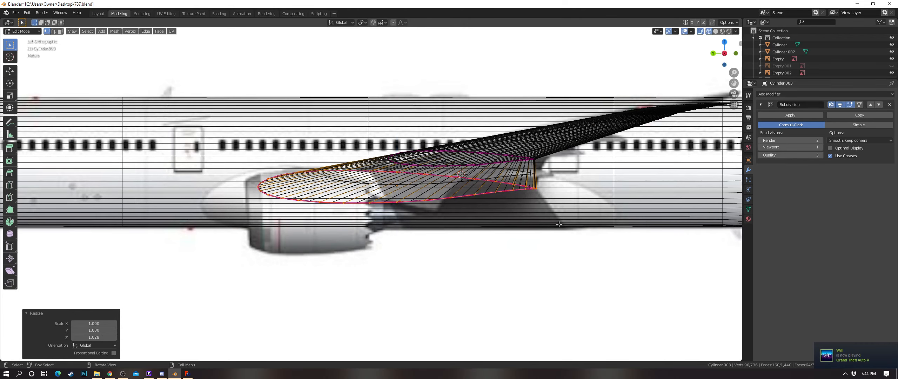
Step: Compare the reshaped wing roots with the front photo in solid Back Orthographic view, trying a slight vertical shift
key("ctrl+KP_1")
key("z")
left_click(627, 170)
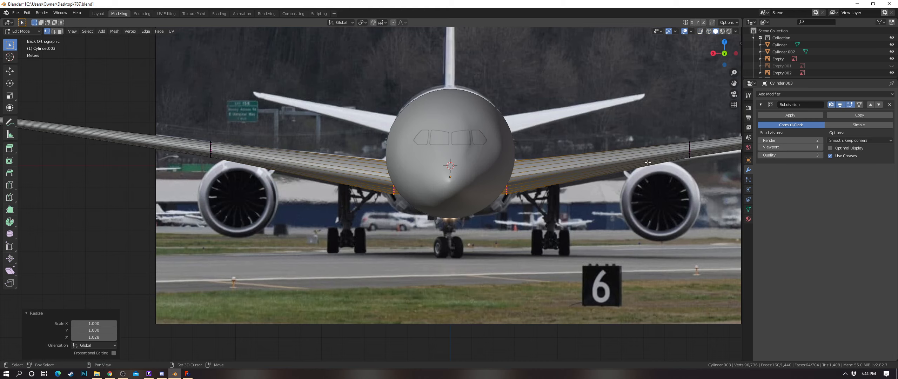
scroll(683, 176, "up", 2)
middle_click_drag(683, 176, 559, 202, "shift")
key("g")
key("z")
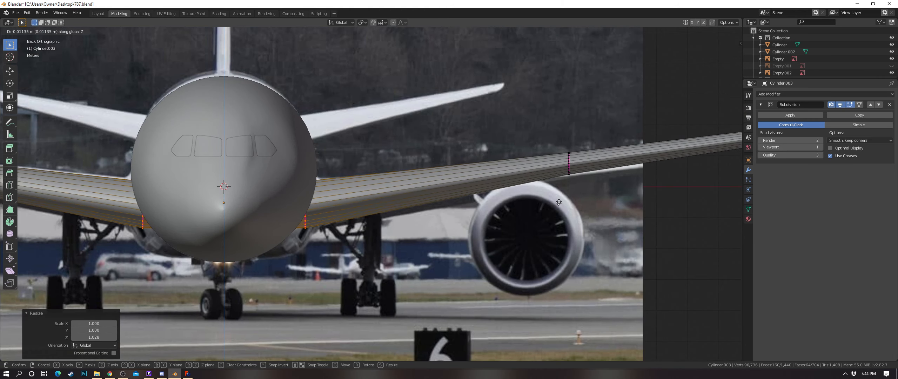
key("Escape")
scroll(513, 203, "down", 4)
scroll(486, 210, "up", 3)
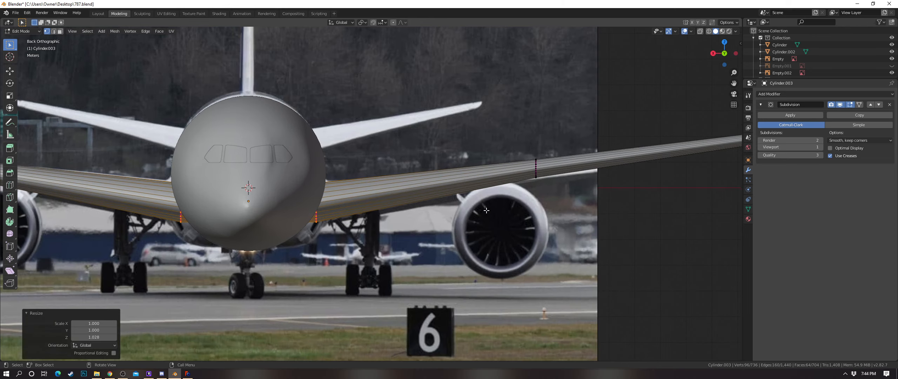
Step: Leave mesh editing and apply the wing's Subdivision Surface modifier
key("Tab")
middle_click_drag(610, 185, 505, 194, "shift")
key("Tab")
key("Tab")
left_click(788, 116)
Step: Save the file and examine the wing's leading edge near the root up close
middle_click_drag(439, 175, 463, 193)
left_click(463, 193)
middle_click_drag(402, 187, 509, 194)
key("ctrl+s")
scroll(502, 194, "up", 10)
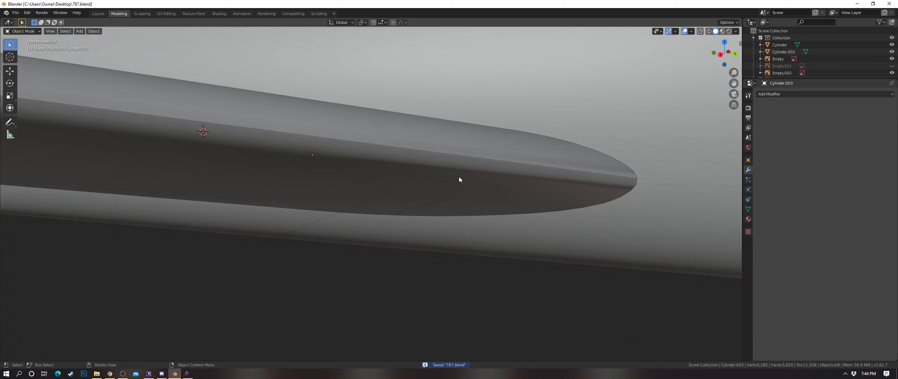
middle_click_drag(459, 179, 519, 177)
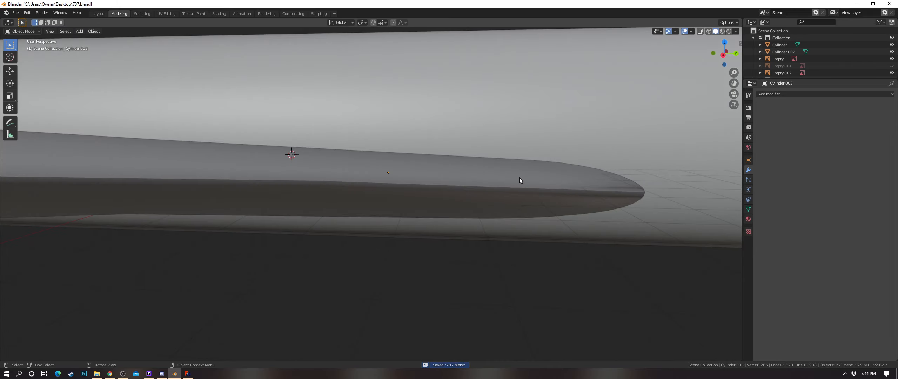
Step: Check the wing's dense mesh and undo back to before its Subdivision Surface modifier was applied
key("Tab")
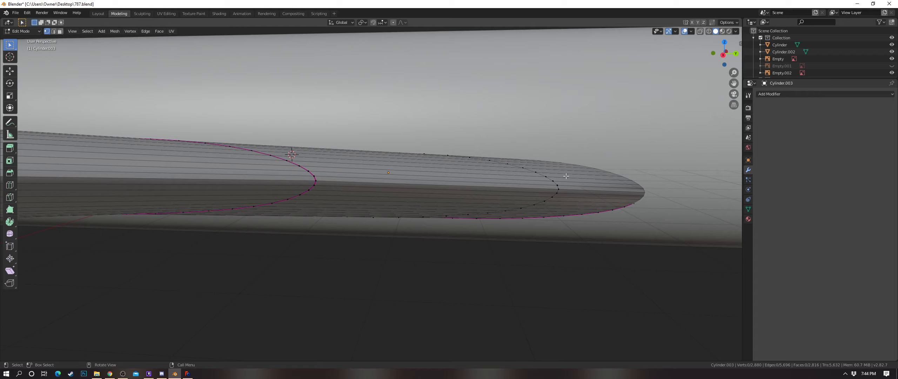
key("Tab")
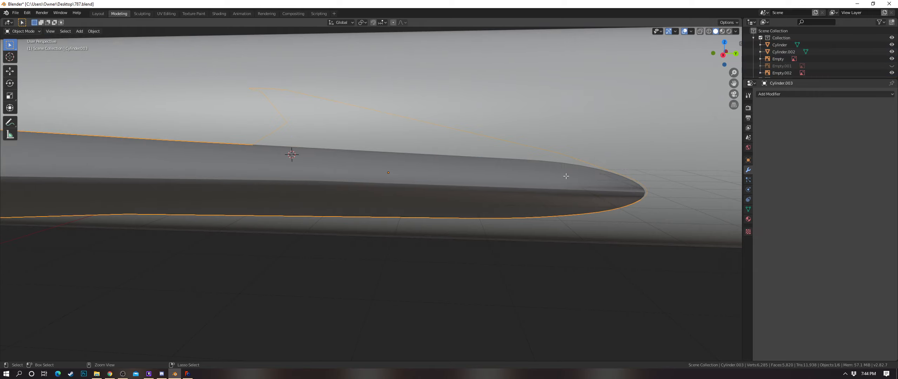
key("ctrl+1")
mouse_move(565, 176)
middle_mouse_down()
mouse_move(434, 194)
mouse_move(519, 196)
mouse_move(477, 195)
middle_mouse_up()
key("Tab")
key("Tab")
key("a")
key("ctrl+z")
Step: Reopen the wing mesh in Left Orthographic wireframe and circle-select the foremost leading-edge vertices at the wing root
key("Tab")
scroll(511, 207, "up", 4)
key("z")
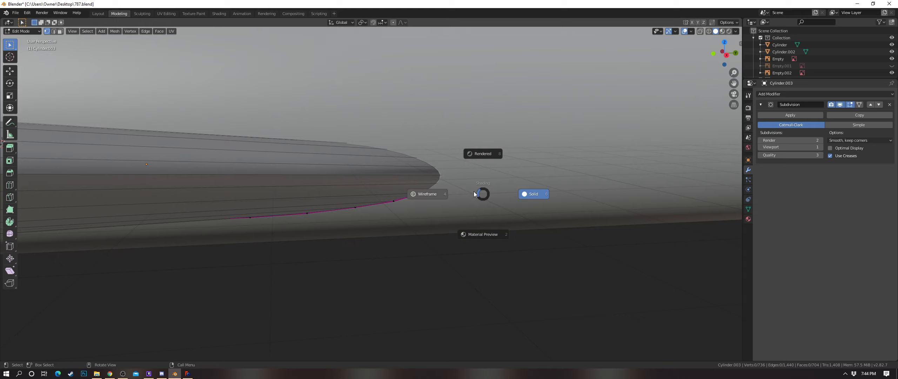
left_click(452, 175)
key("ctrl+KP_3")
scroll(315, 180, "up", 8)
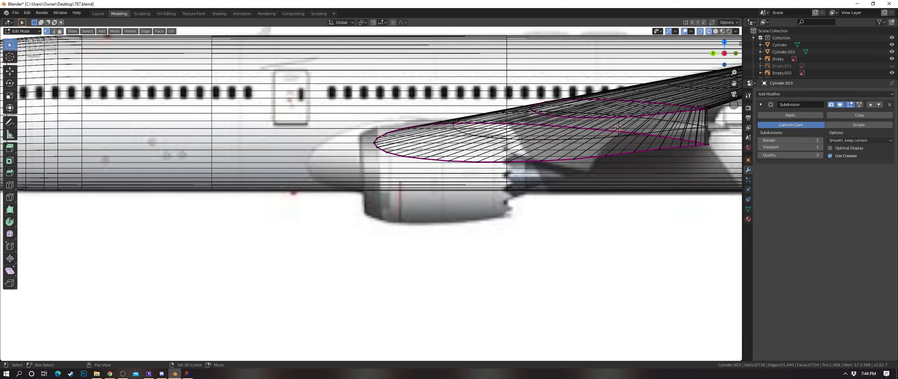
key("c")
scroll(316, 182, "down", 6)
middle_click_drag(315, 182, 172, 202, "shift")
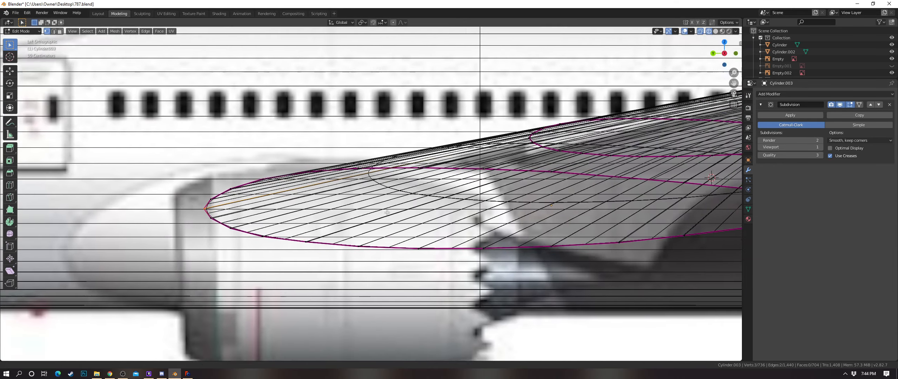
Step: Add the foremost leading-edge vertices at the creased wing kink to the circle selection
scroll(365, 199, "up", 4)
middle_click_drag(527, 155, 321, 234, "shift")
middle_click_drag(456, 165, 56, 275, "shift")
scroll(329, 205, "up", 5)
key("c")
scroll(338, 215, "down", 7)
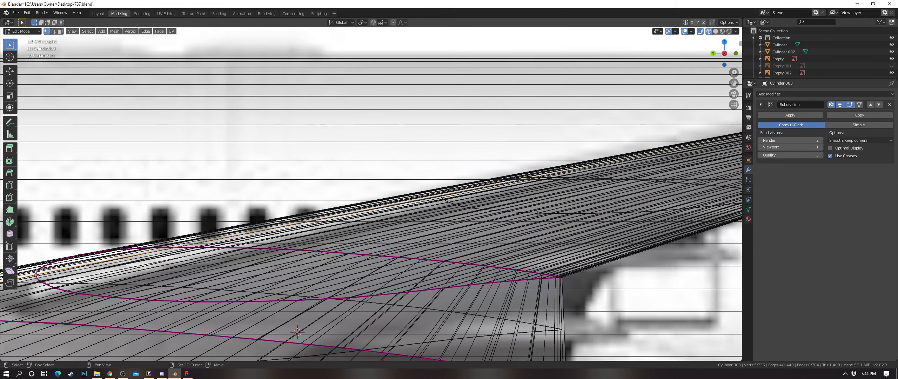
middle_click_drag(612, 210, 373, 232, "shift")
middle_click_drag(553, 212, 432, 245, "shift")
scroll(432, 244, "down", 4)
Step: Extend the leading-edge vertex selection over the first three sections outboard of the kink, checking it in solid shading
key("z")
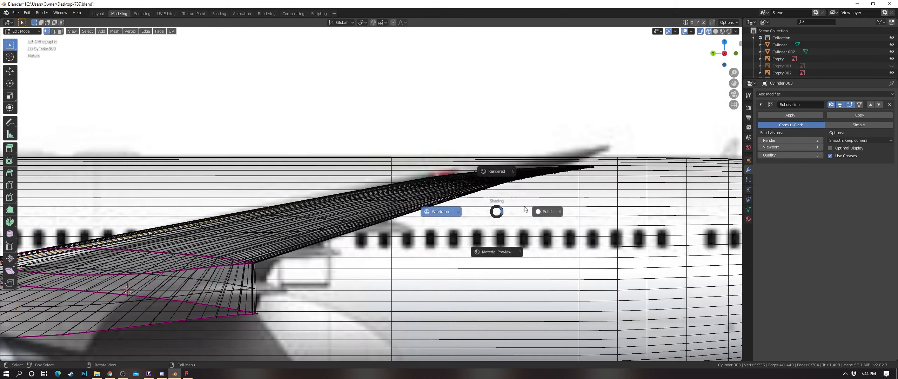
left_click(507, 219)
scroll(507, 218, "up", 5)
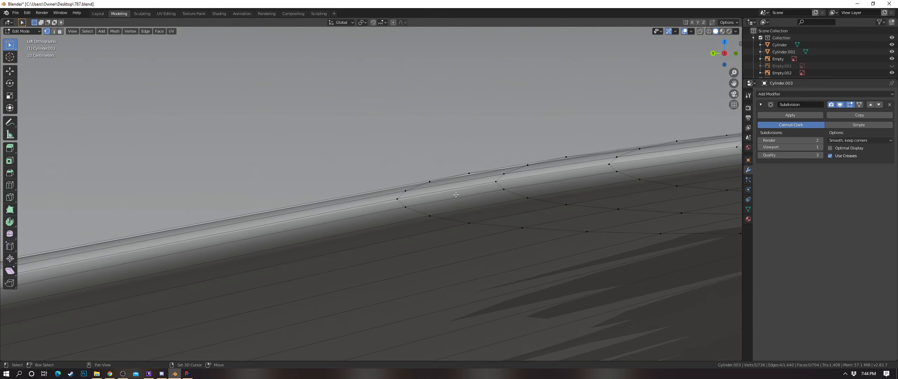
key("z")
left_click(412, 207)
key("c")
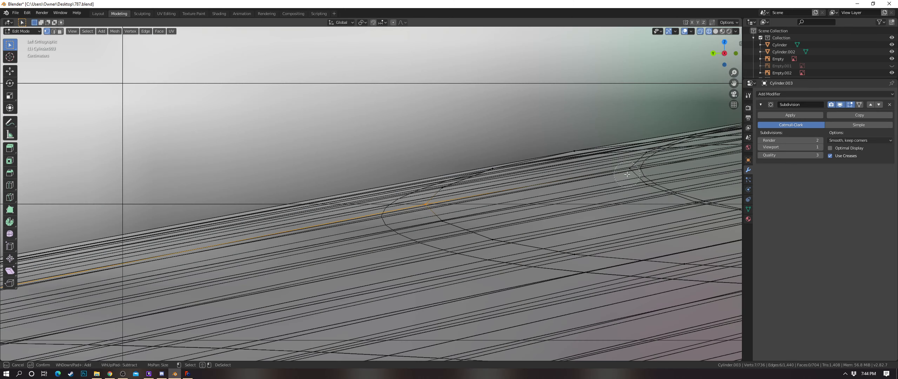
scroll(545, 187, "down", 4)
middle_click_drag(546, 186, 301, 206, "shift")
scroll(398, 219, "up", 3)
key("z")
left_click(435, 218)
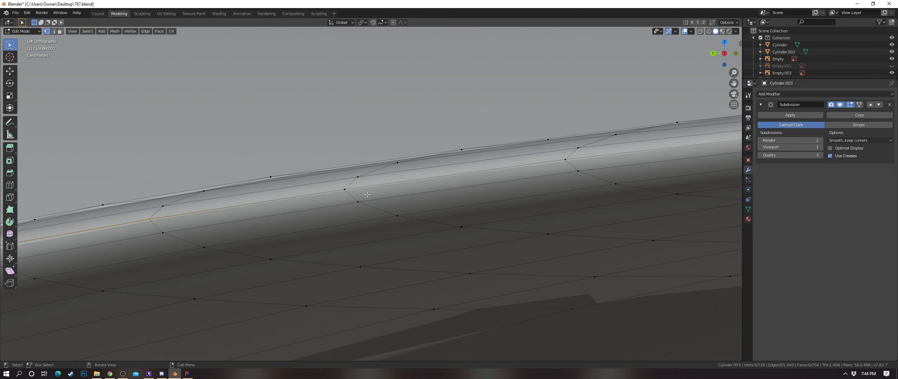
key("z")
left_click(334, 190)
key("c")
middle_click_drag(536, 178, 392, 206, "shift")
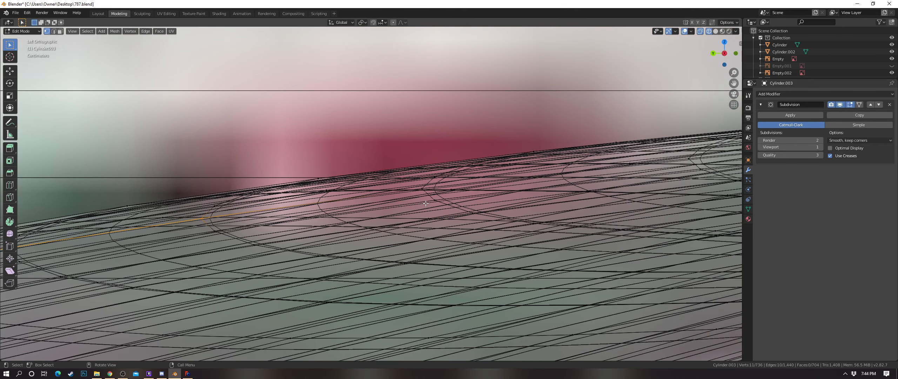
Step: Circle-select the foremost vertices of the fourth and fifth sections outboard of the kink as well
key("z")
left_click(446, 198)
left_click(431, 200)
key("c")
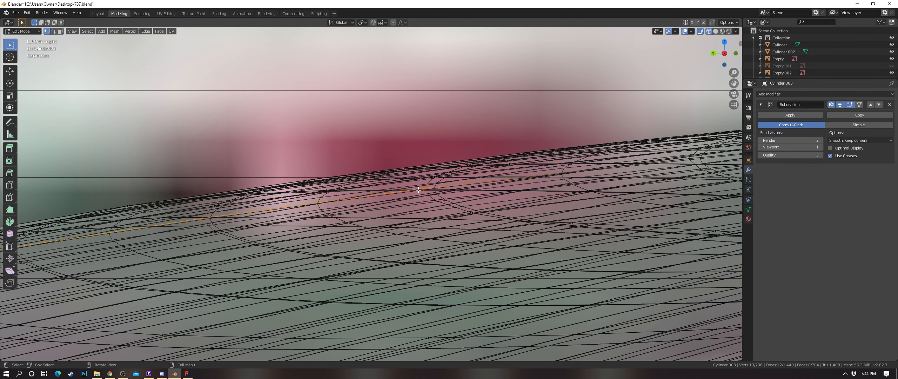
key("z")
left_click(453, 191)
middle_click_drag(616, 181, 427, 196, "shift")
middle_click_drag(586, 193, 413, 211, "shift")
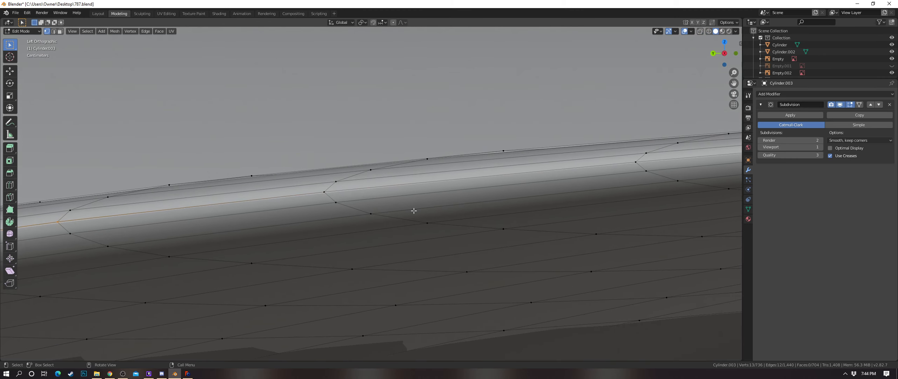
key("z")
left_click(328, 198)
key("c")
middle_click_drag(539, 192, 312, 211, "shift")
key("z")
left_click(358, 210)
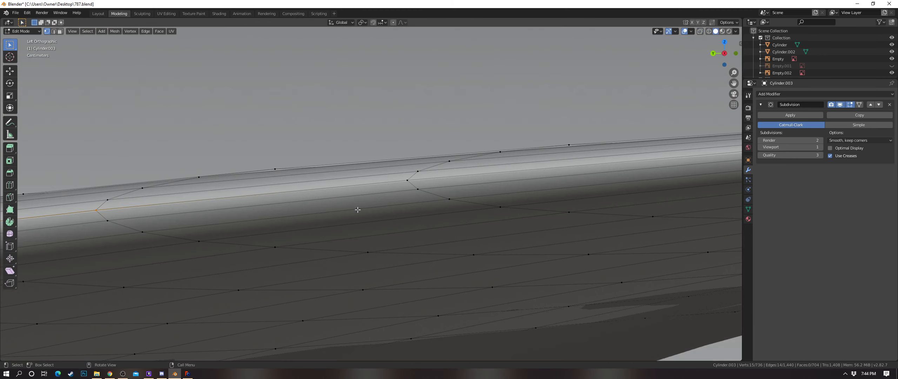
Step: Continue the leading-edge selection through the sixth and seventh sections outboard of the kink
left_click(399, 198)
key("c")
left_click(404, 181)
right_click(405, 180)
middle_click_drag(582, 183, 314, 211, "shift")
key("z")
left_click(332, 214)
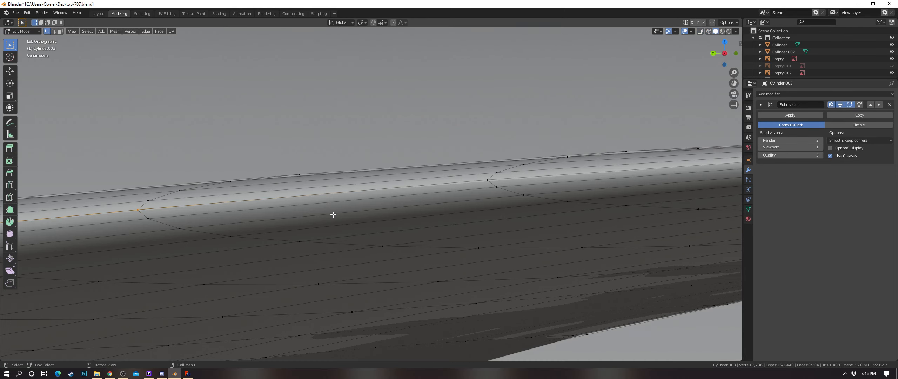
middle_click_drag(511, 195, 297, 234, "shift")
key("z")
left_click(447, 208)
key("c")
key("z")
left_click(339, 233)
middle_click_drag(651, 208, 427, 215, "shift")
Step: Complete the leading-edge selection with the foremost vertices of the last two sections, ending at the wingtip
key("z")
left_click(385, 214)
key("c")
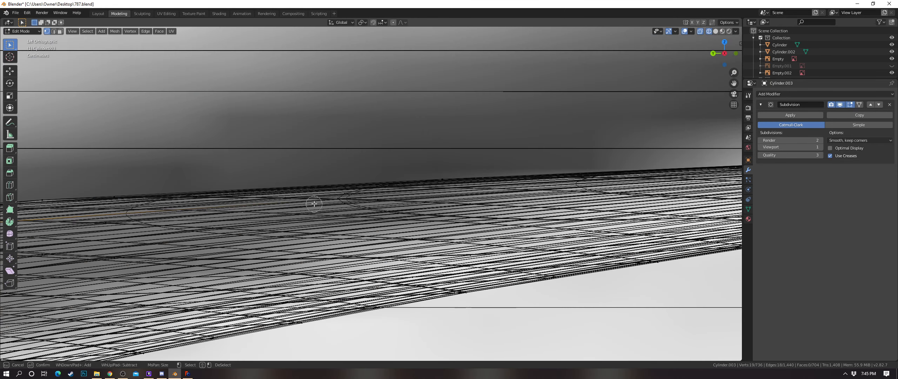
left_click(430, 212)
scroll(563, 214, "down", 2)
middle_click_drag(563, 214, 350, 233, "shift")
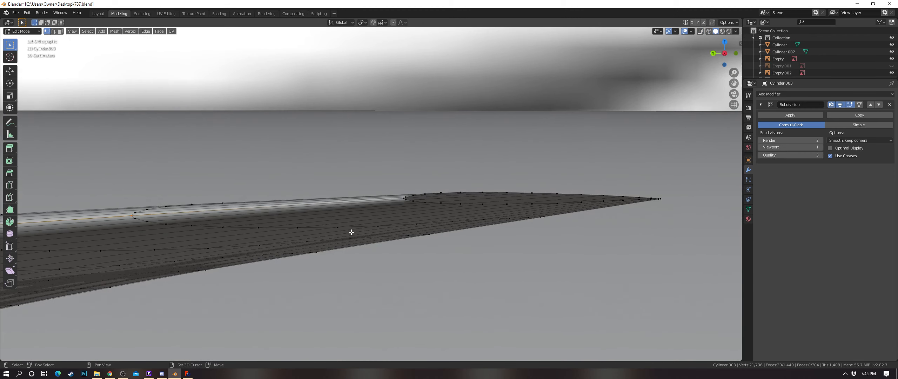
scroll(511, 218, "up", 7)
key("z")
left_click(488, 213)
key("c")
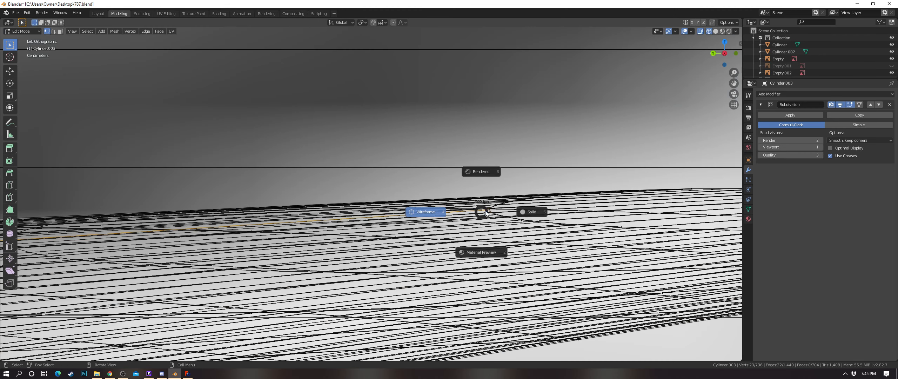
left_click(526, 212)
Step: Move the whole selected leading-edge row -0.0199 m along global Y, judging the rounding at the wing root in solid shading
scroll(448, 247, "down", 5)
middle_click_drag(191, 279, 491, 249, "shift")
scroll(491, 249, "down", 4)
middle_click_drag(351, 273, 571, 253, "shift")
mouse_move(21, 291)
middle_mouse_down("shift")
mouse_move(344, 245)
mouse_move(524, 207)
middle_mouse_up("shift")
scroll(523, 207, "down", 5)
middle_click_drag(399, 231, 609, 166, "shift")
scroll(204, 240, "up", 3)
middle_click_drag(205, 240, 612, 206, "shift")
scroll(360, 229, "up", 6)
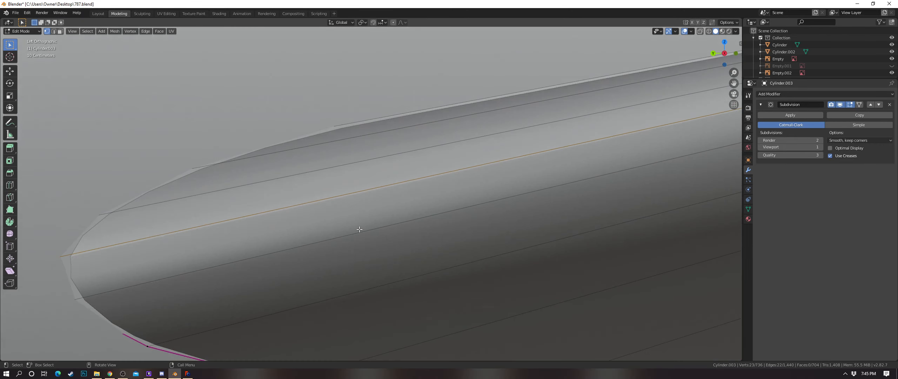
middle_click_drag(264, 249, 529, 207, "shift")
key("z")
left_click(444, 207)
key("z")
left_click(447, 203)
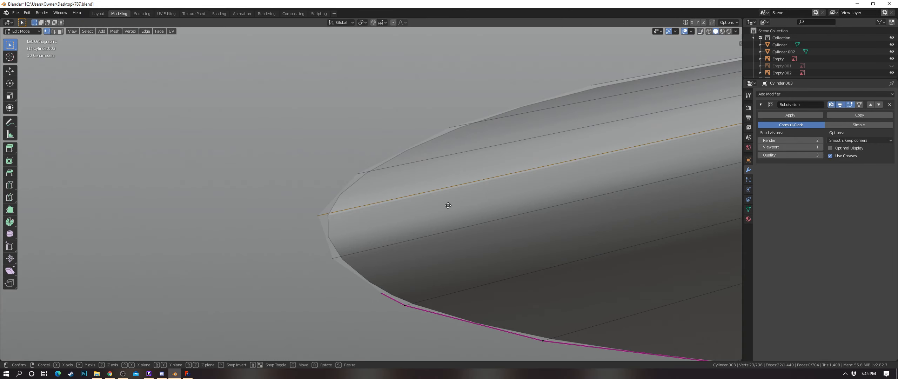
key("g")
key("y")
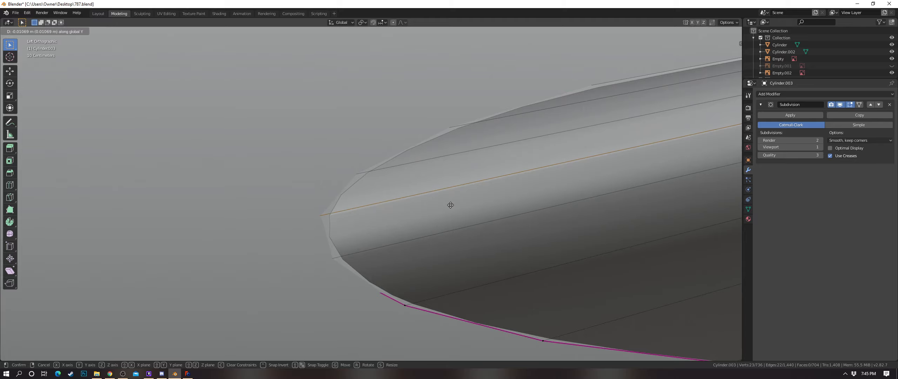
left_click(452, 205)
Step: Inspect the adjusted leading edge along the span and leave mesh editing to judge its smoothness
scroll(452, 204, "down", 10)
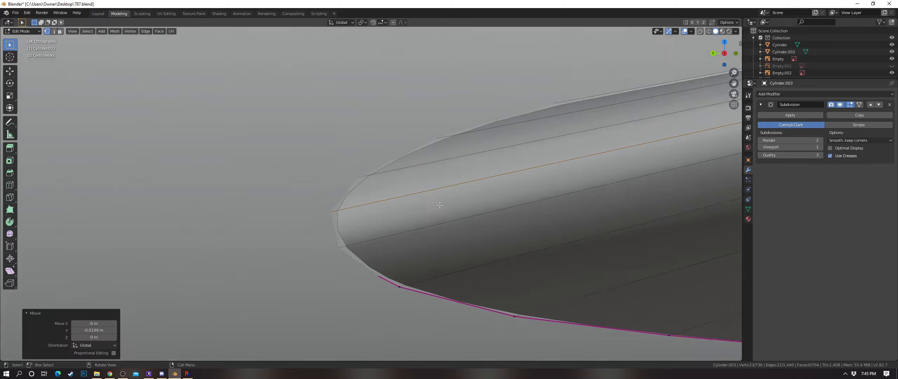
middle_click_drag(632, 197, 64, 280, "shift")
scroll(358, 212, "up", 6)
middle_click_drag(357, 212, 533, 253, "shift")
scroll(534, 239, "up", 6)
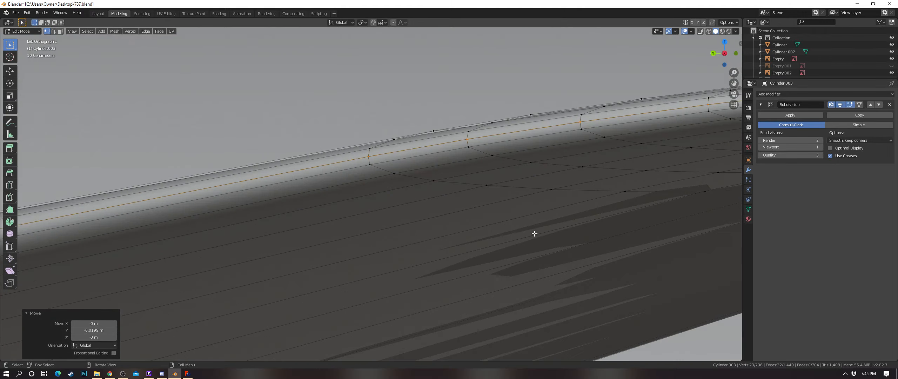
middle_click_drag(507, 218, 495, 261, "shift")
scroll(419, 235, "up", 4)
key("Tab")
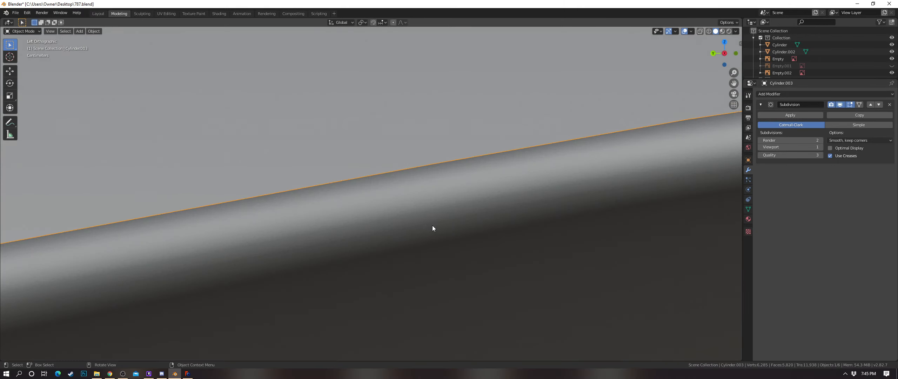
Step: Apply the wing's Subdivision modifier so that the subdivided vertices become real, editable geometry
scroll(434, 232, "down", 8)
middle_click_drag(436, 243, 429, 223)
scroll(429, 270, "down", 4)
scroll(429, 270, "down", 8)
scroll(416, 235, "up", 8)
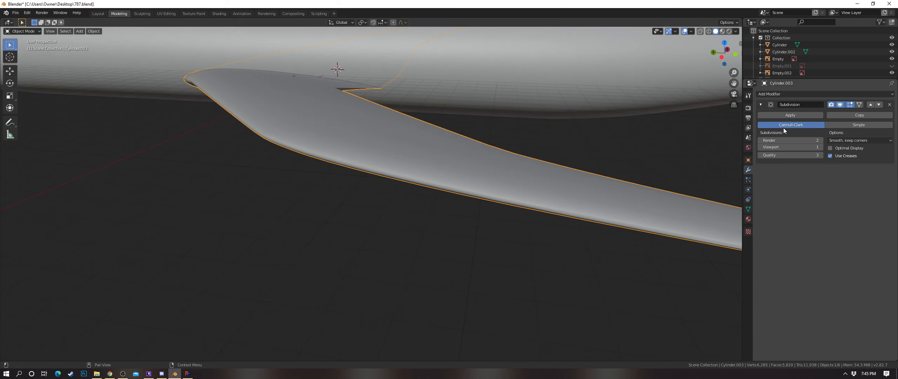
key("Tab")
key("Tab")
left_click(516, 133)
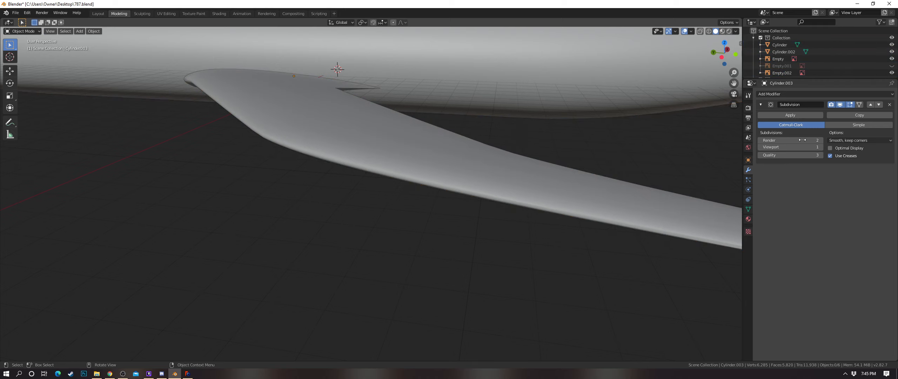
left_click(798, 115)
Step: Open the subdivided wing mesh for editing in the left view, using wireframe shading at a mid-span leading-edge section
scroll(407, 168, "down", 4)
middle_click_drag(405, 169, 518, 150)
scroll(445, 169, "up", 3)
left_click(315, 213)
key("Tab")
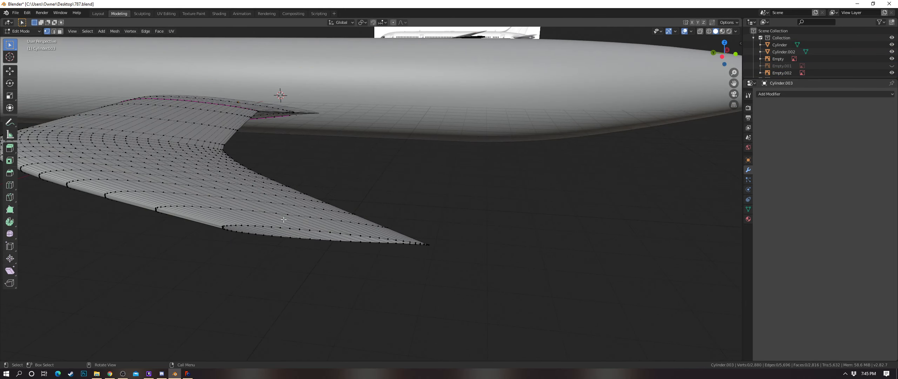
key("ctrl+KP_3")
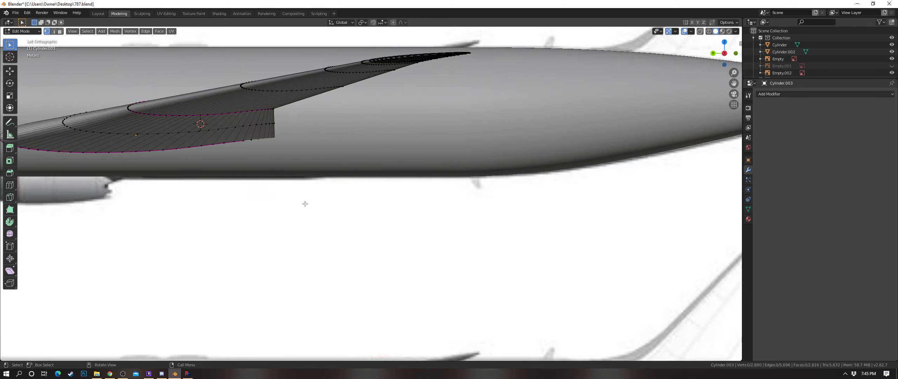
scroll(305, 203, "up", 8)
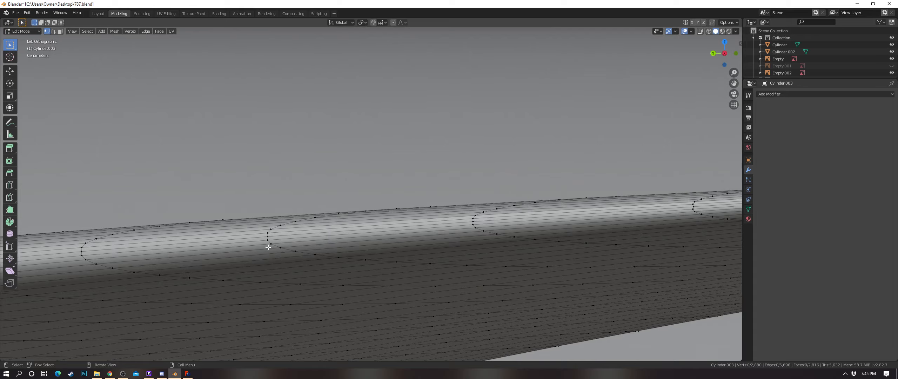
key("z")
left_click(362, 227)
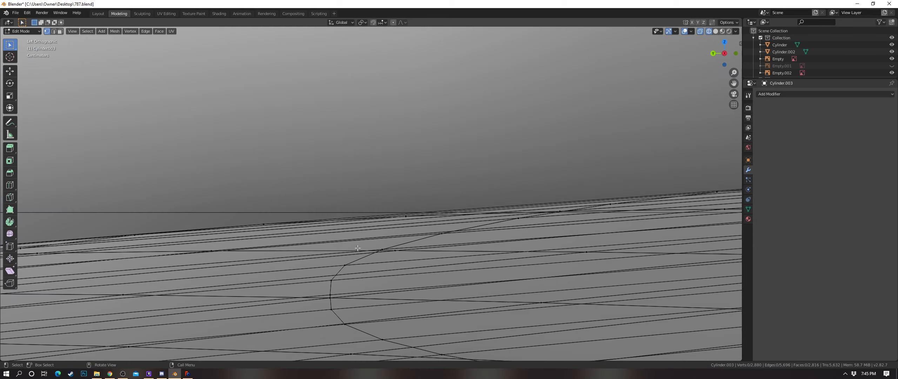
scroll(352, 291, "up", 4)
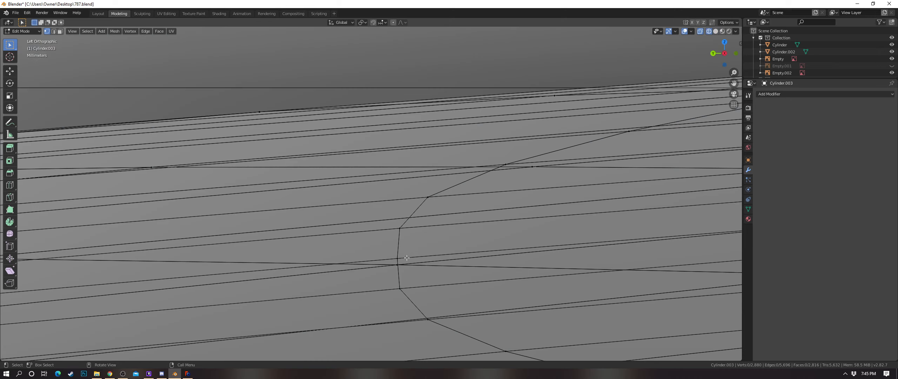
key("g")
key("y")
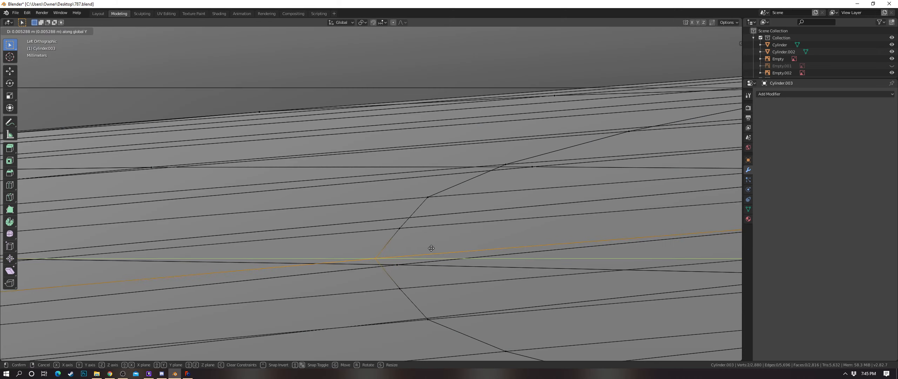
left_click(400, 256)
key("g")
key("y")
right_click(403, 255)
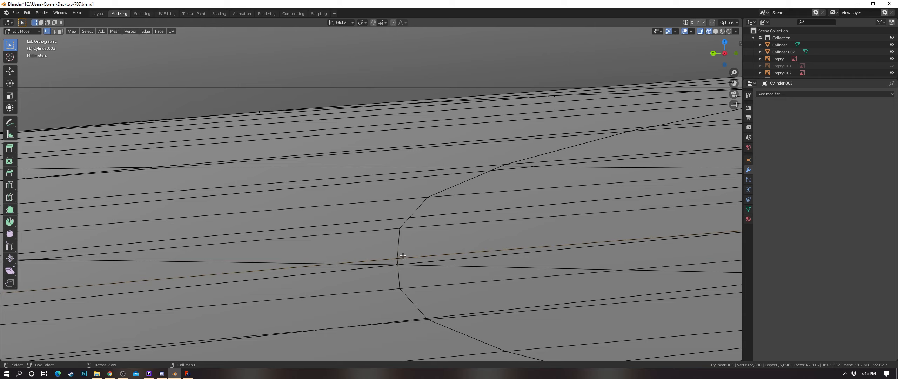
Step: Move the foremost vertices of this mid-span section 0.000744 m along global Y, judging the curve in solid shading
key("z")
left_click(513, 256)
key("g")
key("y")
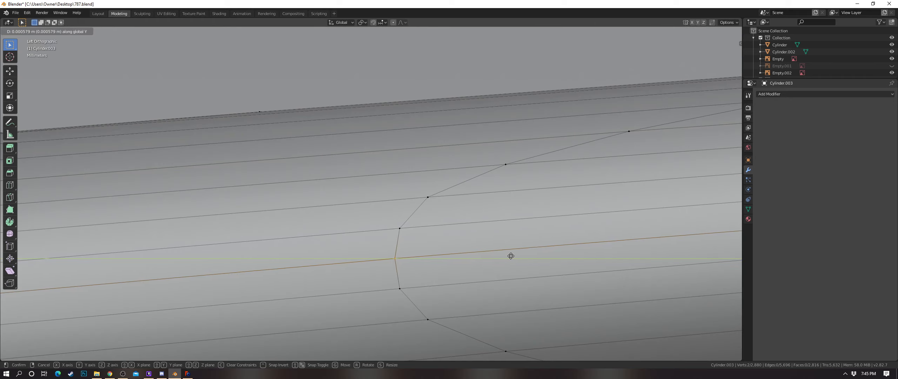
left_click(509, 255)
Step: Select the foremost vertices of the next section outboard through both wings and move them slightly forward along global Y
scroll(509, 255, "down", 4)
middle_click_drag(510, 256, 282, 259, "shift")
middle_click_drag(556, 228, 239, 266, "shift")
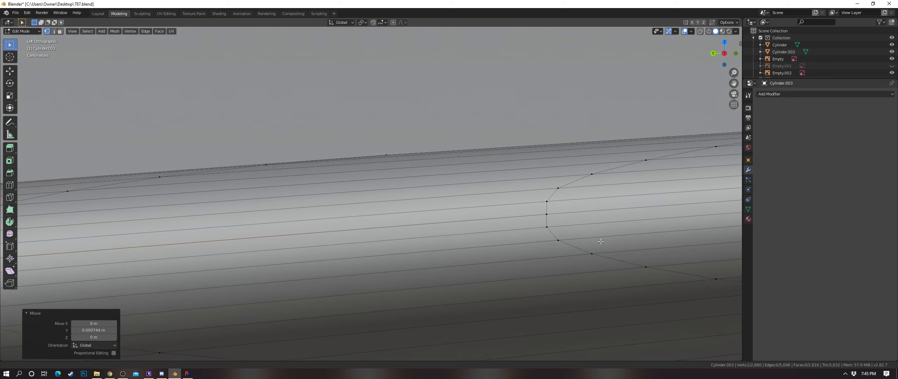
middle_click_drag(599, 241, 435, 255, "shift")
scroll(457, 245, "up", 3)
key("z")
left_click(414, 246)
key("a")
key("a")
left_click_drag(376, 239, 401, 259)
key("z")
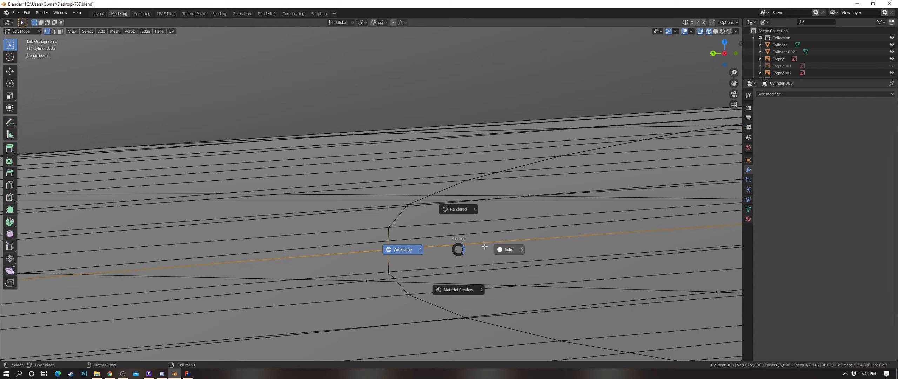
left_click(485, 248)
key("g")
key("y")
left_click(481, 246)
Step: Shift the foremost vertices of the following outboard section 0.000952 m along global Y
scroll(481, 247, "down", 4)
middle_click_drag(653, 226, 326, 248, "shift")
scroll(468, 247, "up", 3)
key("z")
left_click(421, 245)
left_click_drag(341, 232, 352, 251)
key("z")
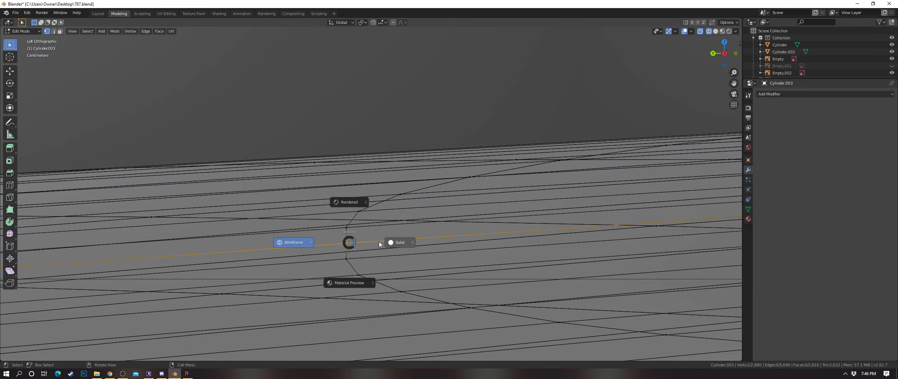
left_click(388, 244)
key("g")
key("y")
left_click(385, 241)
Step: Round the nose of the next section outboard by moving its recessed foremost vertices 0.00131 m along global Y
scroll(385, 242, "down", 5)
middle_click_drag(684, 219, 424, 235, "shift")
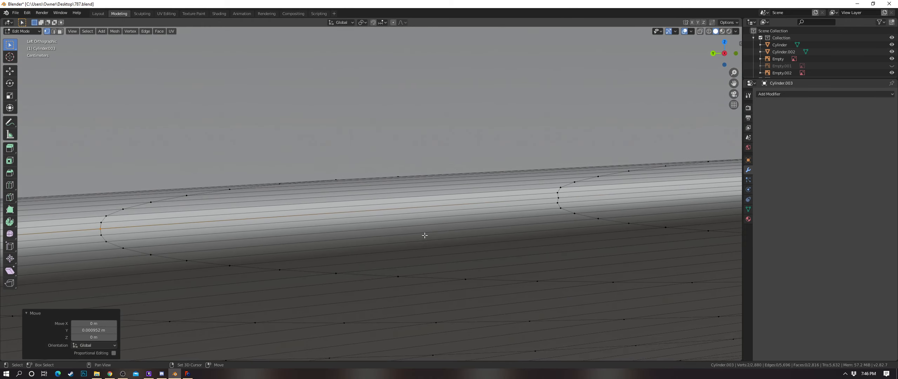
middle_click_drag(525, 222, 438, 238, "shift")
middle_click_drag(558, 236, 479, 228, "shift")
scroll(479, 228, "up", 8)
key("z")
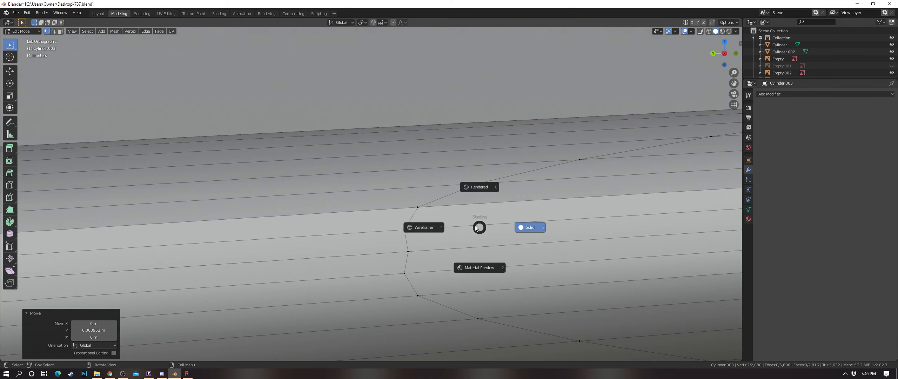
left_click(424, 227)
left_click_drag(396, 242, 410, 257)
key("z")
left_click(431, 251)
key("g")
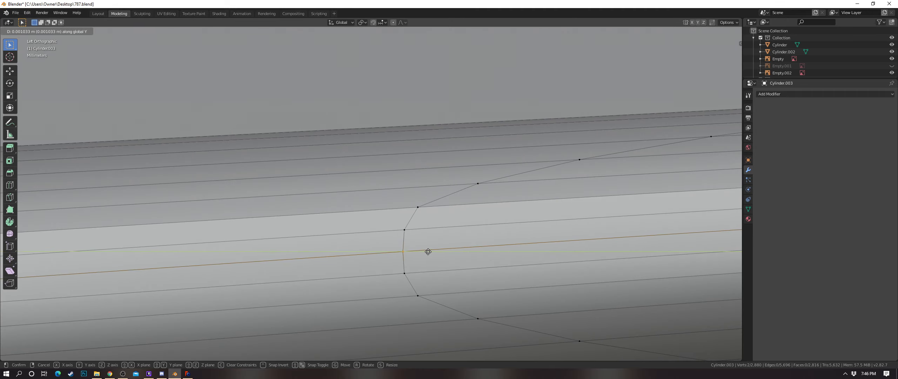
left_click(425, 252)
scroll(425, 251, "down", 7)
middle_click_drag(529, 238, 247, 260, "shift")
middle_click_drag(649, 250, 615, 242, "shift")
key("g")
key("y")
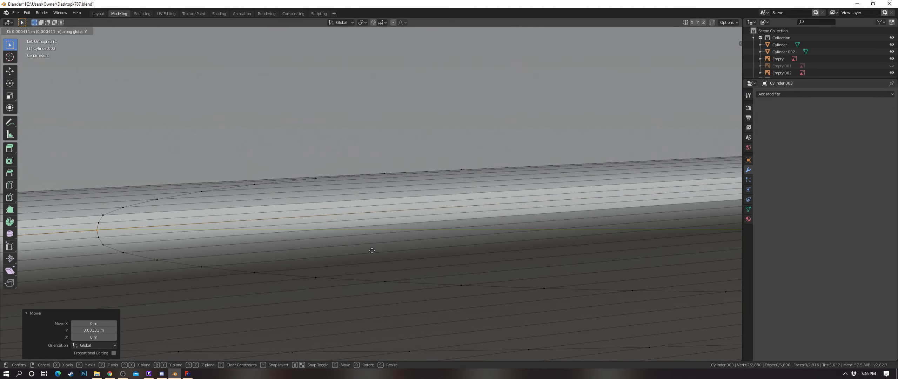
key("Escape")
Step: Move the recessed centre vertices of the next notched leading-edge section forward along global Y, ahead of their neighbours
scroll(546, 233, "down", 2)
middle_click_drag(302, 255, 579, 242, "shift")
key("z")
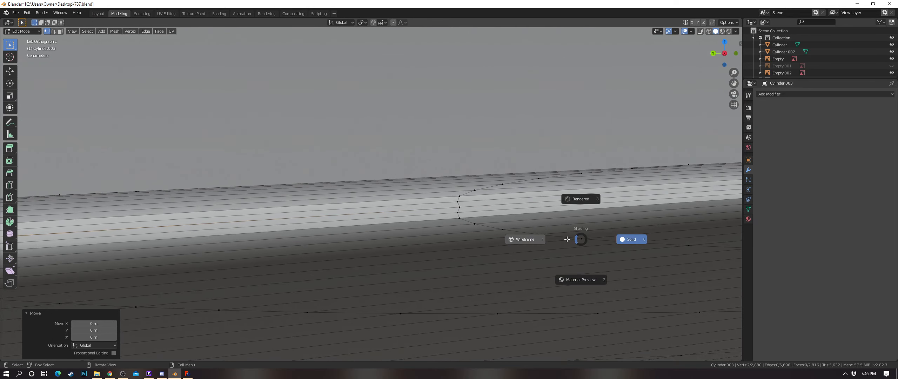
left_click(526, 239)
key("alt+a")
key("KP_5")
key("KP_5")
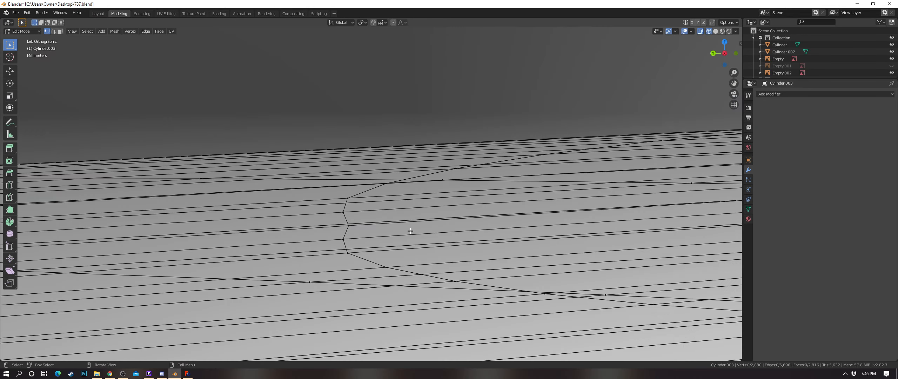
scroll(410, 231, "up", 3)
left_click_drag(310, 238, 347, 259)
key("g")
key("y")
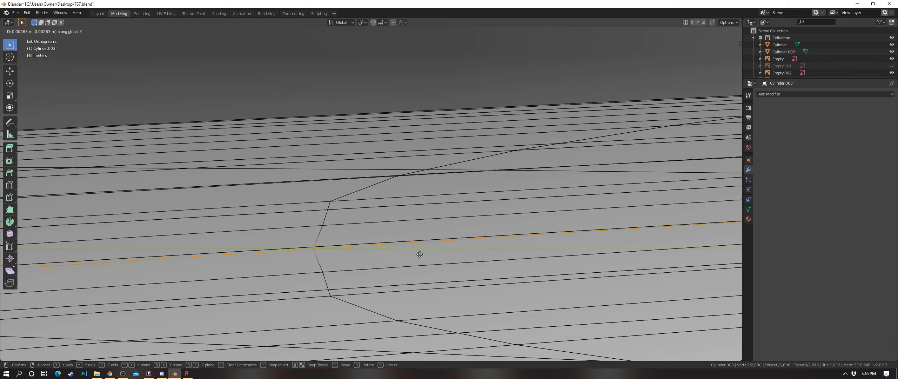
left_click(418, 254)
Step: Move the vertices directly above and below that section's centre 0.00105 m, and a further 0.0021 m, along global Y
left_click_drag(309, 216, 338, 233)
left_click_drag(308, 263, 339, 281, "shift")
key("g")
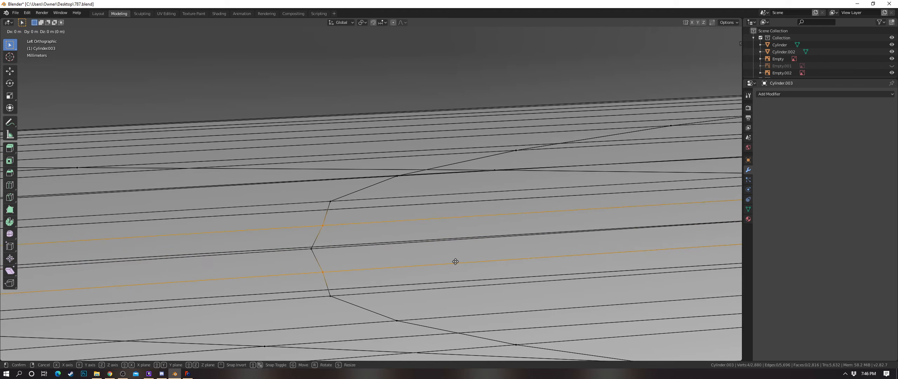
key("y")
left_click(452, 260)
key("z")
left_click(458, 258)
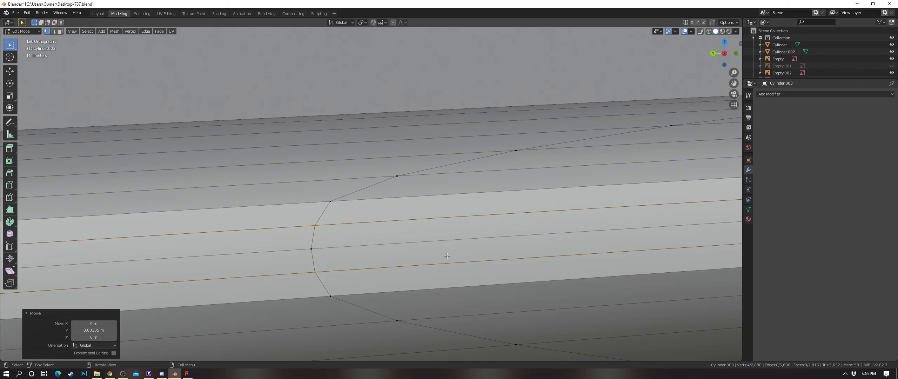
key("g")
key("y")
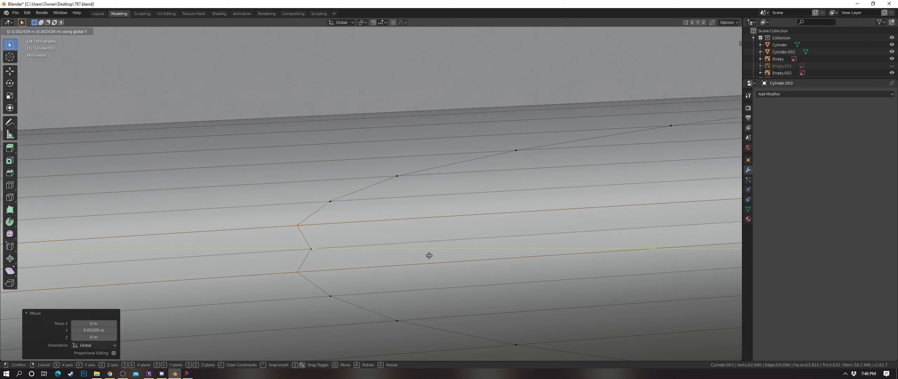
left_click(431, 255)
Step: Reselect the section's centre vertices and move them 0.00215 m along global Y to restore a rounded nose
key("z")
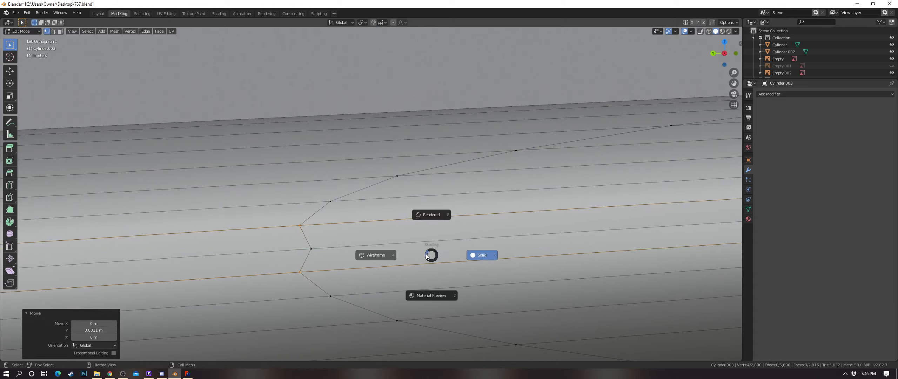
left_click(382, 254)
left_click_drag(323, 238, 304, 257)
key("z")
left_click(344, 246)
key("g")
key("y")
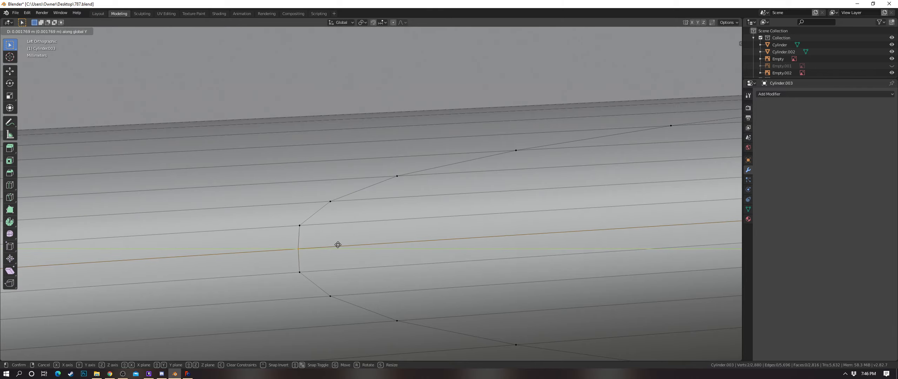
Step: Select the three foremost vertex levels of the neighbouring inboard section and move them 0.000401 m along global Y
scroll(345, 242, "down", 6)
middle_click_drag(345, 242, 525, 242, "shift")
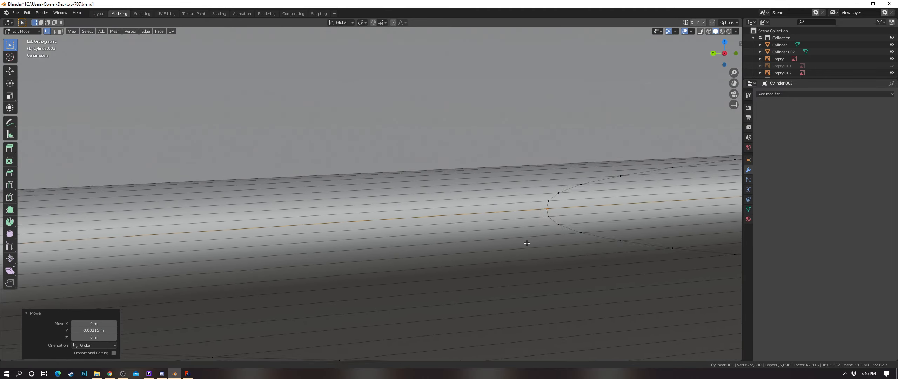
middle_click_drag(42, 245, 590, 220, "shift")
scroll(385, 212, "up", 5)
scroll(385, 211, "up", 1)
key("z")
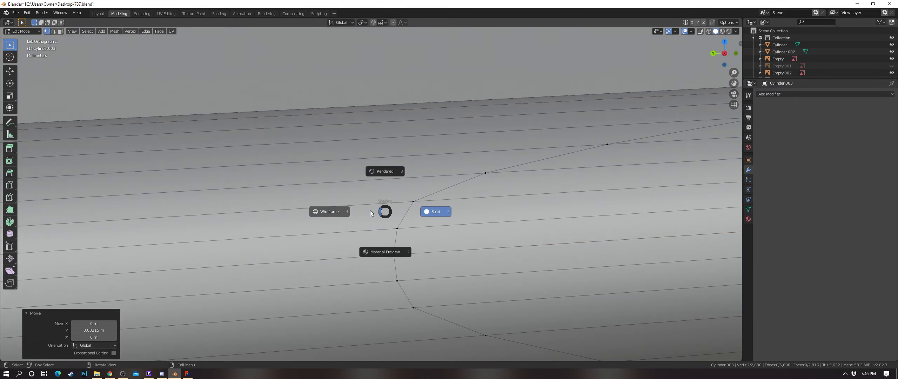
left_click(370, 210)
key("c")
left_click(397, 229)
left_click(393, 280)
left_click(396, 258)
key("Escape")
key("z")
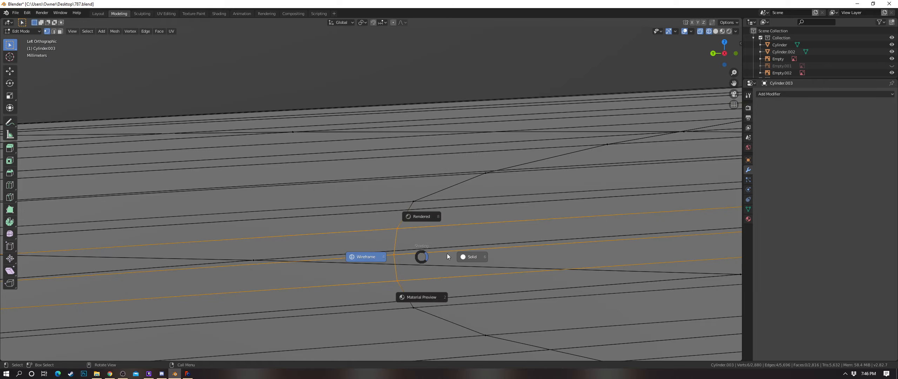
left_click(446, 253)
key("g")
key("y")
left_click(446, 253)
Step: Select the three foremost vertex levels of the wingtip section and move them about 0.00195 m along global Y
scroll(446, 247, "down", 14)
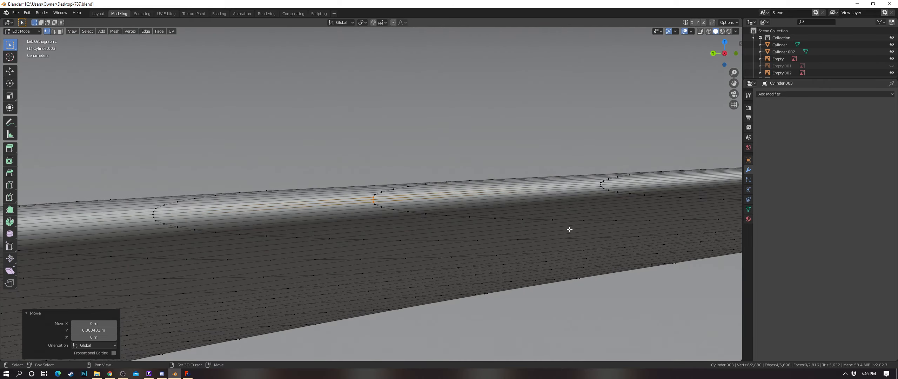
middle_click_drag(570, 230, 213, 252, "shift")
scroll(523, 239, "up", 1)
middle_click_drag(523, 239, 356, 246, "shift")
scroll(338, 231, "up", 9)
key("alt+a")
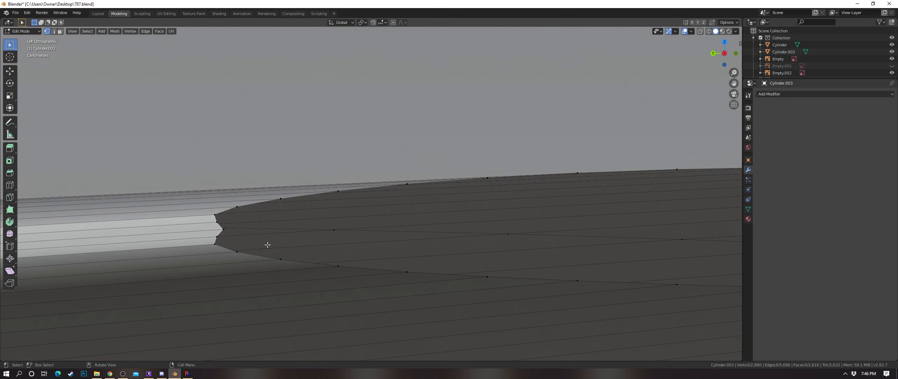
middle_click_drag(266, 244, 421, 227, "shift")
scroll(417, 227, "up", 5)
key("z")
left_click(387, 228)
key("c")
left_click_drag(381, 223, 377, 256)
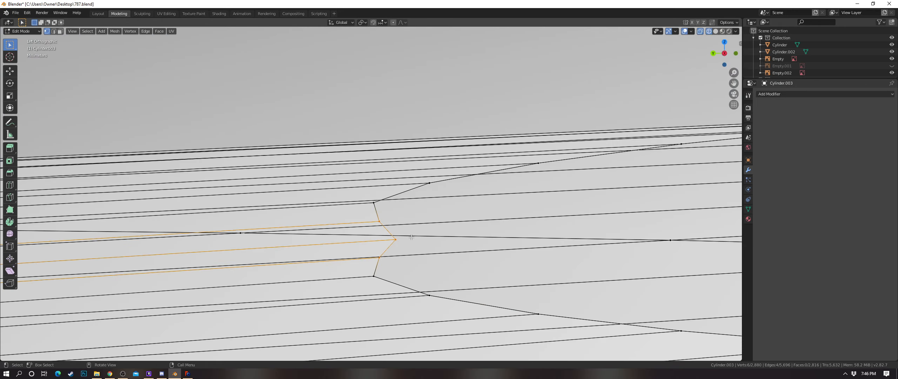
key("shift+z")
key("g")
key("y")
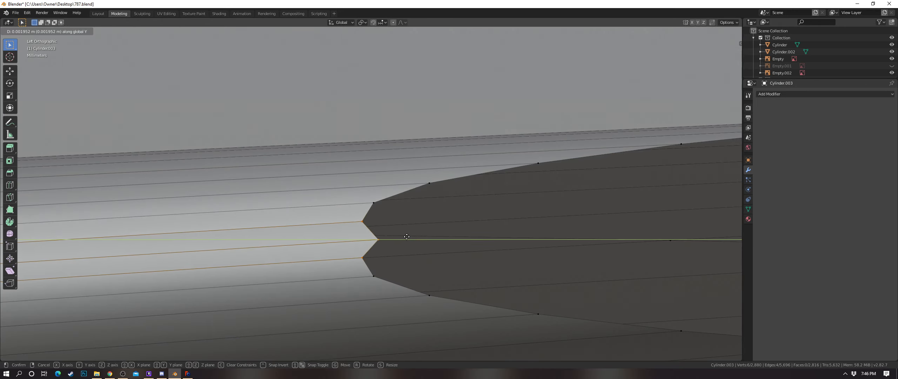
left_click(406, 237)
Step: Move only the wingtip section's recessed centre vertices forward along global Y to round the nose, and inspect the result in Object Mode
key("a")
key("a")
key("shift+z")
key("c")
left_click(394, 241)
right_click(394, 240)
key("shift+z")
key("g")
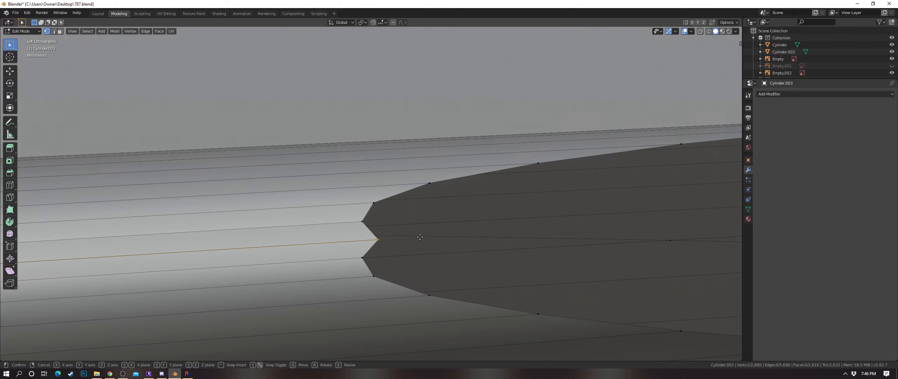
key("y")
left_click(398, 239)
key("Tab")
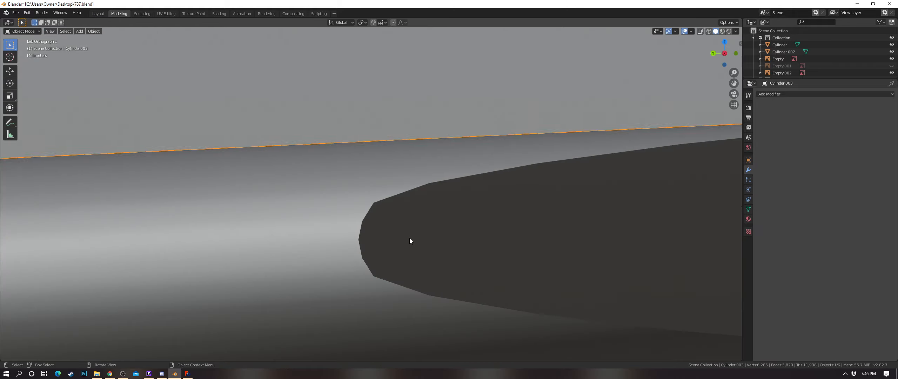
scroll(428, 234, "down", 10)
middle_click_drag(456, 229, 436, 225)
middle_click_drag(483, 239, 326, 297)
Step: Fill the open edge loop at the wingtip with a face and apply Shade Smooth to the wings
key("Tab")
key("ctrl+KP_3")
scroll(371, 245, "up", 15)
scroll(482, 194, "up", 4)
left_click(507, 193, "alt")
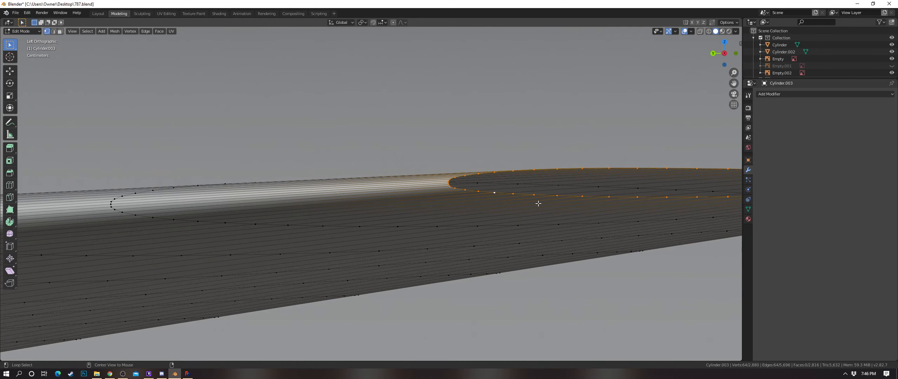
key("f")
key("a")
key("a")
key("Tab")
right_click(514, 205)
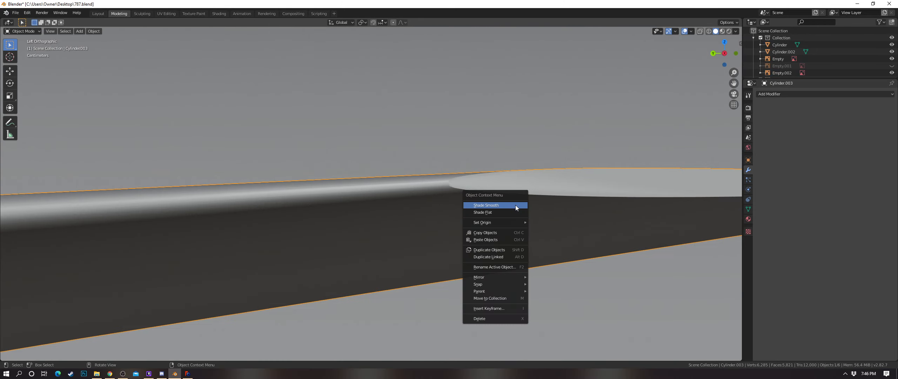
left_click(514, 207)
Step: Fill the open edge loop at the opposite wingtip with a face, reapply Shade Smooth to the wings and deselect everything
scroll(514, 208, "down", 6)
scroll(522, 209, "down", 5)
key("KP_3")
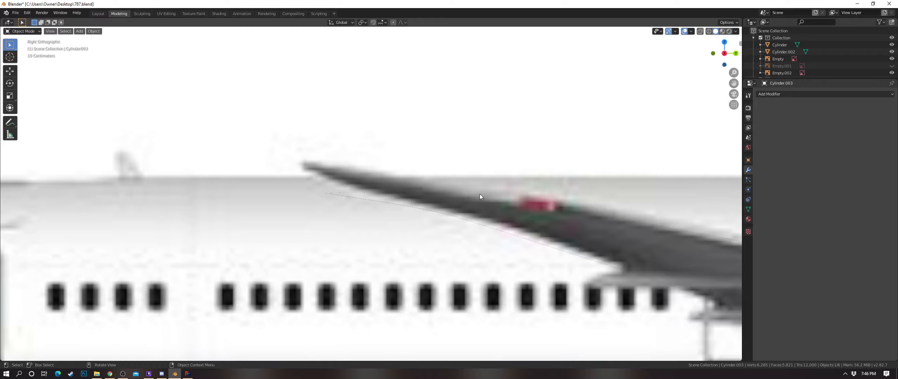
scroll(456, 179, "down", 3)
scroll(440, 174, "up", 8)
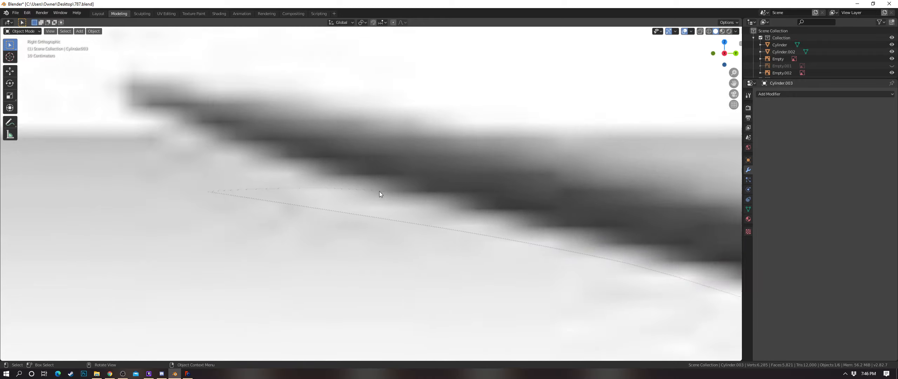
key("Tab")
middle_click_drag(378, 190, 382, 220)
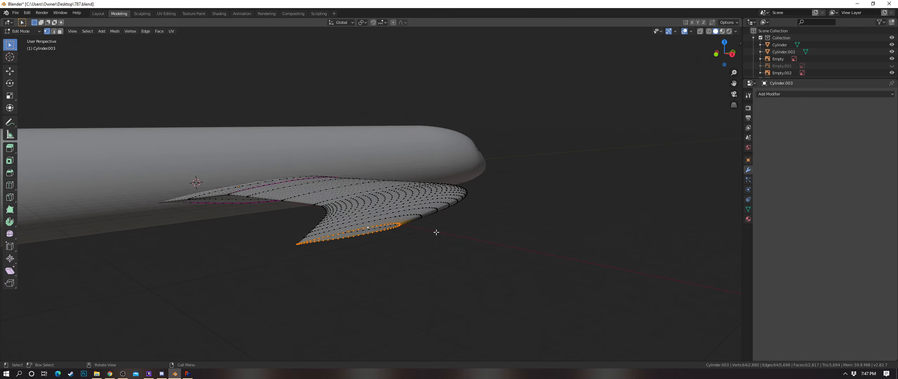
key("f")
key("a")
key("Tab")
key("a")
key("a")
left_click(403, 211)
right_click(404, 210)
left_click(404, 211)
key("a")
key("a")
Step: Compare both wings with the head-on reference photo in the back orthographic view, and save the file
scroll(428, 224, "down", 2)
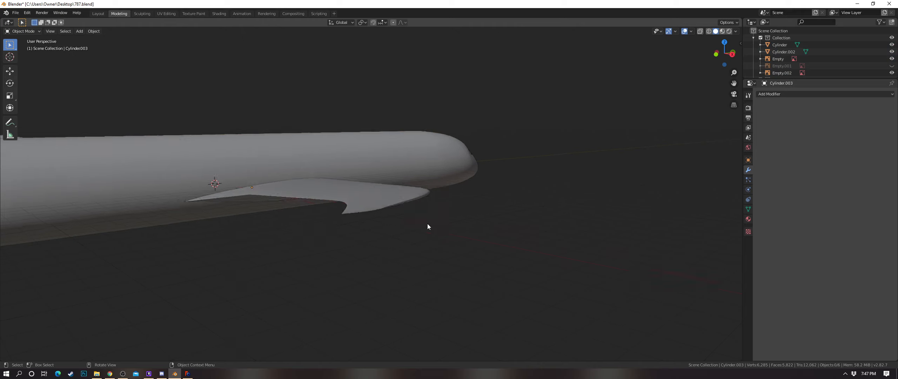
scroll(428, 224, "down", 2)
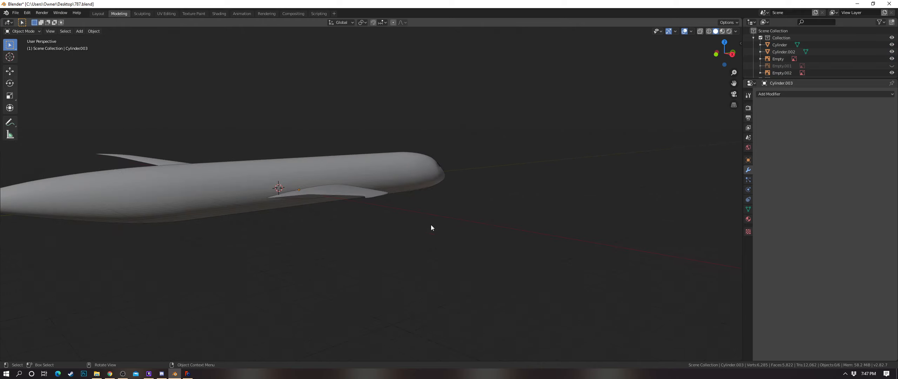
middle_click_drag(431, 226, 455, 191)
key("ctrl+KP_1")
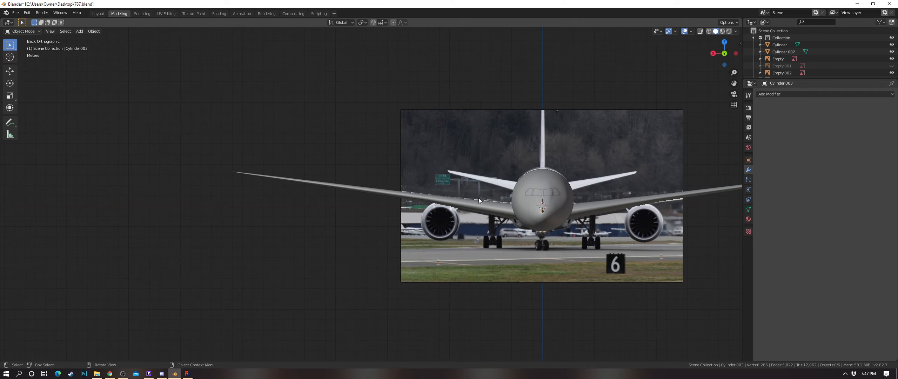
middle_click_drag(525, 196, 362, 196, "shift")
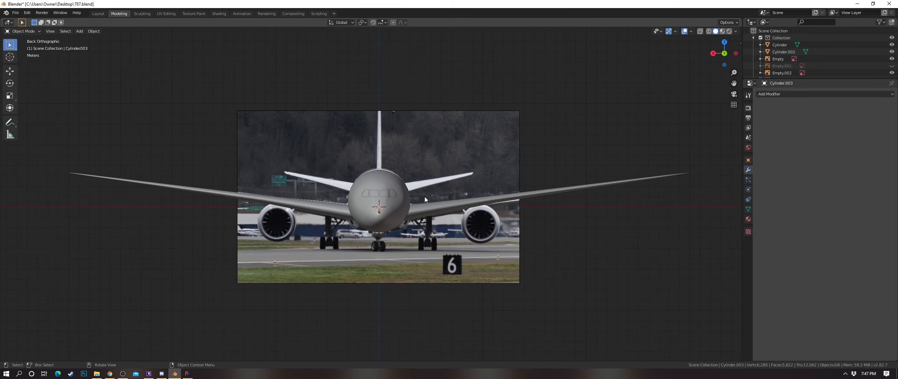
scroll(425, 197, "up", 3)
middle_click_drag(509, 192, 492, 172, "shift")
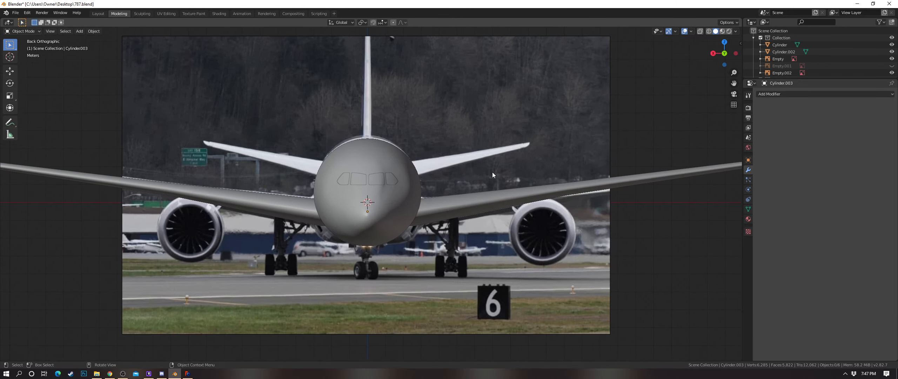
scroll(497, 169, "up", 2)
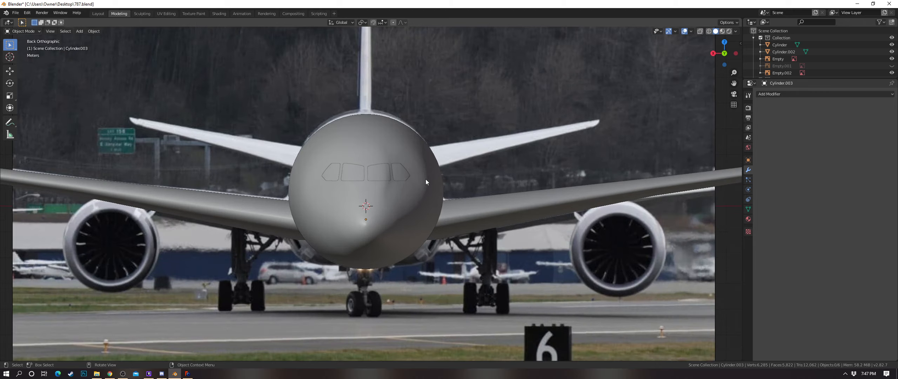
scroll(426, 181, "down", 5)
middle_click_drag(502, 211, 375, 236)
scroll(361, 216, "up", 1)
key("ctrl+s")
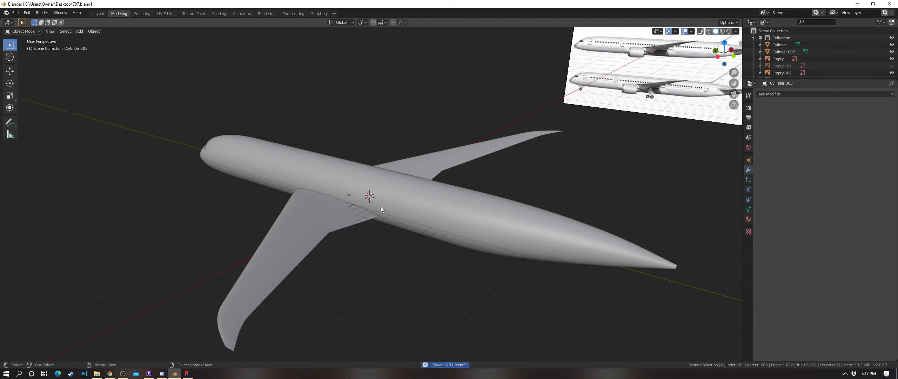
Step: Open the fuselage mesh for editing in the left orthographic view with X-ray display, framing the fairing behind the wing root
scroll(383, 204, "up", 2)
scroll(483, 200, "down", 4)
middle_click_drag(482, 200, 381, 215)
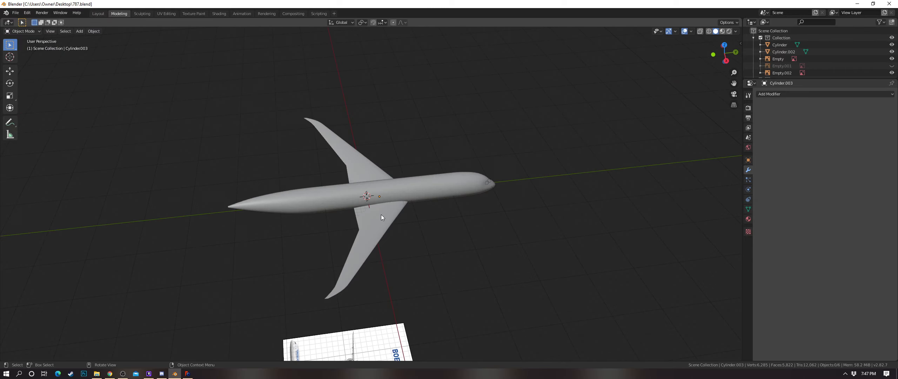
scroll(403, 210, "up", 4)
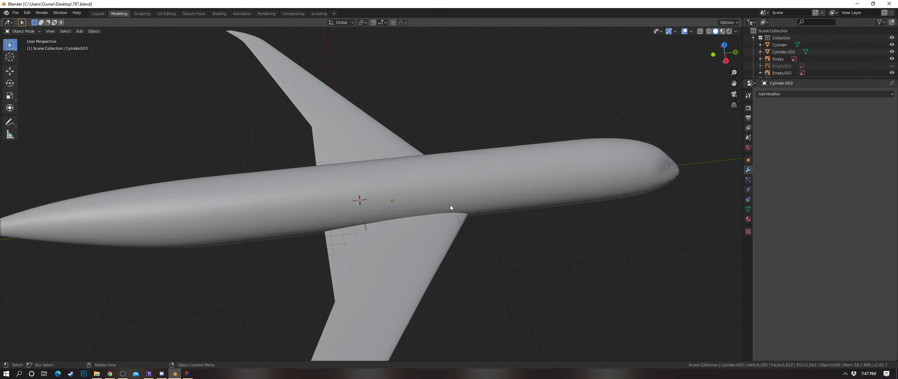
key("ctrl+KP_3")
scroll(511, 136, "up", 5)
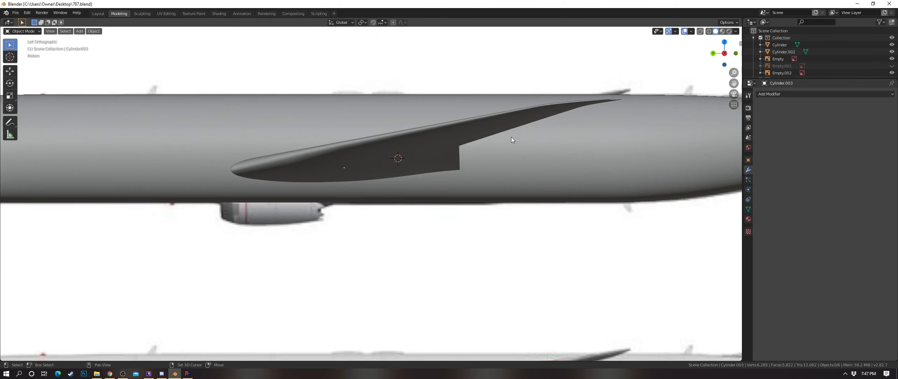
middle_click_drag(602, 213, 548, 168, "shift")
left_click(558, 172)
key("Tab")
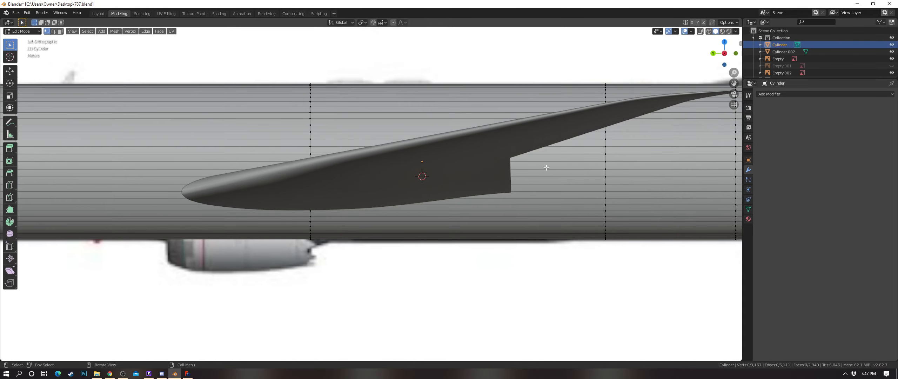
left_click(577, 183)
middle_click_drag(603, 183, 449, 163, "shift")
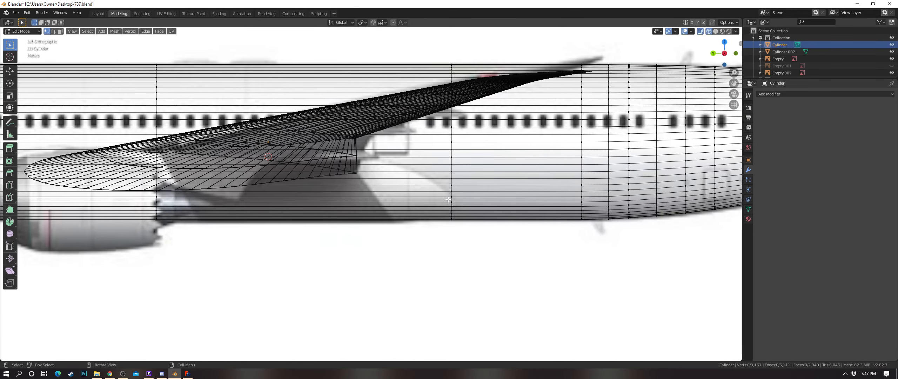
scroll(294, 109, "down", 6)
scroll(295, 110, "up", 12)
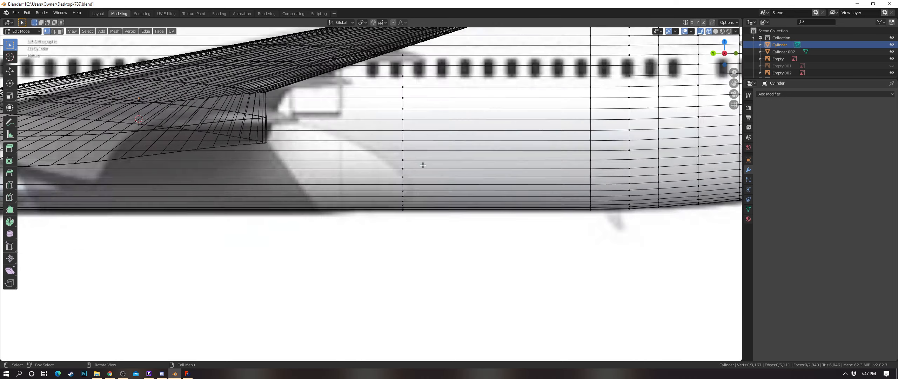
scroll(382, 206, "up", 2)
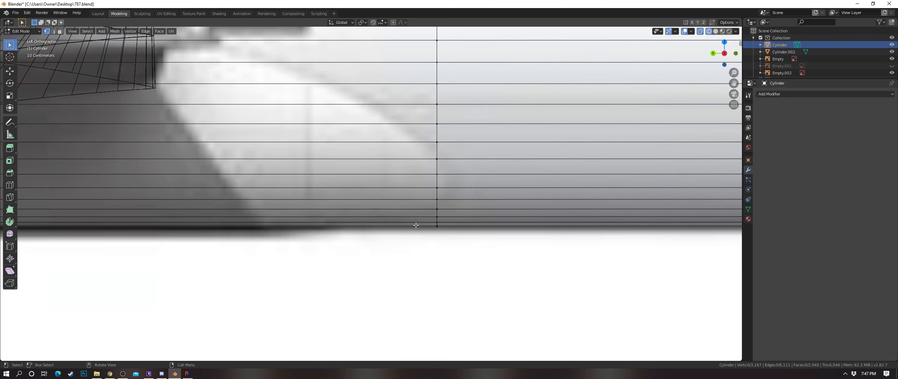
Step: Knife-cut the rear outline of the wing-body fairing into the fuselage, tracing the reference from its underside around and up to the wing's trailing edge
key("k")
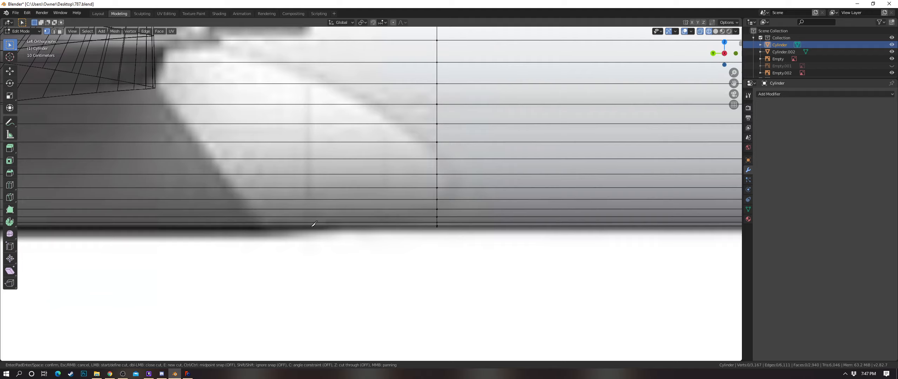
left_click(313, 226)
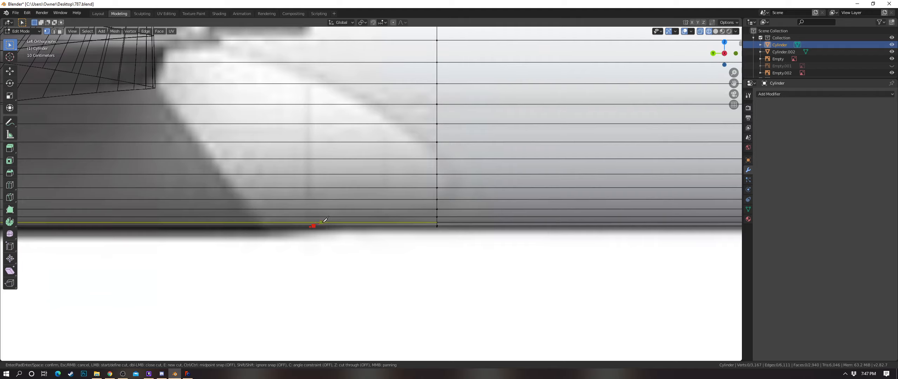
left_click(327, 222)
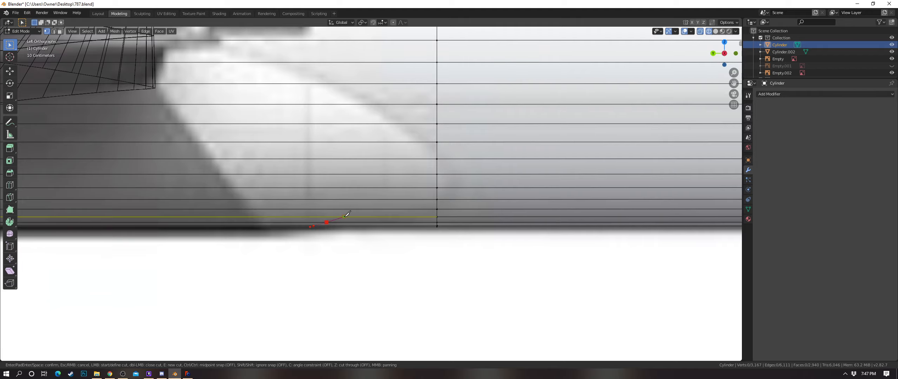
left_click(351, 216)
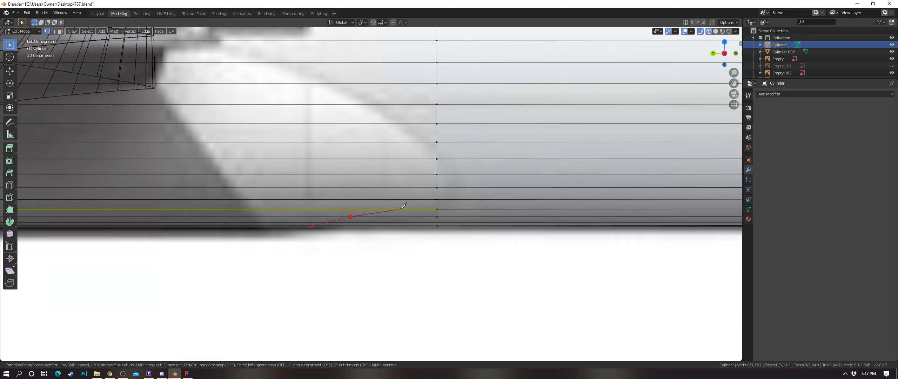
left_click(401, 209)
left_click(437, 199)
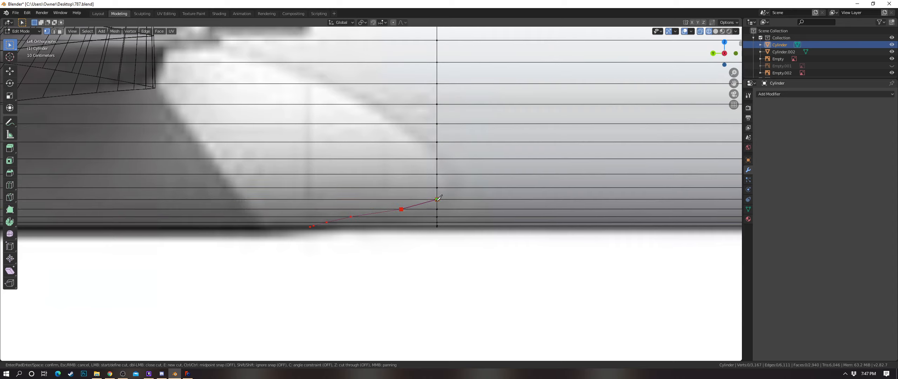
left_click(450, 187)
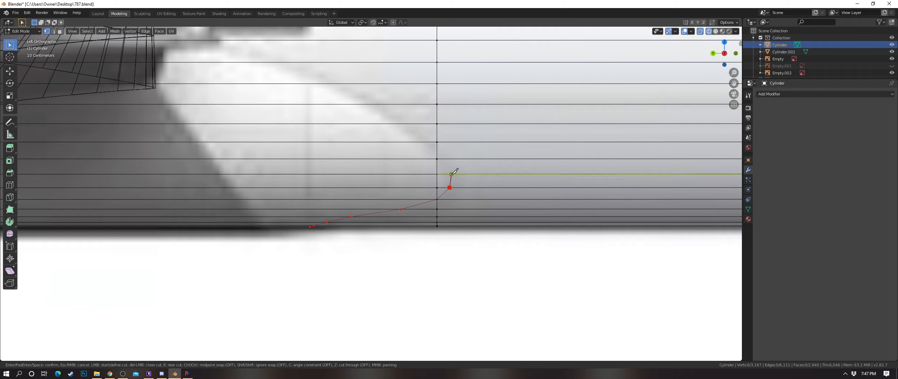
left_click(451, 173)
left_click(444, 159)
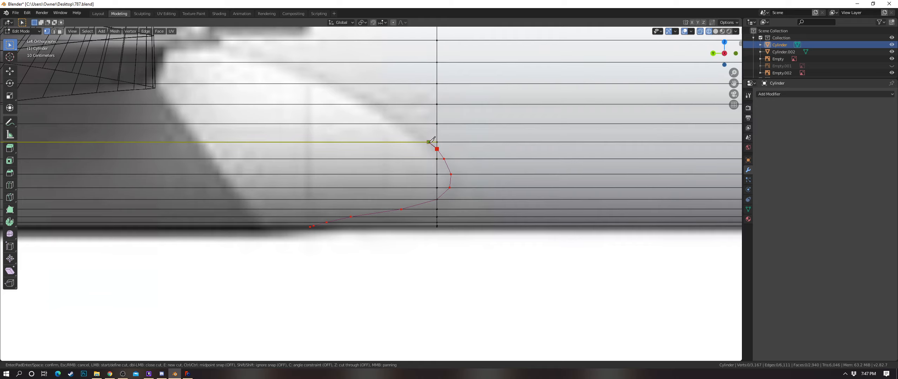
left_click(429, 142)
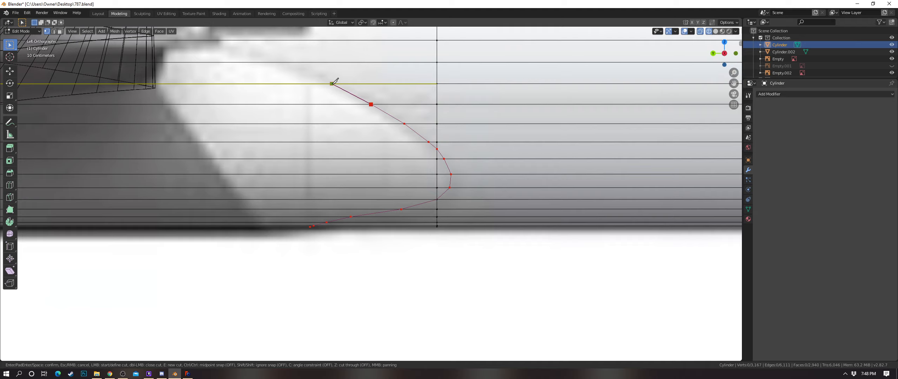
left_click(332, 84)
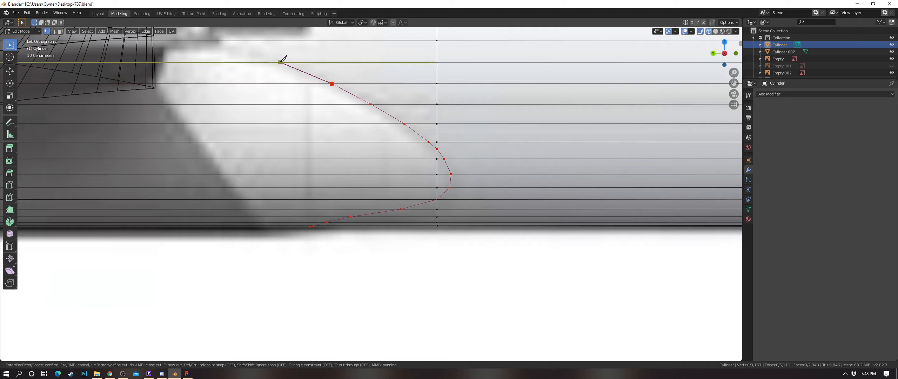
left_click(184, 40)
key("Return")
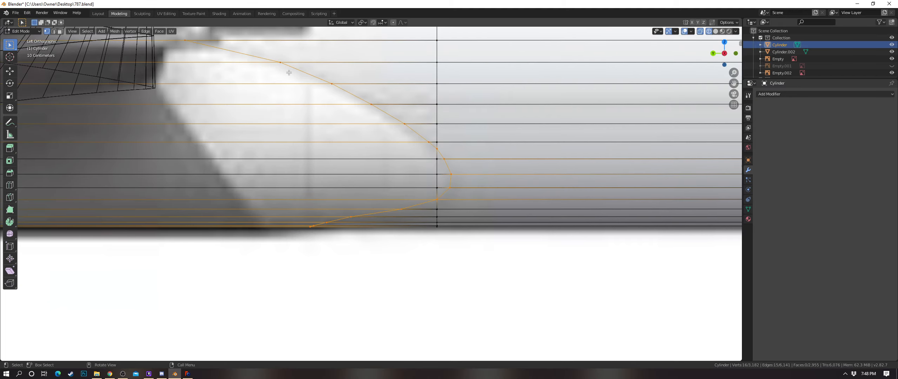
Step: Finish knife-cutting the upper front outline of the wing-body fairing, ending above the wing root just behind the engine
scroll(357, 97, "down", 6)
middle_click_drag(356, 97, 565, 104, "shift")
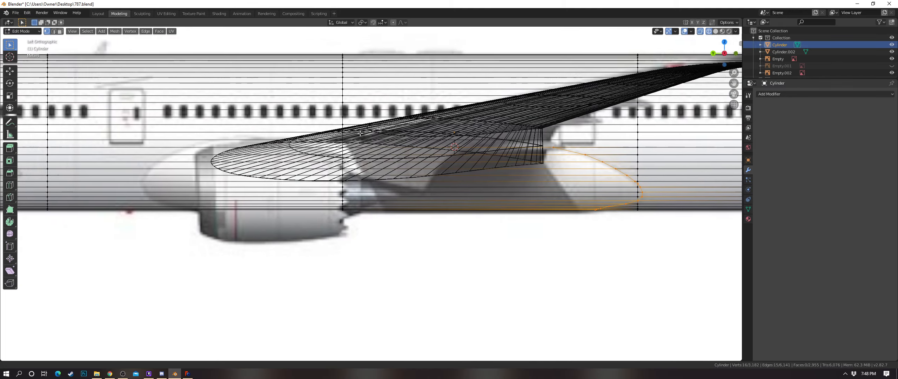
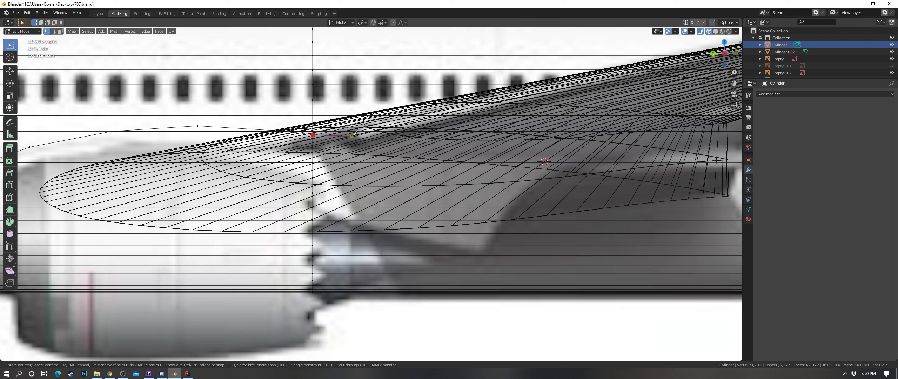
left_click(352, 136)
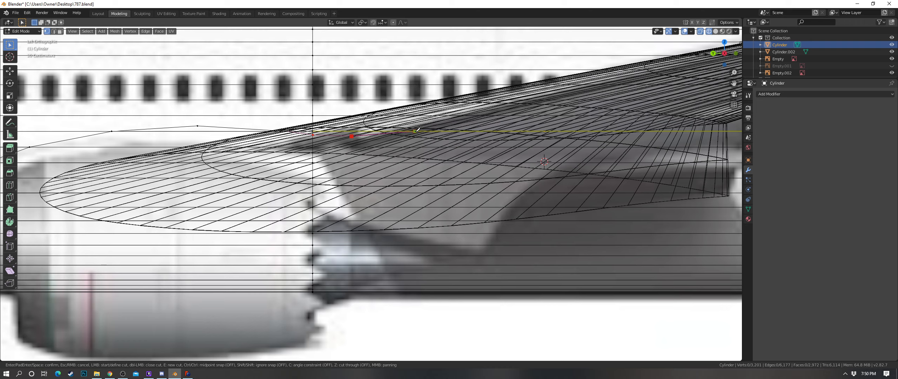
left_click(417, 131)
key("Return")
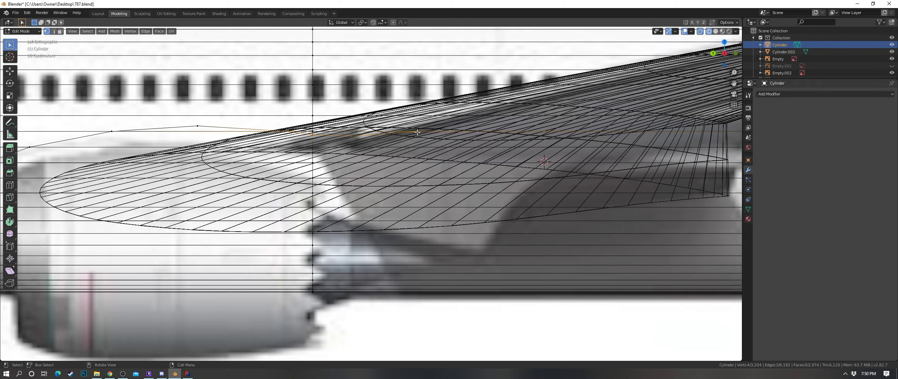
Step: Turn off X-ray display and examine the front and rear fairing cuts on the fuselage around the wing root
scroll(417, 131, "down", 5)
mouse_move(417, 132)
middle_mouse_down()
mouse_move(417, 152)
mouse_move(455, 164)
mouse_move(443, 144)
mouse_move(451, 143)
middle_mouse_up()
key("shift+z")
scroll(455, 164, "down", 5)
scroll(452, 143, "up", 4)
scroll(453, 143, "up", 3)
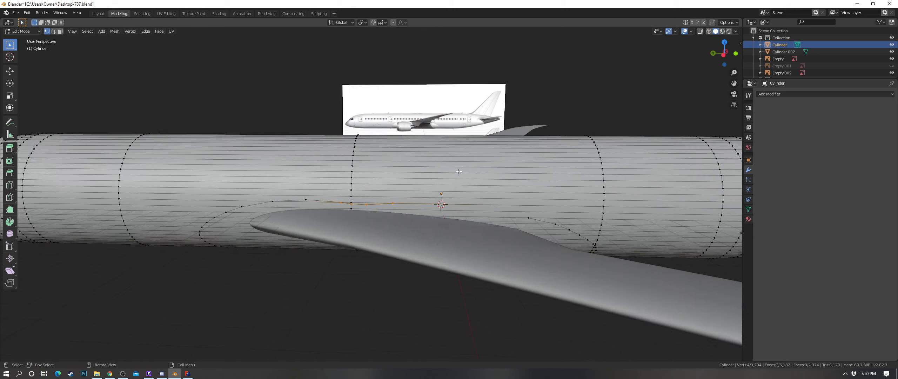
middle_click_drag(469, 170, 429, 213)
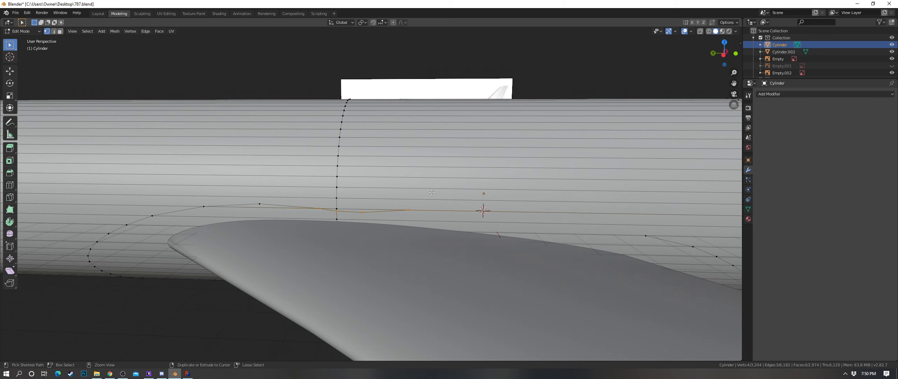
Step: Undo the last knife cut and recut the front fairing outline rearward above the wing, across the fuselage loop
key("ctrl+z")
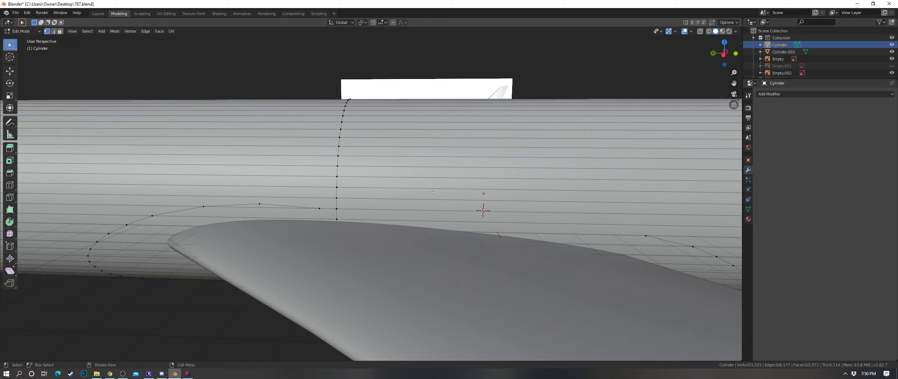
key("k")
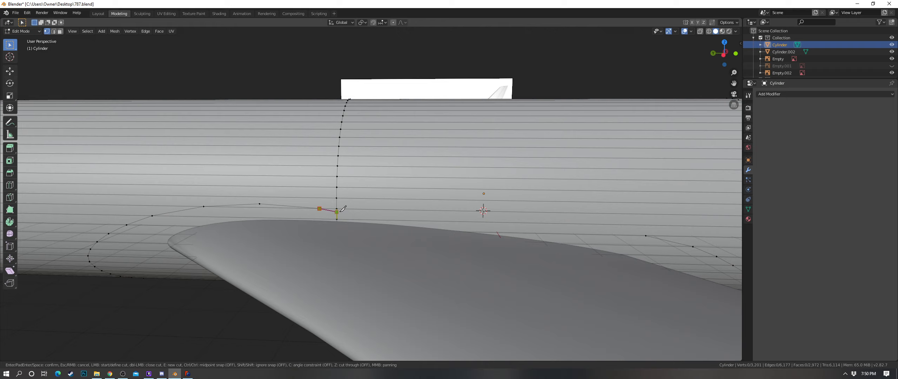
scroll(342, 209, "up", 4)
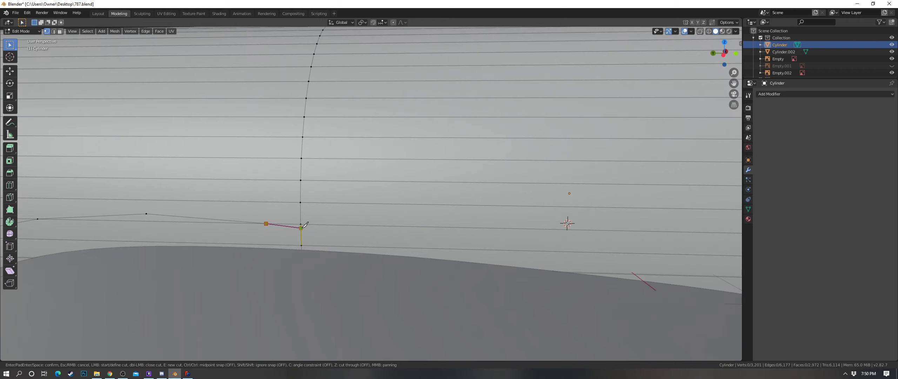
left_click(301, 228)
left_click(396, 232)
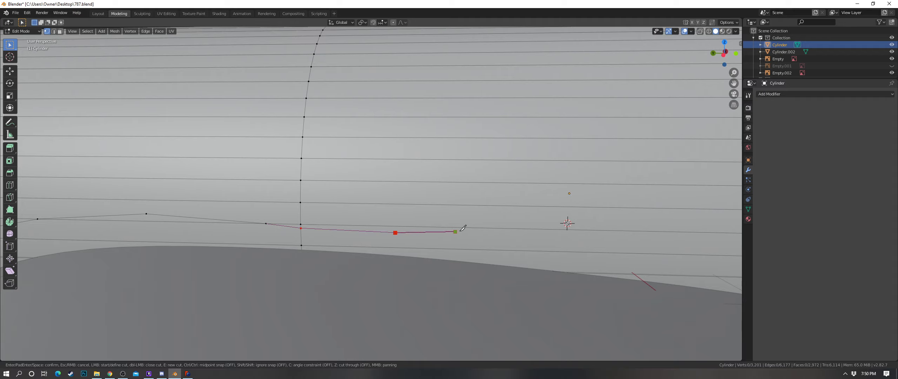
left_click(524, 232)
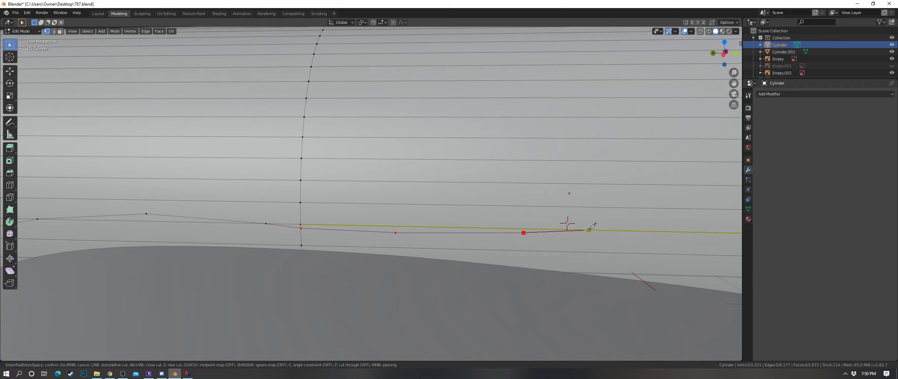
key("Return")
scroll(480, 184, "down", 5)
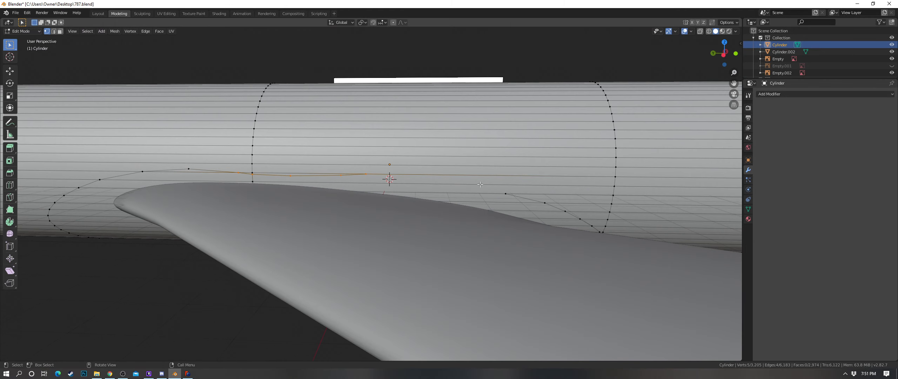
scroll(501, 192, "down", 2)
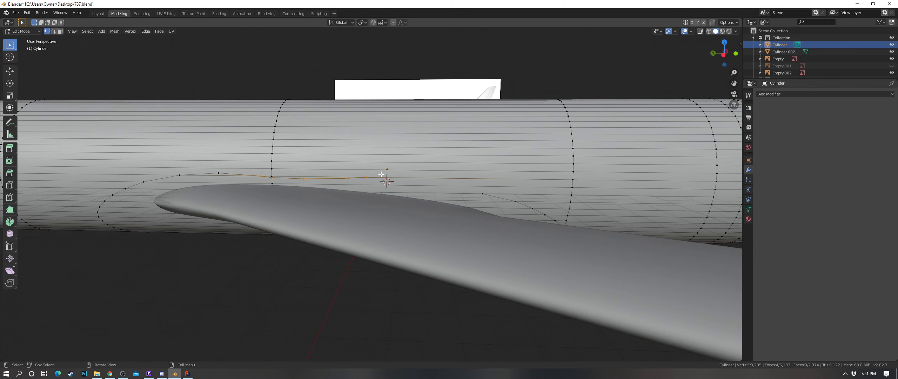
Step: Move the forward end point of the rear fairing outline about -0.429 m along the Y axis
middle_click_drag(517, 206, 423, 203, "shift")
key("a")
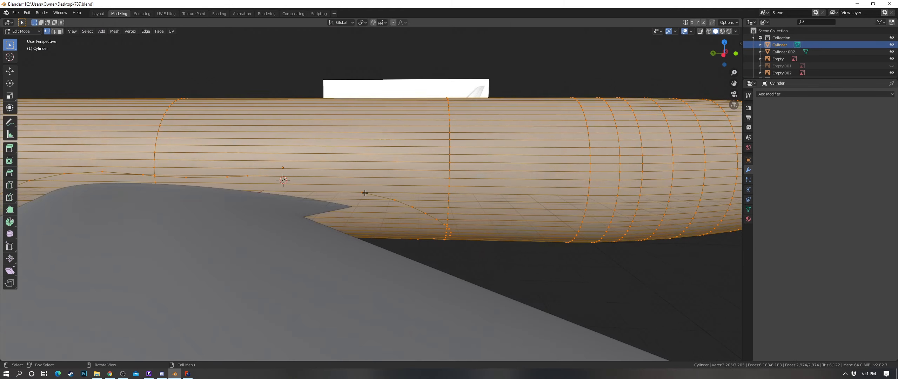
key("alt+a")
left_click(424, 191)
key("h")
key("u")
key("Escape")
key("alt+h")
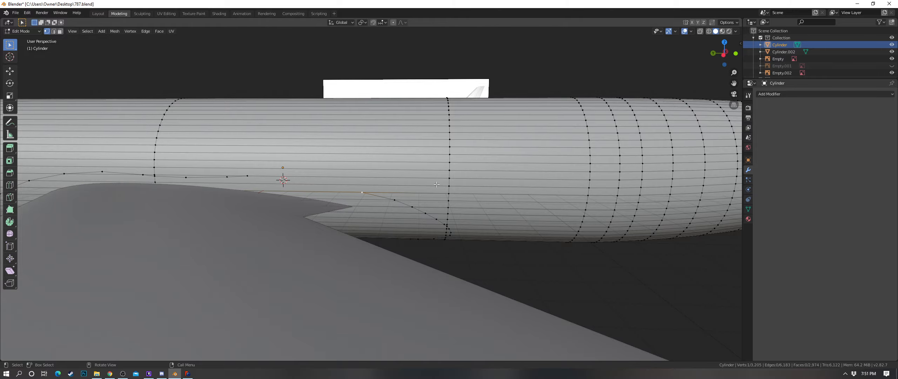
key("g")
key("y")
left_click(449, 183)
Step: Knife-cut the rear fairing outline forward and upward from its end point, adding two segments towards the front outline
scroll(449, 183, "up", 3)
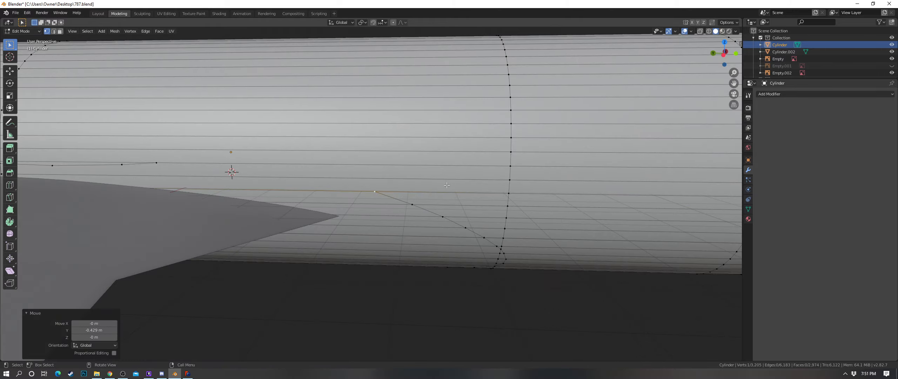
mouse_move(448, 191)
middle_mouse_down()
mouse_move(449, 172)
mouse_move(447, 191)
middle_mouse_up()
key("k")
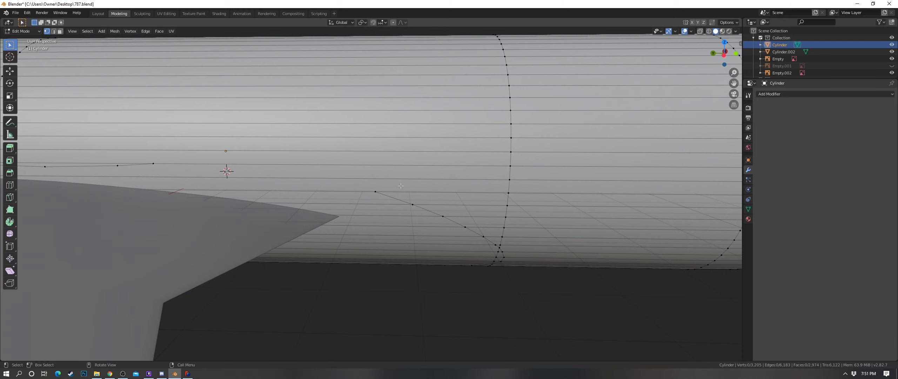
left_click(375, 191)
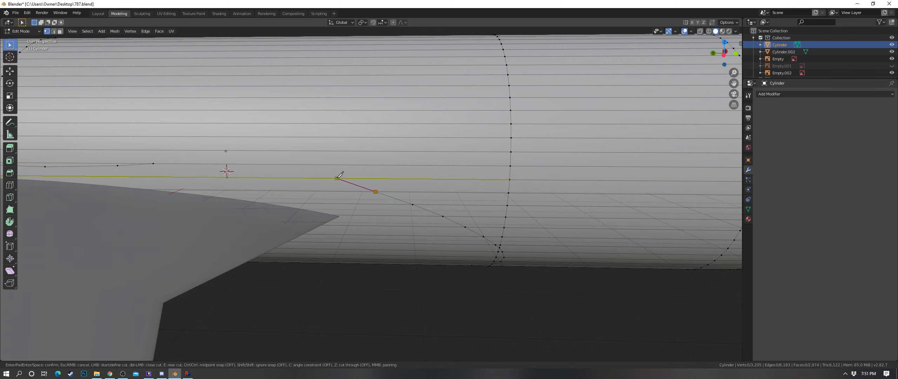
left_click(336, 179)
left_click(276, 160)
key("Return")
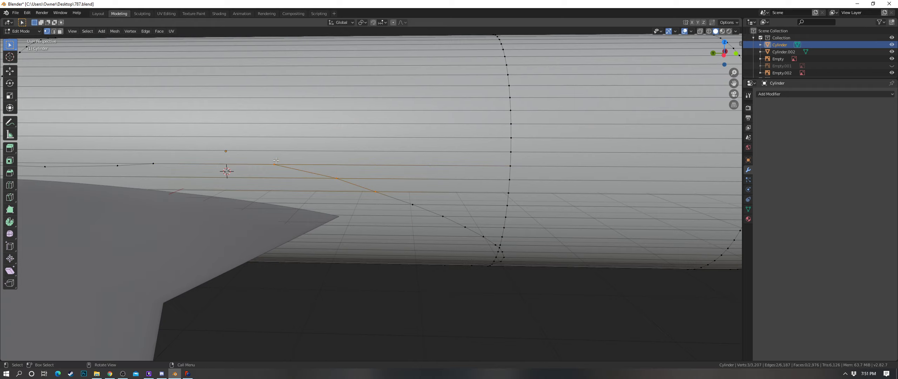
Step: Move the newly cut points of the rear fairing outline 0.23 m along the Y axis
key("g")
key("y")
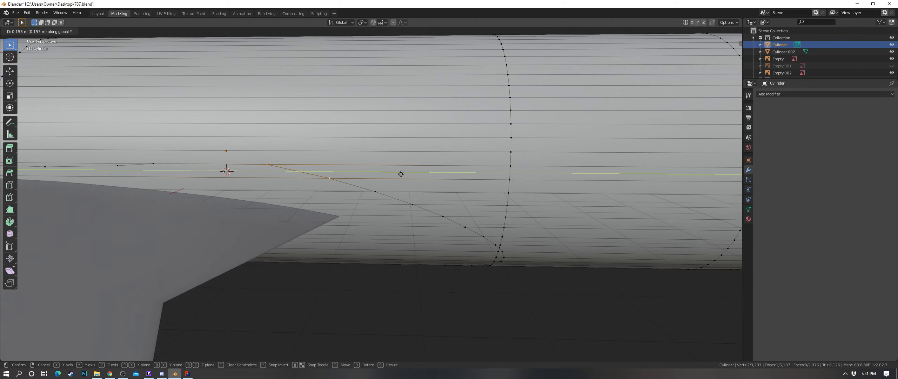
left_click(399, 174)
Step: Clear the selection and examine the fairing outline around the wing root in perspective and in the left orthographic view
scroll(399, 189, "down", 7)
middle_click_drag(401, 210, 422, 214, "shift")
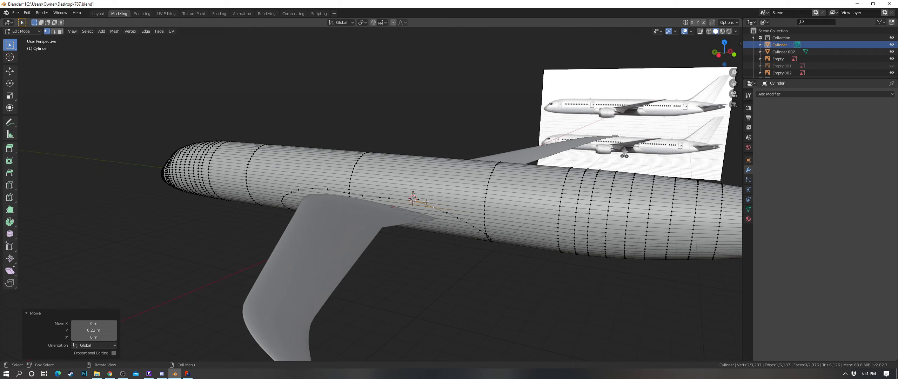
scroll(423, 198, "up", 10)
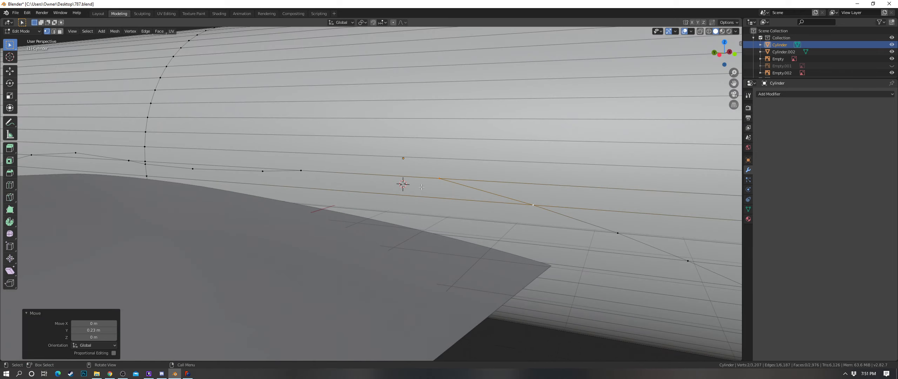
scroll(433, 193, "down", 2)
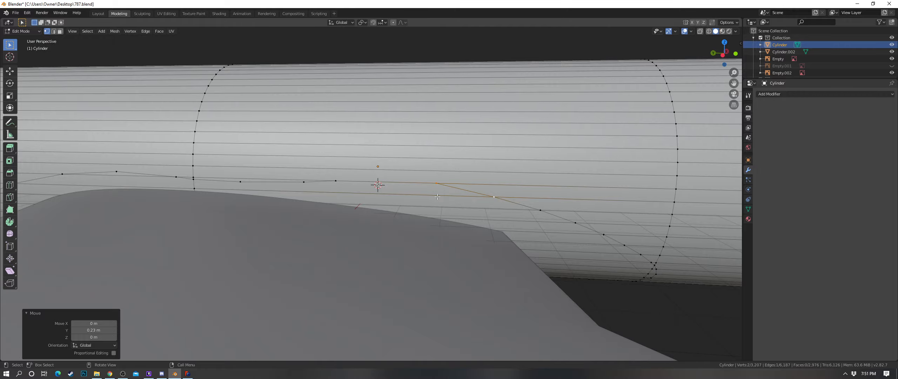
scroll(428, 195, "down", 4)
mouse_move(427, 194)
middle_mouse_down()
mouse_move(385, 182)
mouse_move(434, 190)
middle_mouse_up()
scroll(385, 182, "down", 3)
key("a")
key("alt+a")
scroll(434, 189, "down", 3)
scroll(495, 190, "up", 8)
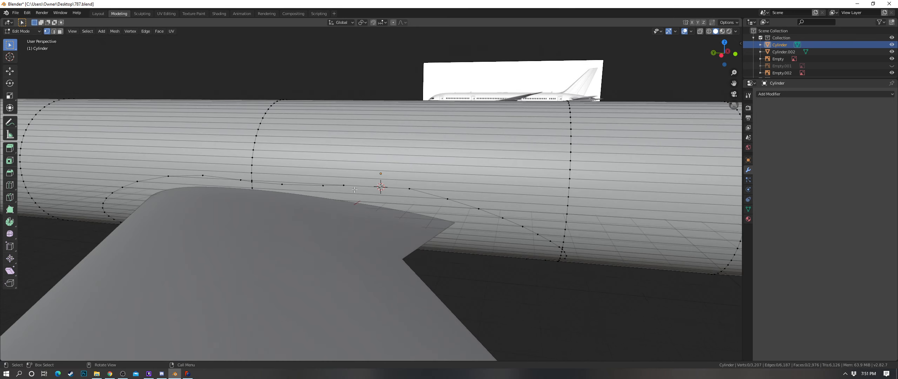
key("ctrl+KP_3")
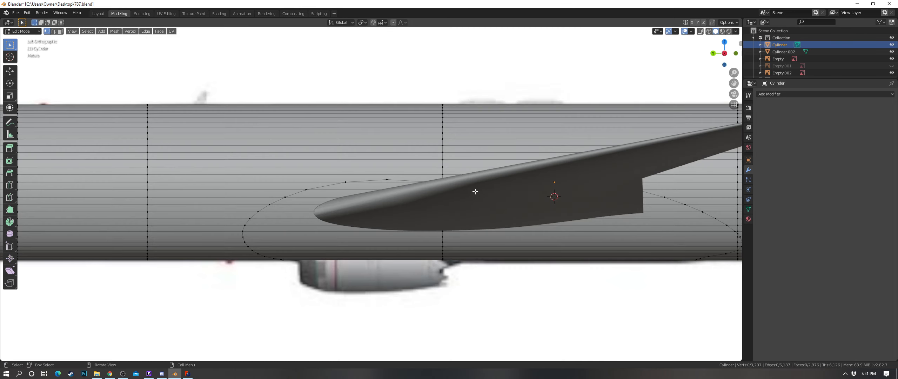
scroll(443, 154, "up", 3)
scroll(443, 155, "up", 1)
scroll(170, 93, "down", 4)
Step: Box-select most of the fuselage's +X half in the back orthographic view with wireframe display
key("ctrl+KP_1")
scroll(388, 142, "up", 2)
key("z")
left_click(333, 142)
mouse_move(333, 142)
middle_mouse_down("shift")
mouse_move(434, 196)
mouse_move(422, 183)
middle_mouse_up("shift")
scroll(435, 197, "up", 4)
key("b")
left_click_drag(402, 50, 236, 348)
Step: Extend the box selection of the +X half up to the fuselage centreline around the nose rings
middle_click_drag(413, 278, 353, 296, "shift")
scroll(369, 158, "up", 6)
scroll(341, 205, "up", 4)
key("b")
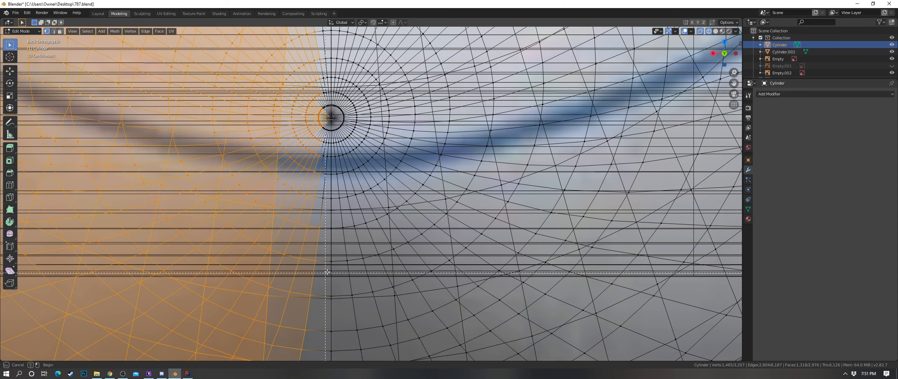
left_click_drag(330, 270, 276, 22)
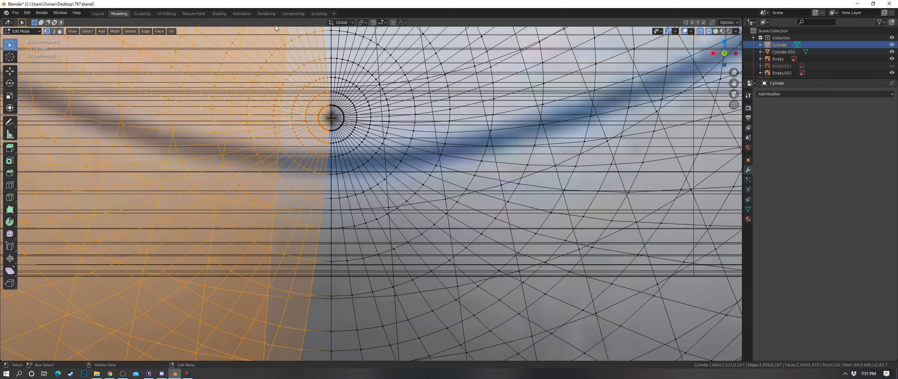
middle_click_drag(376, 99, 475, 242, "shift")
scroll(384, 152, "up", 6)
scroll(358, 87, "up", 2)
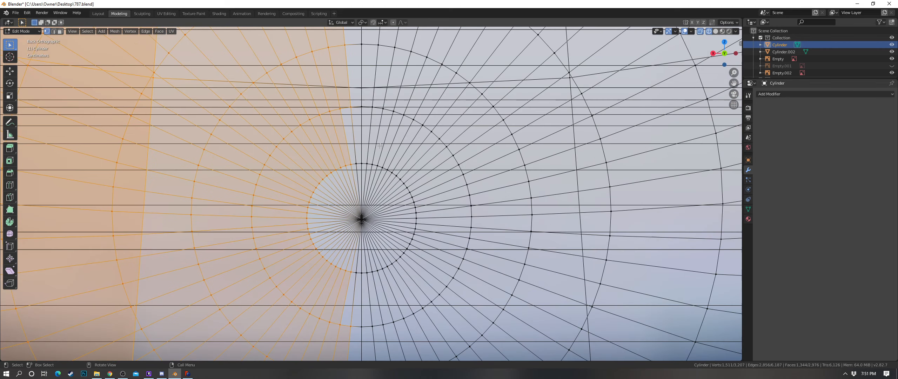
key("b")
left_click_drag(359, 87, 284, 344)
Step: Box-select the vertices on the +X side of the small opening at the nose tip
scroll(399, 203, "up", 15)
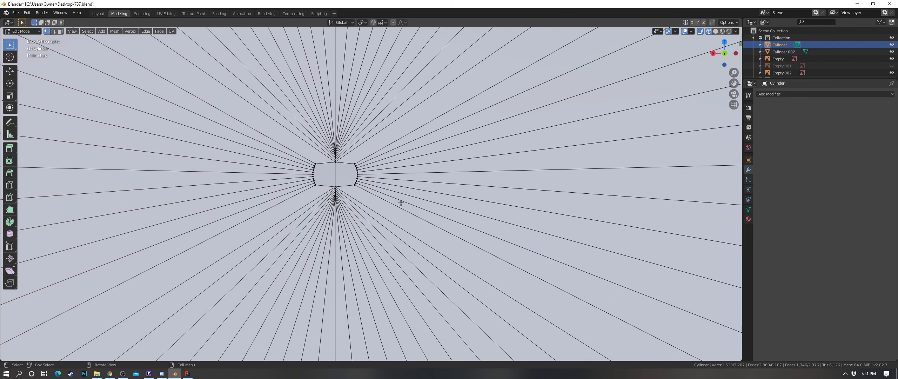
scroll(399, 202, "up", 9)
middle_click_drag(399, 202, 597, 294, "shift")
key("b")
left_click_drag(225, 103, 348, 278)
middle_click_drag(420, 263, 408, 223, "shift")
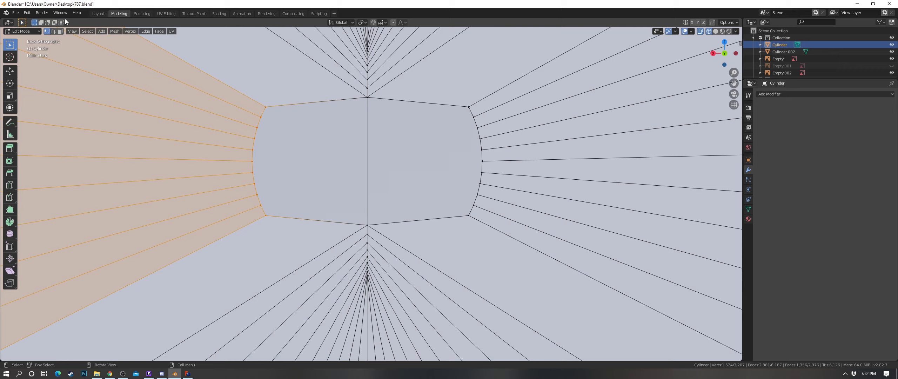
Step: Switch to edge selection and add the radial edges below the nose-tip opening on the +X side
key("2")
left_click(324, 252, "shift")
left_click(333, 260, "shift")
left_click(341, 268, "shift")
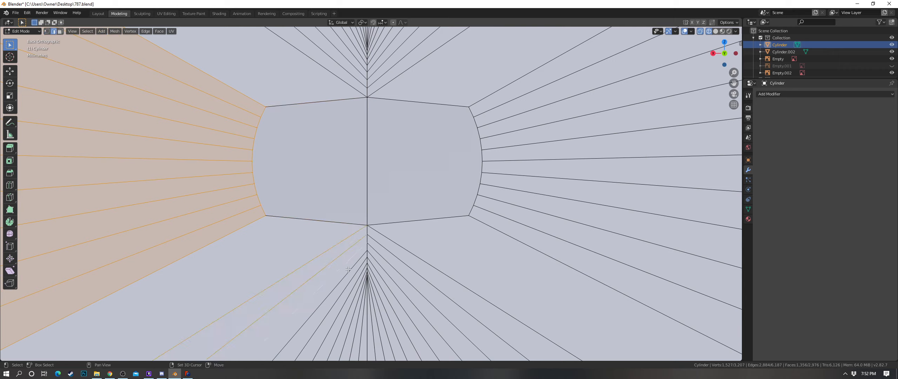
left_click(347, 272, "shift")
left_click(354, 276, "shift")
left_click(360, 275, "shift")
left_click(364, 284, "shift")
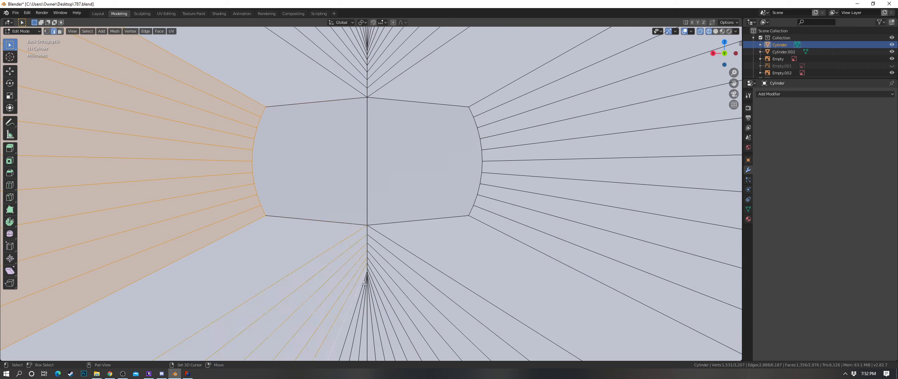
left_click(355, 311, "shift")
left_click(359, 315, "shift")
left_click(362, 319, "shift")
Step: Add the +X half of the opening's upper and lower rim and the radial edges above it to the selection
middle_click_drag(348, 156, 364, 216, "shift")
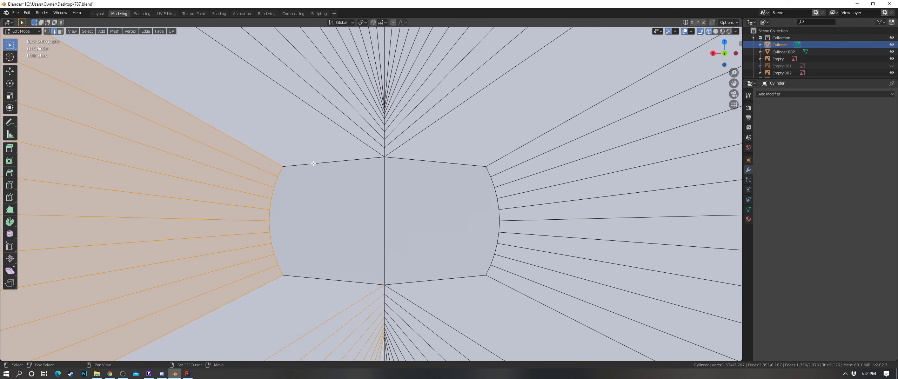
left_click(312, 162, "shift")
left_click(325, 279, "shift")
middle_click_drag(362, 146, 366, 187, "shift")
left_click(366, 186, "shift")
left_click(368, 173, "shift")
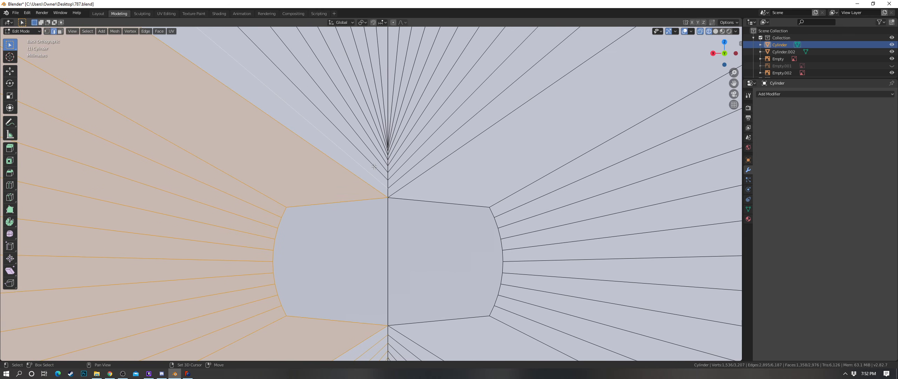
left_click(368, 161, "shift")
left_click(368, 150, "shift")
left_click(369, 138, "shift")
left_click(371, 127, "shift")
left_click(370, 115, "shift")
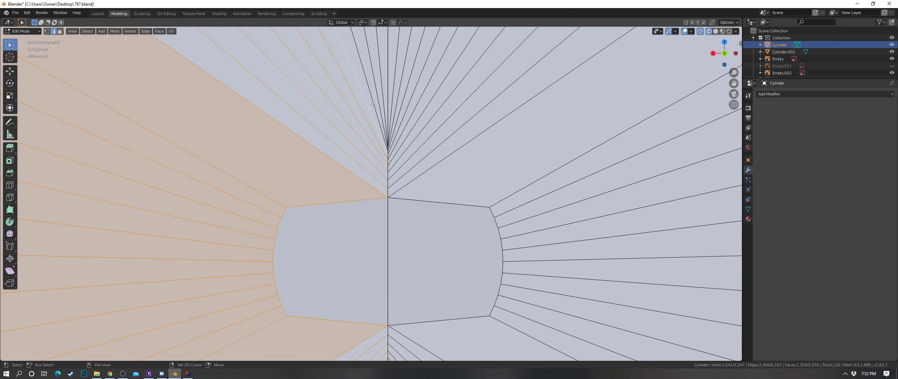
left_click(375, 102, "shift")
left_click(377, 97, "shift")
left_click(383, 91, "shift")
middle_click_drag(434, 131, 439, 212, "shift")
scroll(439, 212, "down", 8)
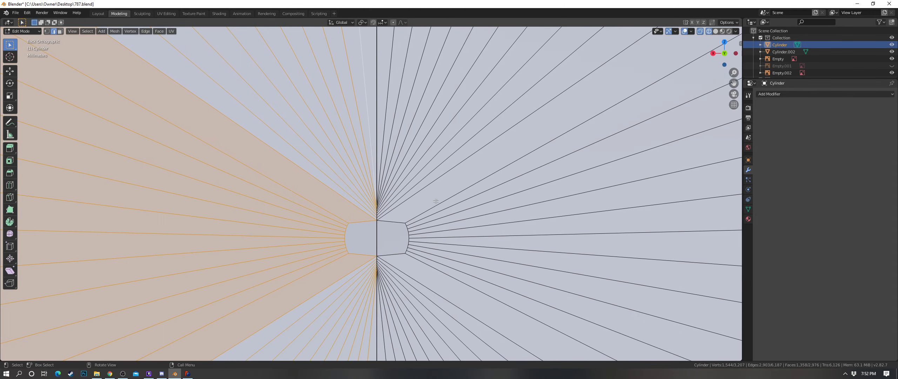
Step: Switch to solid display and inspect the selected +X half around the nose tip
scroll(430, 206, "down", 6)
key("z")
left_click(467, 175)
scroll(421, 176, "down", 3)
key("x")
scroll(441, 140, "up", 10)
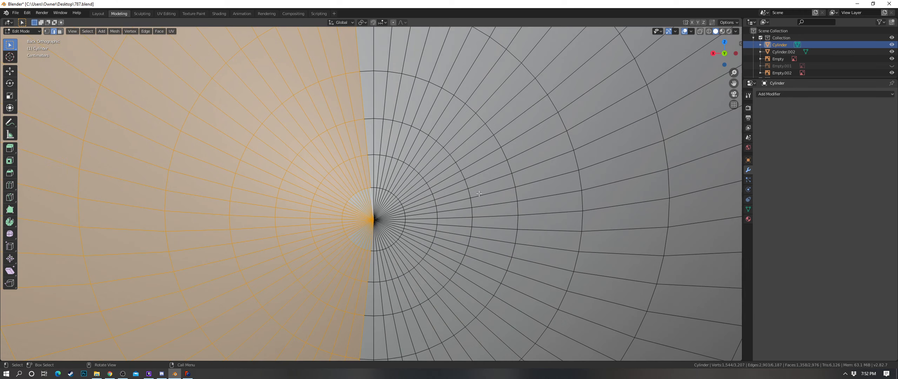
scroll(441, 140, "up", 4)
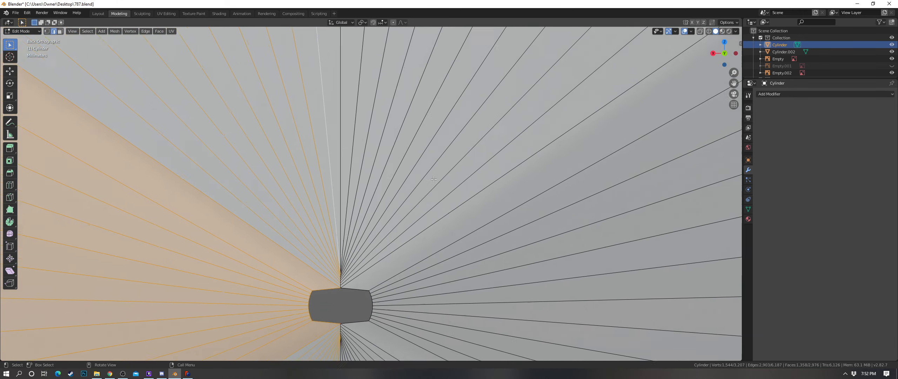
Step: Try to delete the selected +X half of the fuselage mesh, undoing each attempt
key("x")
left_click(431, 161)
key("ctrl+z")
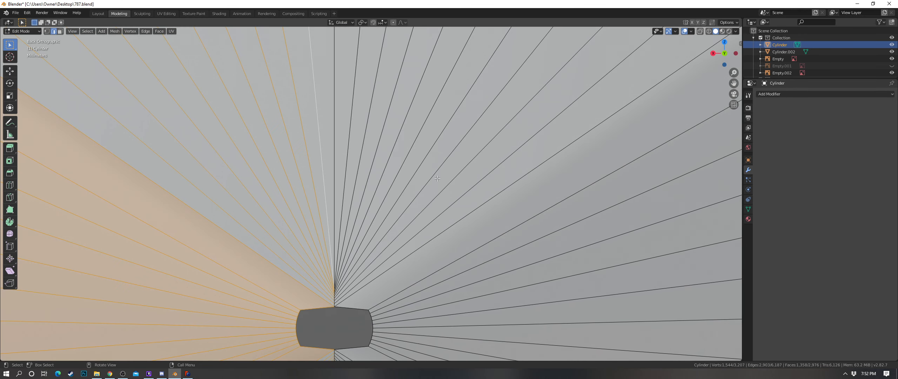
key("x")
left_click(438, 184)
scroll(437, 180, "down", 3)
scroll(438, 181, "down", 5)
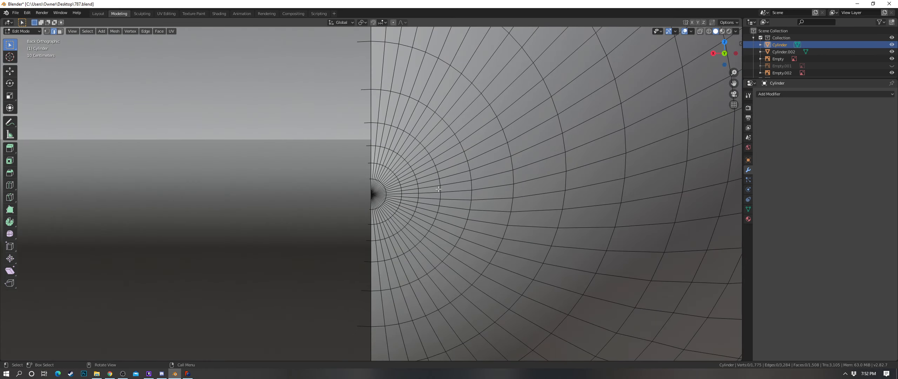
key("ctrl+z")
middle_click_drag(438, 187, 436, 260, "shift")
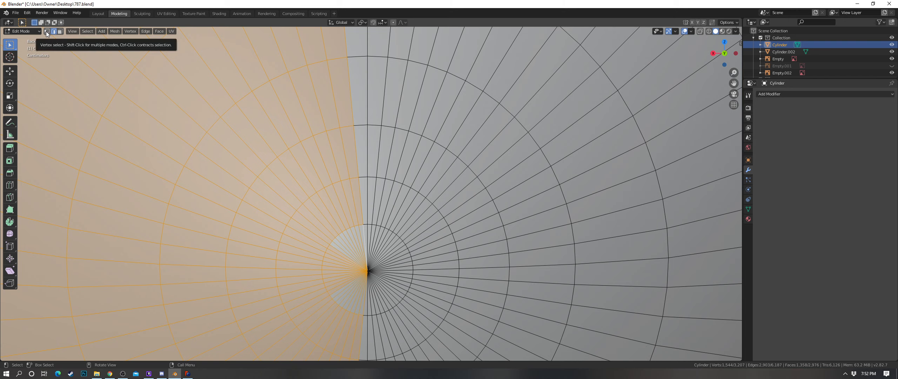
middle_click_drag(418, 119, 425, 185, "shift")
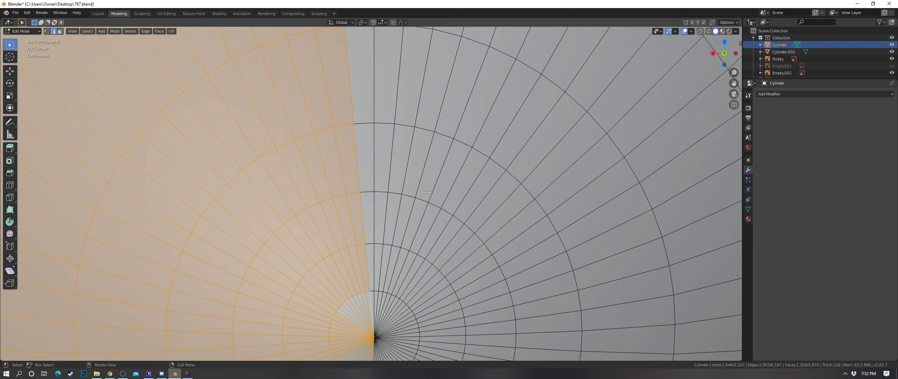
Step: Add the missed edges beside the centreline around the round opening between the cockpit windows to the half-fuselage selection
scroll(427, 193, "down", 15)
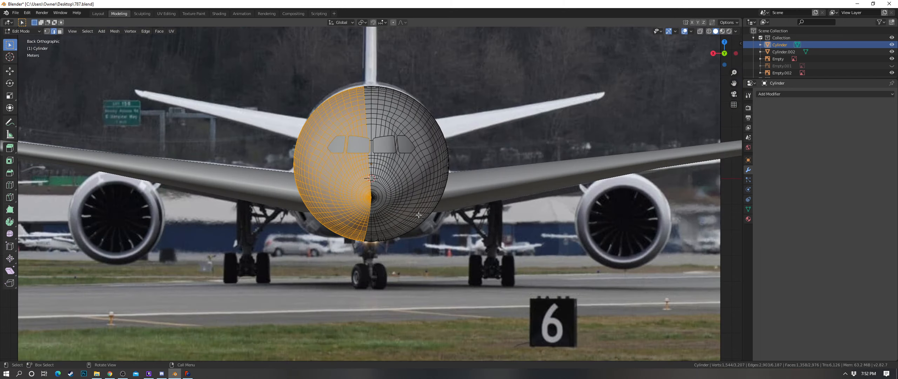
scroll(418, 215, "up", 10)
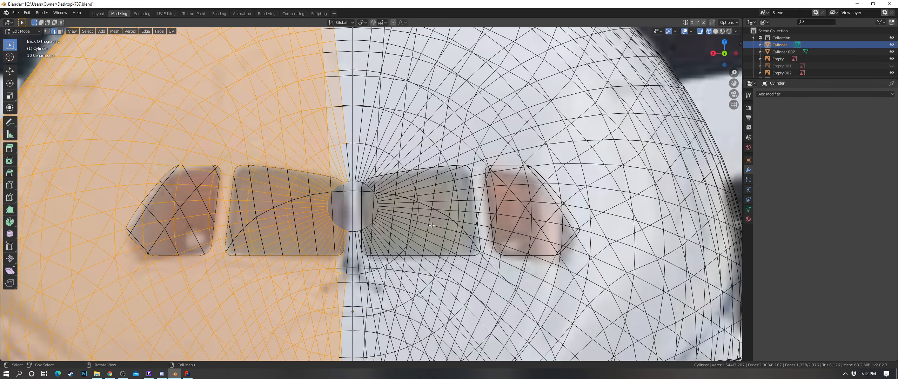
scroll(400, 201, "up", 4)
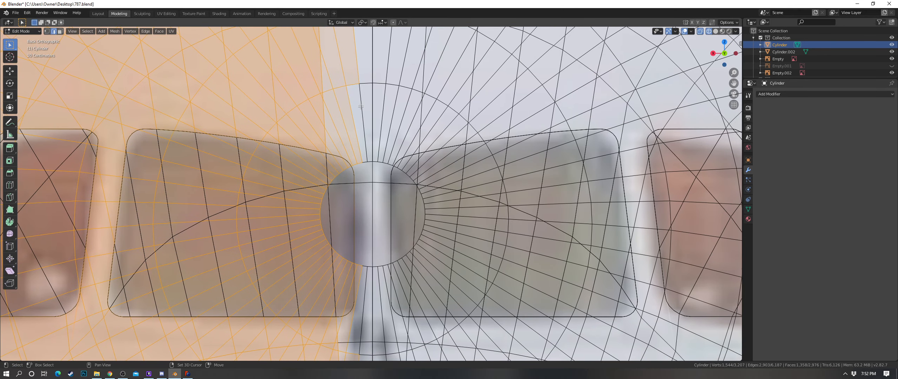
left_click(361, 106, "shift")
left_click(370, 275, "shift")
scroll(367, 280, "up", 6)
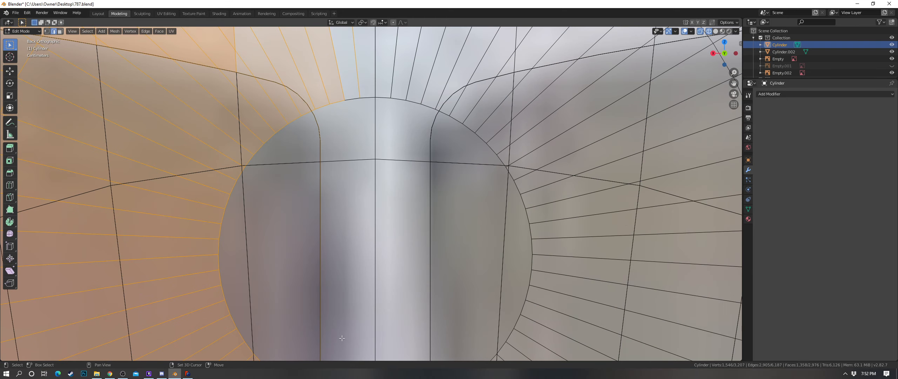
left_click(363, 290, "shift")
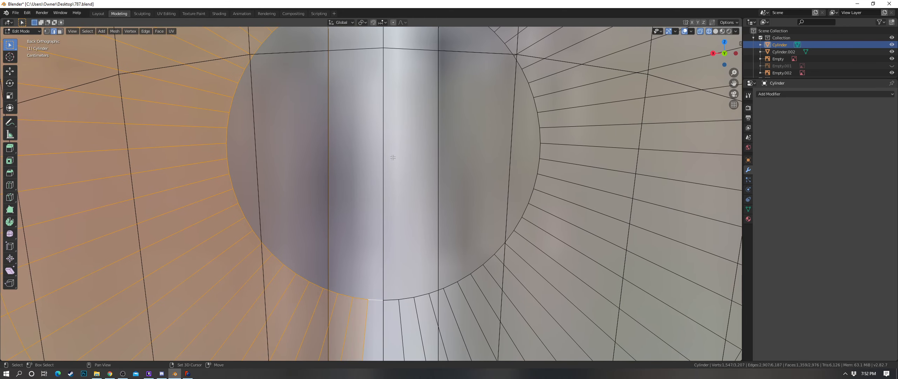
middle_click_drag(393, 158, 392, 259, "shift")
left_click(363, 52, "shift")
left_click(375, 88, "shift")
middle_click_drag(374, 88, 361, 321, "shift")
scroll(385, 190, "down", 6)
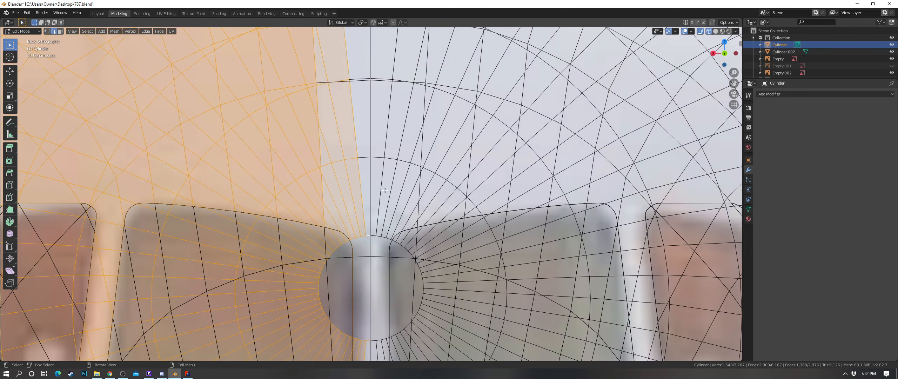
Step: Extend the selection with the unselected centreline edges above the cockpit windows, working up toward the fuselage crown
middle_click_drag(384, 190, 390, 285, "shift")
left_click(366, 224, "shift")
left_click(363, 147, "shift")
left_click(357, 92, "shift")
left_click(356, 41, "shift")
middle_click_drag(356, 41, 367, 238, "shift")
left_click(371, 196, "shift")
left_click(360, 136, "shift")
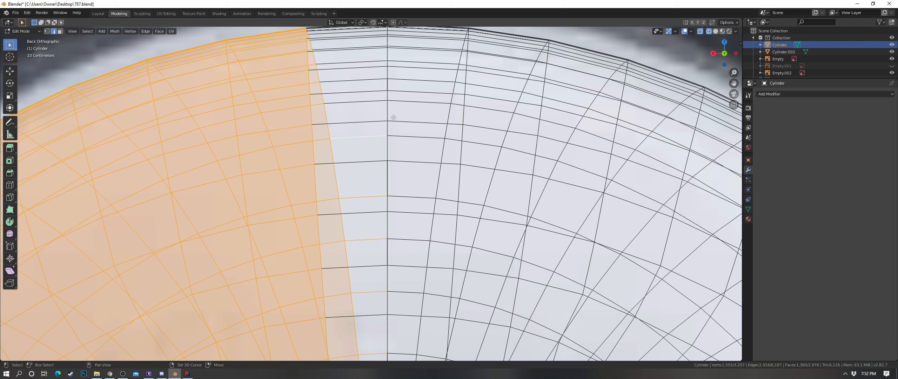
Step: Circle-select the remaining edges beside the centreline from the fuselage crown down toward the cockpit windows
scroll(395, 169, "down", 5)
key("c")
left_click_drag(365, 128, 355, 264)
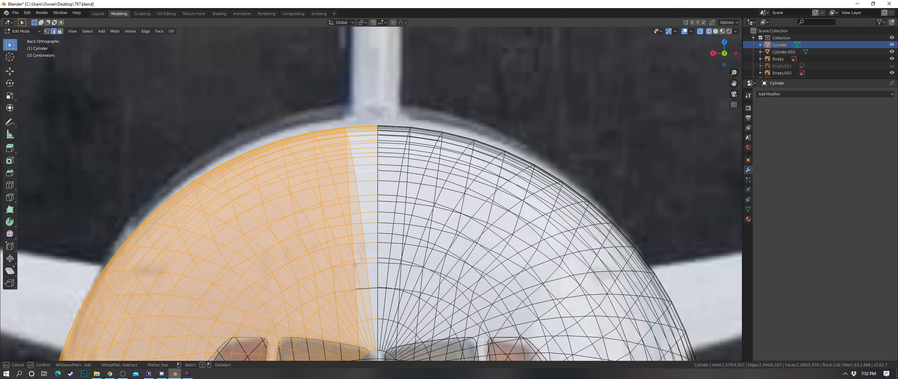
right_click(354, 326)
Step: Circle-select the unselected edges beside the centreline below the cockpit windows, down past the nose tip
middle_click_drag(355, 327, 344, 129, "shift")
scroll(364, 208, "up", 2)
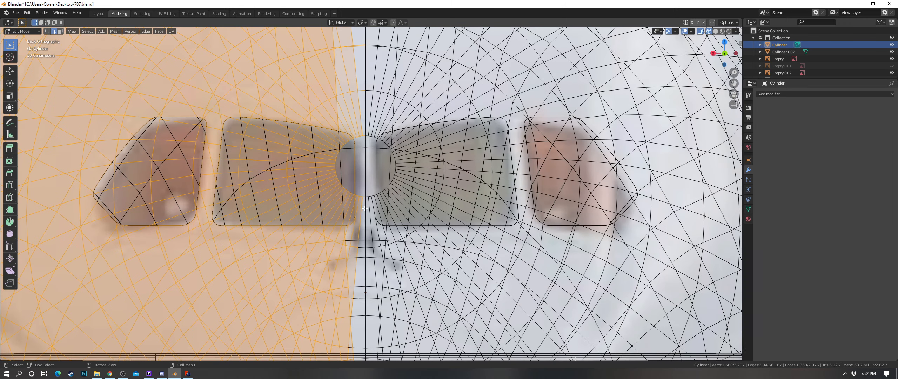
middle_click_drag(357, 300, 365, 179, "shift")
key("c")
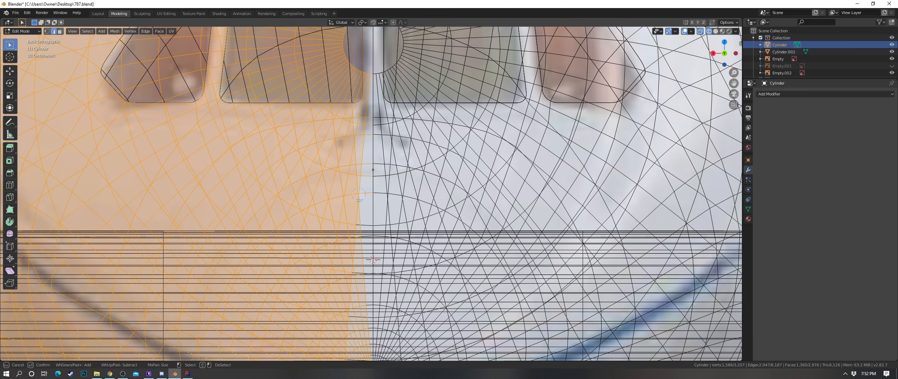
middle_click_drag(357, 288, 365, 90, "shift")
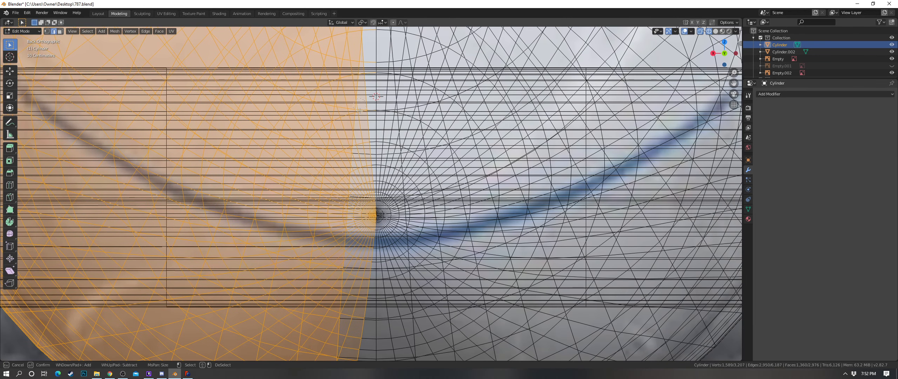
left_click(359, 261)
right_click(359, 262)
Step: Circle-select the missed centreline edges in the rings just above the nose tip
scroll(371, 253, "up", 4)
mouse_move(388, 310)
middle_mouse_down("shift")
mouse_move(383, 152)
mouse_move(381, 310)
middle_mouse_up("shift")
key("c")
middle_click_drag(365, 116, 364, 216, "shift")
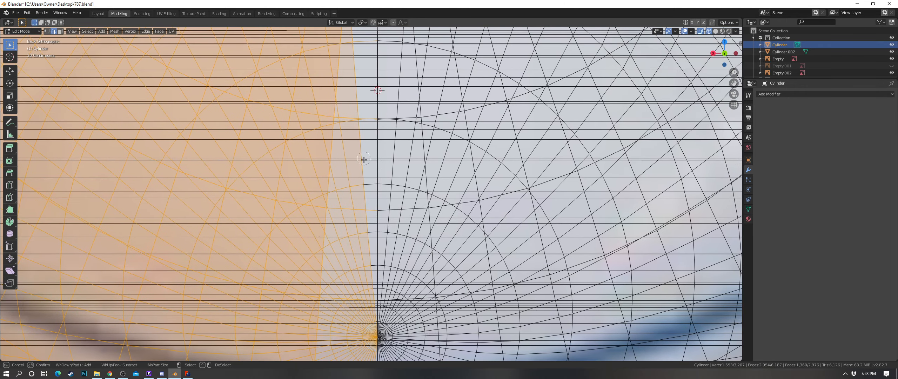
right_click(365, 302)
middle_click_drag(373, 145, 364, 123, "shift")
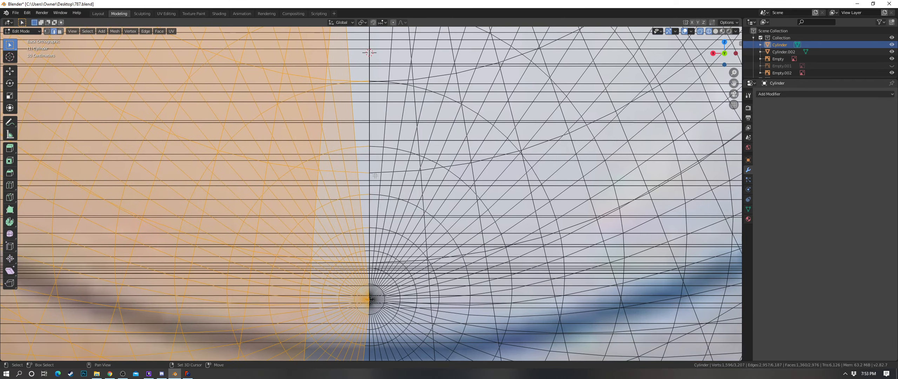
scroll(364, 127, "up", 6)
mouse_move(371, 345)
middle_mouse_down("shift")
mouse_move(379, 235)
mouse_move(371, 134)
mouse_move(373, 254)
middle_mouse_up("shift")
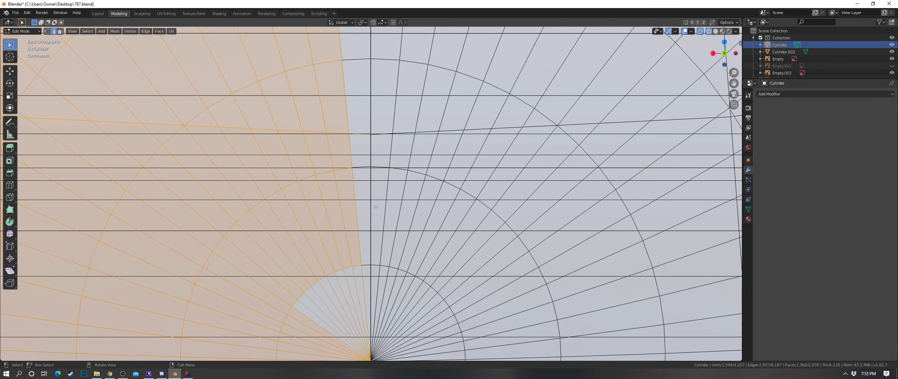
key("c")
right_click(359, 280)
middle_click_drag(403, 112, 390, 96, "shift")
Step: Check the edges at the nose tip and circle-select the missed centreline edges just below it
middle_click_drag(387, 259, 388, 129, "shift")
scroll(388, 129, "up", 5)
scroll(388, 129, "up", 4)
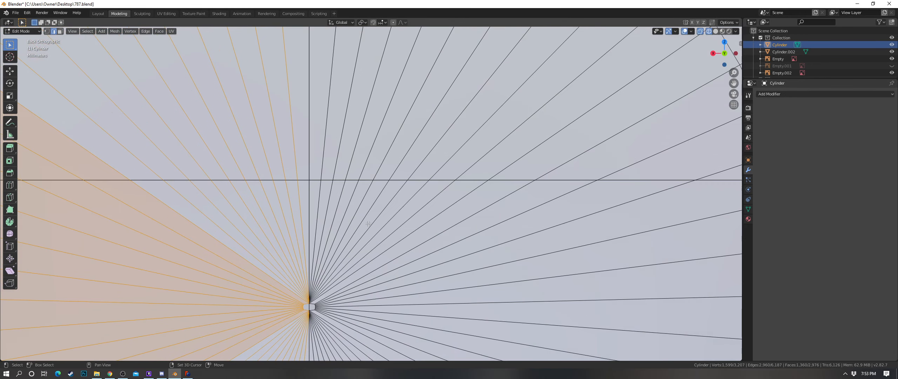
middle_click_drag(329, 267, 388, 162, "shift")
scroll(388, 162, "up", 12)
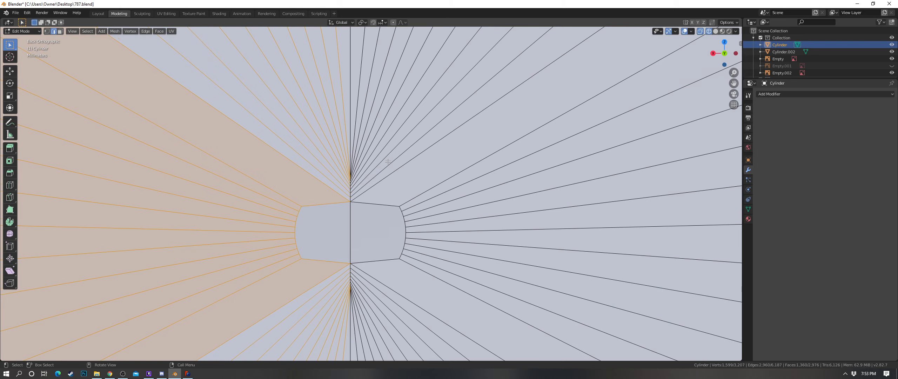
scroll(373, 125, "down", 17)
middle_click_drag(359, 252, 374, 128, "shift")
key("c")
left_click(372, 267)
right_click(370, 274)
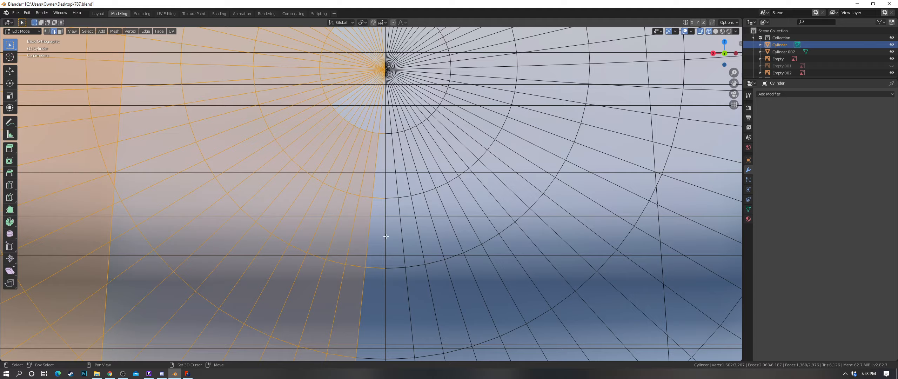
middle_click_drag(370, 274, 380, 84, "shift")
key("c")
left_click(374, 168)
right_click(389, 261)
Step: Circle-select the remaining centreline edges from below the nose tip down to the fuselage belly
scroll(390, 262, "down", 7)
middle_click_drag(378, 252, 384, 107, "shift")
key("c")
left_click_drag(386, 182, 380, 284)
right_click(381, 283)
middle_click_drag(393, 284, 413, 89, "shift")
scroll(396, 118, "down", 5)
key("c")
mouse_move(386, 126)
left_mouse_down()
mouse_move(371, 157)
mouse_move(362, 319)
left_mouse_up()
right_click(361, 319)
scroll(386, 228, "down", 4)
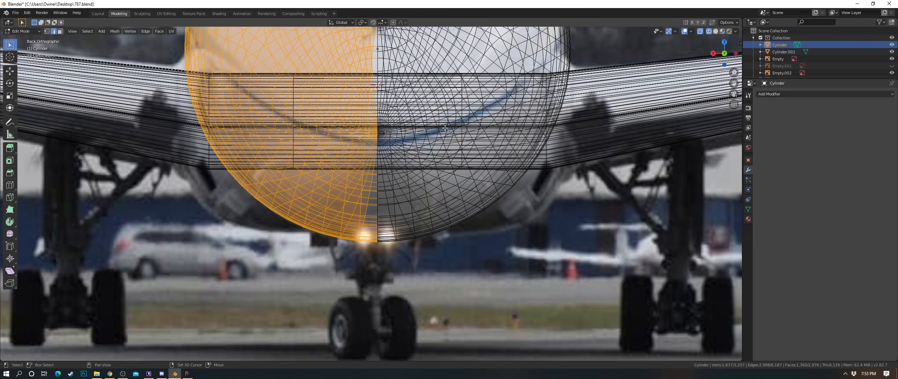
Step: Delete the selected half of the fuselage and return to Object Mode
key("x")
middle_click_drag(444, 135, 433, 246, "shift")
left_click(439, 183)
scroll(415, 257, "up", 4)
scroll(415, 258, "down", 3)
key("Tab")
Step: Add a Mirror modifier to the remaining fuselage half and check the mirrored nose from several angles
scroll(434, 165, "down", 3)
left_click(774, 94)
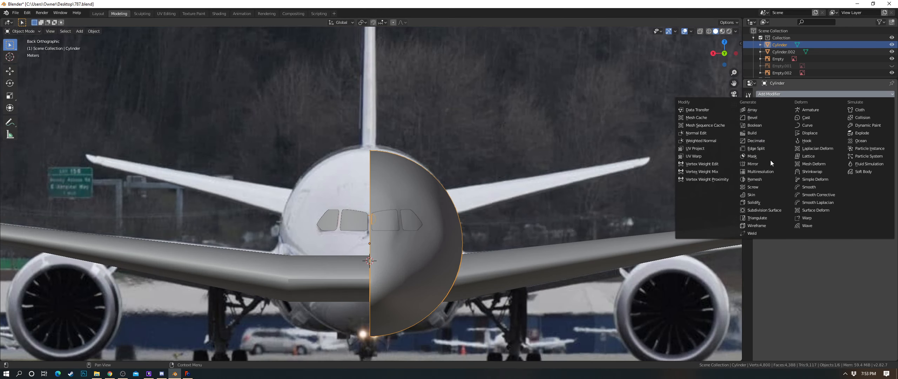
left_click(763, 162)
scroll(301, 116, "up", 4)
middle_click_drag(301, 117, 501, 122)
scroll(501, 122, "down", 4)
middle_click_drag(498, 119, 416, 175)
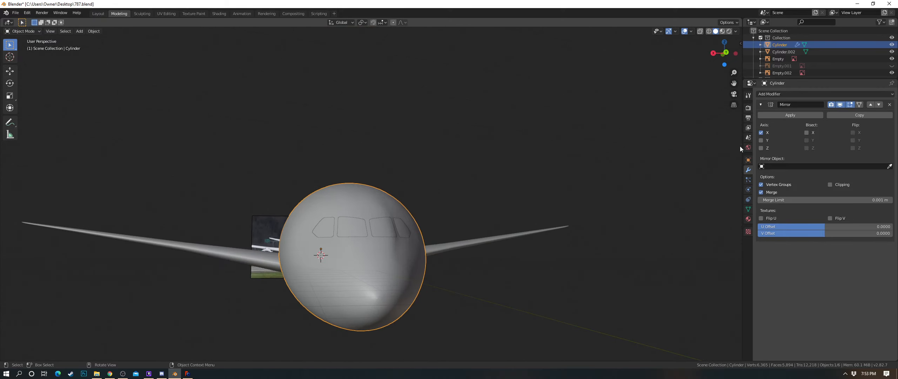
mouse_move(542, 139)
middle_mouse_down()
mouse_move(460, 126)
mouse_move(507, 160)
mouse_move(567, 140)
mouse_move(607, 165)
mouse_move(529, 160)
mouse_move(565, 182)
mouse_move(566, 172)
mouse_move(503, 119)
middle_mouse_up()
Step: Open the fuselage mesh for editing and show the wing root area in left orthographic view with solid shading
key("Tab")
key("shift+z")
key("z")
left_click(580, 171)
key("ctrl+KP_3")
scroll(504, 118, "up", 4)
left_click(47, 32)
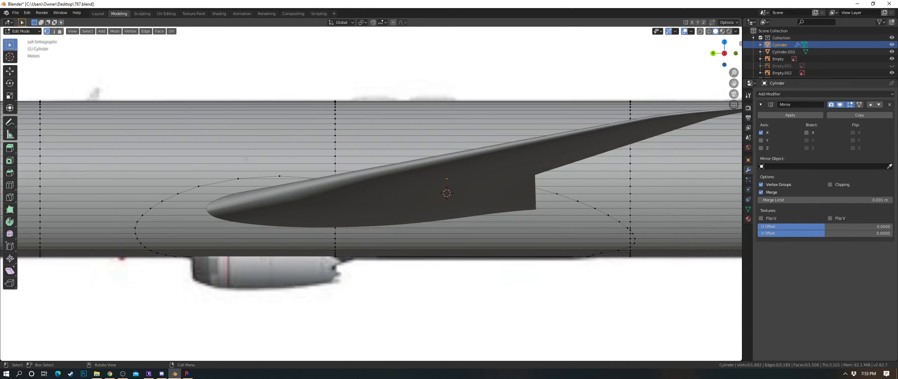
middle_click_drag(265, 170, 423, 131, "shift")
scroll(422, 130, "up", 2)
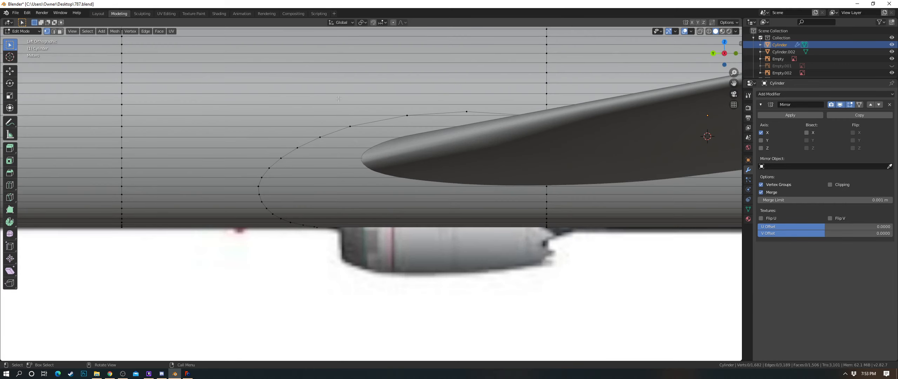
Step: In wireframe shading and face select mode, circle-select the faces in the front part of the wing-root fairing outline
left_click(61, 31)
key("z")
left_click(473, 148)
key("c")
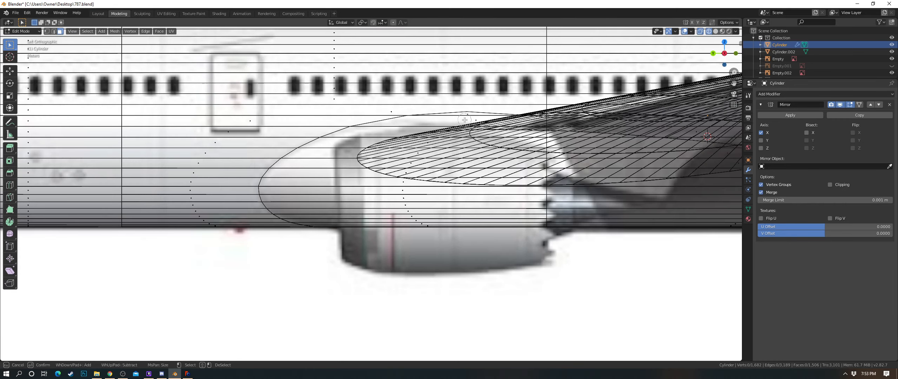
mouse_move(462, 119)
left_mouse_down()
mouse_move(473, 122)
mouse_move(407, 172)
mouse_move(426, 225)
mouse_move(403, 192)
left_mouse_up()
key("Escape")
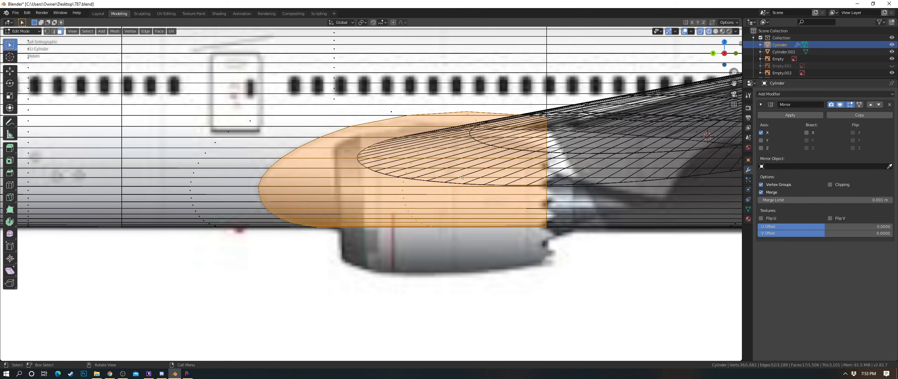
Step: Add the faces in the middle and rear of the wing-root fairing outline, including its rear tip, to the selection
middle_click_drag(675, 173, 386, 171, "shift")
key("c")
mouse_move(403, 134)
left_mouse_down()
mouse_move(459, 223)
mouse_move(449, 180)
mouse_move(514, 191)
left_mouse_up()
key("Escape")
scroll(519, 186, "down", 1)
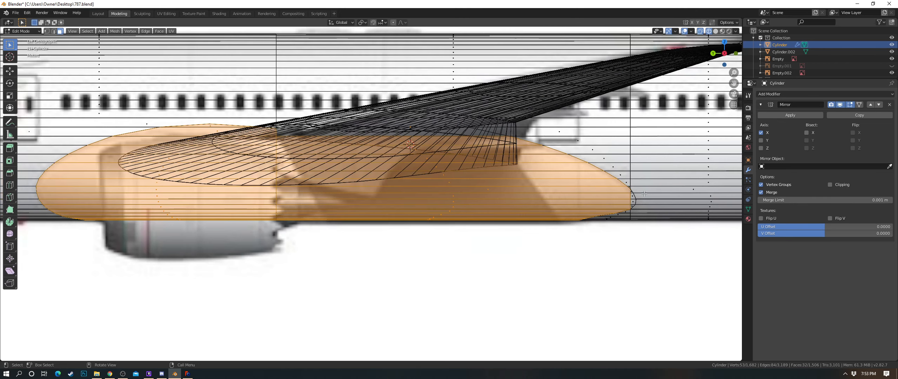
scroll(519, 186, "up", 2)
mouse_move(684, 185)
middle_mouse_down("shift")
mouse_move(280, 156)
mouse_move(349, 221)
middle_mouse_up("shift")
scroll(279, 157, "up", 7)
key("c")
left_click_drag(334, 142, 334, 215)
key("Escape")
Step: Add the missed face to the fairing selection in solid shading and delete the selected fairing faces
scroll(334, 215, "down", 6)
middle_click_drag(509, 207, 483, 220)
key("z")
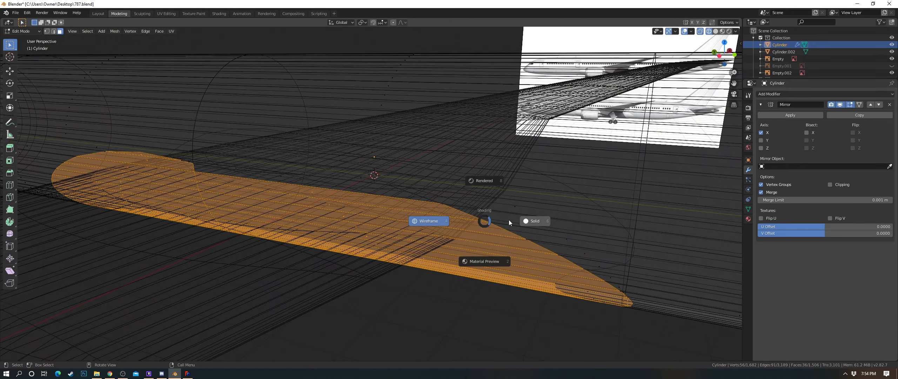
left_click(524, 220)
left_click(246, 176, "shift")
scroll(436, 194, "down", 5)
middle_click_drag(437, 194, 395, 144)
key("x")
left_click(461, 198)
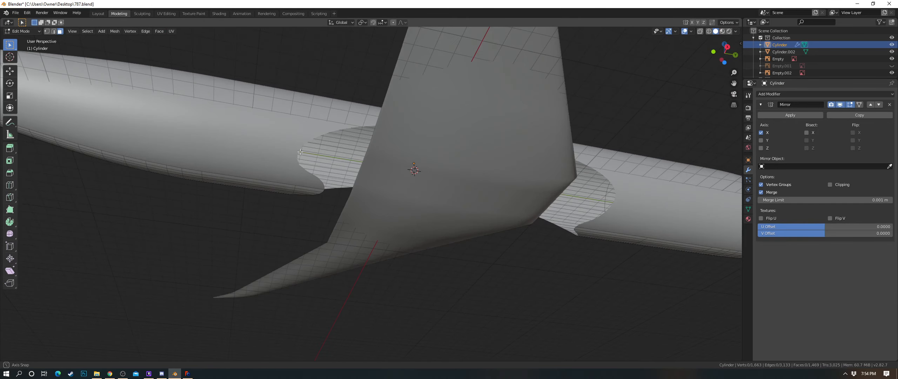
Step: Examine the fairing cut-out in Object Mode and reopen the fuselage mesh for vertex editing
key("Tab")
scroll(306, 152, "down", 5)
middle_click_drag(305, 151, 404, 147)
scroll(417, 219, "up", 3)
key("alt+a")
left_click(364, 176)
key("Tab")
scroll(416, 129, "up", 4)
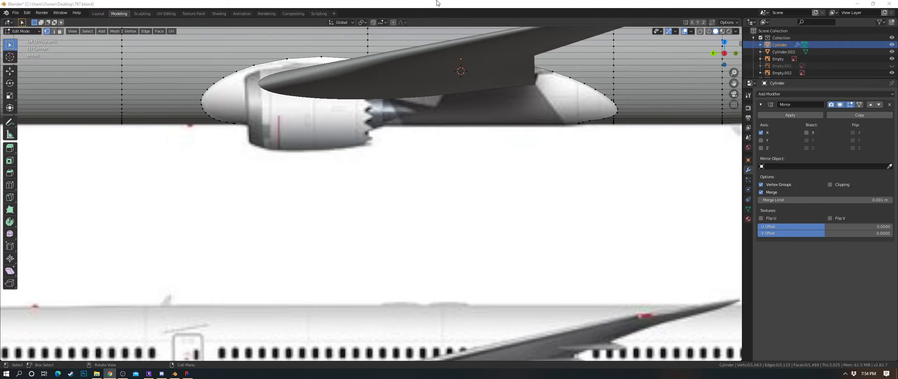
Step: Select the rear and front end vertices on the lower edge of the wing-root fairing opening
scroll(382, 135, "up", 10)
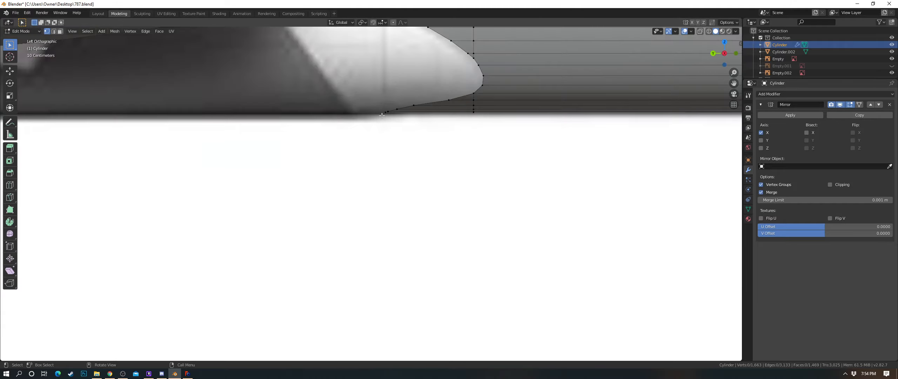
left_click(382, 116)
scroll(479, 184, "down", 5)
middle_click_drag(180, 202, 334, 186, "shift")
scroll(513, 210, "up", 4)
left_click(379, 159, "shift")
key("g")
left_click(526, 189)
key("ctrl+z")
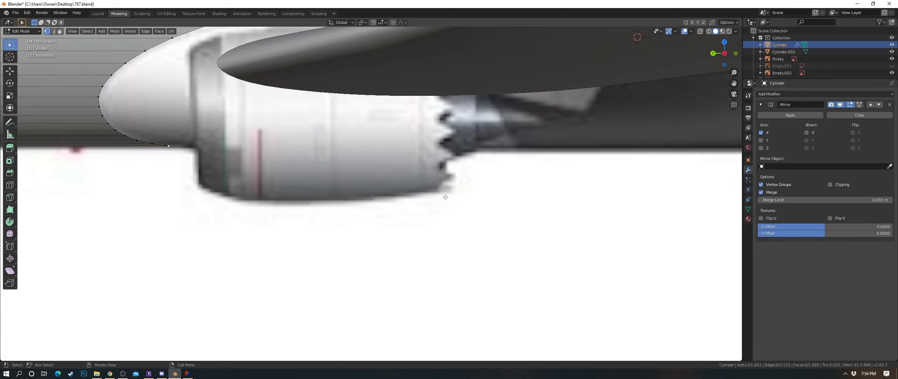
Step: Join the two selected vertices with an edge and divide it with eight evenly spaced loop cuts
scroll(445, 197, "down", 5)
scroll(421, 176, "up", 1)
key("ctrl+r")
scroll(415, 161, "up", 2)
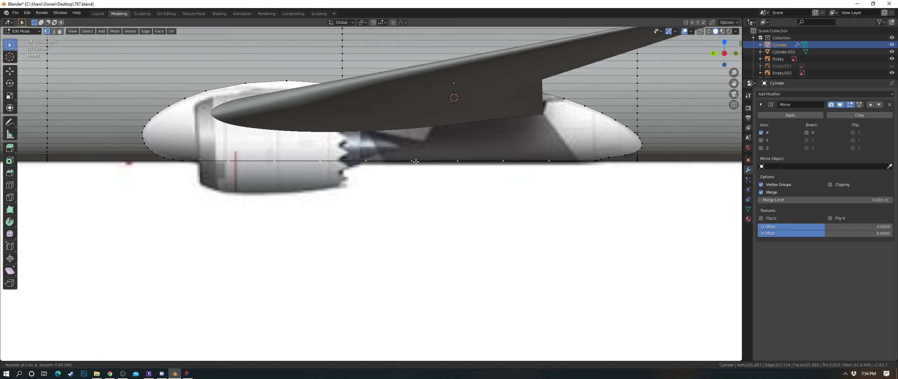
left_click(416, 161)
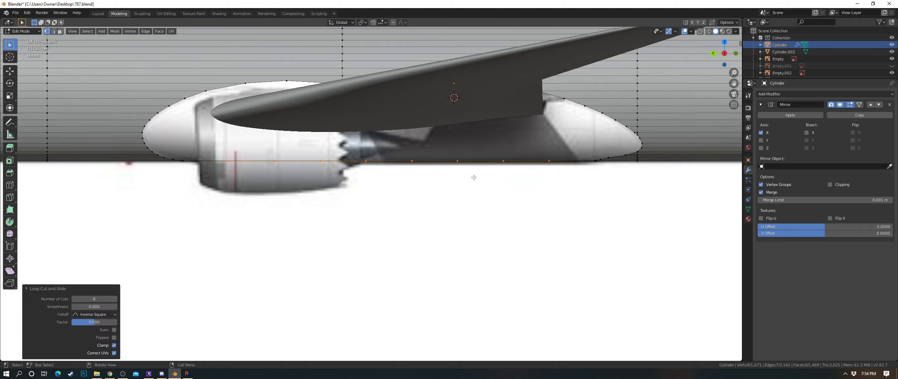
Step: Move the new vertices on the fairing's bottom edge down about 0.06 m along global Z
key("g")
key("z")
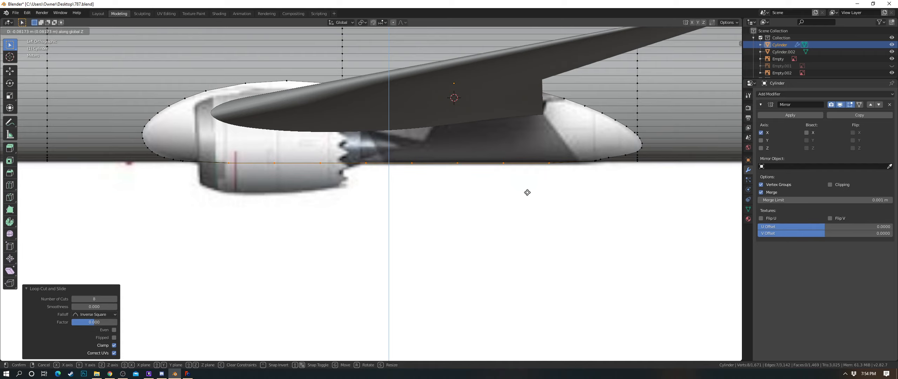
left_click(527, 192)
Step: Box-select only the middle vertices of the fairing's bottom edge and move them down about 0.04 m along global Z
key("z")
left_click(471, 192)
key("alt+a")
key("b")
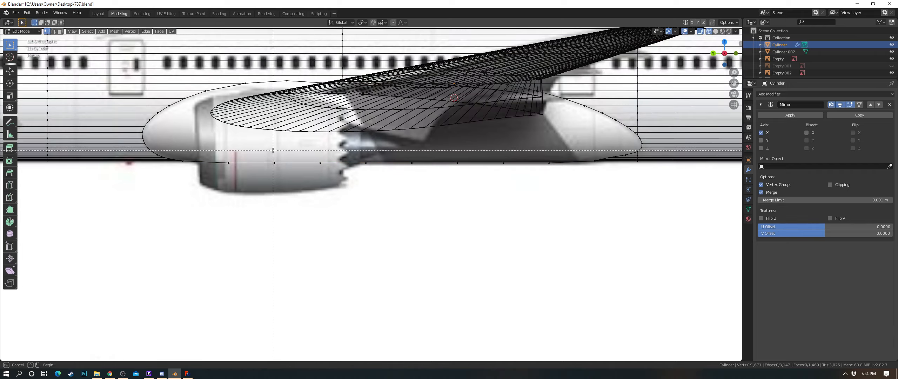
left_click_drag(272, 150, 507, 177)
key("z")
left_click(533, 177)
key("g")
key("z")
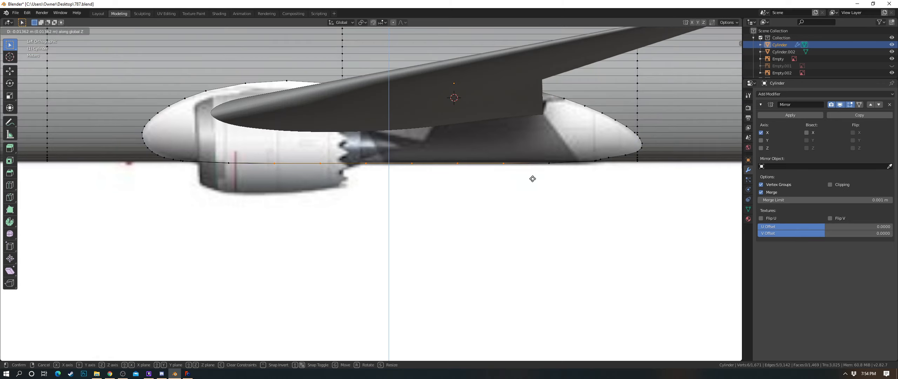
left_click(531, 179)
Step: Add the vertices near both ends of the bottom edge to the selection and duplicate the row about 0.3 m along negative X
middle_click_drag(531, 176, 475, 181)
key("ctrl+KP_3")
scroll(453, 182, "up", 3)
key("z")
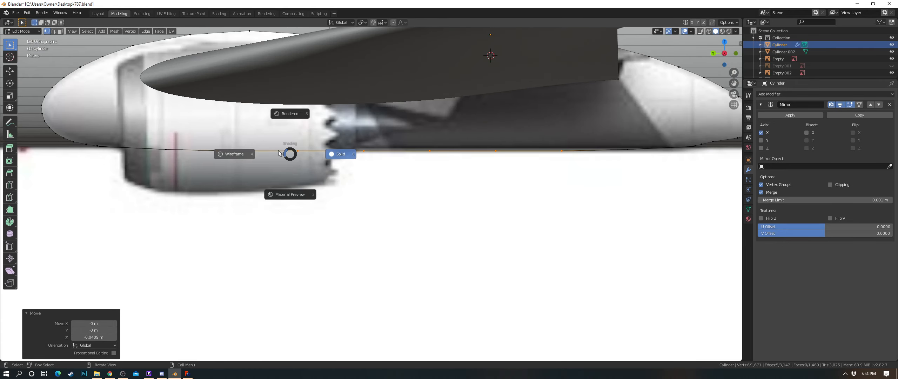
left_click(234, 152)
key("c")
left_click(166, 150)
key("Escape")
key("c")
left_click(623, 151)
key("Escape")
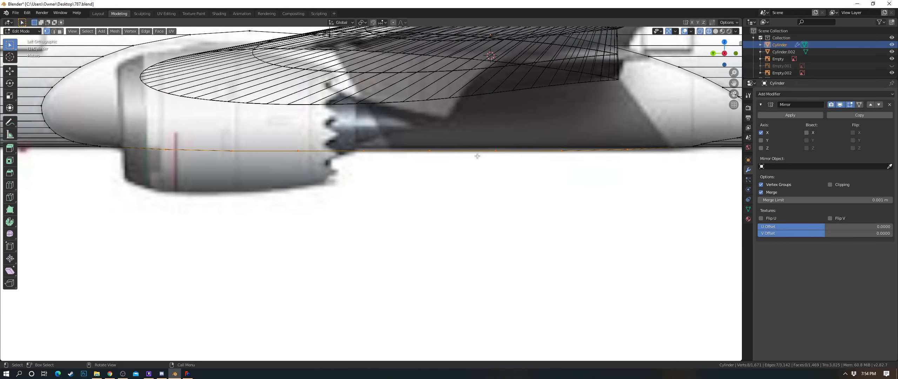
middle_click_drag(477, 156, 489, 105)
key("ctrl+KP_1")
scroll(488, 105, "up", 9)
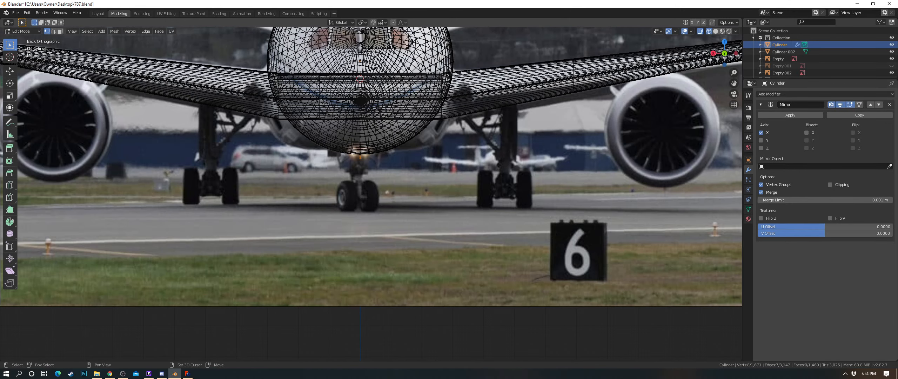
key("shift+d")
key("x")
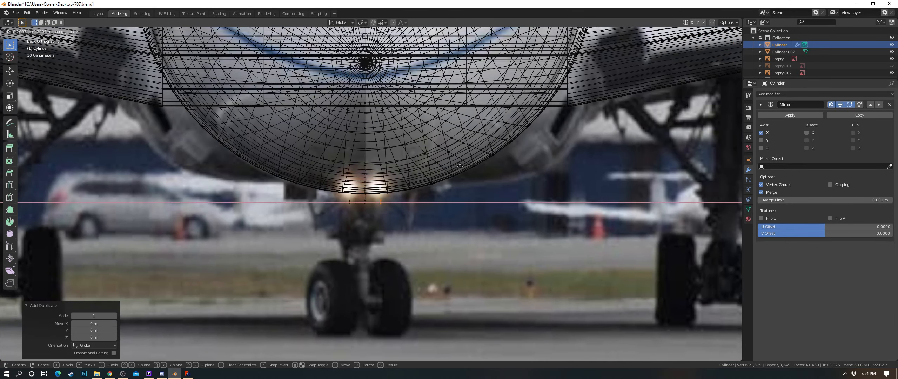
left_click(466, 164)
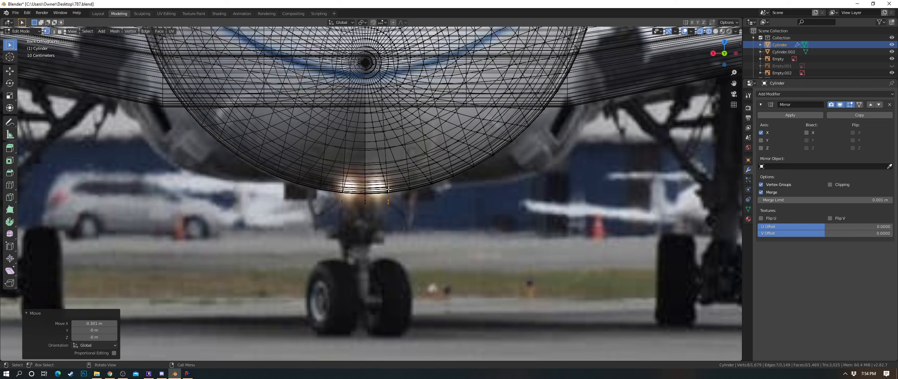
Step: Fill the first face at the front end between the original bottom edge and the duplicated row
scroll(443, 195, "up", 3)
scroll(467, 193, "down", 10)
middle_click_drag(521, 193, 444, 180)
key("z")
left_click(466, 181)
mouse_move(464, 206)
middle_mouse_down()
mouse_move(446, 198)
mouse_move(440, 154)
middle_mouse_up()
key("a")
key("alt+a")
scroll(190, 154, "up", 2)
left_click(142, 157, "shift")
left_click(199, 168, "shift")
left_click(199, 160, "shift")
key("f")
Step: Fill the remaining faces of the first belly strip from the front to the rear corner of the opening
left_click(199, 160)
left_click(200, 169, "shift")
key("f")
key("f")
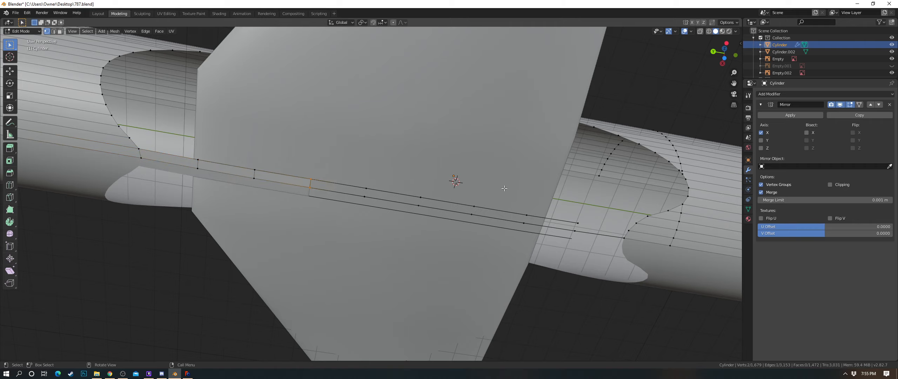
key("f")
key("f")
key("f")
key("f")
key("f")
key("f")
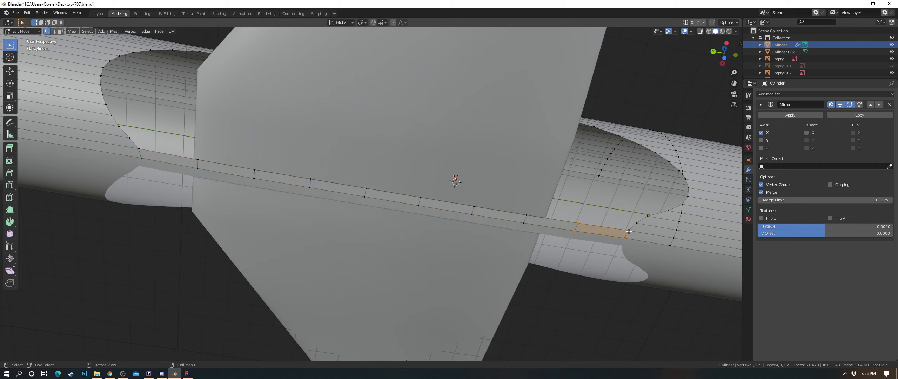
Step: Reapply smooth shading to the fuselage in Object Mode and return to vertex editing
key("a")
key("a")
key("Tab")
right_click(682, 220)
left_click(682, 220)
key("Tab")
Step: Select the outer row of vertices on the filled belly strip and duplicate it about 0.295 m along negative X
left_click(198, 160, "alt")
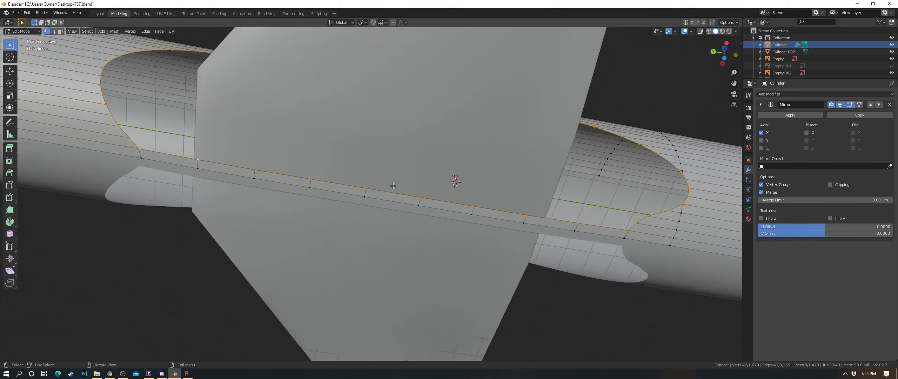
scroll(161, 151, "up", 1)
left_click(161, 153)
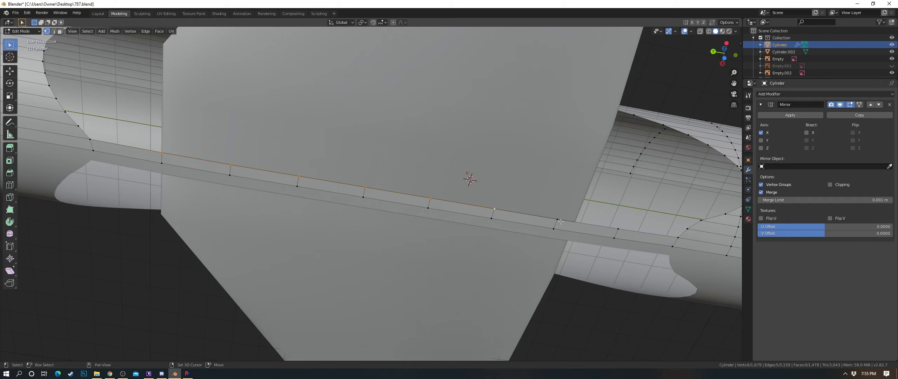
left_click(615, 230, "shift")
key("shift+z")
scroll(600, 229, "down", 5)
middle_click_drag(463, 199, 467, 205)
key("shift+d")
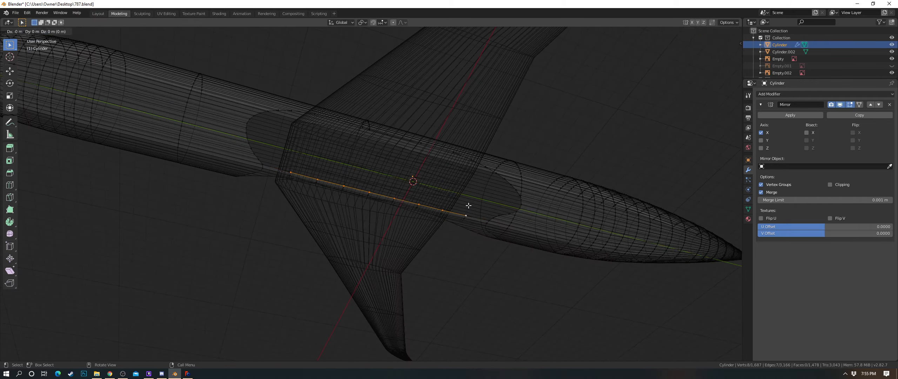
right_click(467, 204)
key("ctrl+KP_1")
scroll(491, 196, "up", 4)
key("g")
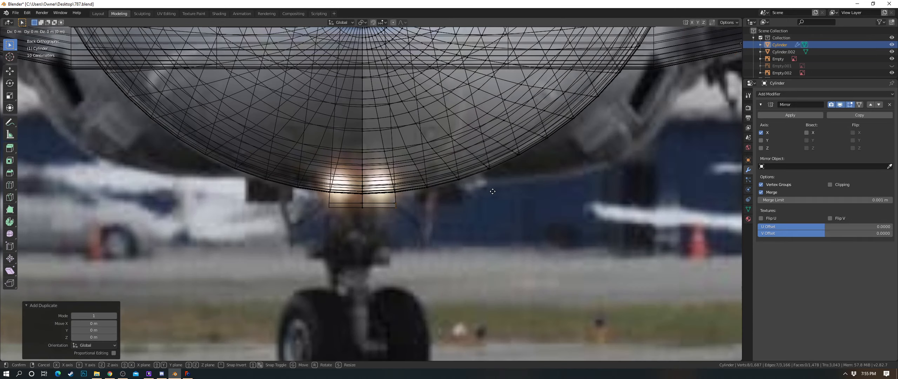
key("x")
left_click(524, 183)
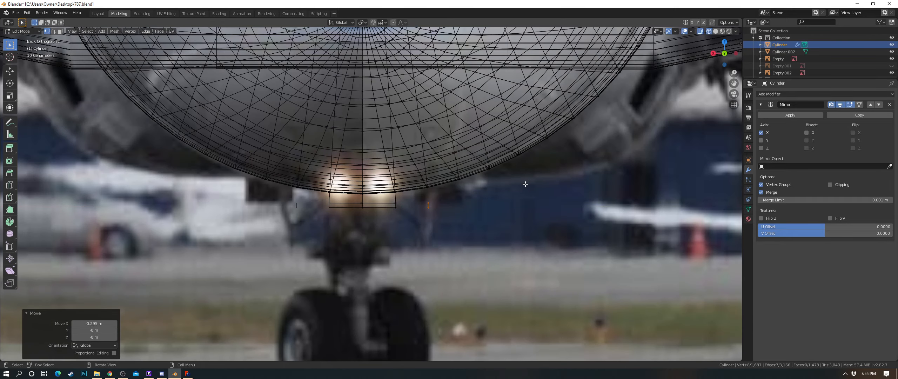
Step: Lengthen the duplicated row by scaling it about 1.03 along global Y
key("ctrl+KP_3")
scroll(495, 179, "down", 3)
key("z")
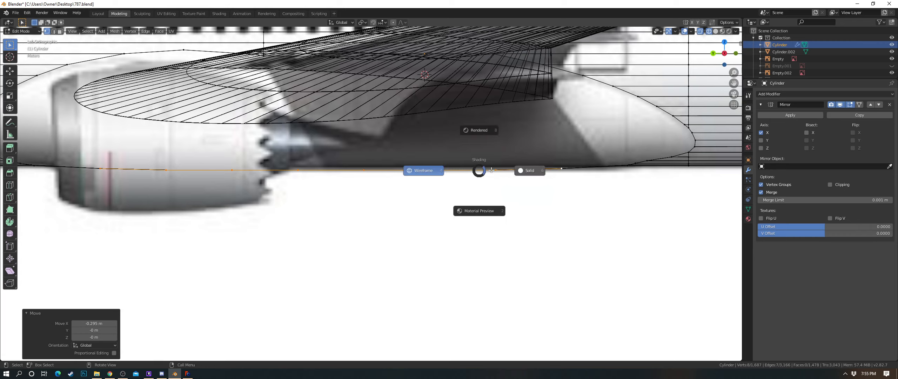
left_click(529, 170)
scroll(529, 170, "down", 3)
mouse_move(547, 196)
middle_mouse_down()
mouse_move(542, 137)
mouse_move(557, 124)
middle_mouse_up()
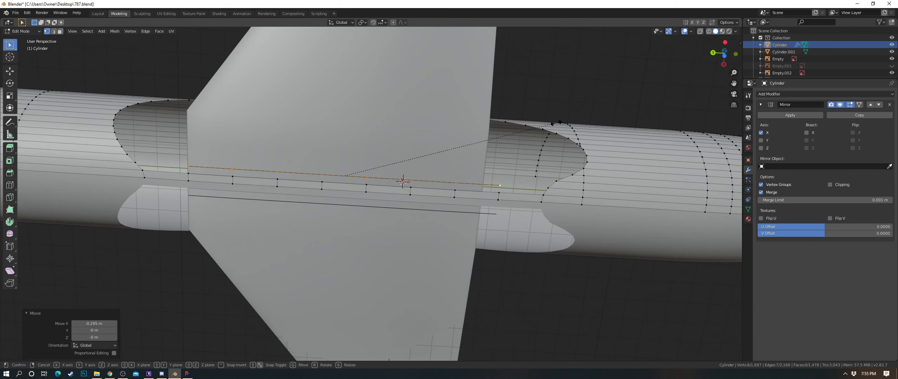
key("s")
key("y")
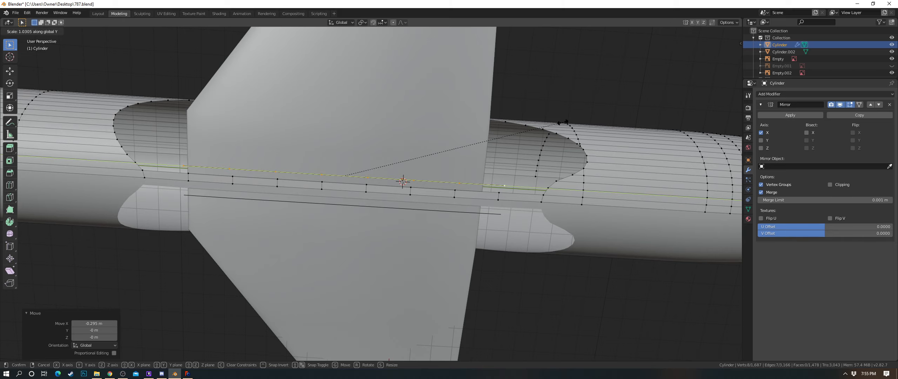
left_click(562, 122)
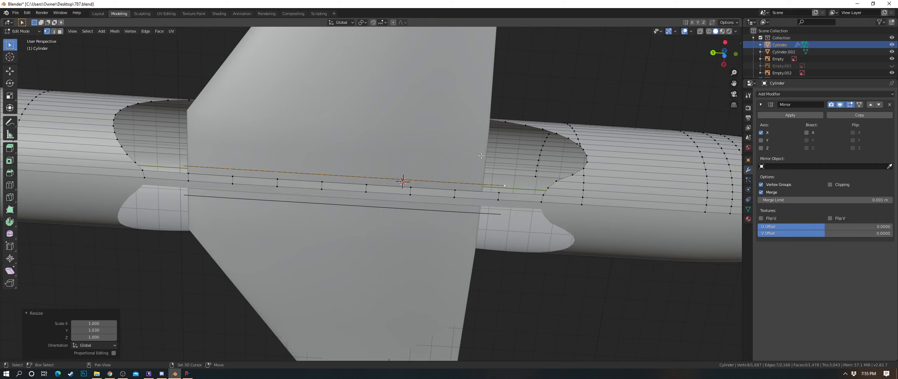
Step: Duplicate the row again about 0.317 m along negative X and scale the copy about 1.05 along Y
key("shift+d")
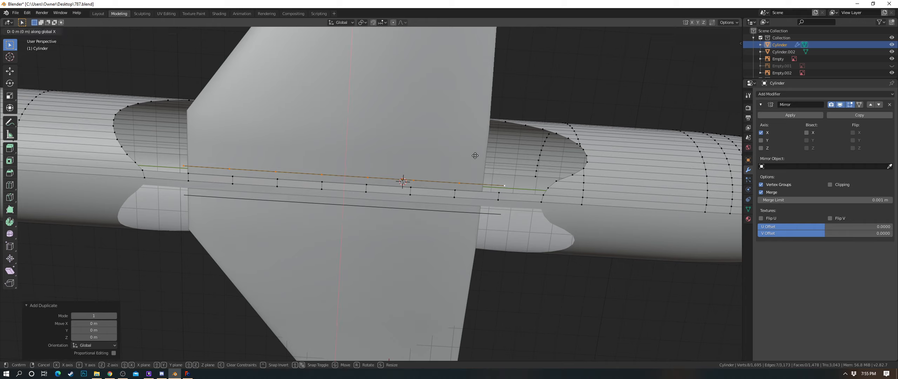
key("x")
left_click(540, 149)
key("s")
key("y")
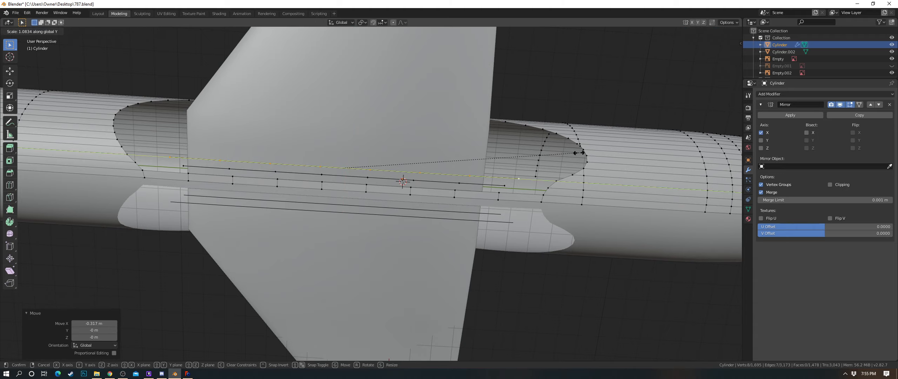
left_click(572, 151)
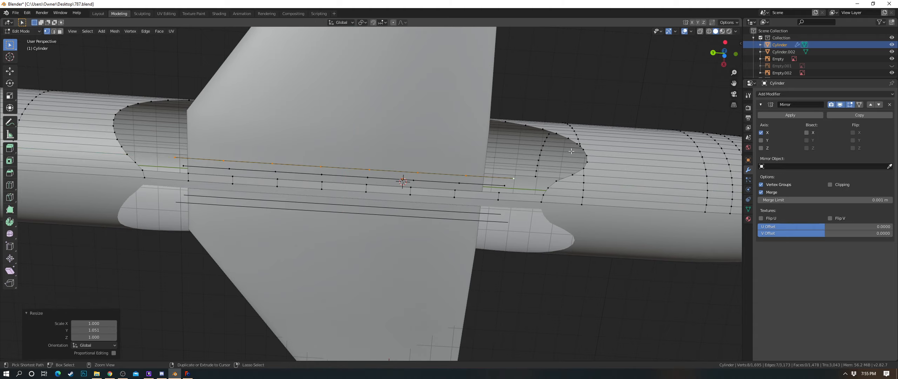
Step: Compare the outermost row with the rear reference photo and raise it about 0.005 m along global Z
key("ctrl+KP_1")
scroll(490, 173, "up", 8)
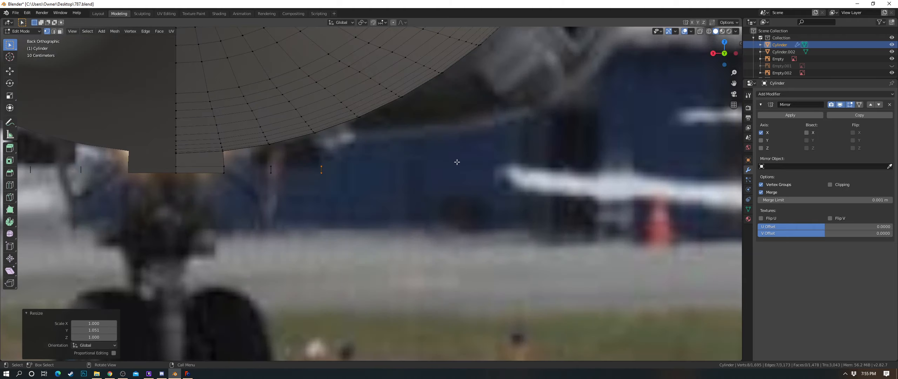
scroll(459, 158, "down", 6)
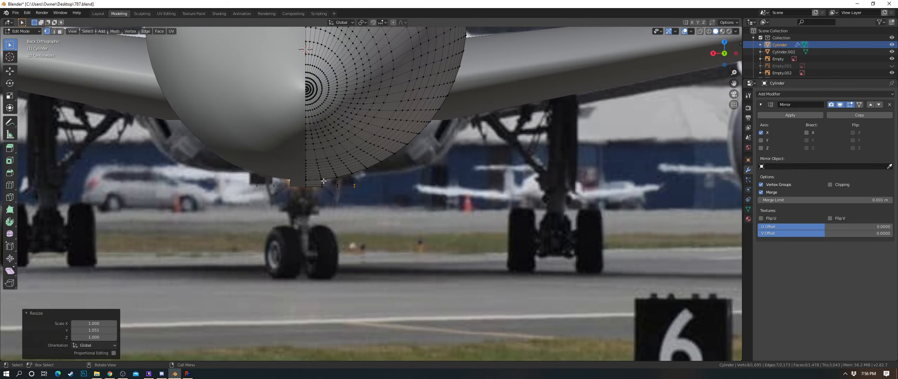
key("shift+z")
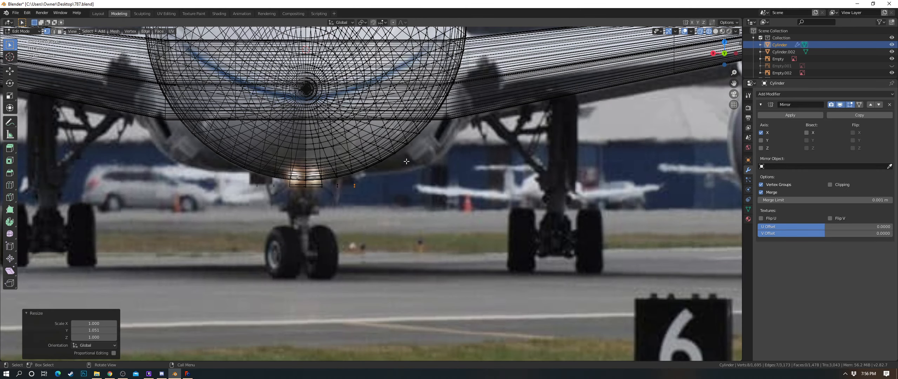
scroll(408, 175, "up", 5)
key("shift+z")
key("g")
key("z")
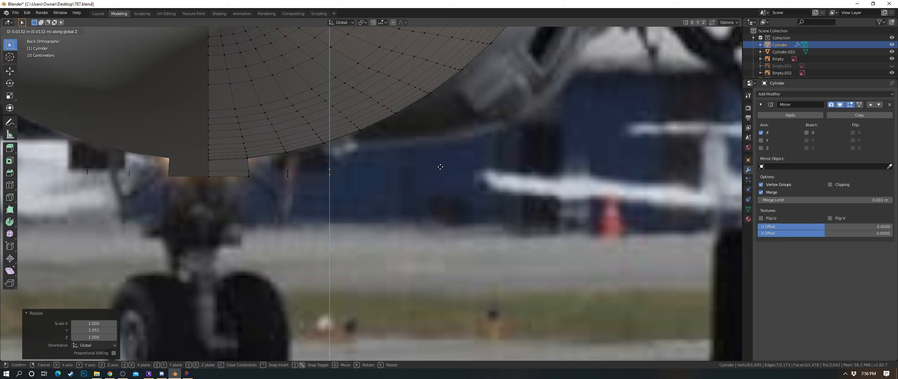
key("Escape")
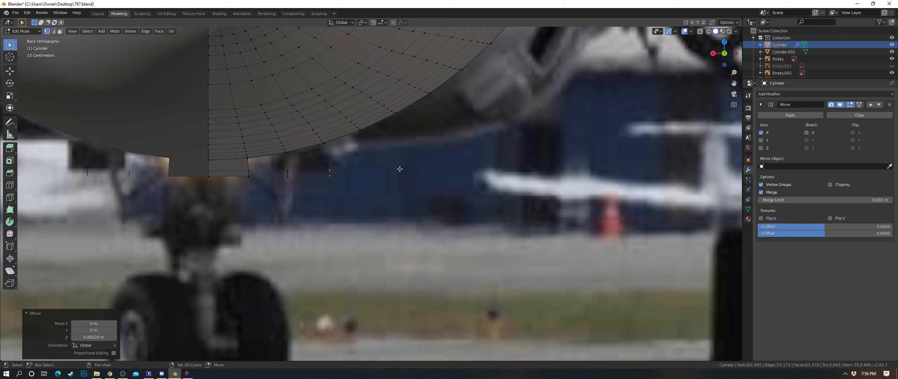
Step: Duplicate the outermost row about 0.298 m along negative X and raise the copy about 0.021 m along Z
key("shift+d")
key("x")
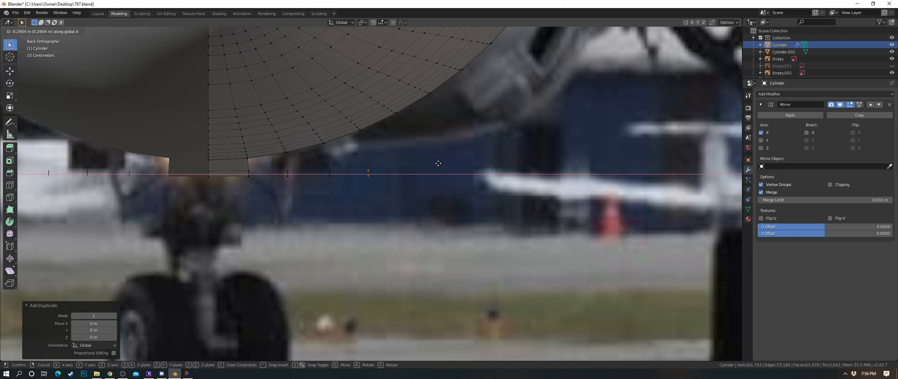
left_click(439, 163)
key("g")
key("z")
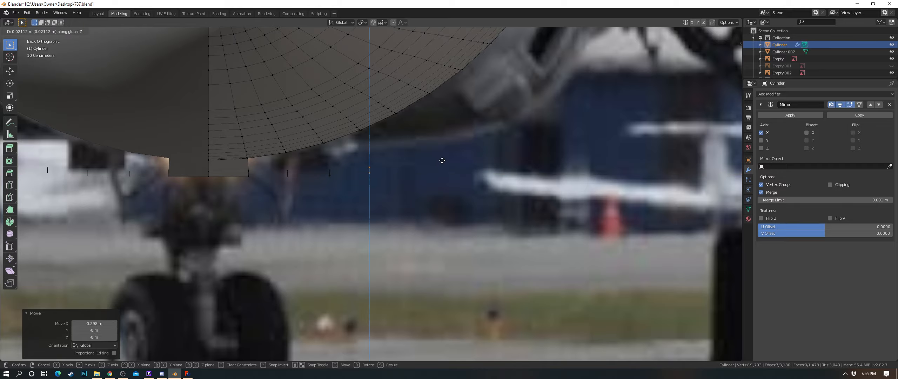
left_click(442, 160)
Step: Lengthen the newest outer row by scaling it about 1.037 along global Y
middle_click_drag(528, 214, 451, 165)
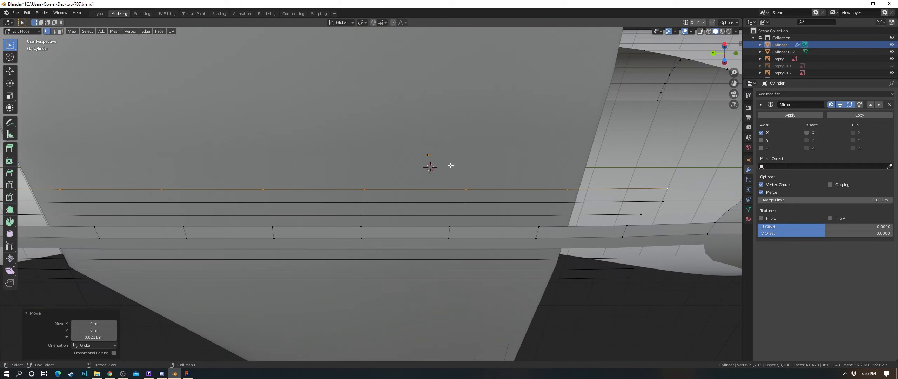
scroll(451, 166, "down", 5)
key("s")
key("y")
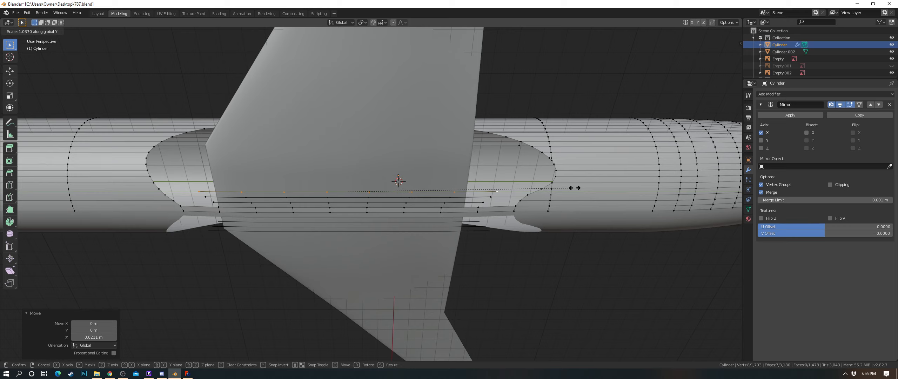
left_click(574, 188)
middle_click_drag(543, 195, 544, 180)
scroll(181, 211, "up", 2)
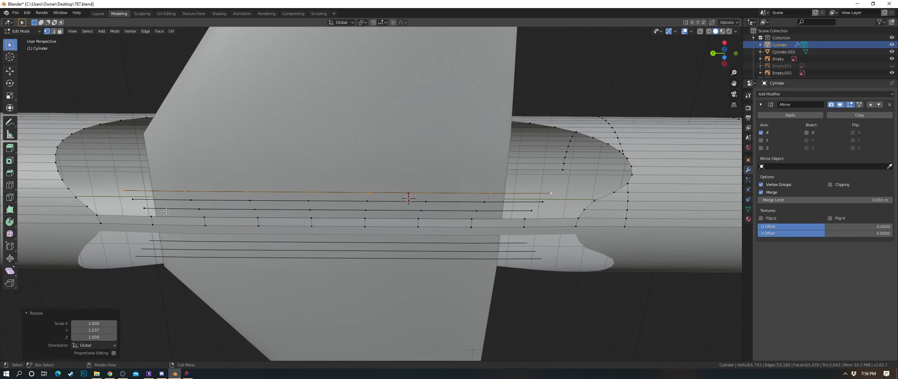
Step: Fill faces from front to rear between the finished belly strip and the nearest duplicated row
left_click(89, 205)
key("f")
key("f")
key("f")
key("f")
key("f")
key("f")
key("f")
key("f")
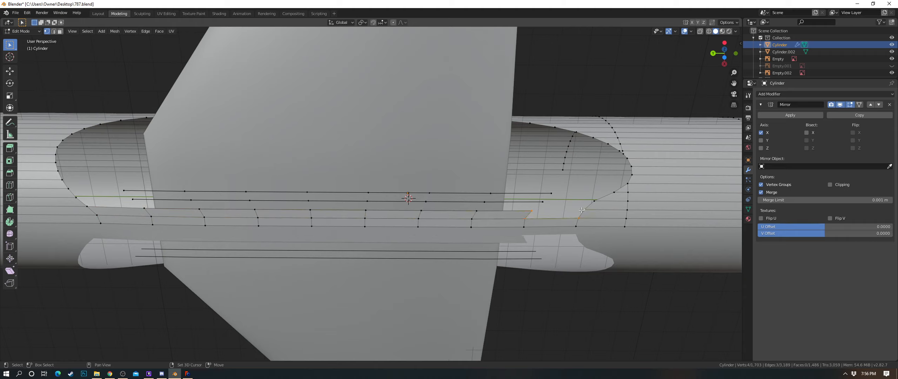
key("f")
Step: Fill the next strip of faces from rear to front, joining the first and second duplicated rows and the opening's edge
key("f")
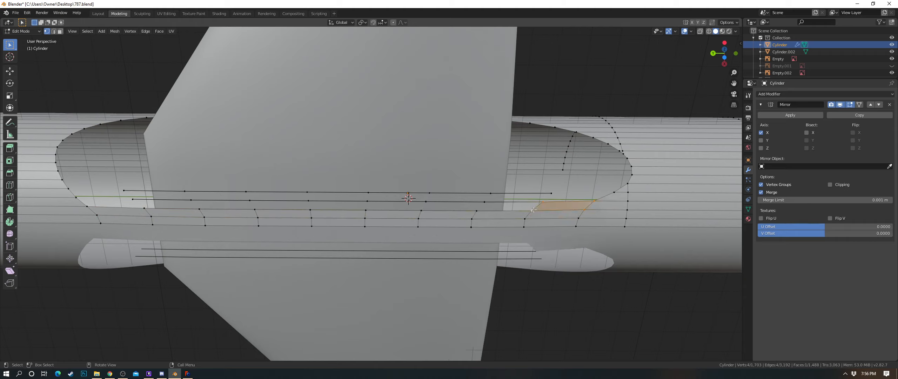
key("f")
key("f")
key("f")
key("f")
key("f")
key("f")
key("f")
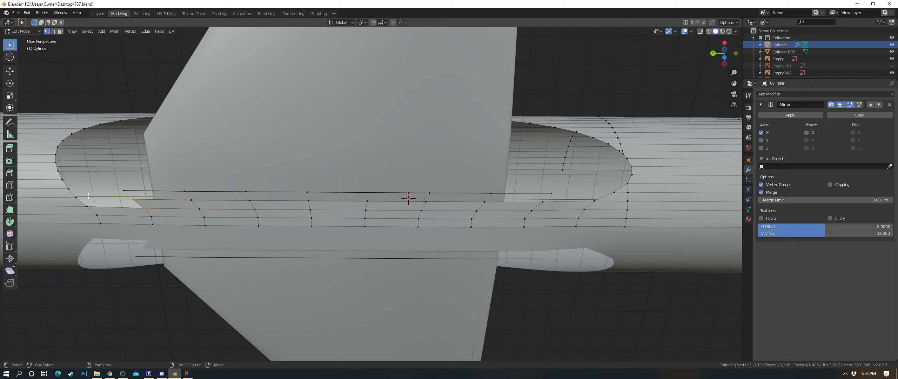
key("f")
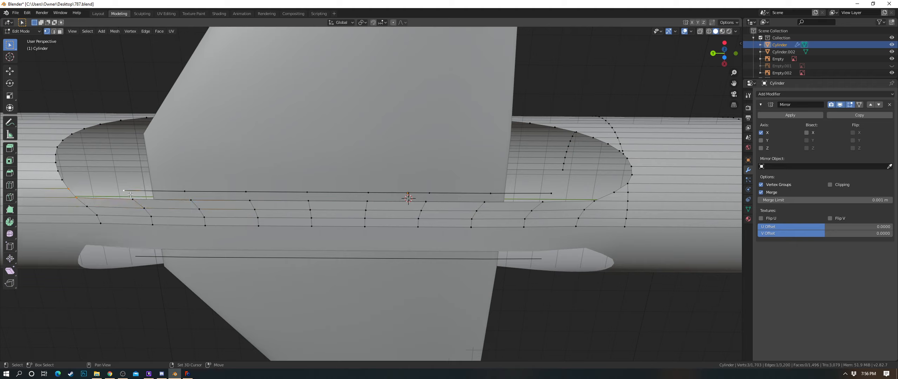
Step: Fill the outermost strip of faces up to the last duplicated row along the wing root, including the strip's end
key("f")
key("f")
key("f")
key("f")
key("f")
key("f")
key("f")
key("f")
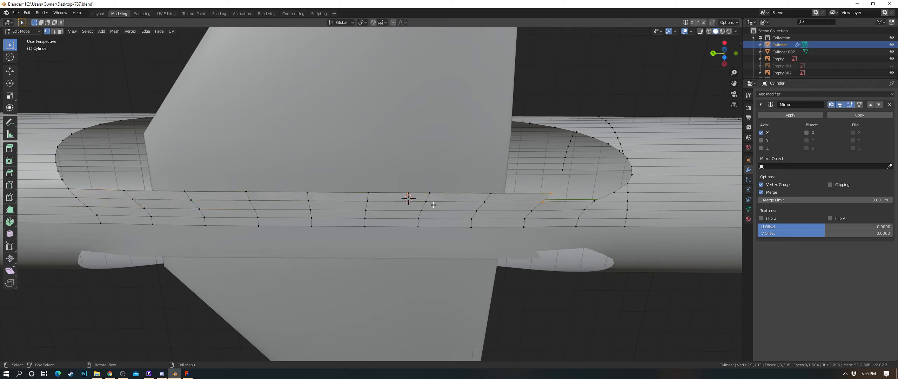
Step: Inspect the filled fairing surface in Object Mode, then return to editing the fuselage mesh
key("a")
key("Tab")
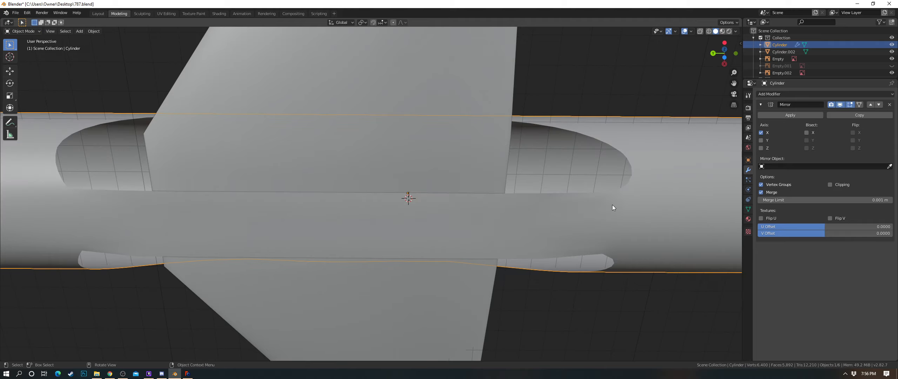
right_click(613, 204)
scroll(467, 185, "down", 5)
middle_click_drag(468, 182, 464, 214)
scroll(547, 242, "up", 4)
key("Tab")
middle_click_drag(205, 165, 170, 161)
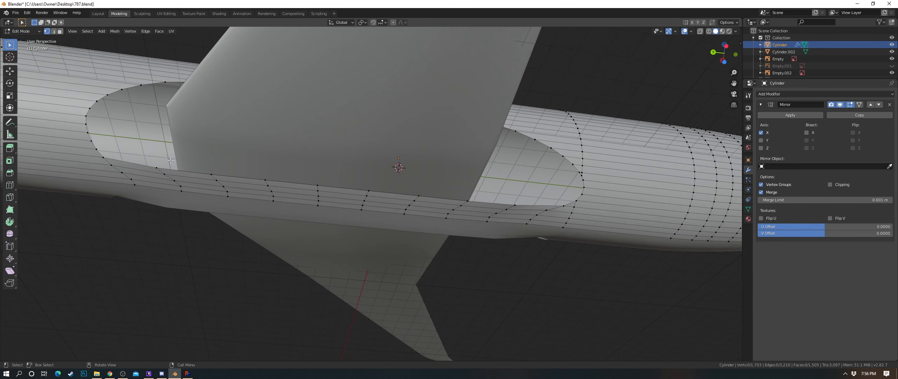
Step: Duplicate the fairing's outer row about 0.317 m along negative X and 0.038 m upward, and rotate the copy about -7.56°
left_click(217, 170, "shift")
key("ctrl+KP_1")
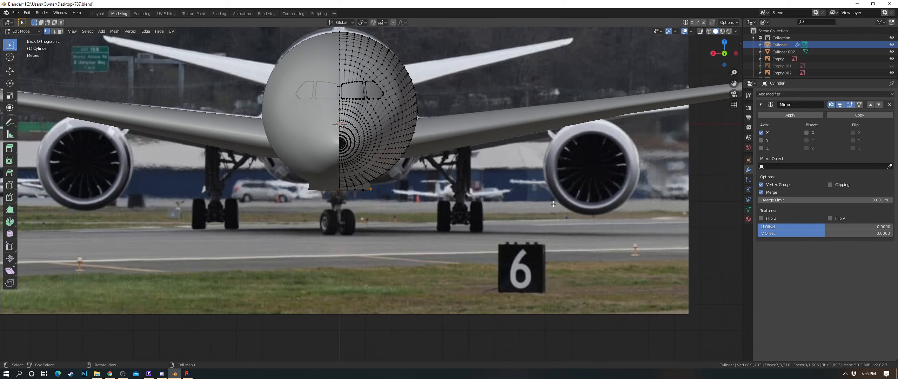
scroll(460, 183, "up", 5)
key("shift+d")
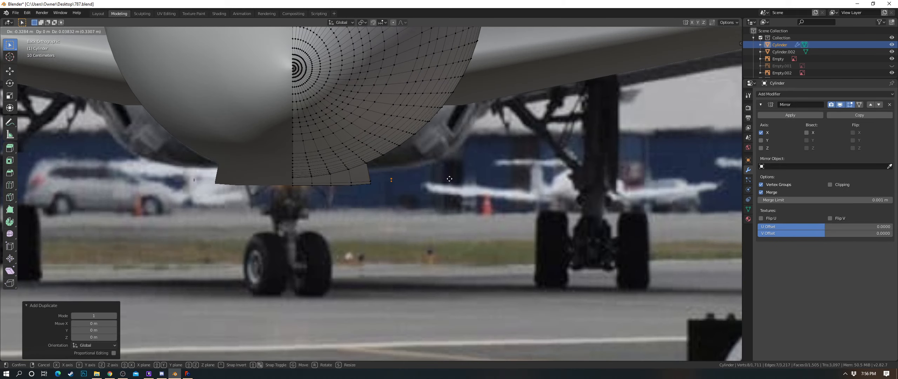
left_click(450, 178)
scroll(390, 177, "up", 5)
key("r")
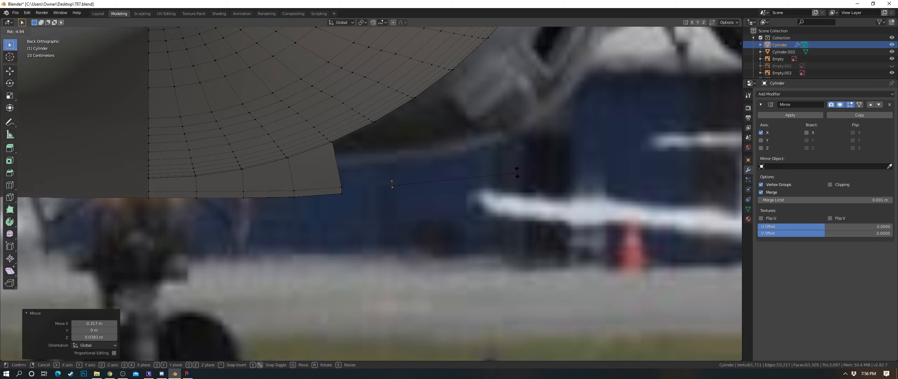
left_click(518, 167)
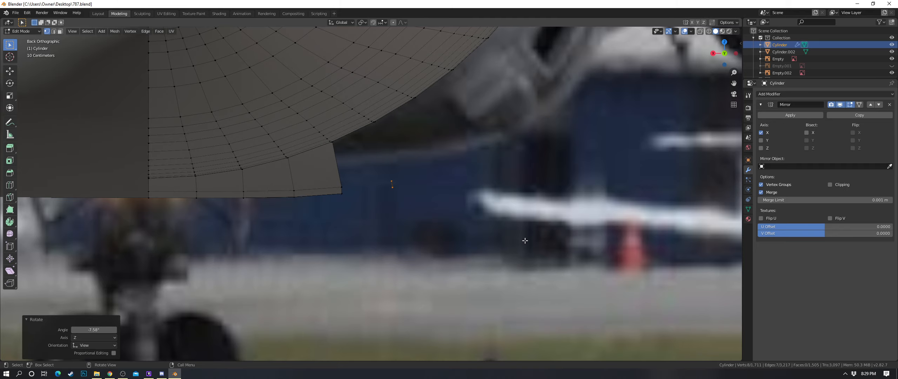
Step: Duplicate the newest row about 0.345 m along negative X and about 0.0385 m up along Z
scroll(452, 180, "up", 1)
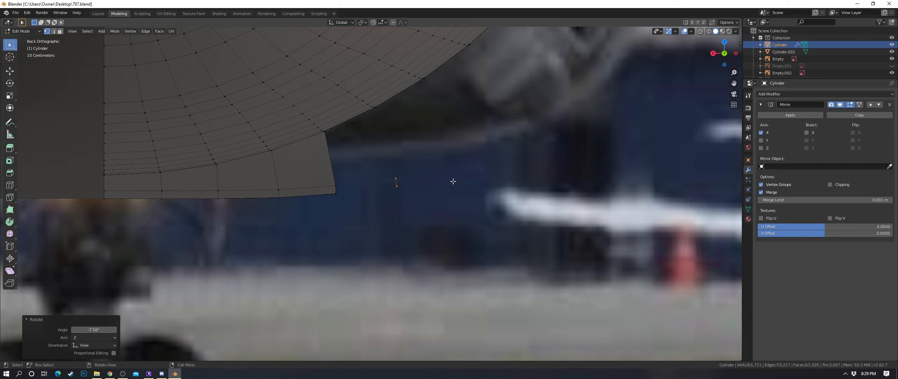
scroll(491, 164, "down", 7)
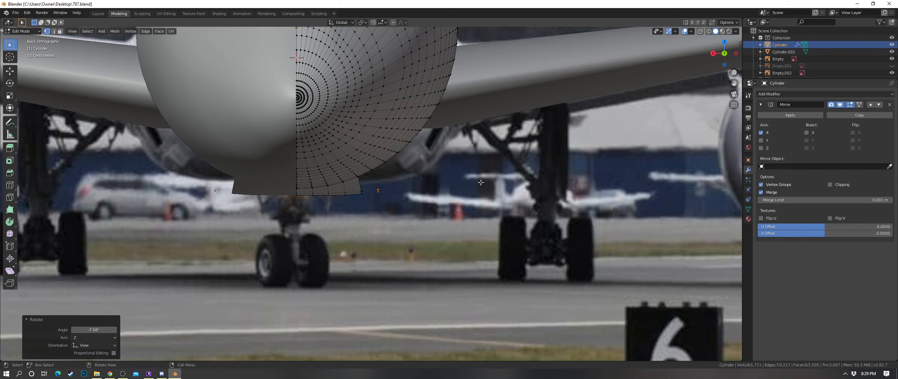
scroll(481, 181, "up", 4)
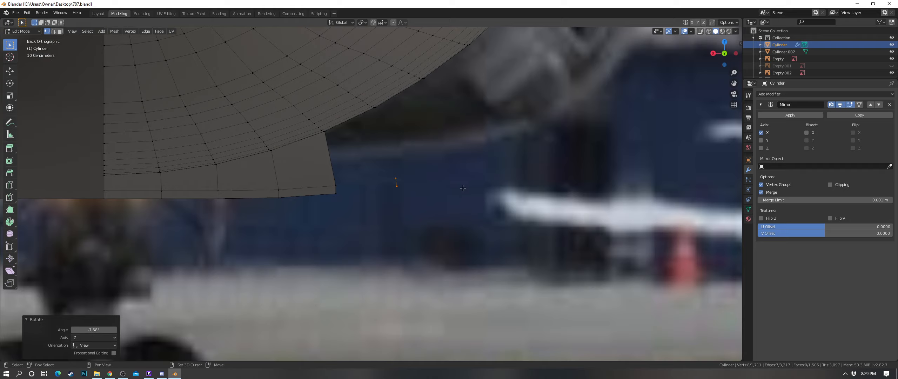
key("shift+d")
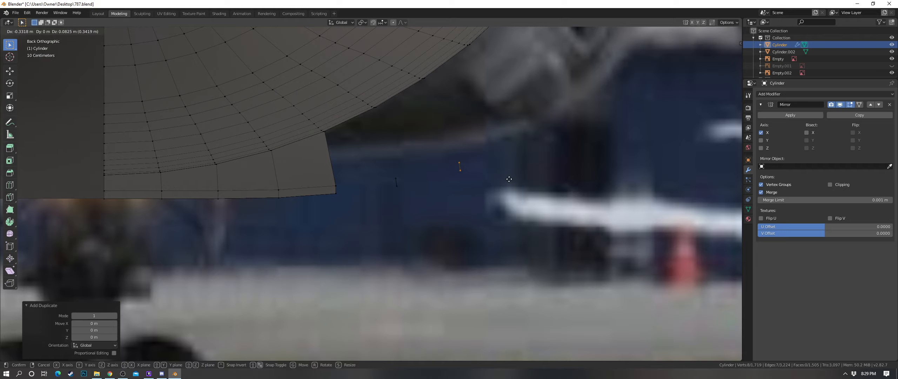
left_click(510, 188)
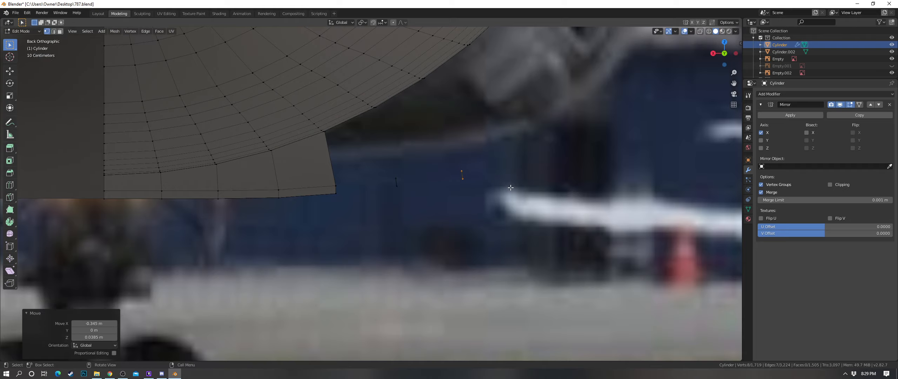
Step: Compare the placement of the new fairing rows with the belly and wing root in the aircraft reference photo
scroll(491, 190, "down", 8)
scroll(356, 184, "down", 4)
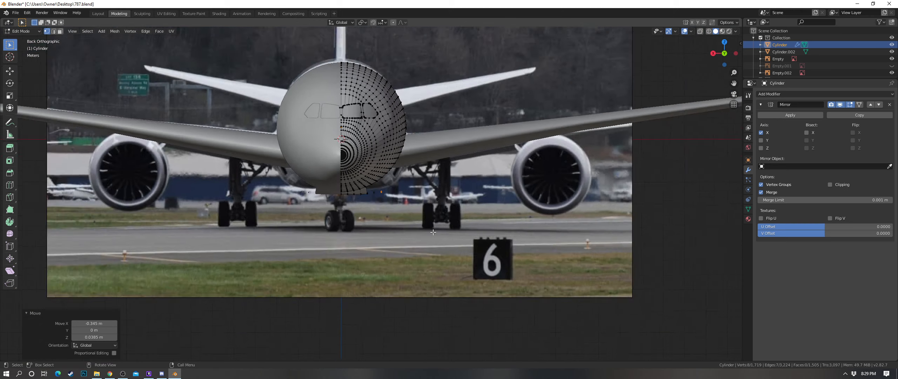
scroll(428, 185, "up", 3)
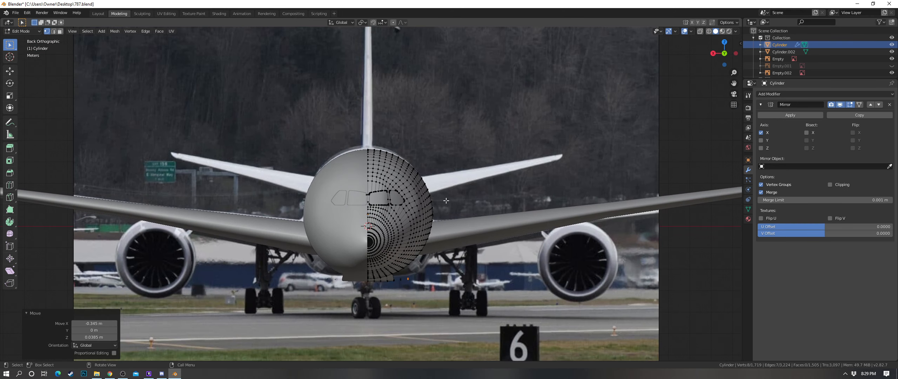
middle_click_drag(438, 149, 441, 151, "shift")
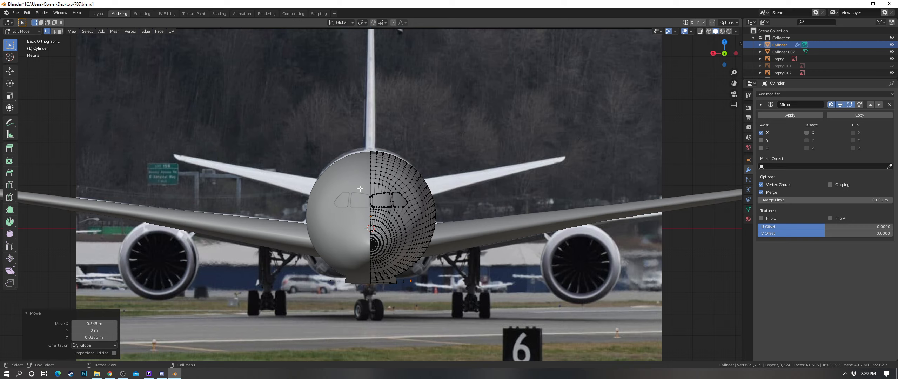
middle_click_drag(395, 217, 344, 137, "shift")
scroll(345, 137, "up", 5)
middle_click_drag(316, 215, 327, 204, "shift")
scroll(326, 205, "up", 1)
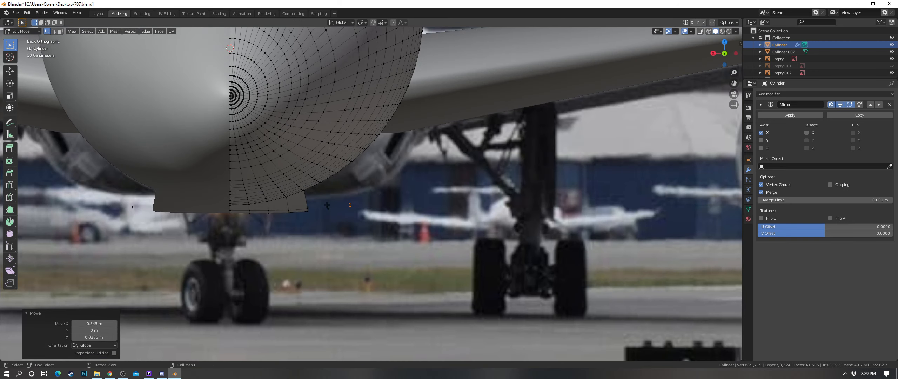
scroll(346, 189, "down", 5)
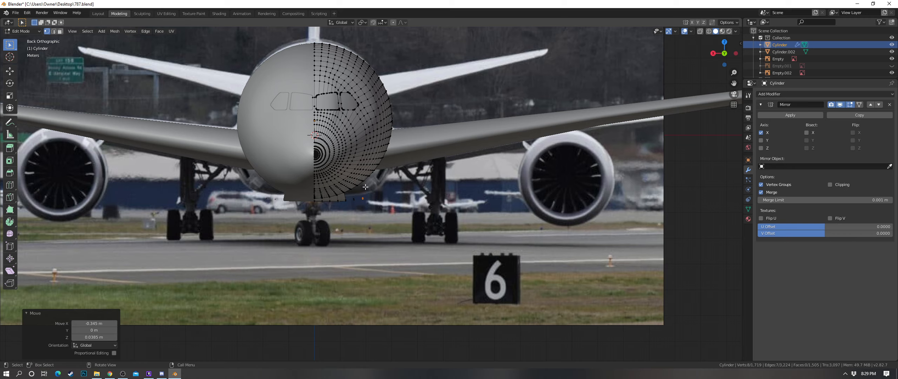
scroll(365, 187, "up", 8)
scroll(344, 217, "up", 1)
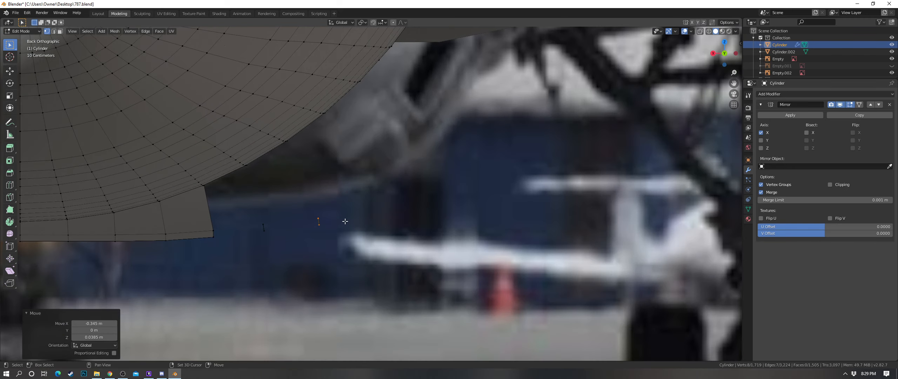
Step: Duplicate the newest row about 0.35 m along negative X, rotate the copy about -12.7°, and lower it about 0.015 m
key("shift+d")
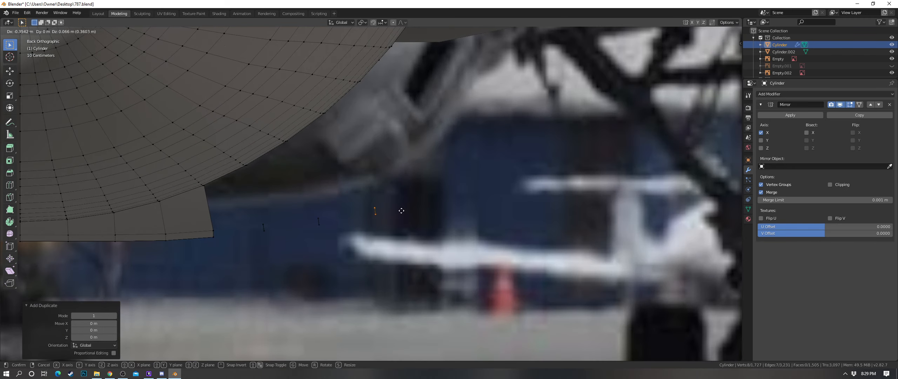
left_click(401, 210)
key("r")
left_click(403, 199)
key("g")
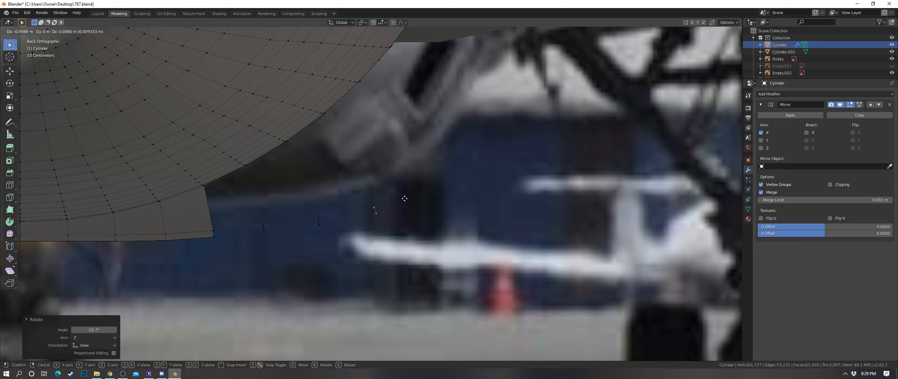
left_click(406, 198)
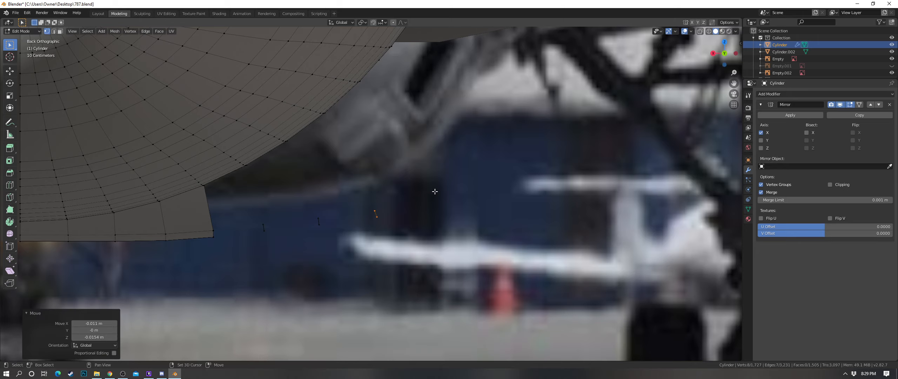
Step: Duplicate the outermost row about 0.3 m further out and 0.1 m up, rotating the copy about -6.93° and another -4.82°
middle_click_drag(430, 197, 382, 218, "shift")
key("shift+d")
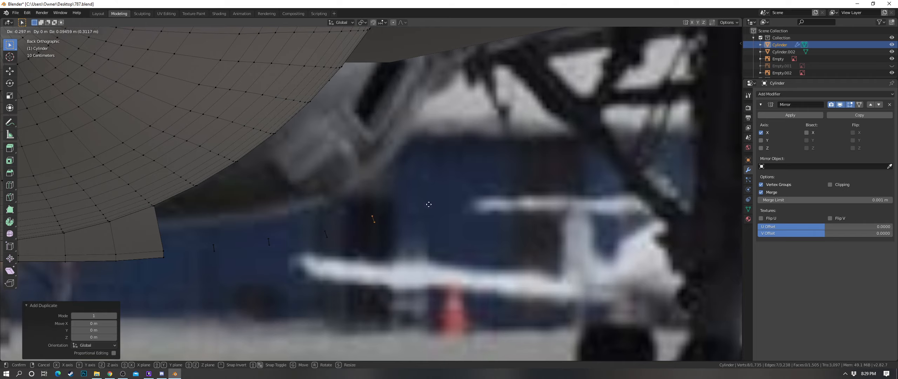
left_click(433, 202)
key("r")
left_click(431, 190)
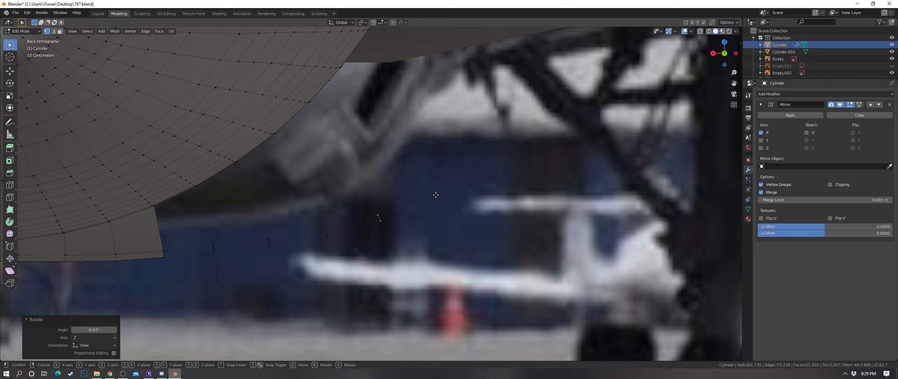
key("g")
left_click(436, 192)
key("r")
left_click(435, 187)
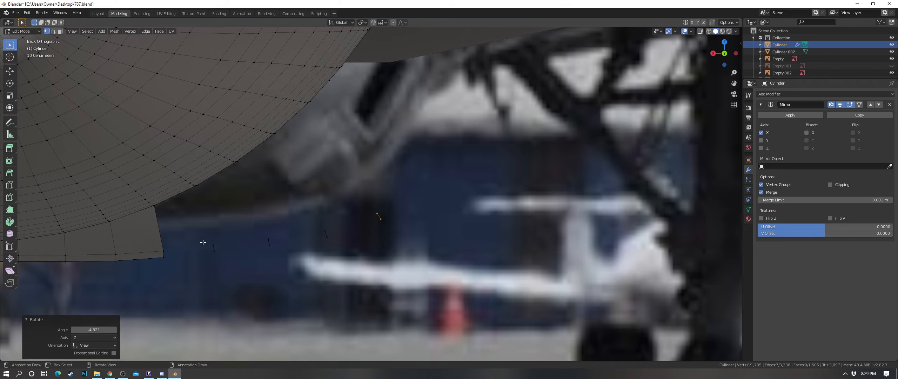
Step: Select the second of the four new rows, rotate it about -8.37°, and nudge it slightly upward and inward
left_click(275, 235)
key("c")
key("Escape")
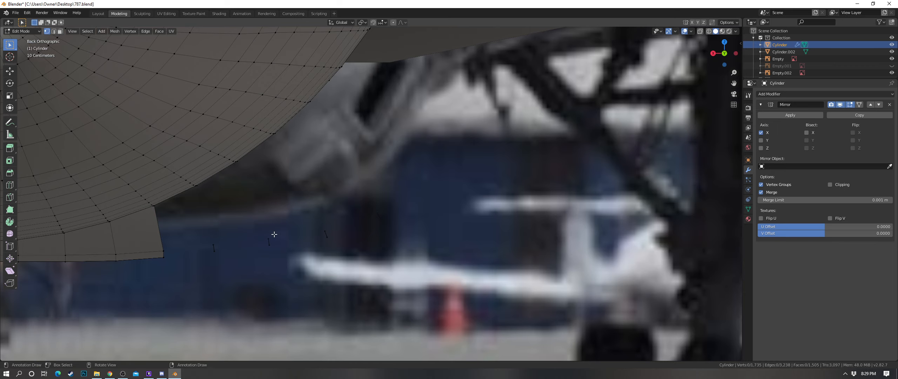
key("c")
left_click(273, 249)
key("Escape")
key("z")
left_click(269, 232)
key("c")
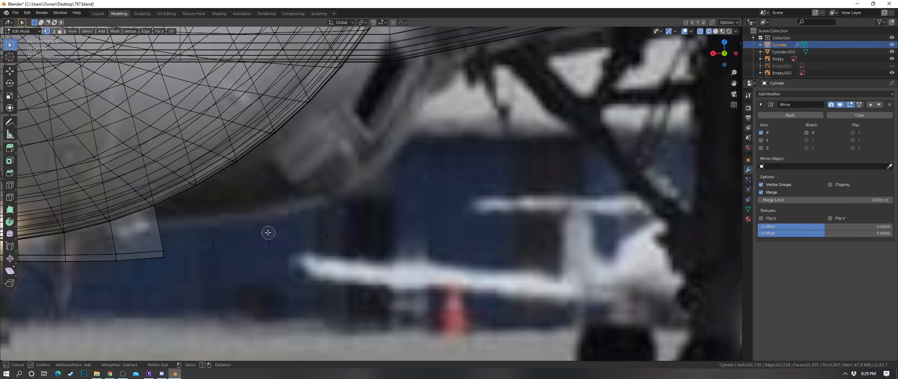
left_click(268, 238)
key("Escape")
key("z")
left_click(313, 256)
key("r")
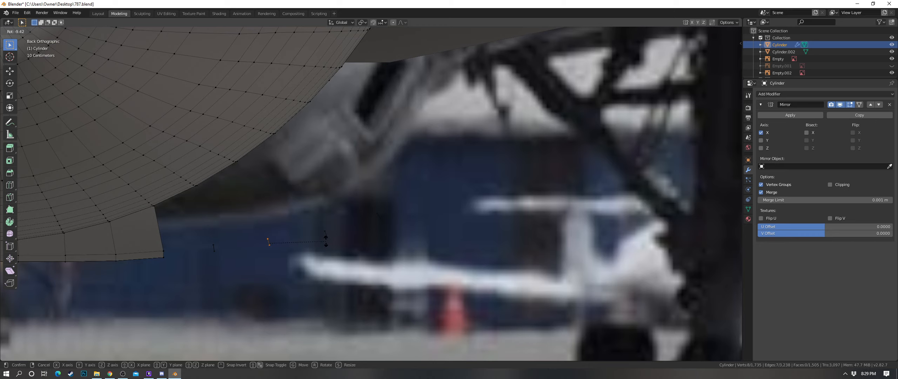
left_click(325, 240)
key("g")
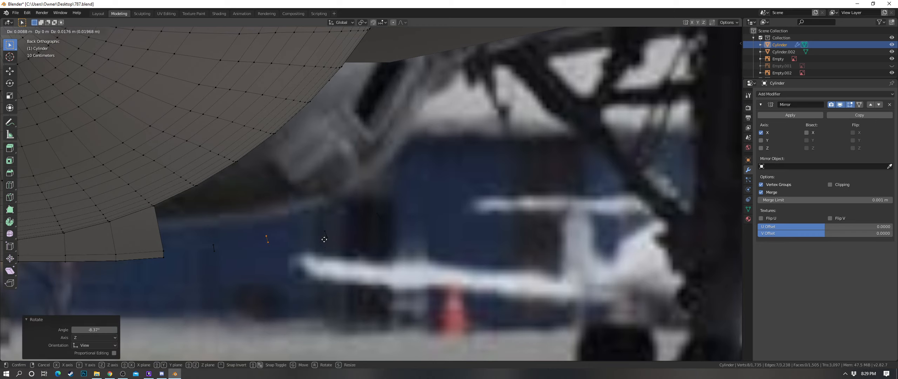
left_click(324, 240)
Step: Select the third new row, move it about 0.0088 m along X and 0.022 m along Z, and rotate it about 2°
key("a")
key("a")
key("z")
left_click(329, 233)
key("c")
left_click(328, 230)
key("Escape")
key("z")
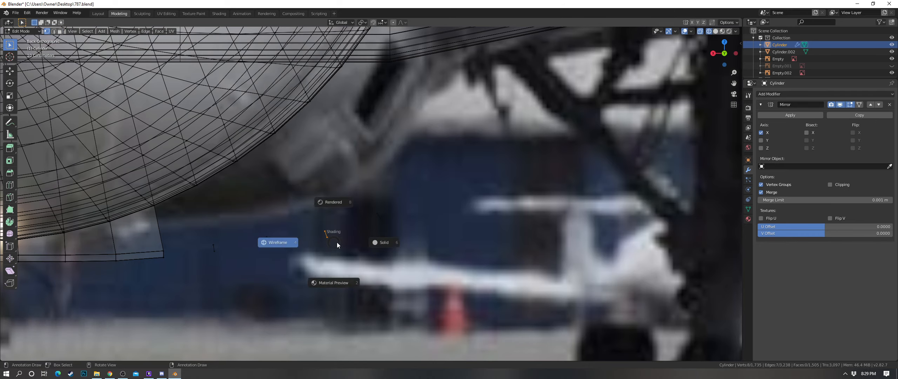
left_click(358, 240)
key("g")
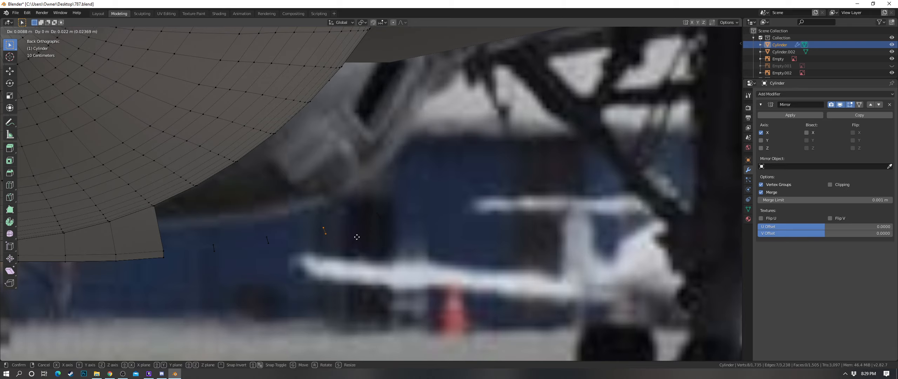
left_click(357, 237)
key("r")
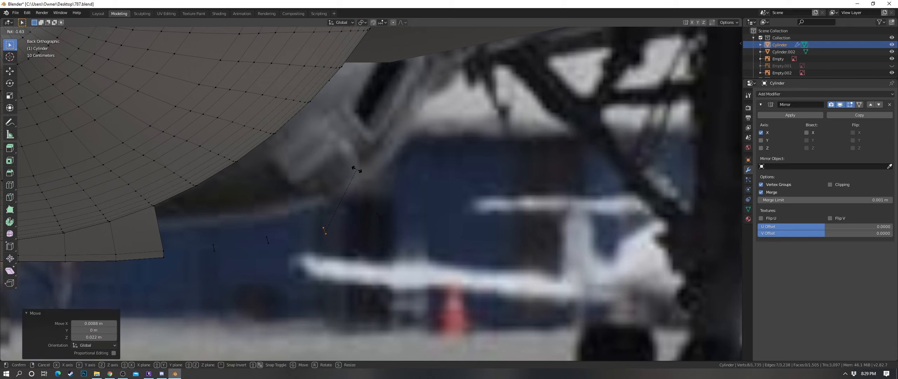
left_click(360, 171)
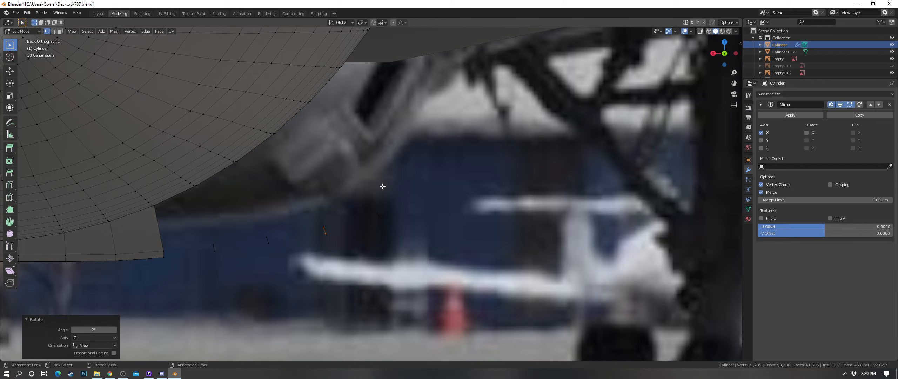
Step: Select the outermost new vertex row and stretch it slightly along the Y axis
key("z")
left_click(393, 216)
left_click_drag(371, 204, 396, 228)
key("z")
left_click(510, 210)
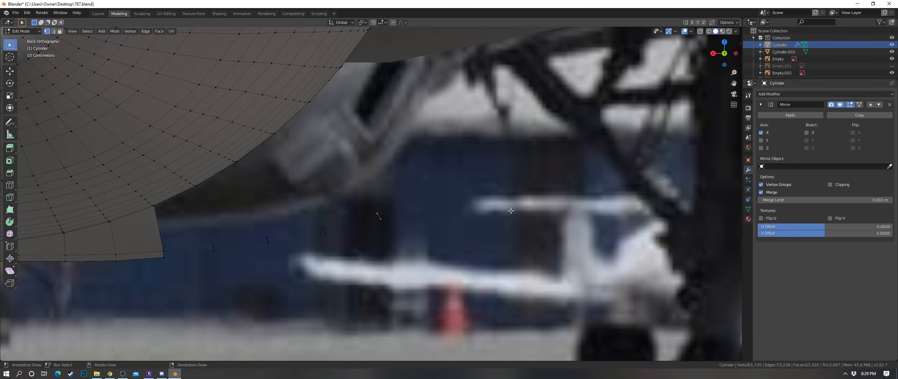
scroll(415, 211, "down", 4)
middle_click_drag(415, 211, 400, 198)
scroll(389, 189, "down", 4)
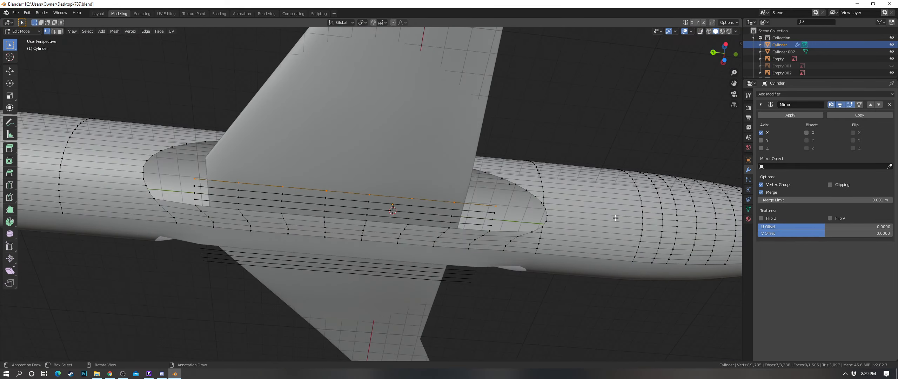
scroll(616, 218, "up", 1)
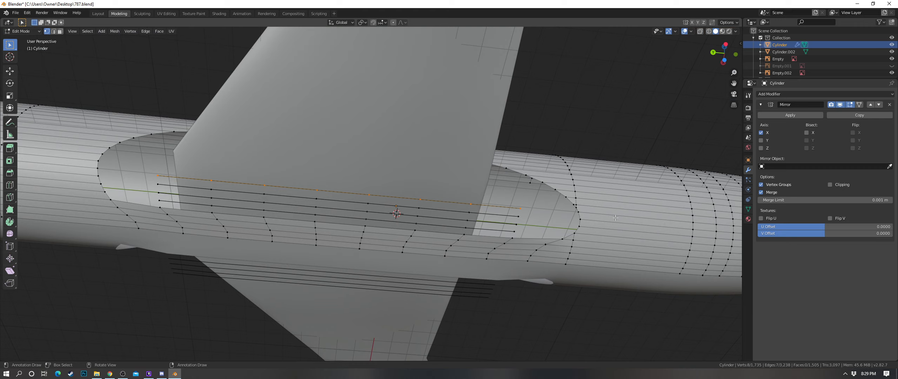
key("s")
key("y")
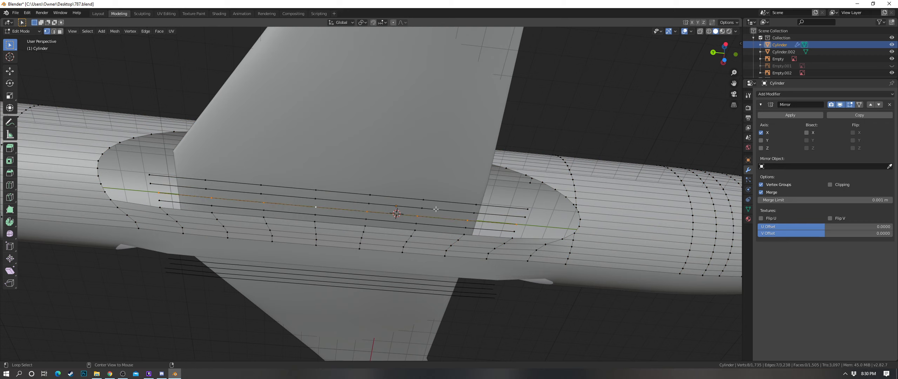
left_click(631, 217)
Step: Select the second new vertex row and scale it by about 1.012 along Y
key("a")
key("a")
left_click(377, 220, "alt")
key("s")
key("y")
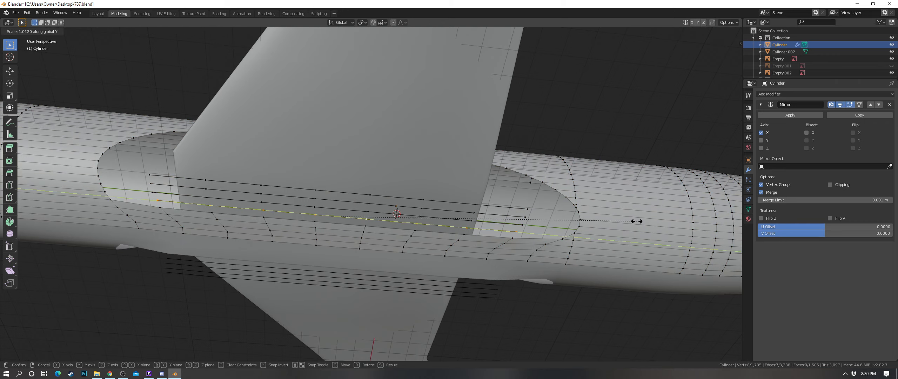
left_click(636, 221)
key("a")
key("a")
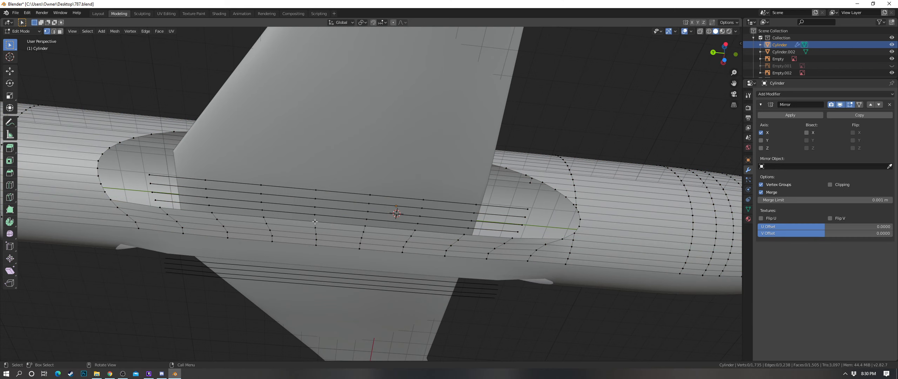
Step: Fill the strip of faces between the belly edge and the first new row, including the corners at the fuselage opening
left_click(264, 216, "shift")
key("f")
key("f")
key("f")
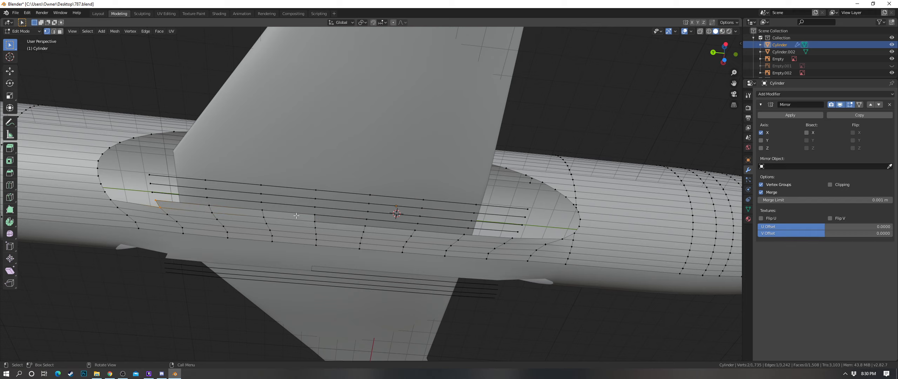
left_click(111, 200, "shift")
key("f")
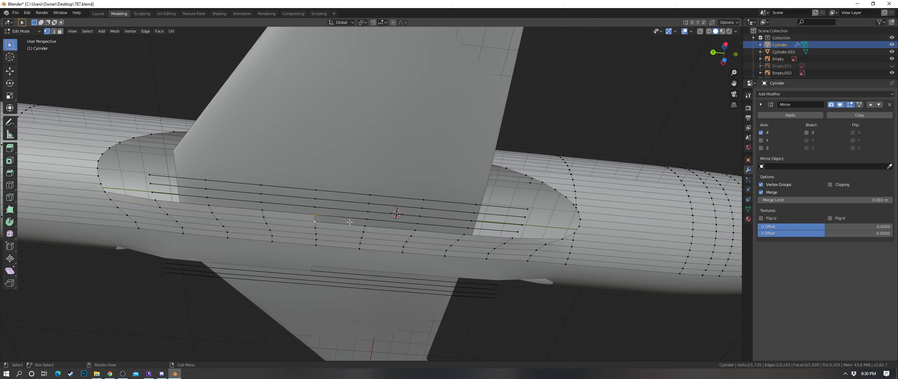
key("f")
key("f")
key("f")
key("f")
key("f")
key("a")
key("alt+a")
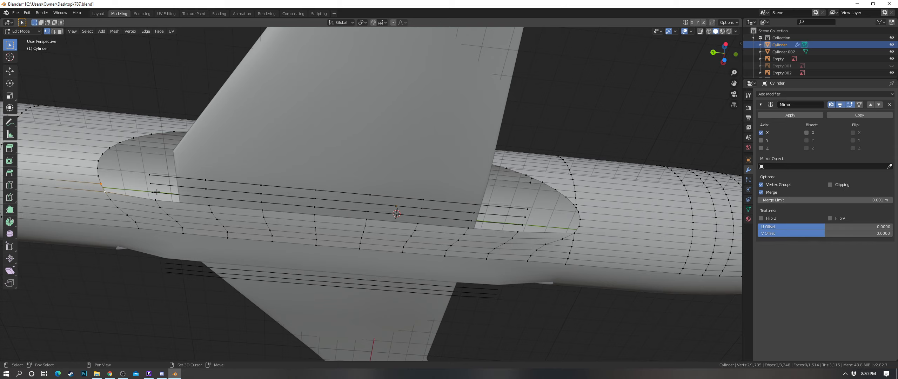
Step: Fill the strip of faces between the first and second new rows, out to the rear of the fuselage opening
left_click(154, 195, "shift")
key("f")
key("f")
key("f")
key("f")
key("f")
key("f")
key("f")
key("f")
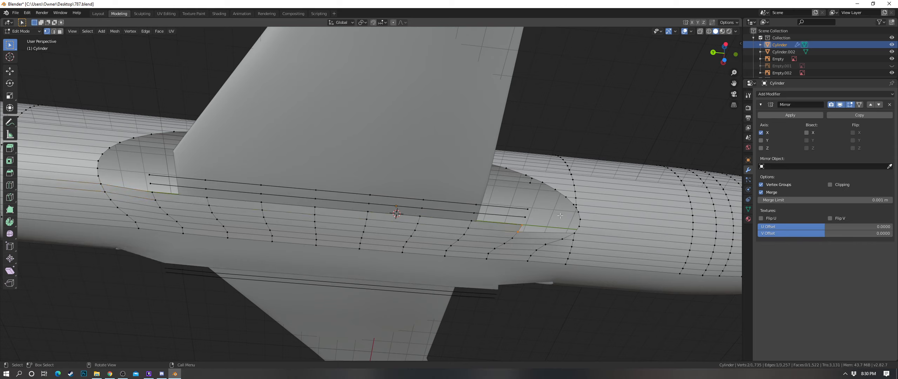
key("f")
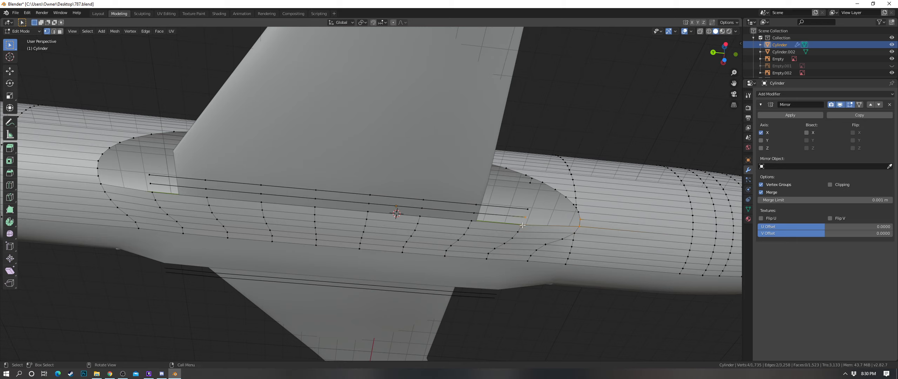
Step: Fill the strip between the second and third new rows, closing both ends against the fuselage opening
key("f")
key("f")
key("f")
key("f")
key("f")
key("f")
key("f")
key("f")
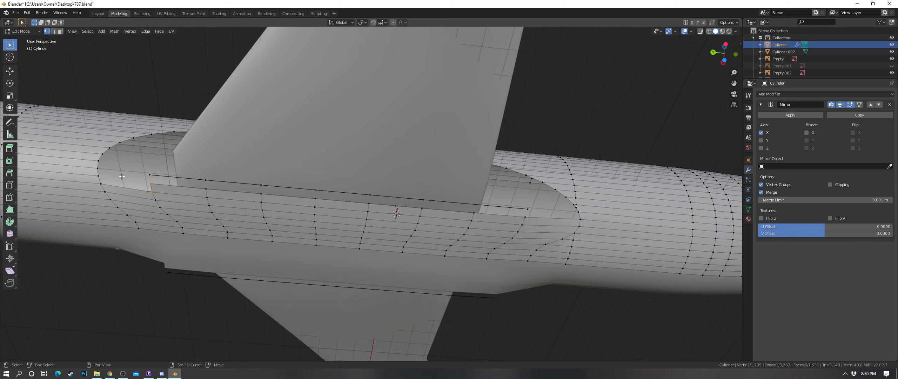
left_click(102, 183, "shift")
key("f")
key("alt+a")
Step: Select the front and rear end vertices of the third new row and try moving them vertically
key("Tab")
scroll(407, 229, "down", 8)
middle_click_drag(392, 213, 416, 177)
scroll(423, 211, "up", 3)
key("Tab")
scroll(436, 188, "up", 3)
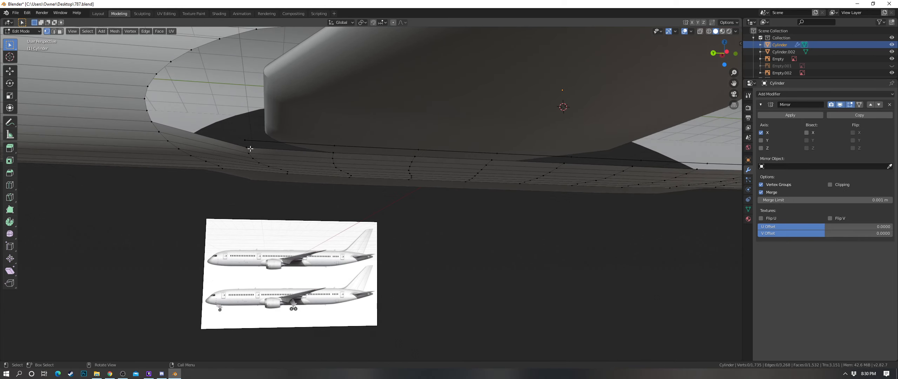
scroll(349, 159, "down", 1)
middle_click_drag(349, 159, 335, 152)
middle_click_drag(335, 152, 263, 154, "shift")
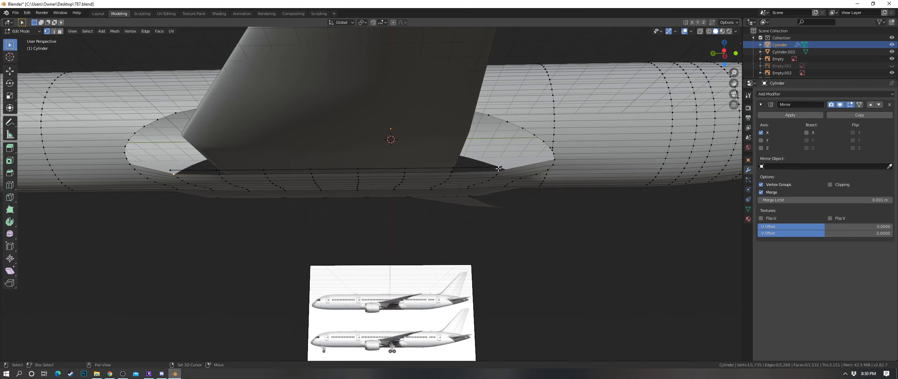
left_click(500, 169, "shift")
scroll(557, 179, "up", 1)
middle_click_drag(556, 179, 585, 184)
key("g")
key("z")
right_click(578, 174)
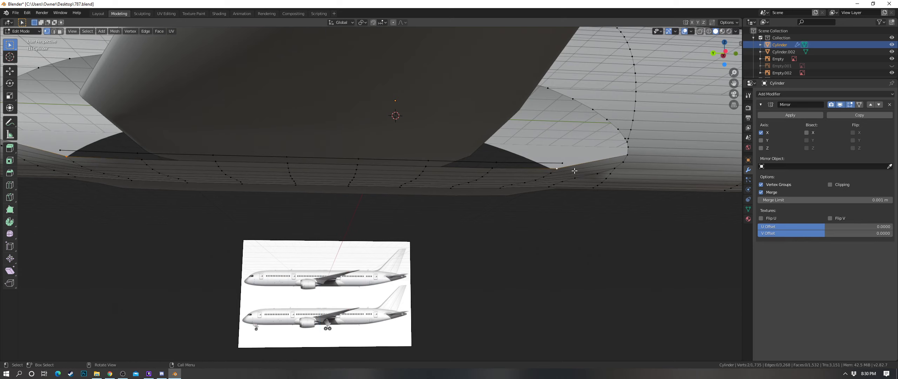
Step: Add the outermost row's two end vertices to the selection and raise all four about 0.12 m along Z
left_click(562, 162, "shift")
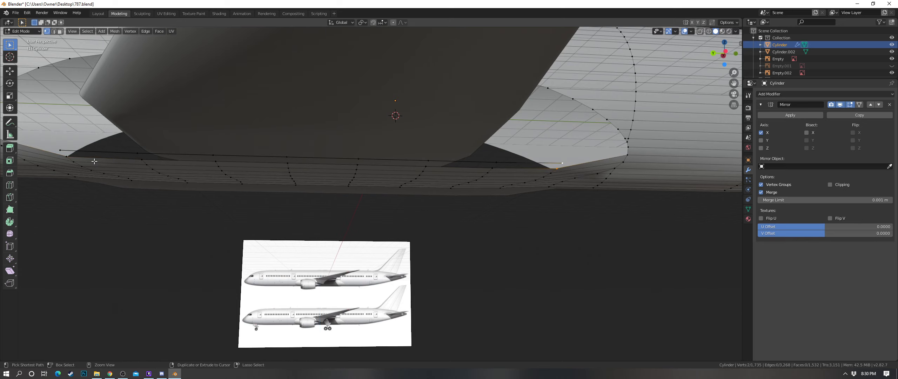
left_click(62, 151, "shift")
middle_click_drag(232, 183, 395, 234, "shift")
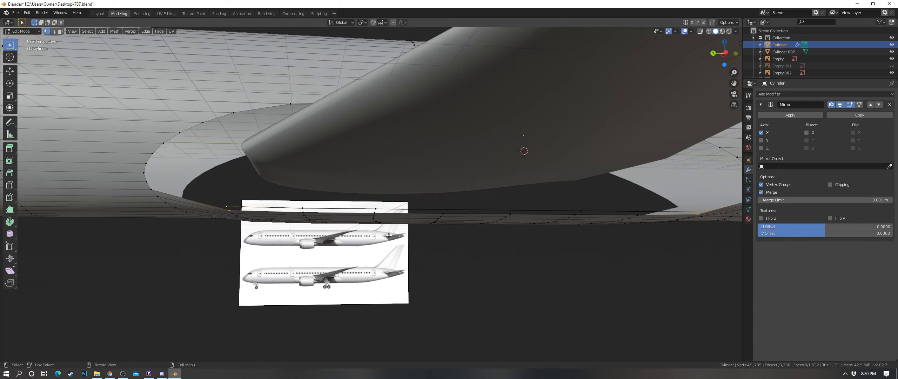
key("g")
key("z")
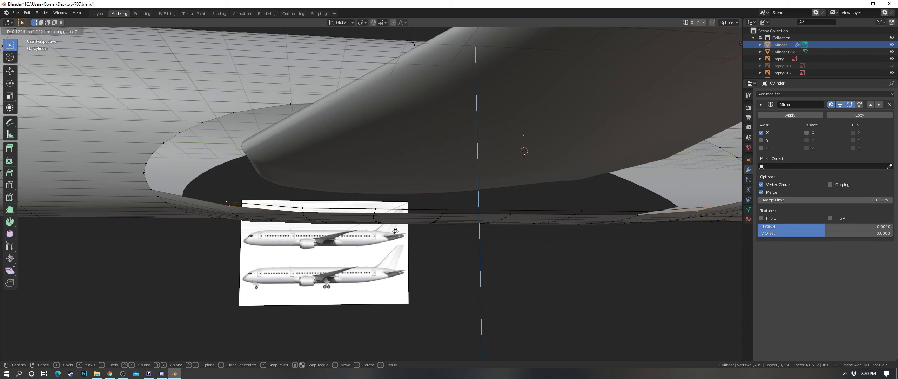
left_click(395, 230)
Step: Select only the third row's front and rear end vertices and raise them 0.0431 m along Z
left_click(231, 212)
left_click(688, 216, "shift")
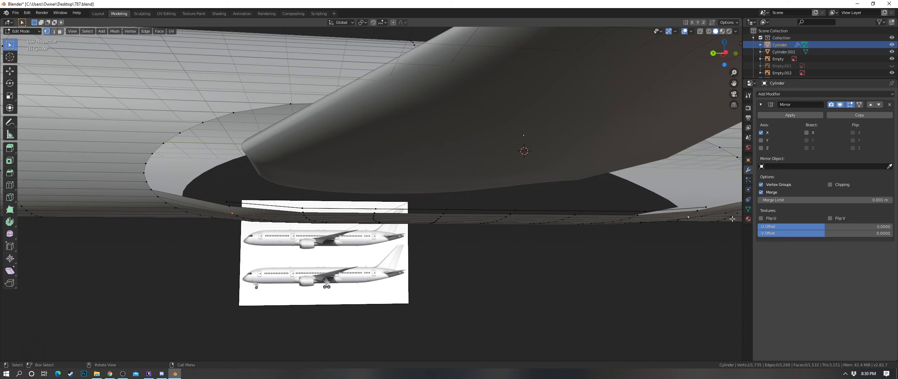
key("g")
key("z")
left_click(723, 224)
scroll(495, 209, "down", 1)
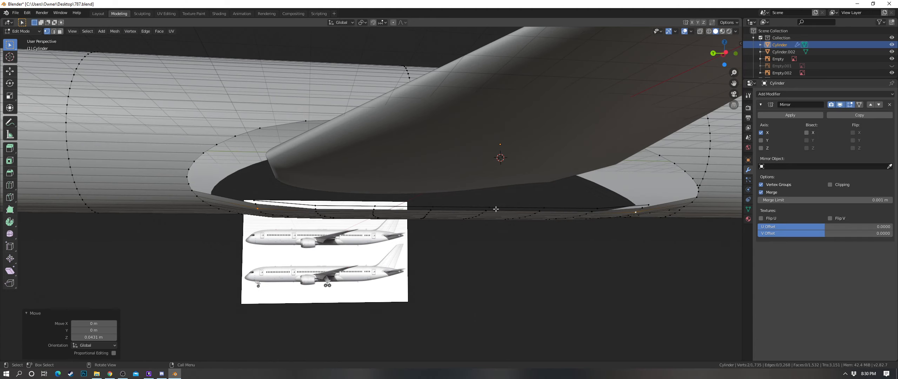
Step: Fill the front corner face between the fuselage opening and the ends of the third and outermost rows
key("a")
middle_click_drag(494, 208, 455, 183)
key("Tab")
key("alt+a")
scroll(480, 199, "down", 2)
key("Tab")
scroll(355, 194, "up", 4)
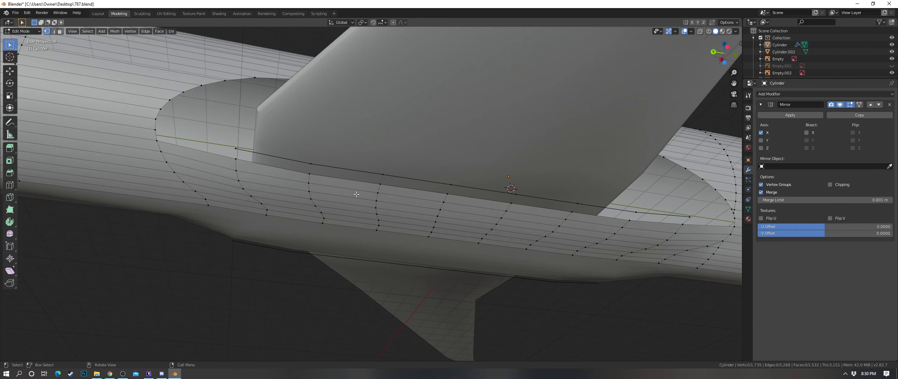
left_click(156, 130)
left_click(156, 140, "shift")
left_click(235, 159, "shift")
left_click(236, 149, "shift")
key("f")
left_click(235, 148)
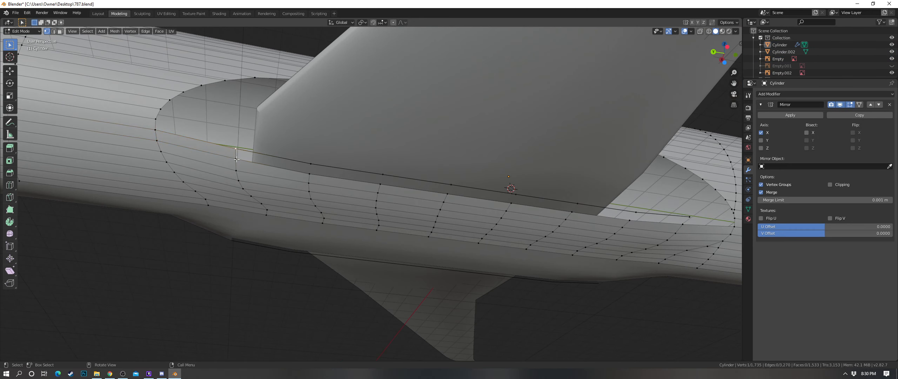
Step: Fill the remaining faces between the third and outermost rows, back to the rear of the fuselage opening
key("f")
key("f")
key("f")
key("f")
key("f")
key("f")
key("f")
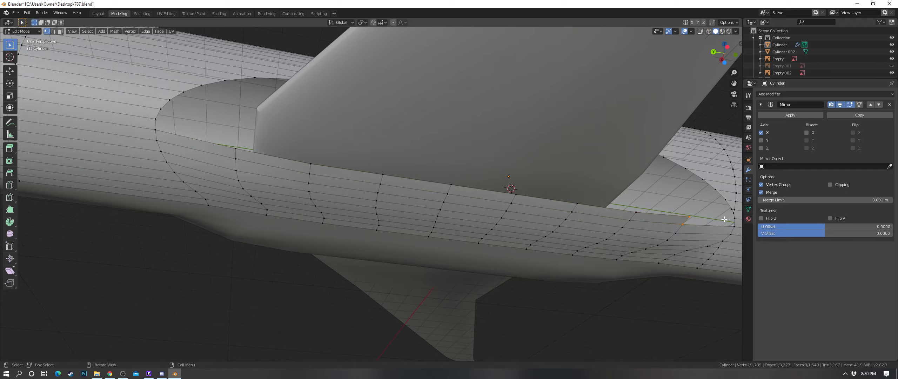
key("f")
Step: Adjust the height of the outermost row's rear end vertex, finishing with a 0.067 m upward move
middle_click_drag(730, 220, 454, 209)
key("g")
key("z")
left_click(473, 232)
middle_click_drag(153, 214, 396, 217)
key("g")
key("z")
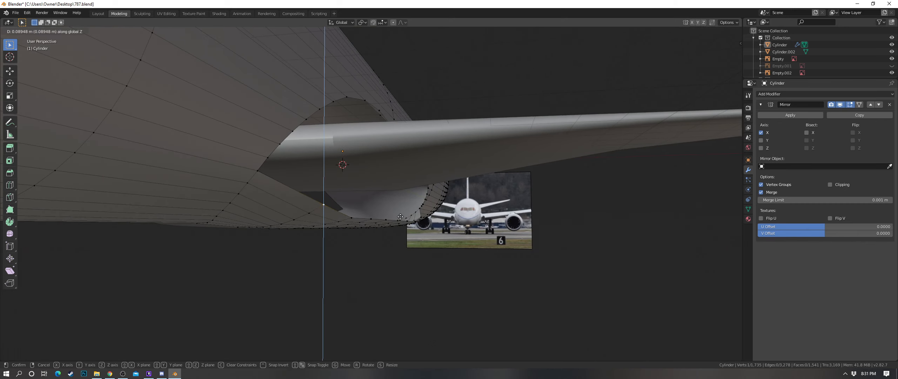
left_click(398, 217)
Step: Fine-tune the rear end vertex's height by raising it 0.0447 m and lowering it 0.0404 m
key("g")
key("z")
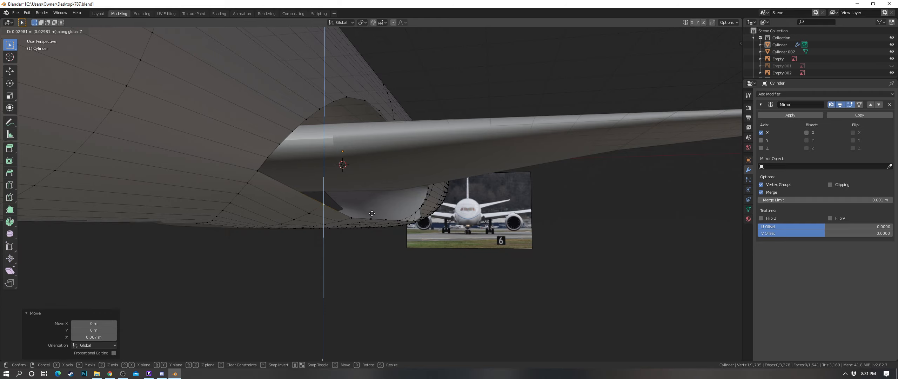
left_click(372, 213)
scroll(392, 213, "down", 4)
middle_click_drag(406, 214, 414, 214)
scroll(413, 214, "up", 3)
key("g")
key("z")
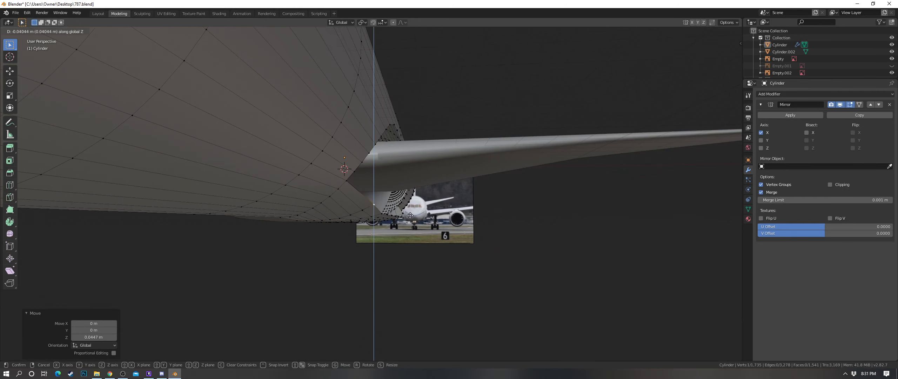
left_click(414, 219)
Step: In wireframe back view, select the vertex row at the fairing's lower outer corner and move it slightly outward
key("ctrl+KP_1")
middle_click_drag(524, 234, 461, 176, "shift")
scroll(473, 198, "up", 3)
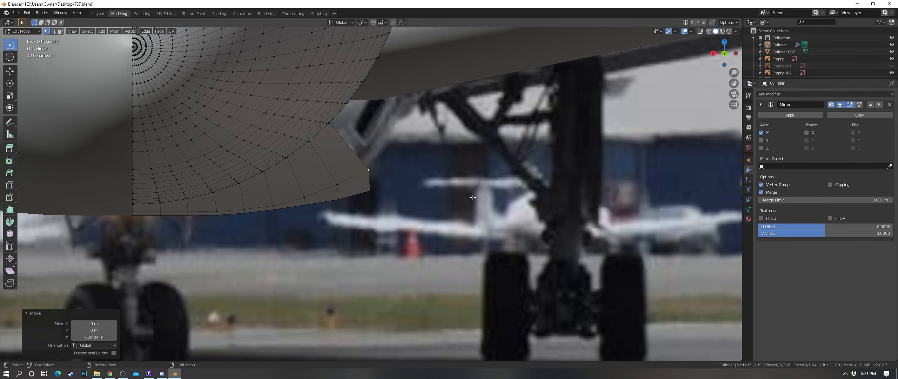
left_click(394, 188)
key("z")
left_click_drag(362, 186, 375, 198)
key("g")
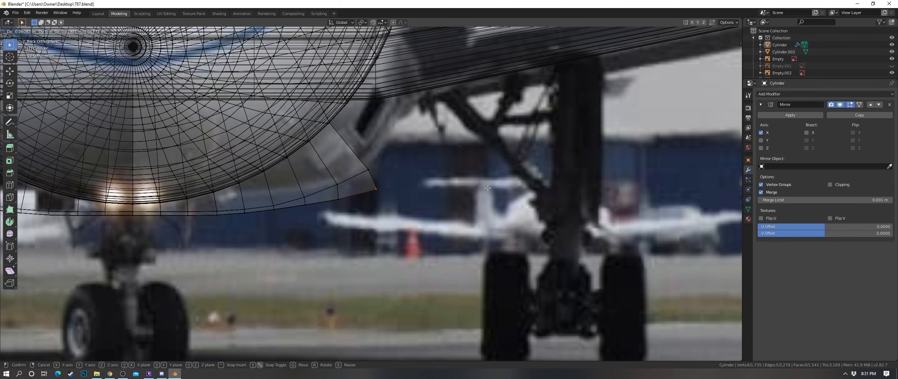
left_click(488, 188)
Step: Select the adjacent row just inboard of the corner, reposition it slightly, and return to solid shading
key("a")
key("a")
left_click_drag(330, 192, 347, 207)
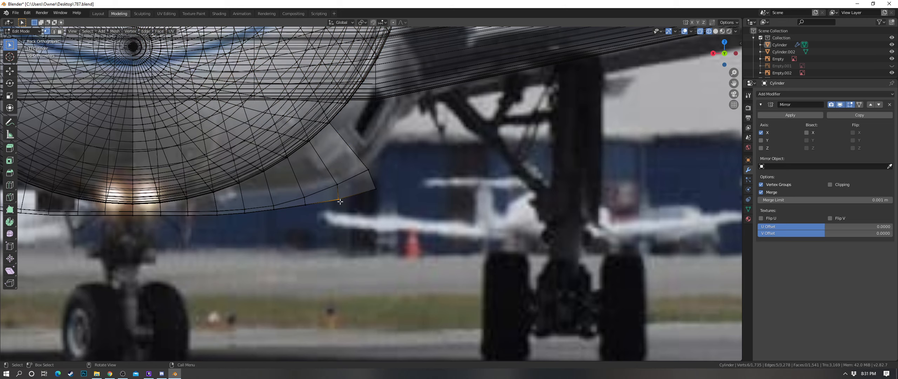
key("g")
left_click(404, 196)
key("a")
key("a")
scroll(404, 195, "down", 5)
key("z")
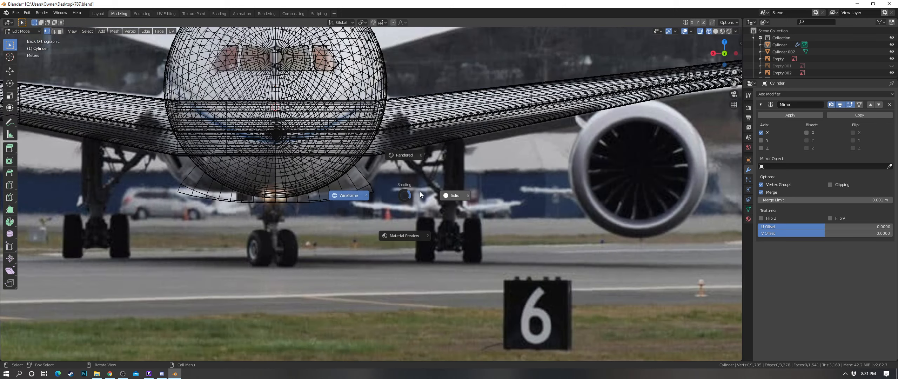
left_click(453, 193)
Step: Examine the filled belly fairing and wing root in Object Mode from behind and below
key("Tab")
key("a")
key("a")
scroll(522, 190, "down", 5)
middle_click_drag(522, 191, 480, 214)
scroll(503, 184, "down", 4)
scroll(480, 214, "up", 4)
middle_click_drag(360, 157, 437, 152)
scroll(425, 155, "up", 4)
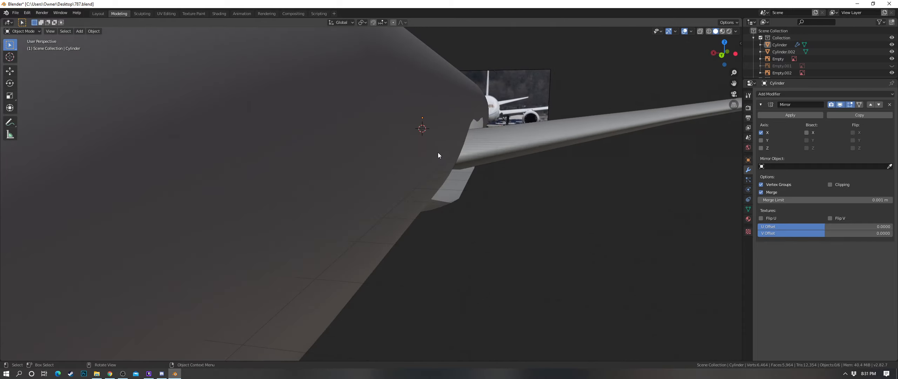
middle_click_drag(383, 146, 463, 171)
scroll(459, 164, "up", 3)
Step: Select the fairing's upper edge vertex row along the wing root, duplicate it, and raise the copy 0.269 m along Z
key("Tab")
left_click(464, 172, "alt")
scroll(491, 175, "down", 4)
left_click(580, 165)
left_click(545, 168, "shift")
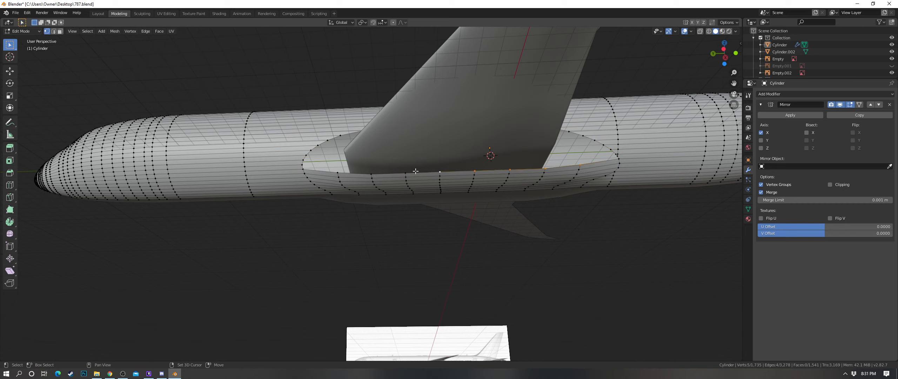
key("shift+d")
right_click(585, 203)
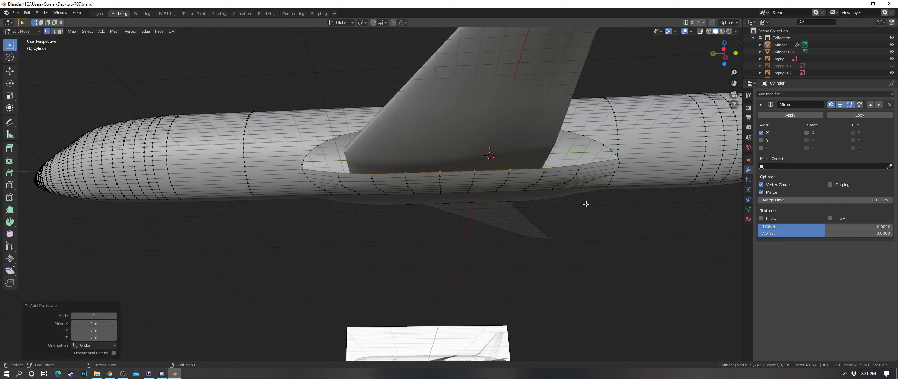
key("g")
key("z")
left_click(587, 199)
key("ctrl+KP_1")
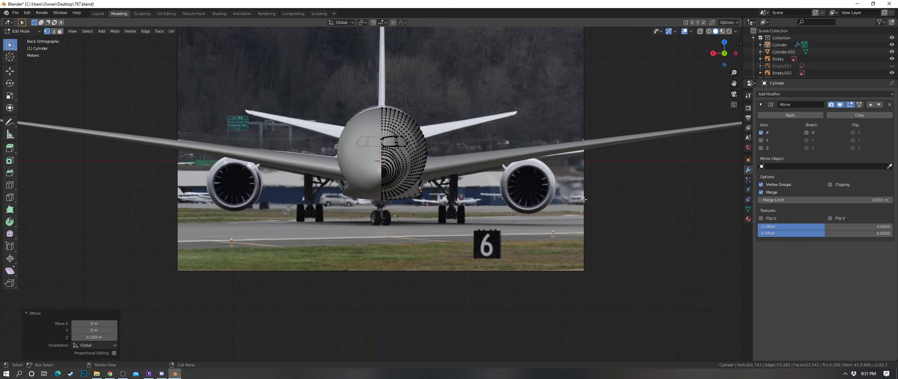
Step: In wireframe back view, rotate the duplicated edge row and reposition it outboard along the fairing's reference outline
scroll(498, 180, "up", 6)
key("g")
key("alt+z")
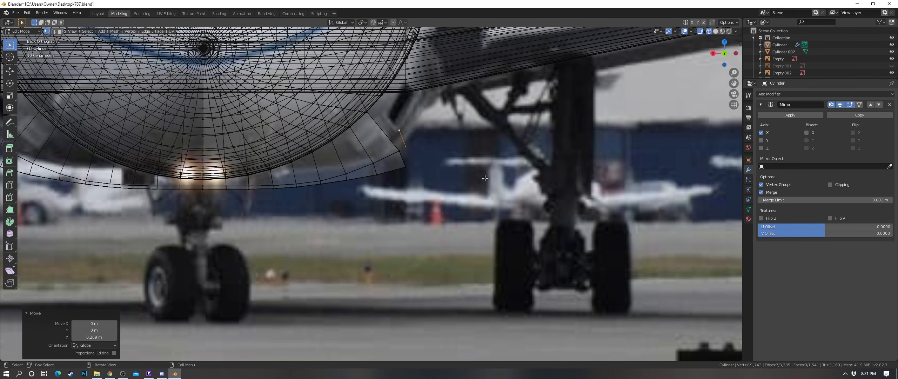
left_click(474, 186)
key("r")
left_click(530, 157)
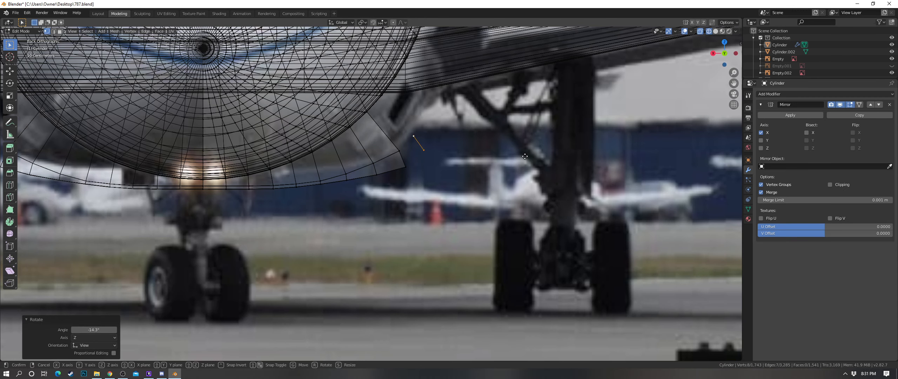
key("g")
left_click(524, 154)
key("r")
left_click(525, 149)
key("g")
left_click(536, 142)
Step: Select the fairing's existing upper edge row, rotate it slightly, and nudge it into line in back view
key("a")
key("a")
left_click(400, 151, "alt")
key("r")
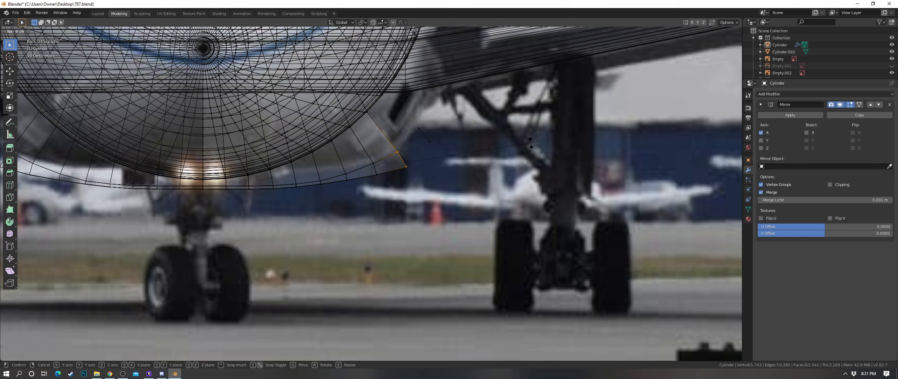
left_click(526, 136)
key("alt+z")
key("g")
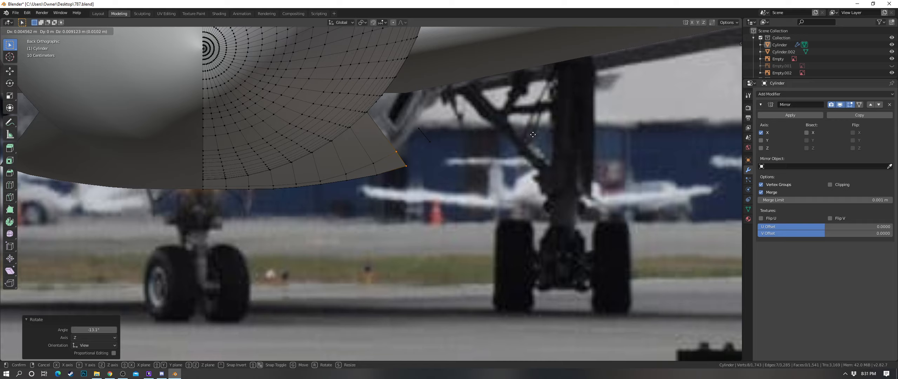
left_click(533, 135)
Step: Reselect the loose duplicated row, move it 0.105 m along X and -0.105 m along Z, and return to solid shading
key("alt+a")
key("z")
left_click(408, 133)
left_click_drag(408, 125, 437, 142)
key("g")
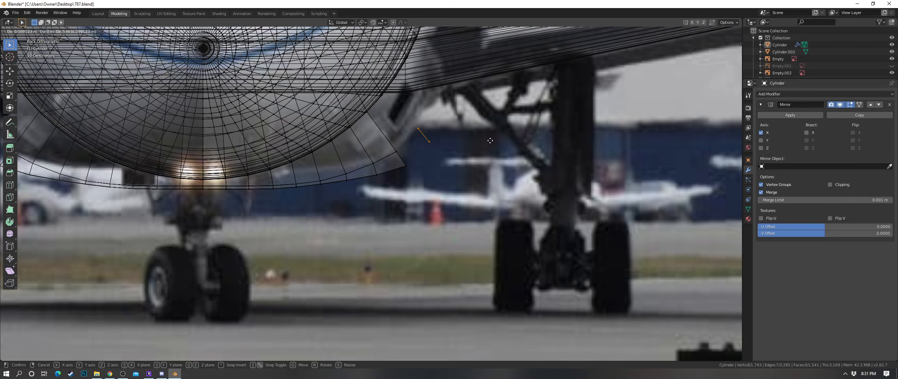
left_click(487, 147)
scroll(501, 140, "down", 3)
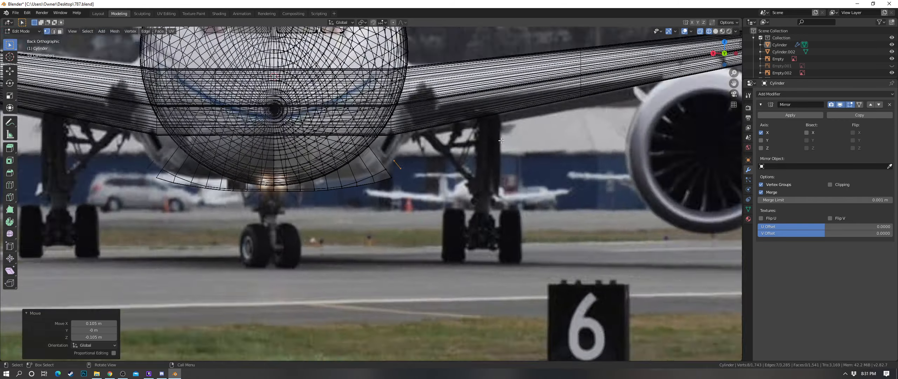
key("z")
mouse_move(501, 140)
middle_mouse_down()
mouse_move(445, 122)
mouse_move(442, 149)
middle_mouse_up()
left_click(466, 125)
scroll(463, 147, "up", 2)
key("s")
key("y")
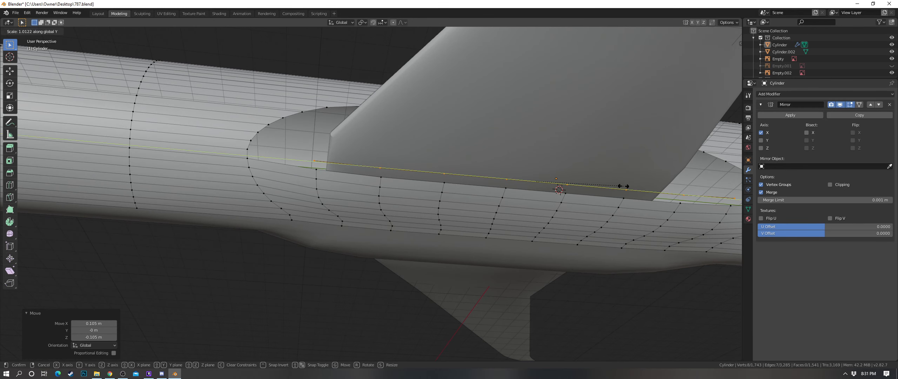
right_click(622, 185)
Step: Fill faces between the fairing's edge and the duplicated row, starting at the front tip and continuing rearward
left_click(247, 158, "shift")
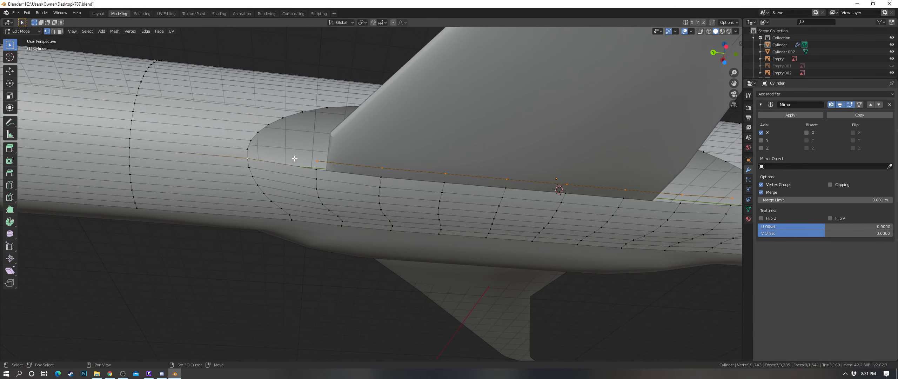
left_click(248, 150)
left_click(247, 158, "shift")
key("f")
left_click(316, 162)
left_click(317, 169, "shift")
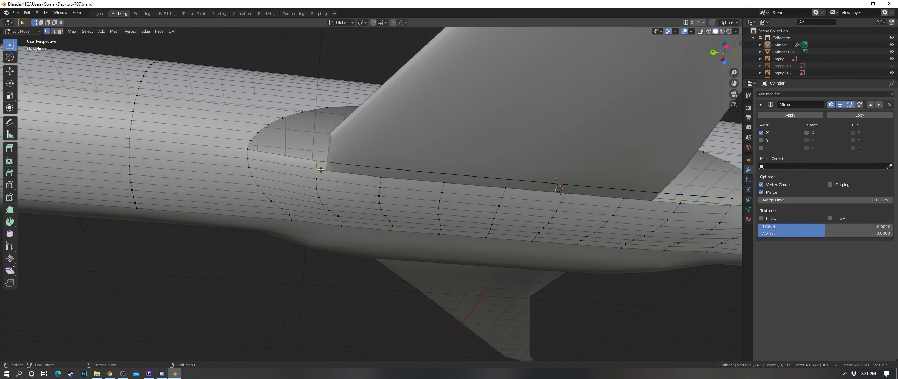
key("f")
key("f")
key("f")
key("f")
key("f")
key("f")
key("f")
Step: Fill the remaining gap between the new strip and the fairing's rear tip
middle_click_drag(584, 183, 451, 182, "shift")
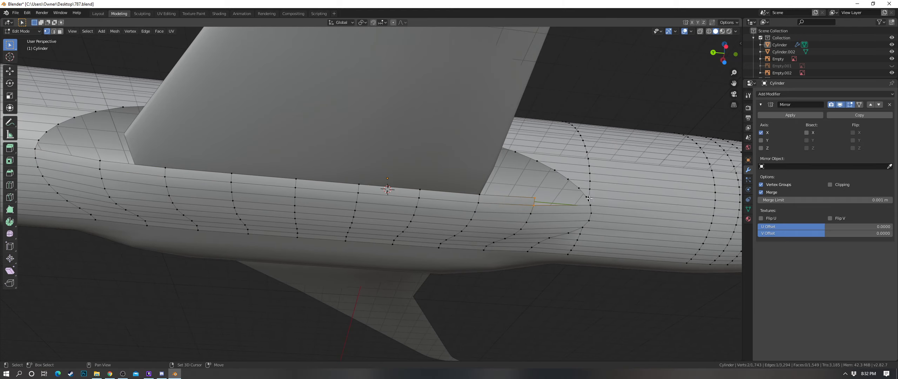
scroll(606, 204, "up", 2)
middle_click_drag(605, 204, 375, 206, "shift")
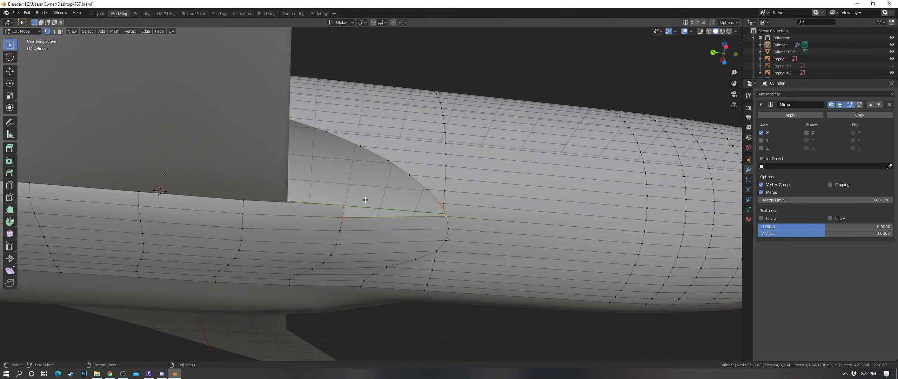
scroll(375, 205, "up", 2)
key("f")
Step: Examine the filled fairing strip in Object Mode from below and return to Edit Mode
middle_click_drag(547, 200, 525, 221)
key("a")
key("alt+a")
key("Tab")
left_click(457, 188)
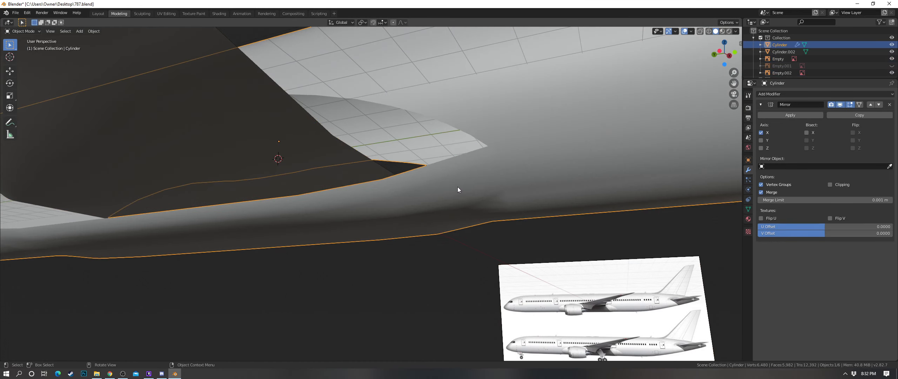
middle_click_drag(447, 190, 264, 191)
key("Tab")
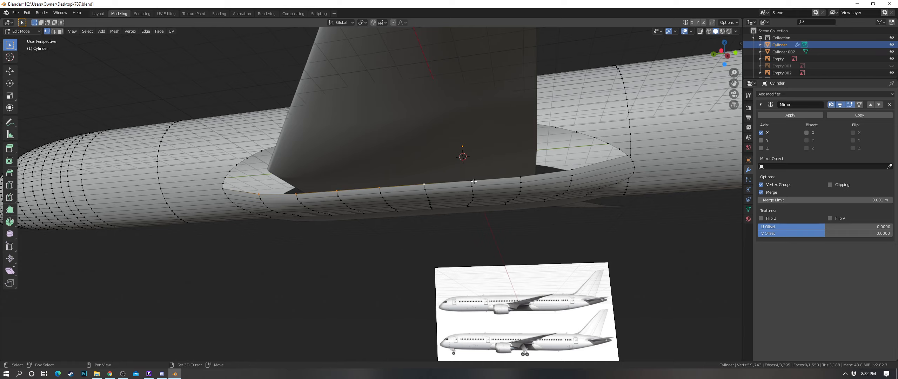
Step: Select the new strip's upper edge row beneath the wing, duplicate it, and raise the copy 0.273 m along Z
key("ctrl+KP_3")
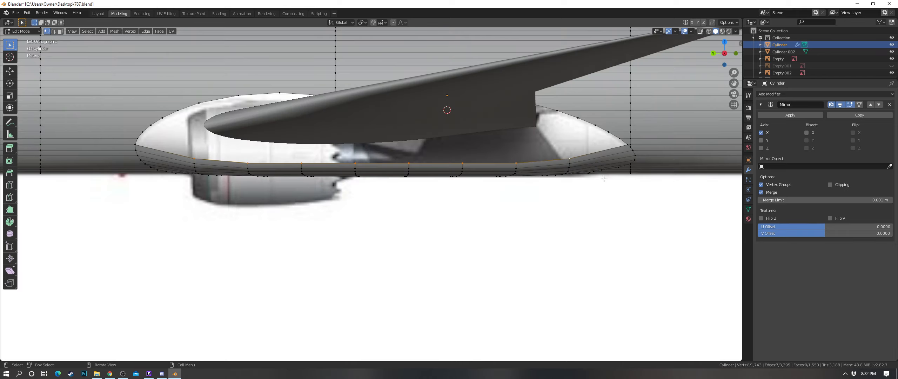
scroll(225, 206, "up", 4)
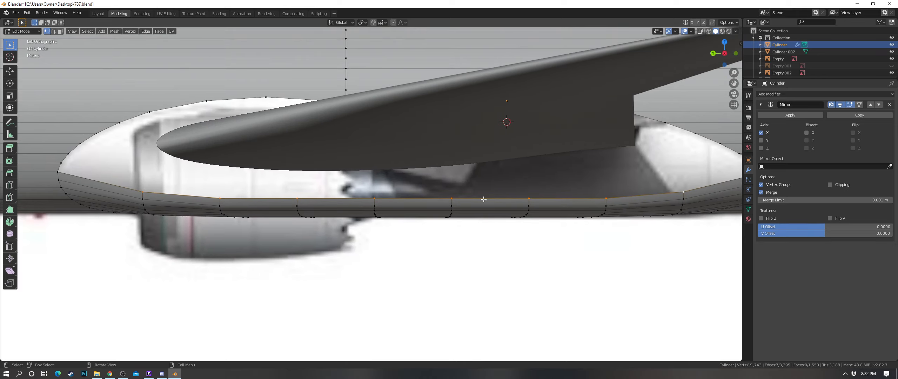
middle_click_drag(232, 191, 221, 173)
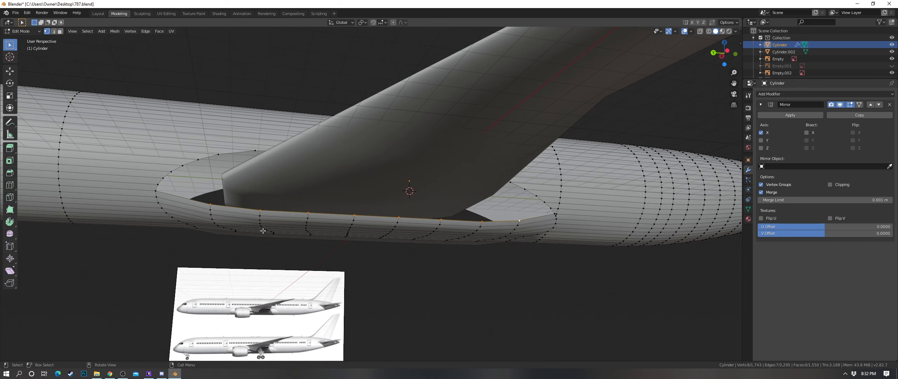
middle_click_drag(263, 230, 257, 151)
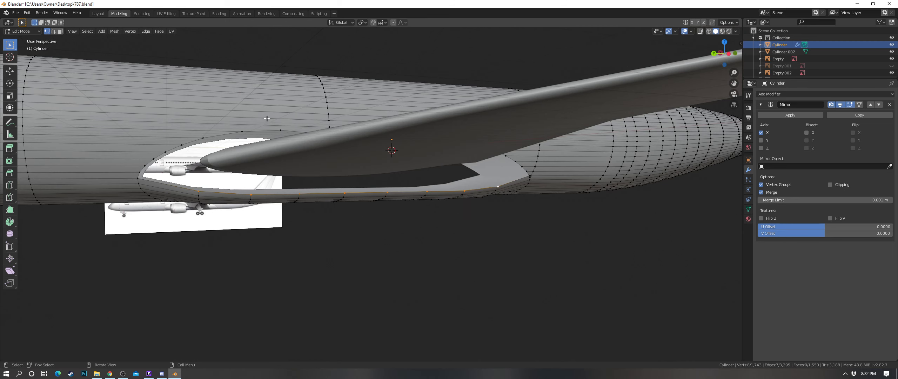
middle_click_drag(368, 144, 524, 215)
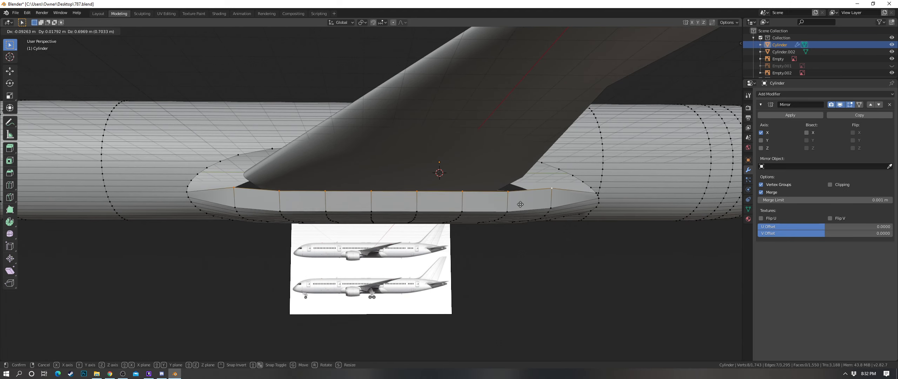
key("shift+d")
key("z")
left_click(533, 209)
Step: In back view, rotate the duplicated row toward the fuselage and move it -0.124 m along X
key("ctrl+KP_1")
middle_click_drag(368, 192, 443, 200, "shift")
scroll(443, 201, "up", 8)
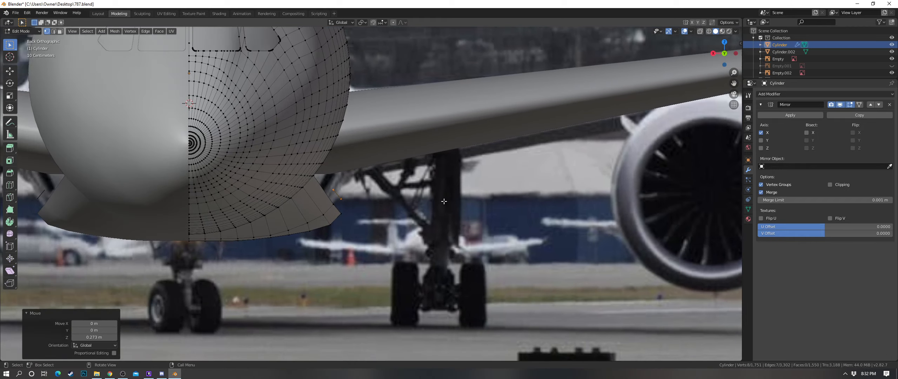
key("r")
left_click(438, 162)
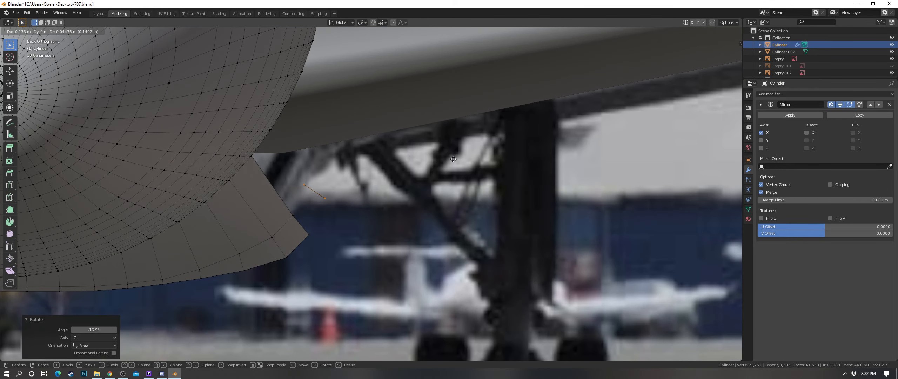
key("g")
key("x")
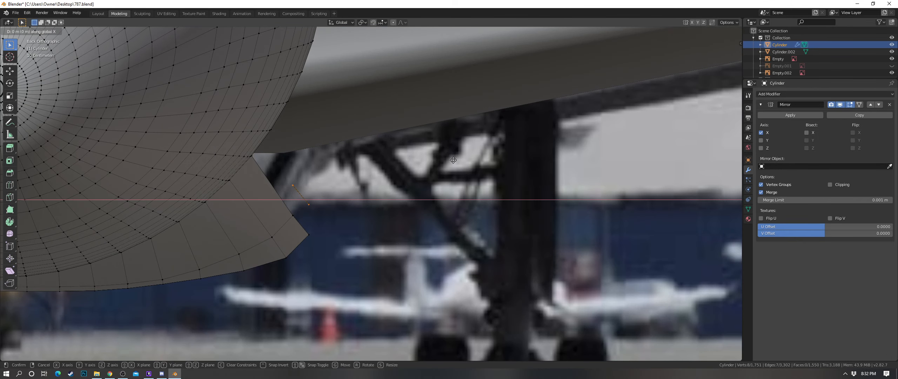
left_click(467, 160)
Step: Fill the second strip of faces between the fairing edge and the duplicated row, from front tip to rear tip
scroll(467, 160, "down", 8)
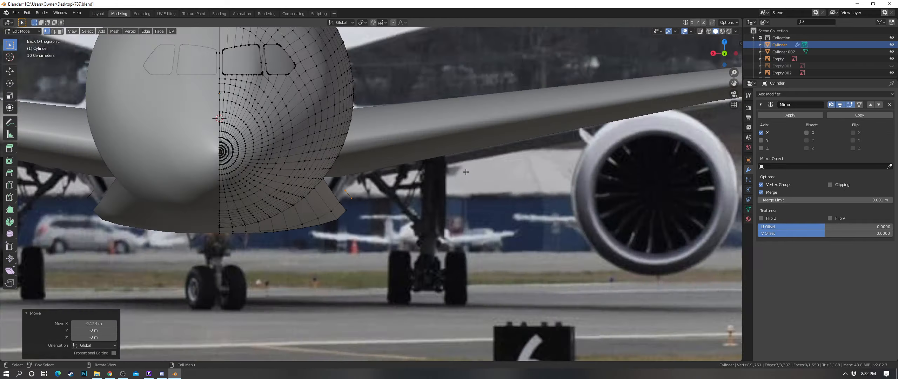
middle_click_drag(466, 160, 435, 194)
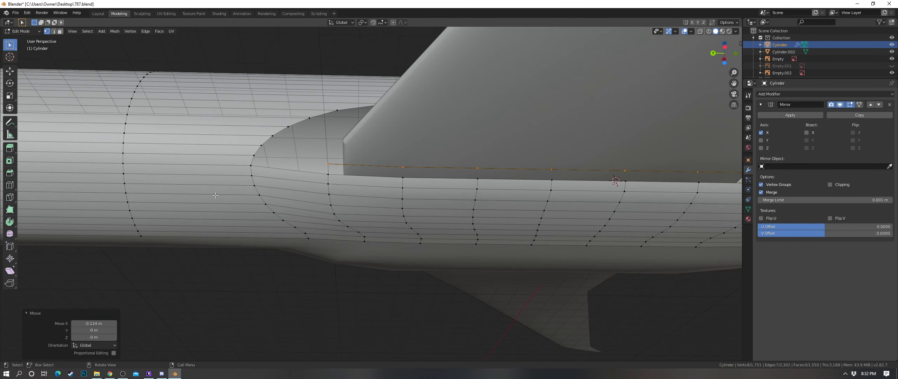
key("a")
left_click(250, 166)
key("f")
key("f")
key("f")
key("f")
key("f")
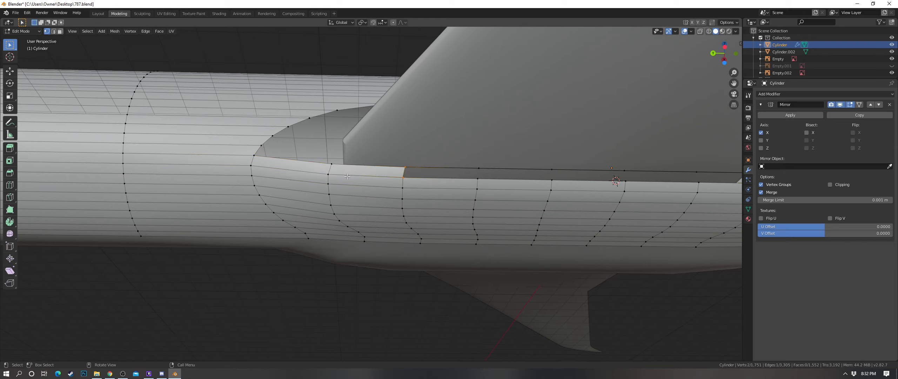
middle_click_drag(336, 176, 442, 181)
key("f")
key("f")
key("f")
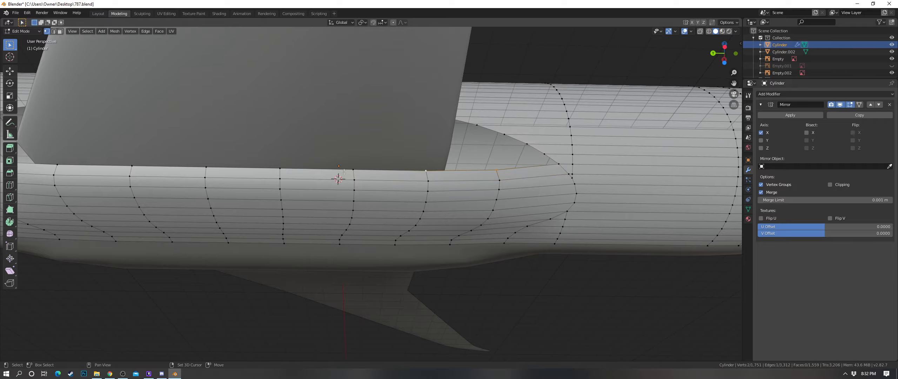
Step: Duplicate the second strip's upper edge row and raise the copy 0.243 m along Z
middle_click_drag(336, 176, 423, 206)
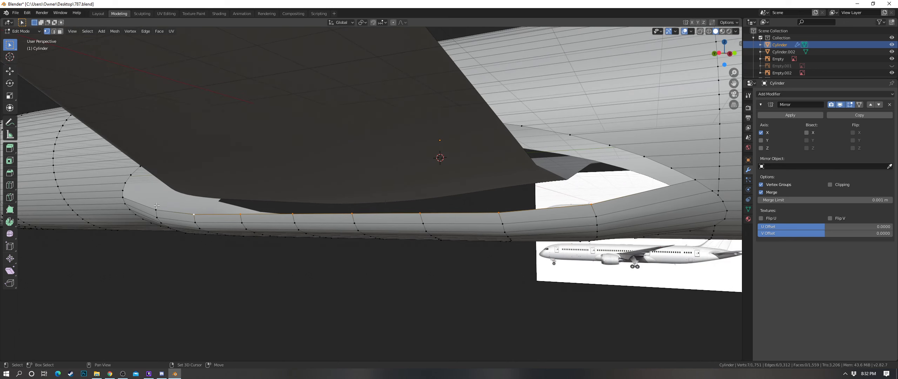
middle_click_drag(157, 205, 425, 172)
key("shift+d")
key("z")
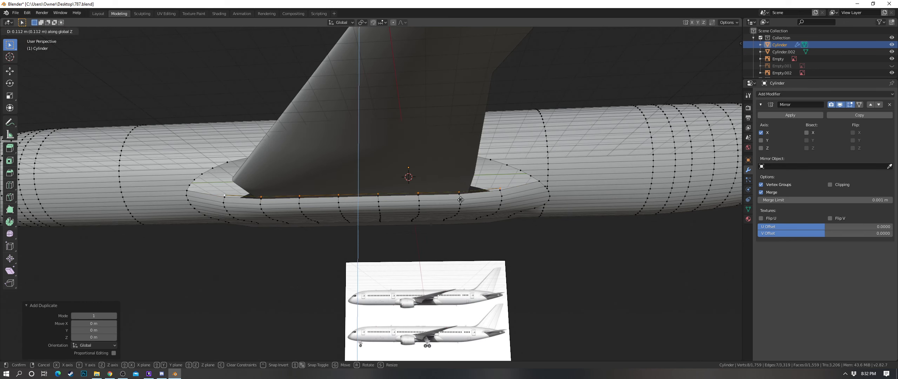
left_click(460, 195)
Step: In wireframe back view, move the duplicated row -0.0722 m along X and slightly upward along Z to match the reference
middle_click_drag(460, 195, 488, 182)
scroll(488, 182, "up", 4)
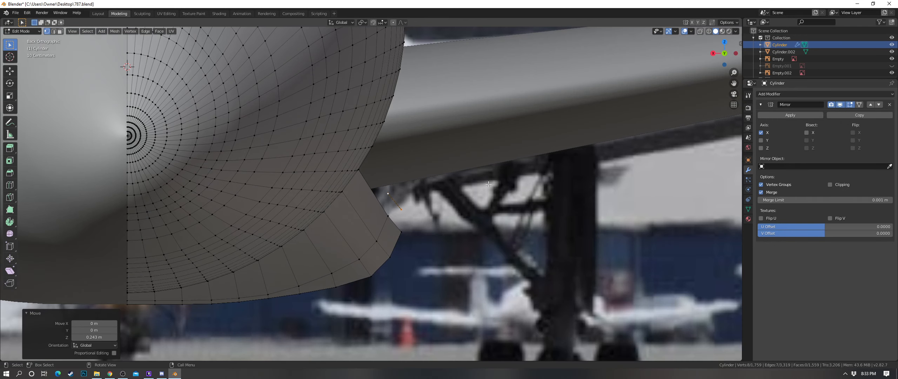
key("alt+z")
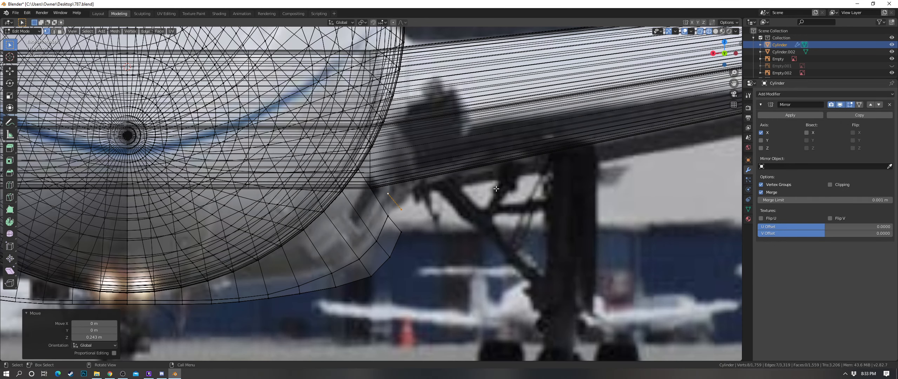
key("g")
key("z")
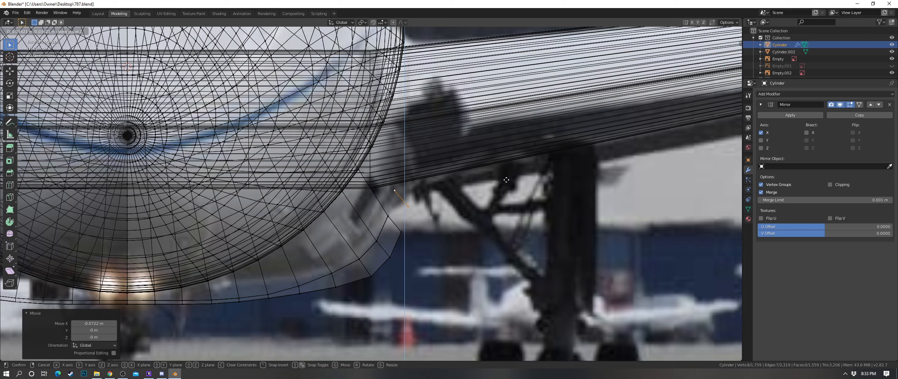
left_click(507, 178)
Step: Return to solid shading and fill the face joining the front tip to the newest duplicated row
middle_click_drag(509, 176, 466, 174)
scroll(489, 172, "down", 3)
key("z")
left_click(537, 173)
key("a")
key("a")
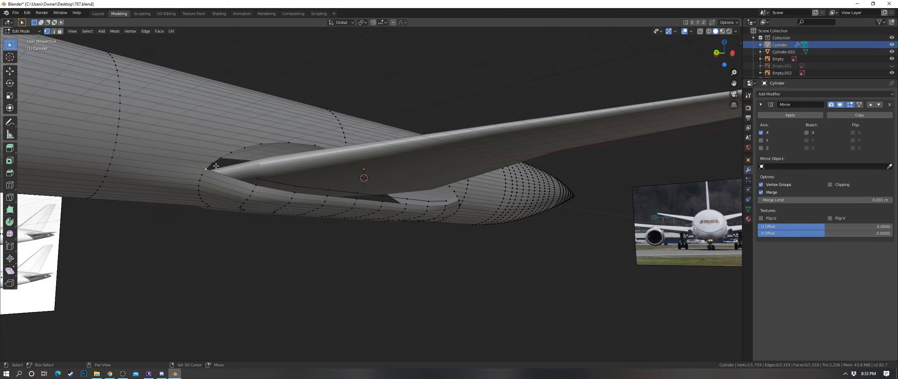
left_click(257, 179, "shift")
key("f")
key("ctrl+z")
left_click(256, 184, "shift")
key("f")
Step: Fill the remaining faces of the third strip along the wing root to the fairing's rear end
left_click(255, 185)
left_click(257, 178, "shift")
key("f")
key("f")
key("f")
key("f")
key("f")
key("f")
key("f")
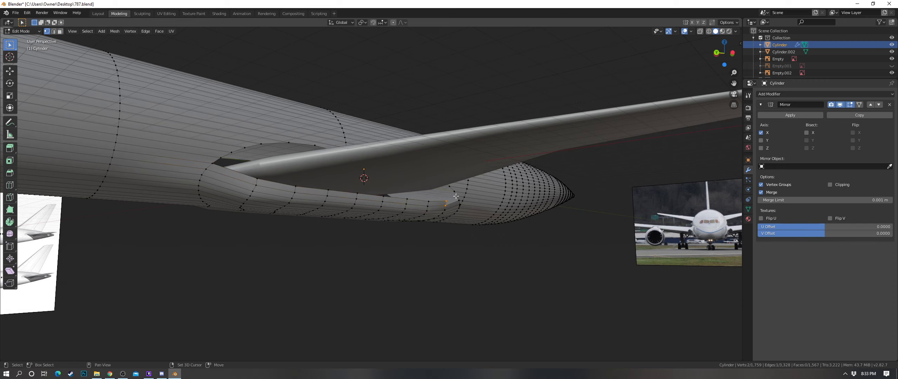
Step: Examine the extended fairing around the wing root in Object Mode and Edit Mode, clearing the vertex selection
key("Tab")
mouse_move(232, 175)
middle_mouse_down()
mouse_move(261, 176)
mouse_move(228, 168)
middle_mouse_up()
middle_click_drag(131, 134, 352, 188)
key("Tab")
key("a")
scroll(353, 189, "up", 4)
key("alt+a")
scroll(308, 207, "down", 3)
middle_click_drag(308, 207, 378, 205)
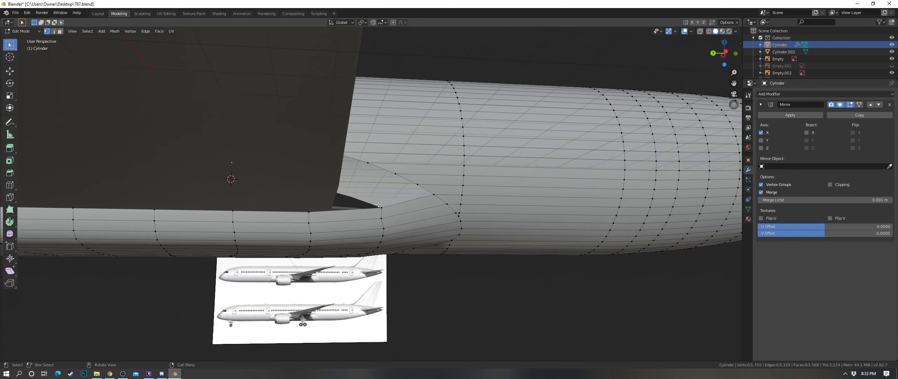
Step: Scale the fairing's uppermost vertex row along Y to about 0.985 and clear the selection
left_click(381, 206)
scroll(381, 205, "down", 3)
middle_click_drag(88, 209, 367, 195, "shift")
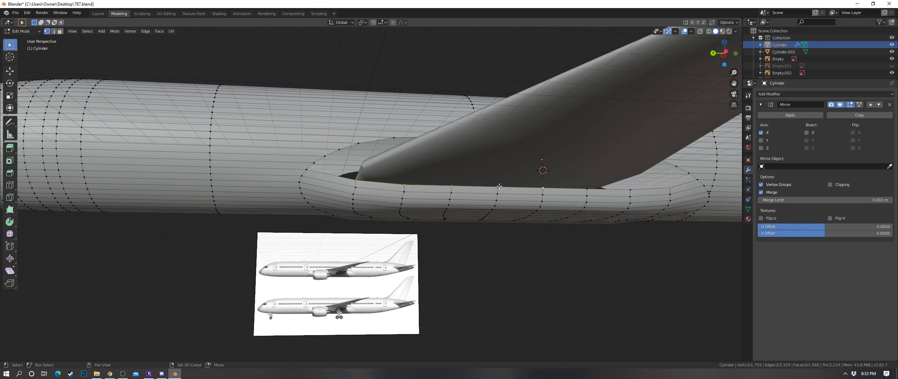
key("s")
key("y")
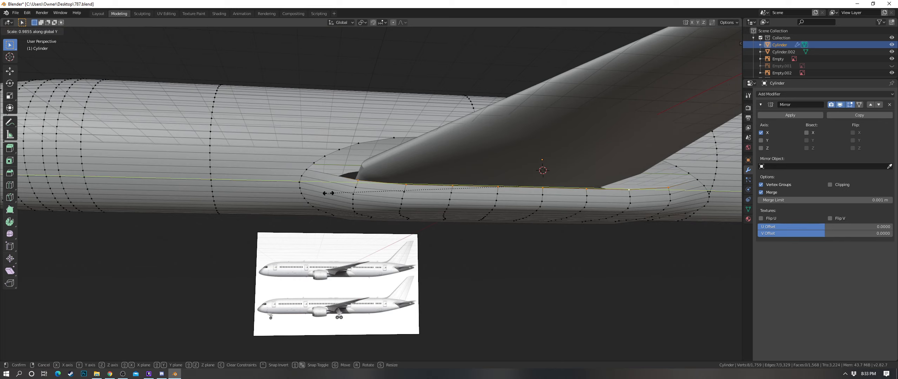
left_click(331, 192)
key("a")
key("a")
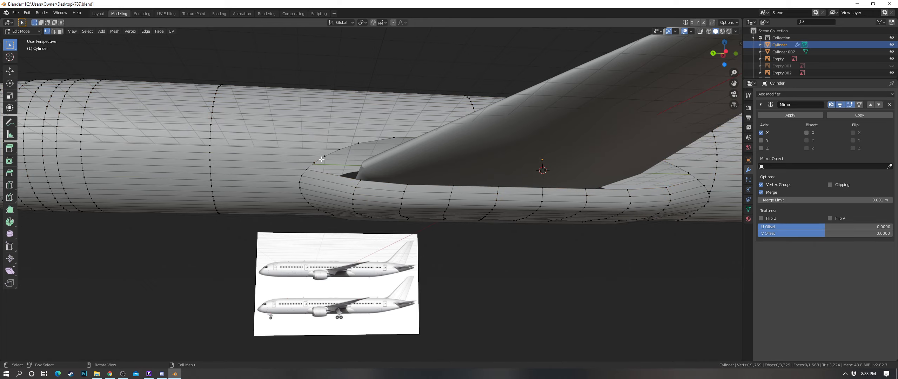
Step: Duplicate the fairing's top vertex row, raise it about 0.36 m along Z and scale it to 0.961 along Y
scroll(330, 192, "down", 2)
middle_click_drag(330, 192, 321, 146)
middle_click_drag(379, 196, 454, 205)
scroll(455, 207, "up", 2)
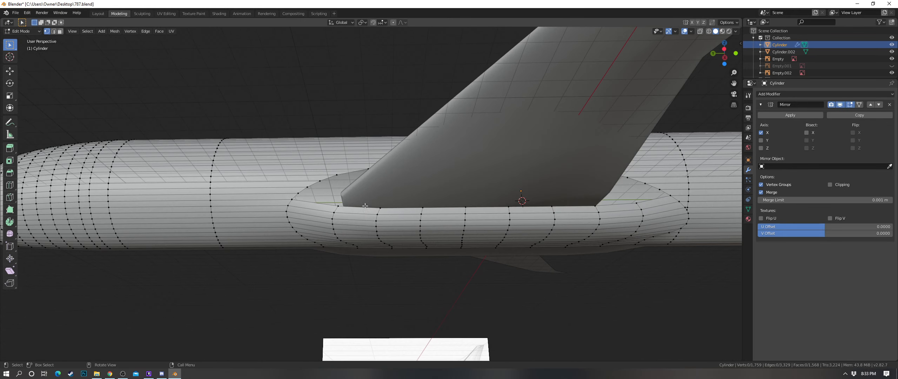
scroll(455, 207, "up", 2)
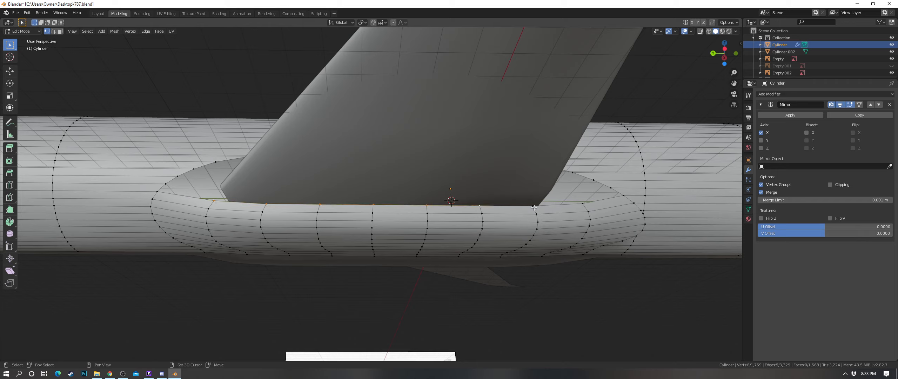
key("e")
right_click(586, 224)
key("g")
key("z")
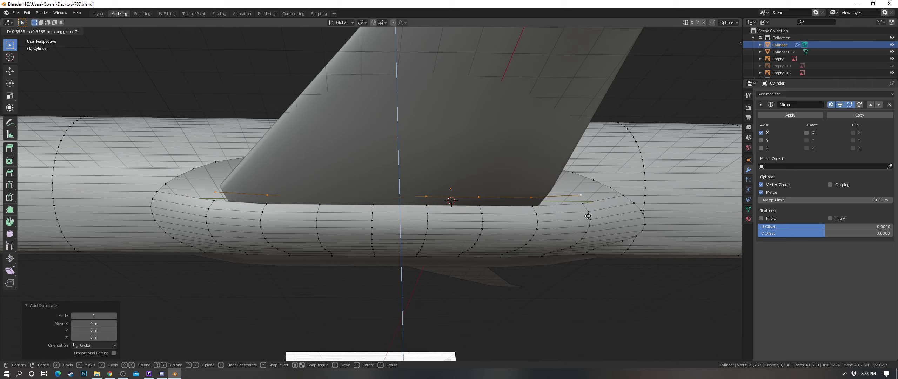
left_click(586, 215)
key("s")
key("y")
left_click(580, 215)
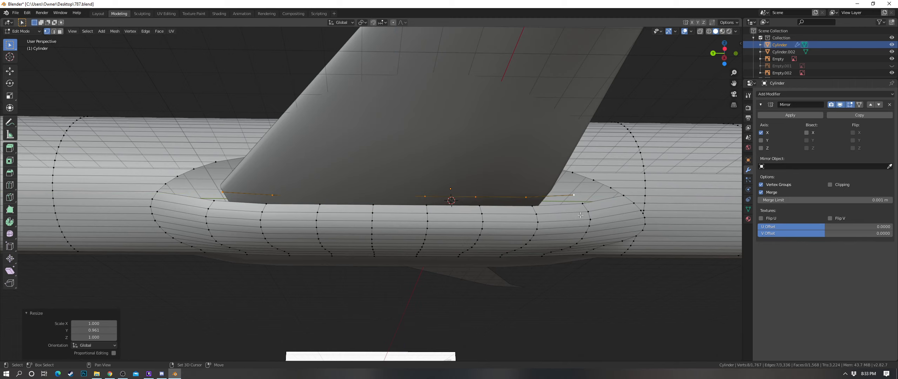
Step: Duplicate the new row again, raise the copy about 0.41 m along Z and shorten it along Y
key("shift+d")
key("z")
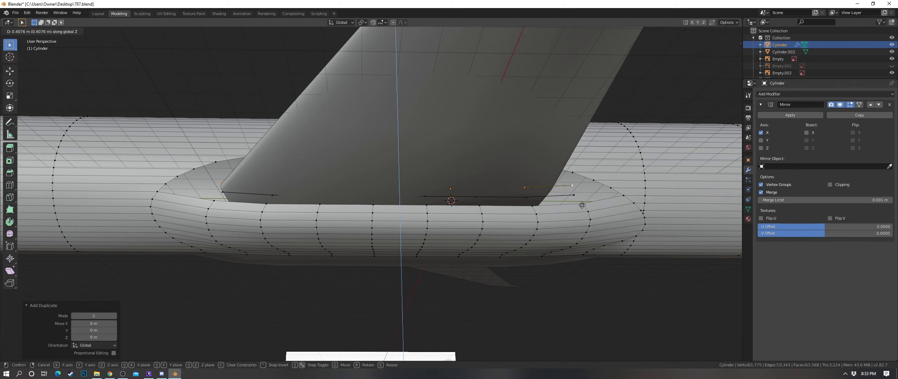
left_click(582, 205)
key("s")
key("y")
left_click(570, 203)
Step: In wireframe, duplicate the second row, raise the copy about 0.27 m along Z and scale it to 0.934 along Y
key("z")
left_click(513, 204)
middle_click_drag(574, 199, 575, 208)
key("shift+d")
key("z")
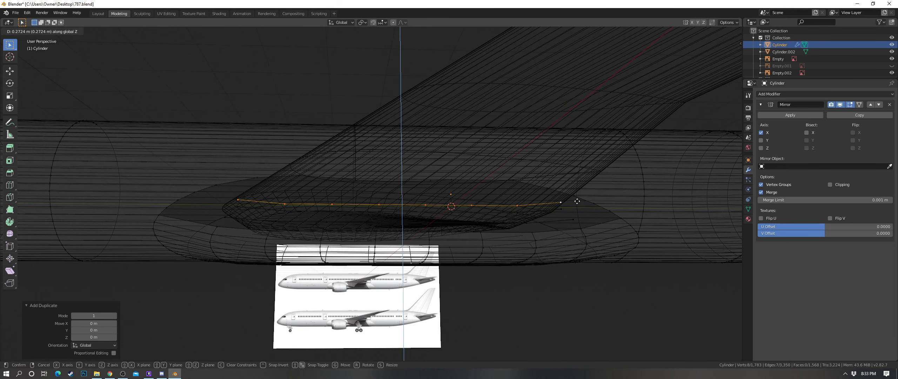
left_click(577, 201)
key("s")
key("y")
left_click(565, 201)
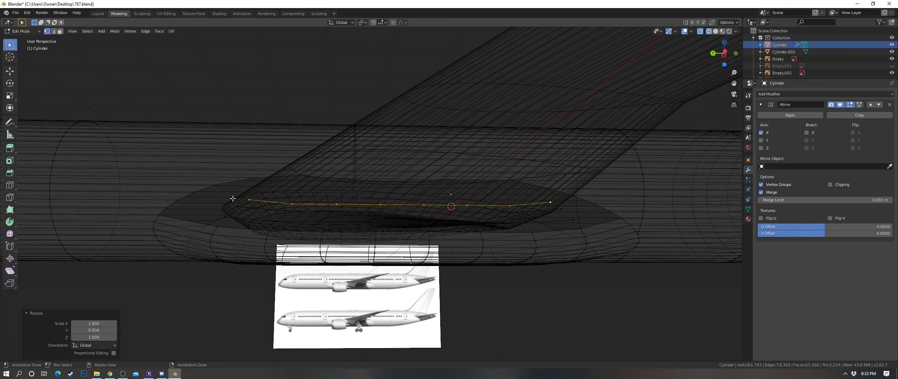
Step: Duplicate a fourth row, raise it 0.342 m along Z, scale it to 0.872 along Y, and clear the selection
key("shift+d")
key("z")
left_click(414, 197)
key("s")
key("y")
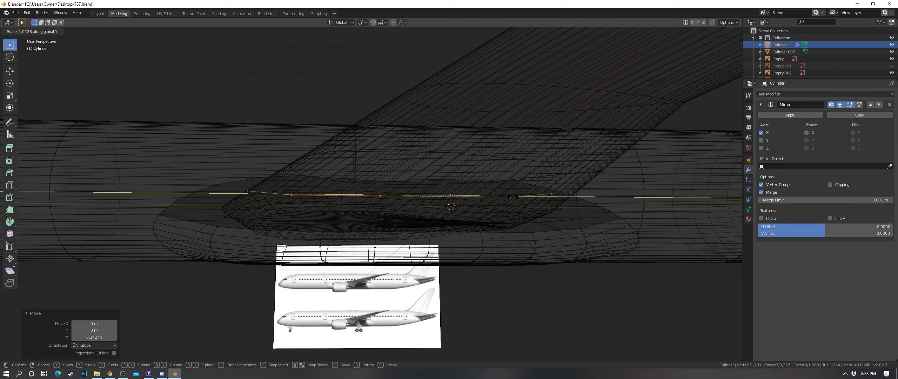
left_click(493, 194)
mouse_move(567, 199)
middle_mouse_down()
mouse_move(561, 215)
mouse_move(538, 210)
middle_mouse_up()
key("z")
left_click(573, 213)
scroll(561, 214, "up", 2)
key("z")
left_click(498, 210)
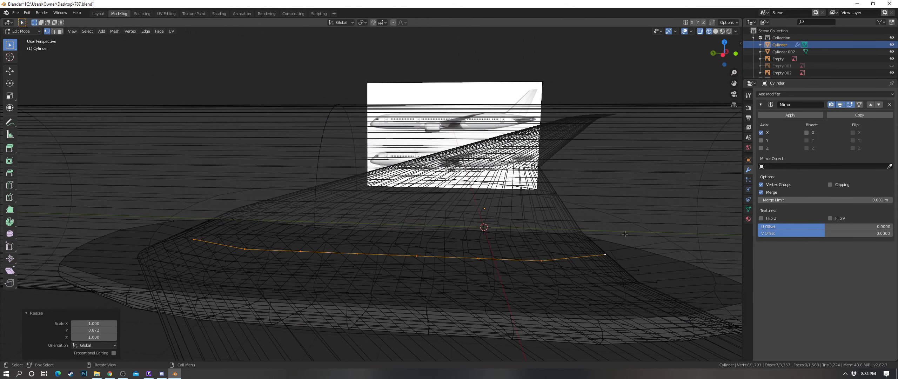
key("a")
key("a")
middle_click_drag(643, 265, 494, 232, "shift")
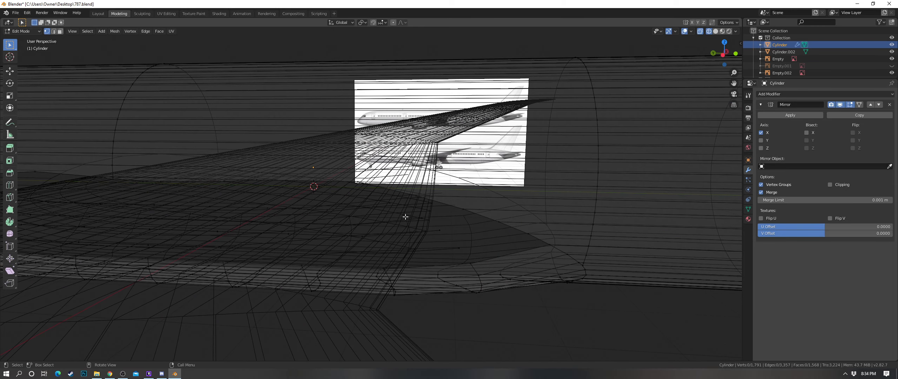
key("c")
left_click(440, 232)
left_click(459, 246)
right_click(461, 247)
key("a")
key("a")
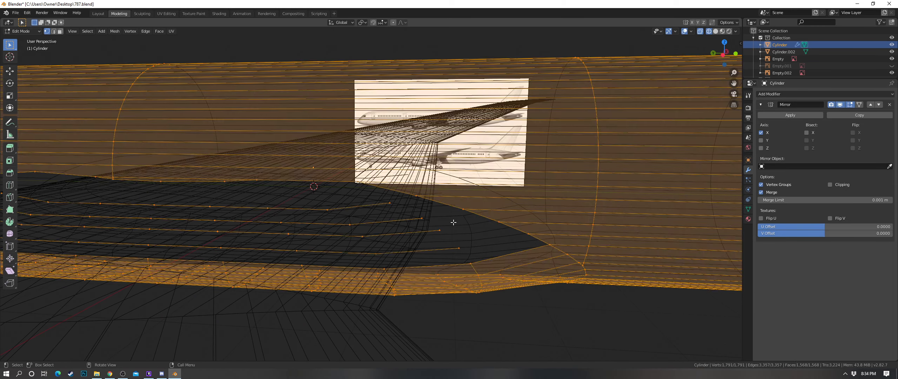
Step: Move the rear end vertices of the upper three duplicated rows forward along Y
key("c")
left_click(436, 228)
right_click(392, 207)
left_click_drag(425, 223, 379, 200)
key("g")
key("y")
left_click(510, 211)
Step: Move the rear end vertices of the two uppermost rows about 0.114 m along Y
key("a")
key("a")
key("c")
right_click(380, 201)
key("g")
key("y")
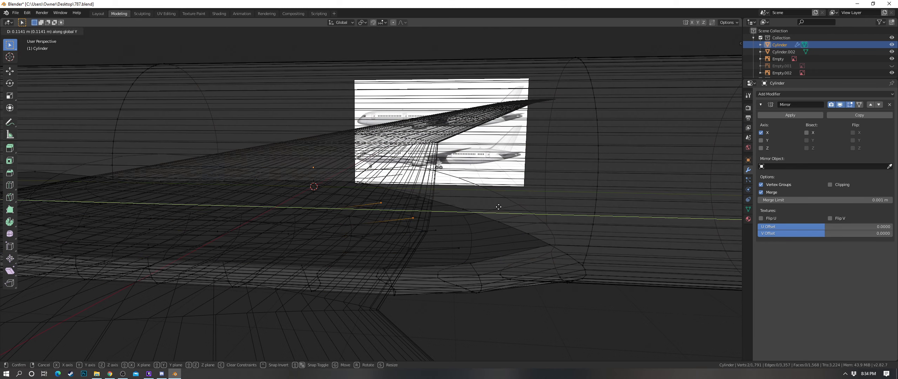
left_click(498, 207)
Step: Move only the top row's rear end vertex about 0.13 m along Y and adjust its height along Z
key("a")
key("a")
left_click(381, 202)
key("g")
key("y")
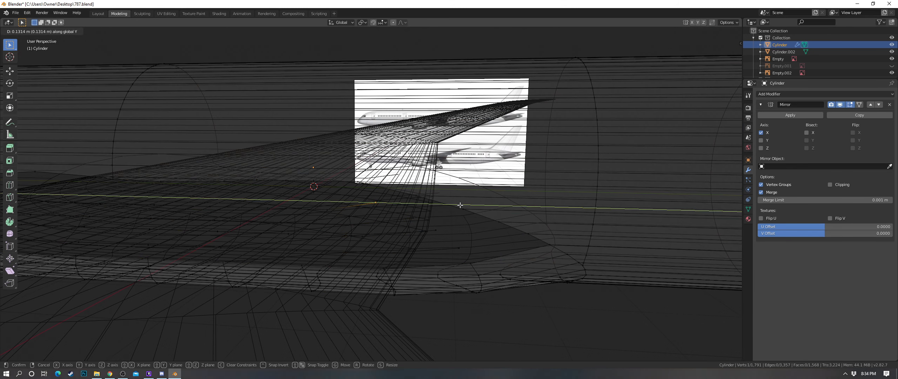
left_click(459, 205)
key("g")
key("z")
left_click(459, 207)
Step: Return to solid shading and fill the rear faces between the fairing's upper edge and the lowest duplicated row
middle_click_drag(460, 207, 437, 204)
key("shift+z")
key("a")
key("a")
left_click(422, 238, "shift")
key("f")
left_click(357, 234)
left_click(365, 248, "shift")
key("f")
key("f")
key("f")
key("f")
Step: Fill the strip's remaining faces forward to the wing's leading edge and clear the selection
middle_click_drag(217, 238, 286, 237)
key("f")
key("f")
key("f")
middle_click_drag(147, 196, 228, 220, "shift")
scroll(228, 220, "up", 3)
key("f")
key("a")
key("a")
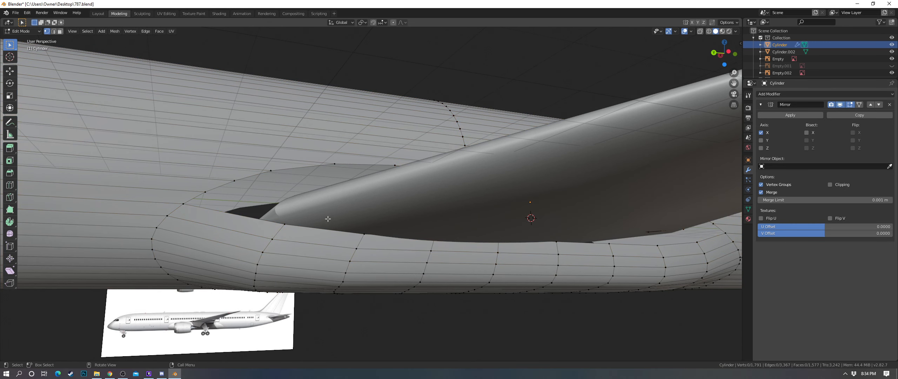
Step: In wireframe, fill the front faces of the next strip from the fuselage opening's edge, undoing the last fill
left_click(181, 204)
left_click(205, 192, "shift")
key("shift+z")
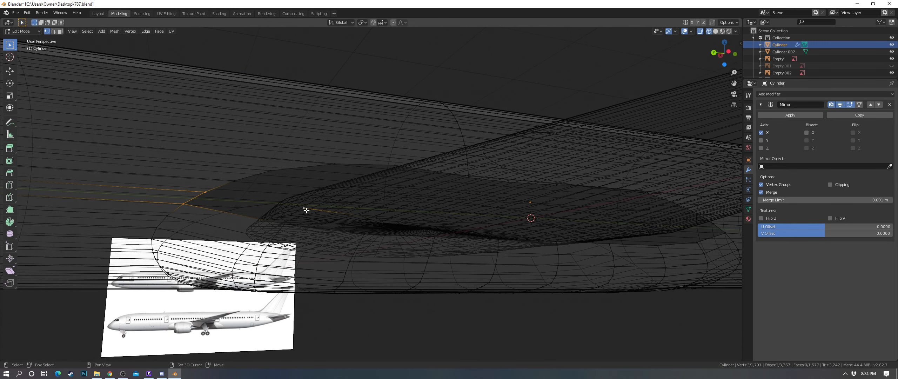
left_click(292, 226, "shift")
key("f")
left_click(293, 226)
key("f")
key("f")
key("ctrl+z")
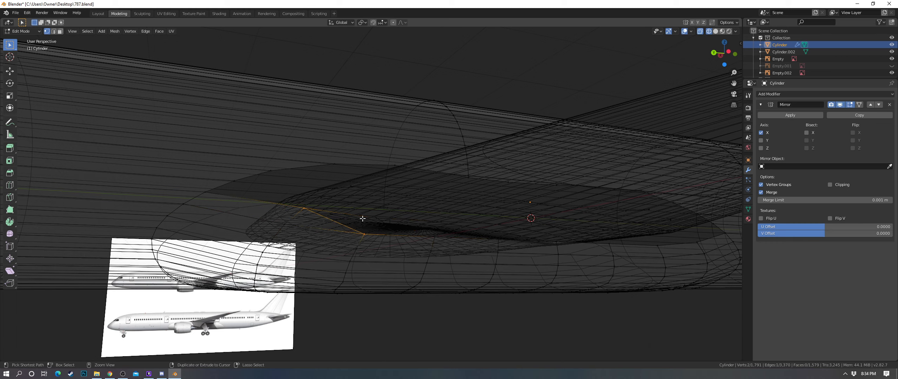
Step: Fill the rest of this strip beneath the wing back to the fuselage opening's rear edge
key("f")
key("f")
key("f")
key("f")
key("f")
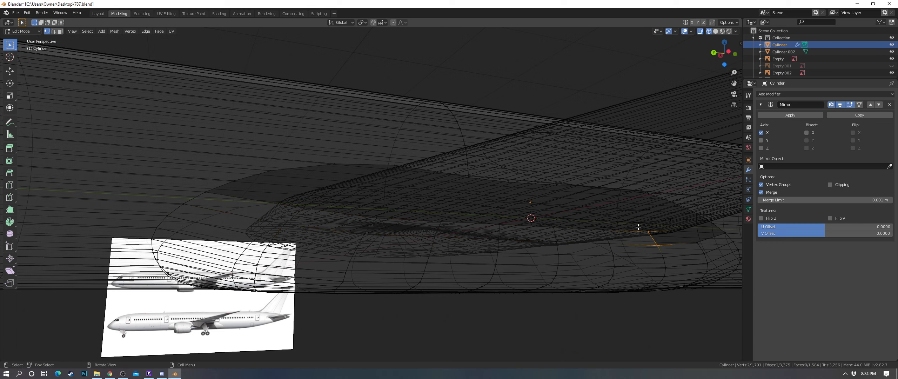
key("f")
middle_click_drag(638, 227, 391, 227, "shift")
left_click(412, 238, "shift")
left_click(395, 230, "shift")
key("f")
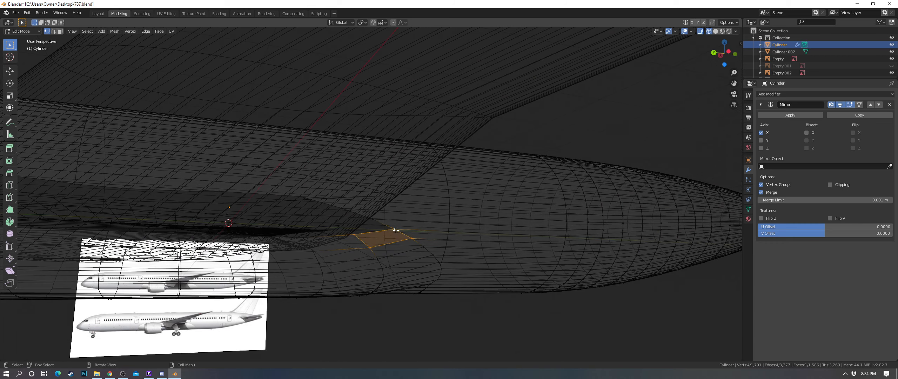
Step: Fill the faces of the strip above, working forward from the fuselage opening's rear edge
left_click(395, 230)
left_click(372, 219, "shift")
key("f")
key("f")
key("f")
key("f")
key("f")
key("f")
key("f")
Step: Close the strip's front end against the fuselage opening, undoing and redoing the last face, and return to solid shading
middle_click_drag(350, 231, 378, 236)
key("f")
left_click(113, 178, "shift")
key("f")
key("ctrl+z")
left_click(144, 169, "shift")
key("f")
key("z")
left_click(344, 193)
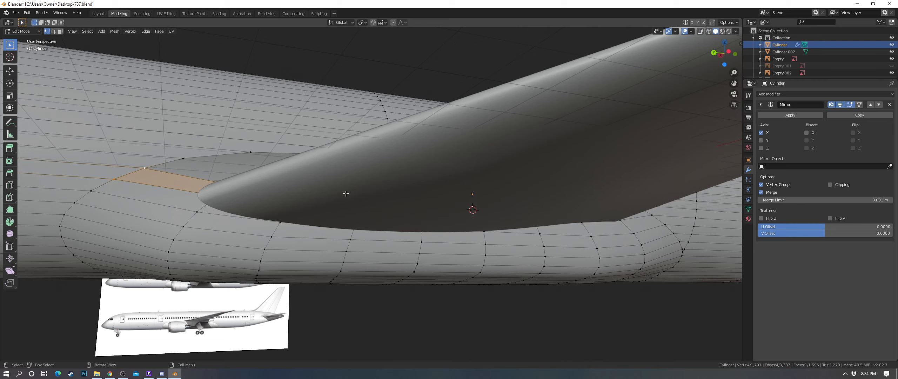
scroll(345, 192, "down", 6)
middle_click_drag(364, 190, 413, 180)
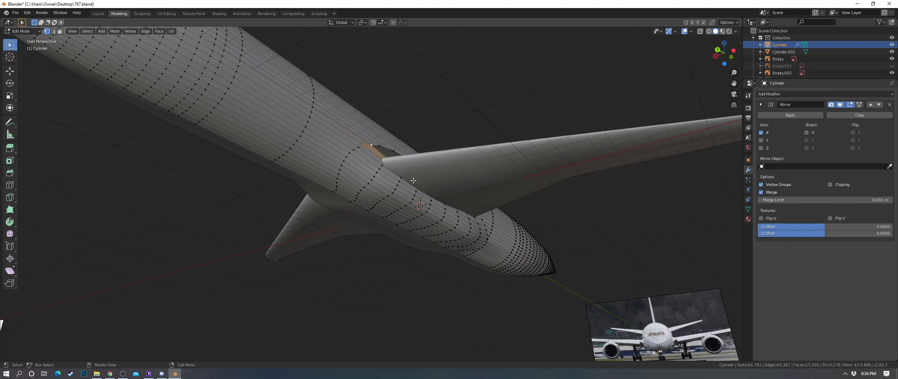
scroll(357, 172, "down", 4)
middle_click_drag(357, 172, 459, 157)
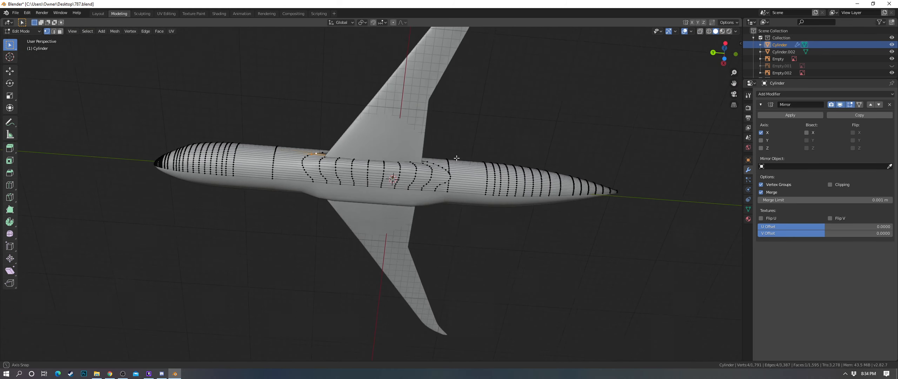
Step: In wireframe, fill the front face of the next fairing strip from its four corner vertices
scroll(453, 184, "up", 5)
scroll(452, 185, "up", 2)
mouse_move(453, 185)
middle_mouse_down()
mouse_move(451, 203)
mouse_move(500, 212)
mouse_move(499, 222)
mouse_move(401, 232)
middle_mouse_up()
scroll(377, 202, "down", 6)
key("Tab")
left_click(429, 211)
scroll(429, 211, "up", 5)
key("Tab")
key("z")
left_click(346, 233)
left_click(224, 271, "shift")
key("a")
key("a")
scroll(324, 291, "down", 1)
left_click(314, 267)
left_click(335, 250, "shift")
left_click(260, 250, "shift")
left_click(223, 268, "shift")
key("f")
Step: Fill the remaining faces of this strip rearward to the fuselage opening's rear edge
left_click(309, 268)
left_click(335, 250, "shift")
key("f")
key("f")
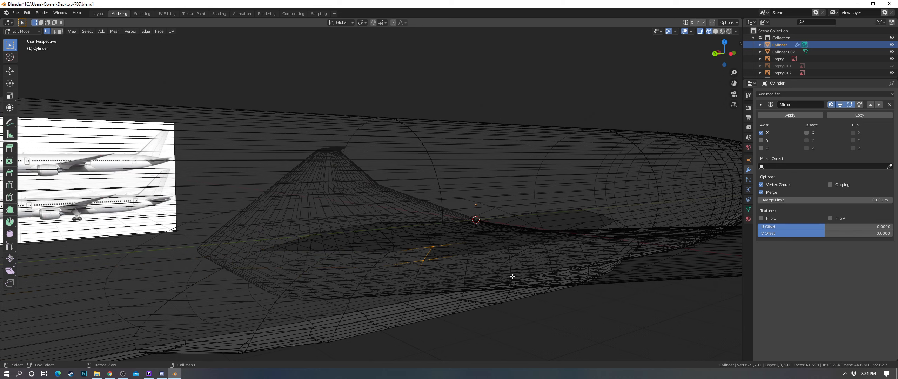
key("f")
key("f")
key("f")
key("f")
key("f")
left_click(600, 213, "shift")
left_click(615, 219, "shift")
key("f")
key("a")
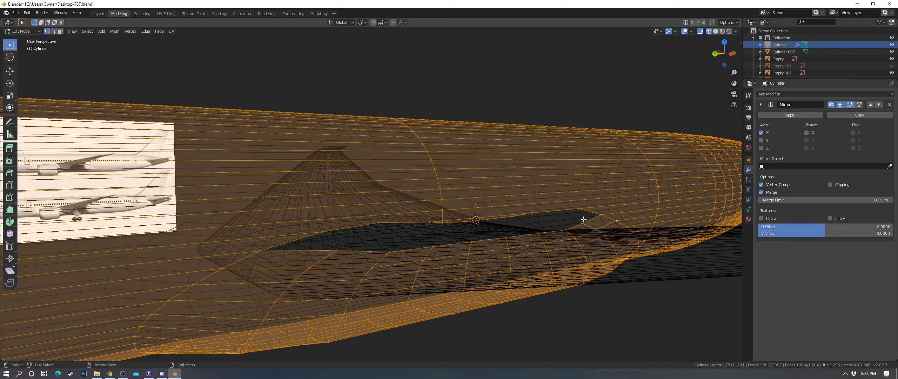
Step: Duplicate the strip's upper vertex row upward along Z and raise the copy a further 0.0933 m
left_click(583, 220)
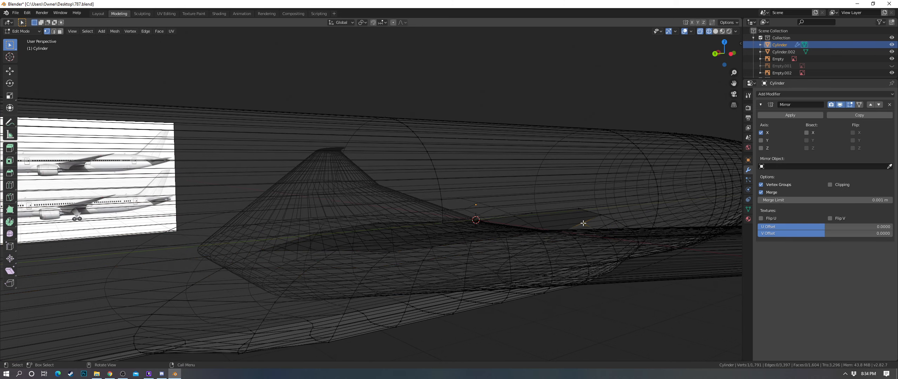
left_click(433, 240, "shift")
left_click(390, 244, "shift")
left_click(336, 242, "shift")
key("shift+d")
key("z")
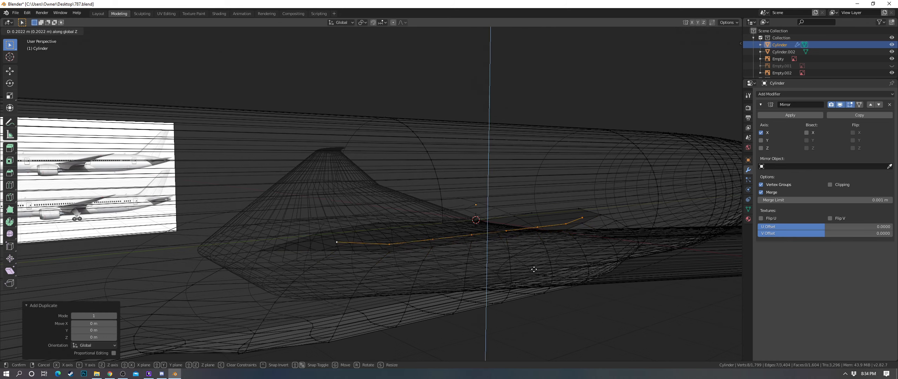
left_click(601, 269)
middle_click_drag(601, 270, 587, 270)
key("g")
key("z")
left_click(604, 267)
Step: Try scaling the duplicated vertex row to 0.785 along Y, and undo the change
key("s")
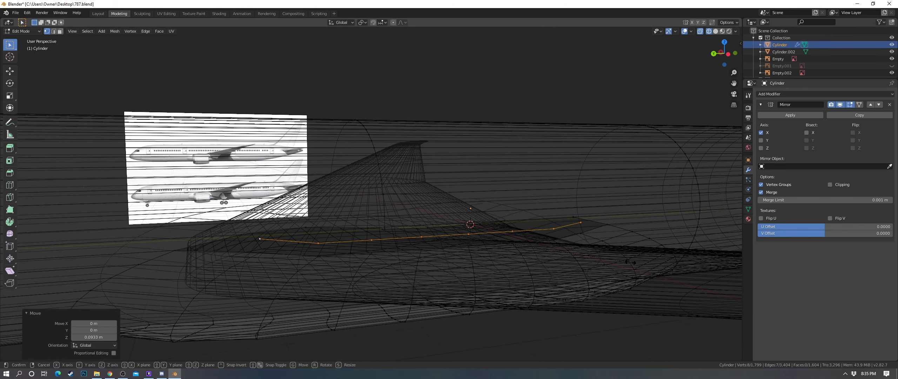
key("y")
left_click(587, 262)
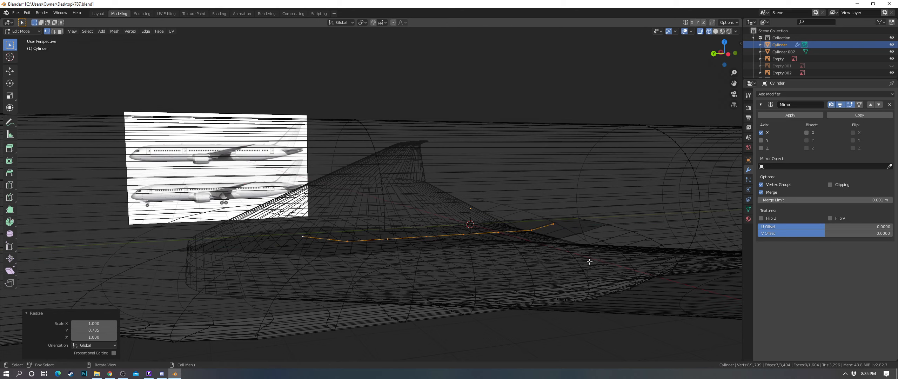
left_click(608, 262)
key("ctrl+z")
Step: In solid shading, lower the duplicated row 0.0197 m along Z and bring its two end vertices down slightly more
key("shift+z")
middle_click_drag(607, 259, 593, 259)
key("g")
key("z")
left_click(593, 260)
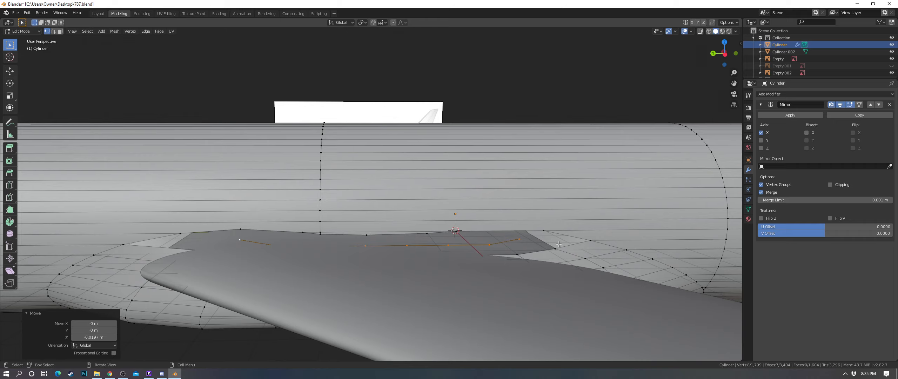
left_click(523, 239)
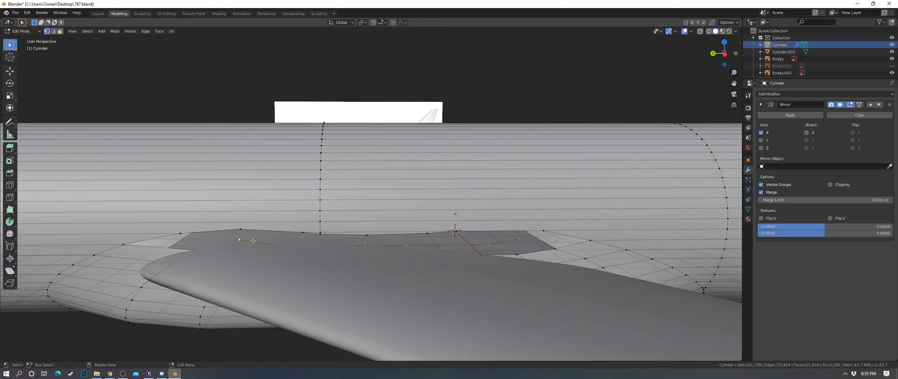
left_click(238, 239, "shift")
key("g")
key("z")
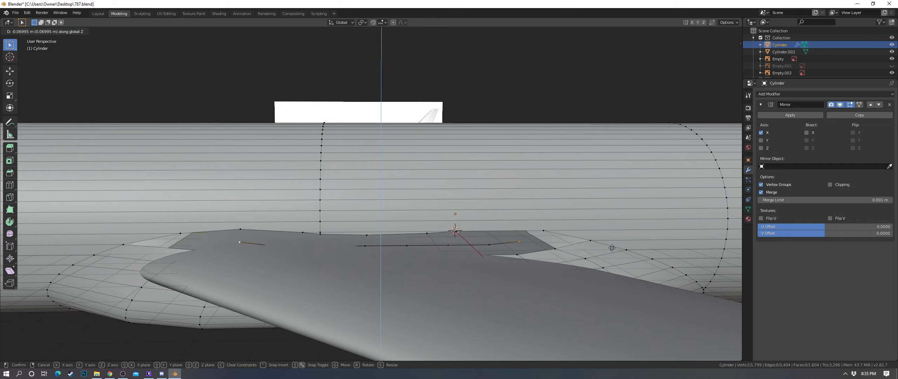
left_click(612, 247)
Step: Fill the faces between the duplicated row and the strip below, from the fuselage opening's rear edge to its front
left_click(545, 231)
left_click(588, 240, "shift")
left_click(519, 242, "shift")
key("f")
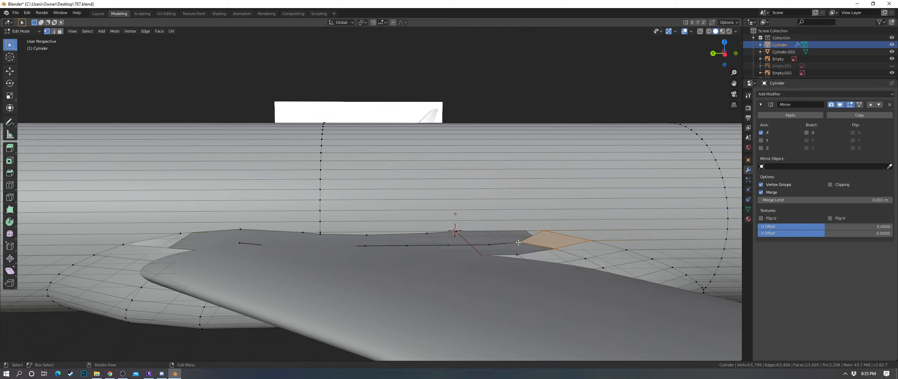
key("f")
key("f")
key("f")
key("f")
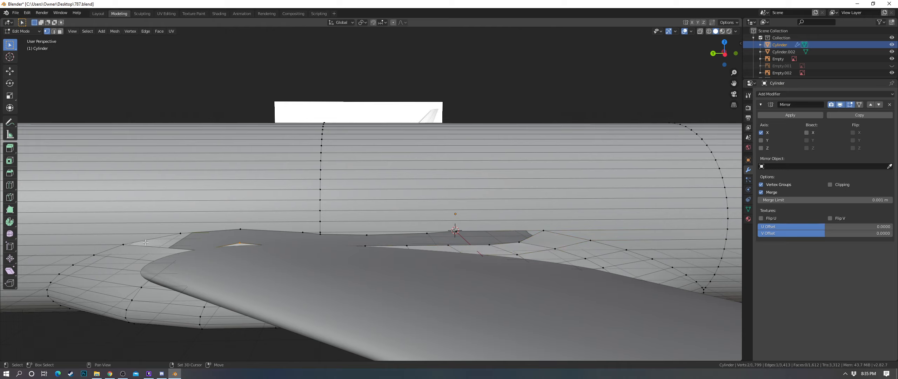
key("f")
key("a")
key("alt+a")
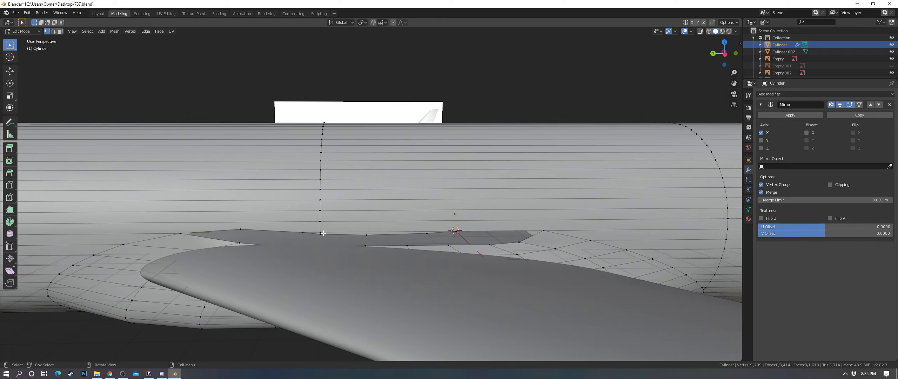
Step: Select the boundary loop of the remaining opening above the wing root and inspect it in wireframe and solid shading
key("z")
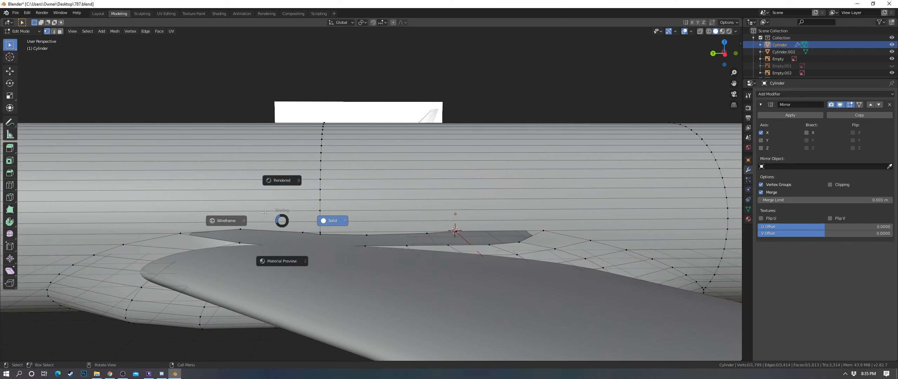
left_click(246, 223)
middle_click_drag(272, 238, 272, 248)
left_click(257, 280, "alt")
key("z")
left_click(441, 273)
mouse_move(440, 271)
middle_mouse_down()
mouse_move(388, 271)
mouse_move(450, 243)
middle_mouse_up()
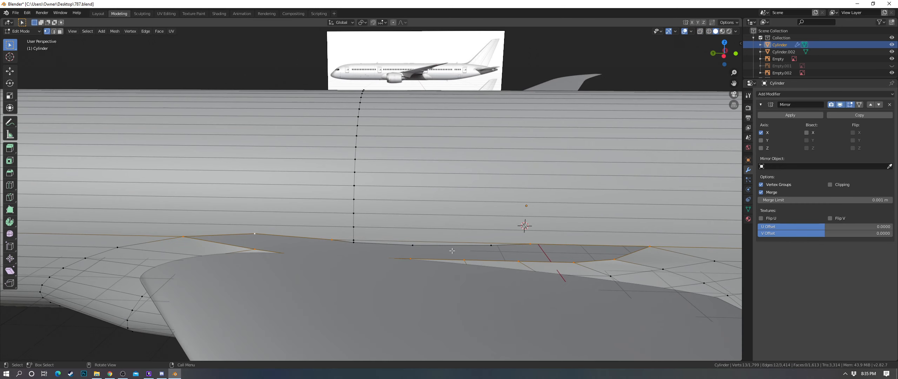
key("z")
left_click(390, 258)
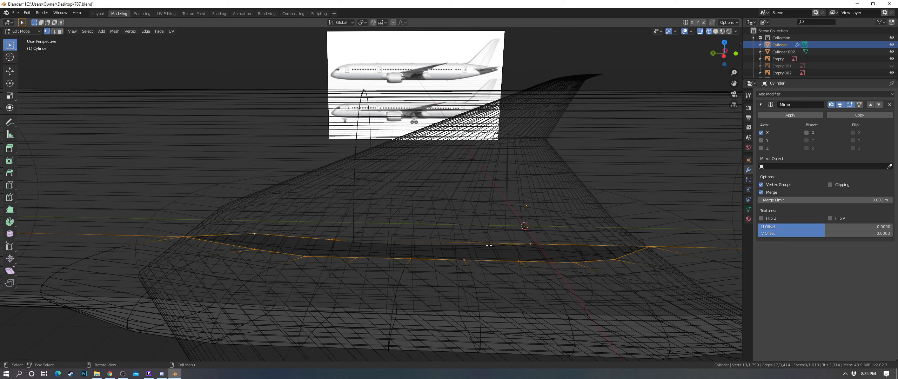
key("z")
left_click(642, 263)
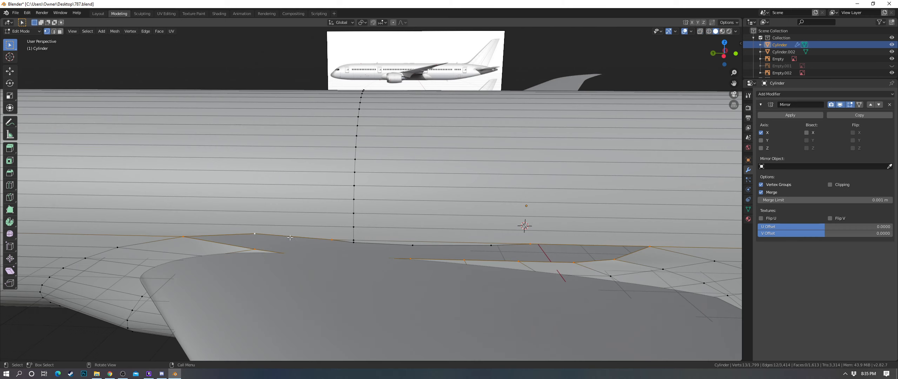
Step: In wireframe, fill the front faces of the remaining opening against the fuselage edge and check them in solid shading
key("alt+a")
key("z")
left_click(308, 248)
key("f")
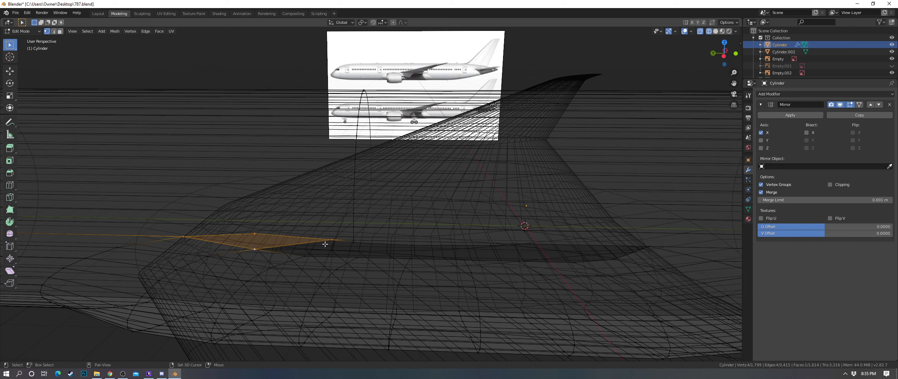
left_click(332, 239, "ctrl")
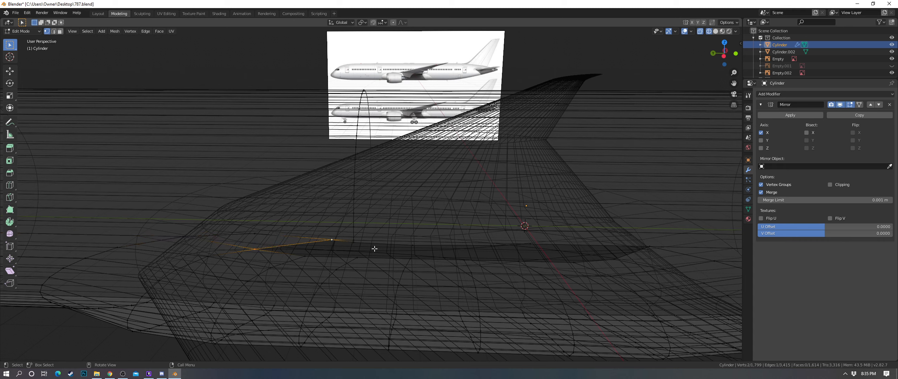
key("f")
key("f")
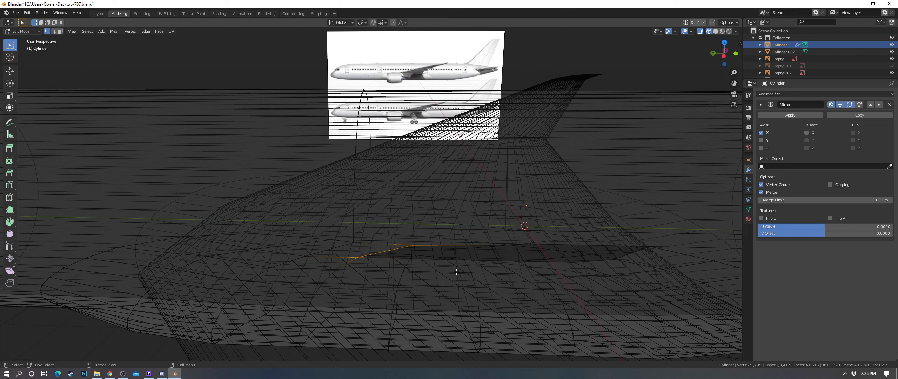
key("a")
key("shift+z")
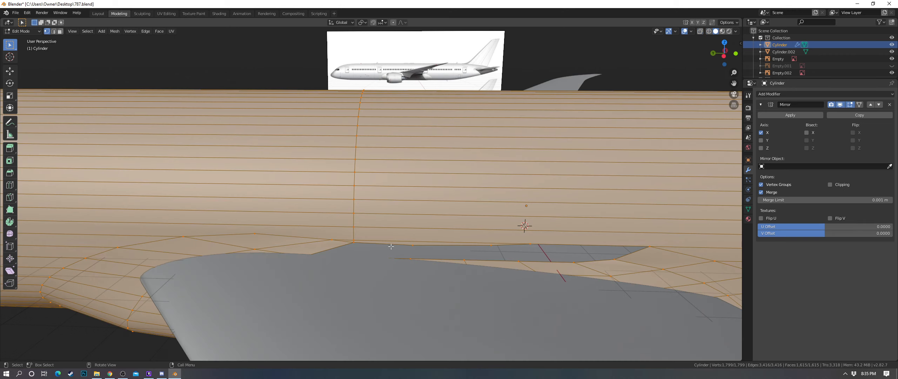
Step: Undo the last fill and continue filling the opening's middle section rearward in wireframe
key("ctrl+z")
key("ctrl+z")
key("shift+z")
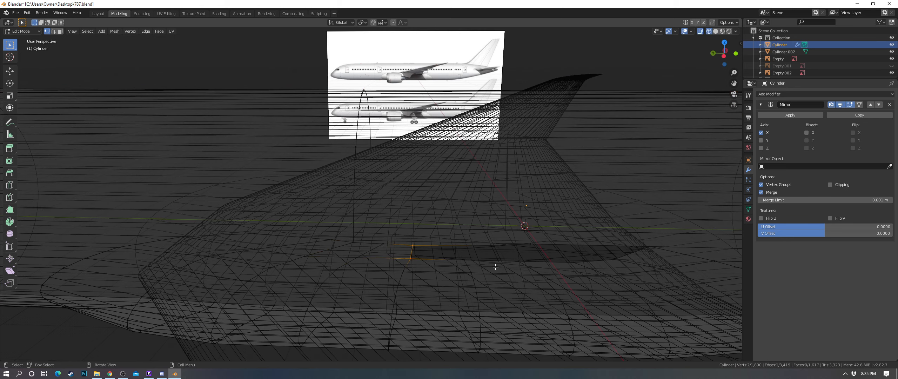
left_click(451, 249)
right_click(447, 267)
middle_click_drag(564, 274, 450, 254, "shift")
key("f")
key("shift+z")
Step: Add one centred loop cut at the last gap's upper edge and fill the gap's remaining faces
key("ctrl+r")
left_click(401, 246)
right_click(401, 246)
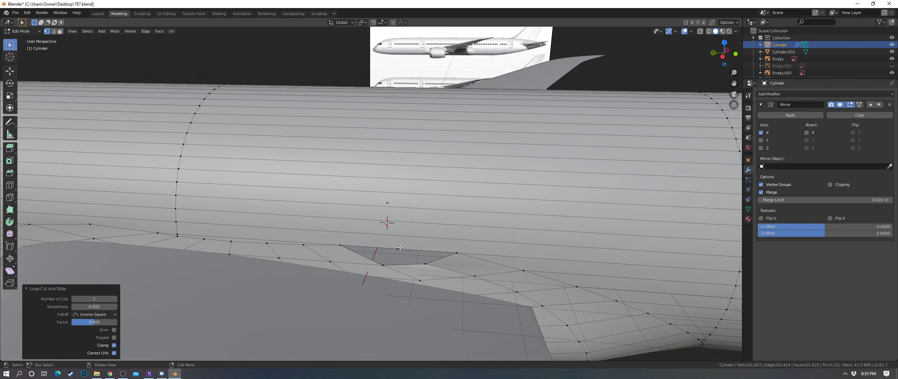
left_click(342, 245)
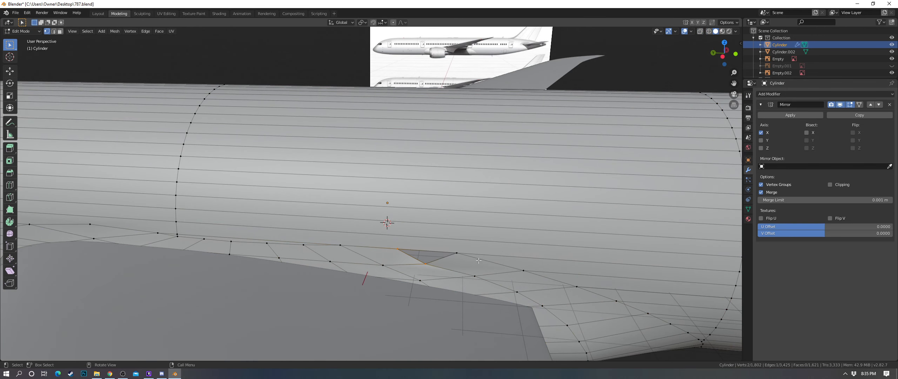
key("f")
key("a")
key("a")
Step: In Object Mode, undo a flat-shading attempt on the fuselage and shade it smooth
key("Tab")
right_click(472, 250)
left_click(472, 253)
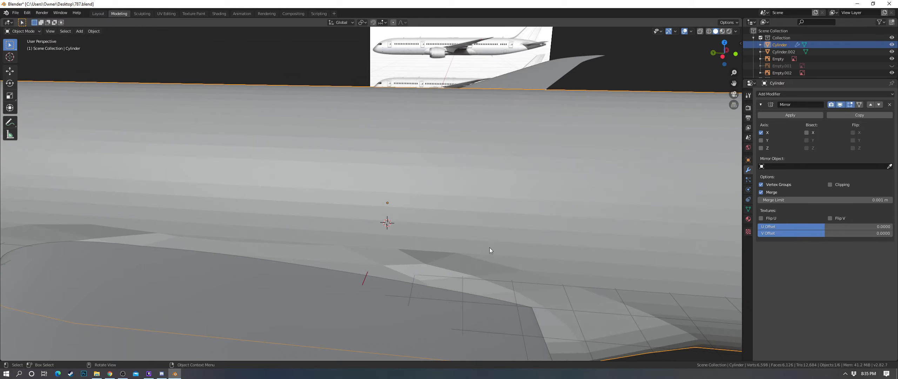
key("ctrl+z")
right_click(465, 247)
left_click(465, 237)
Step: Examine the closed wing-root fairing from above and from both ends, in Object and Edit Mode
scroll(498, 250, "down", 5)
mouse_move(498, 249)
middle_mouse_down()
mouse_move(449, 232)
mouse_move(422, 239)
mouse_move(456, 259)
mouse_move(508, 240)
mouse_move(506, 254)
middle_mouse_up()
scroll(453, 240, "up", 2)
key("Tab")
scroll(455, 259, "down", 2)
scroll(466, 252, "up", 4)
key("Tab")
key("KP_7")
middle_click_drag(515, 210, 486, 164)
key("Tab")
scroll(496, 168, "up", 2)
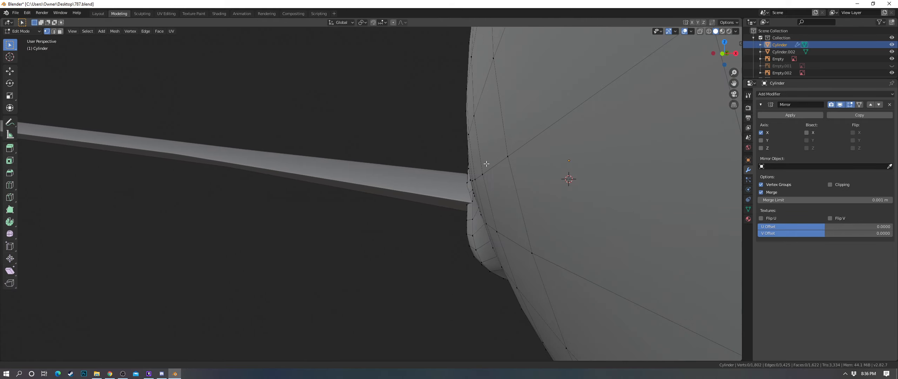
scroll(570, 185, "down", 3)
middle_click_drag(569, 184, 323, 169)
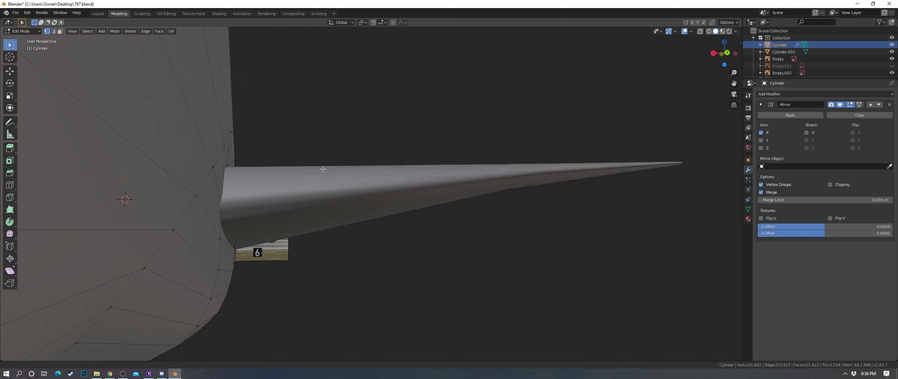
Step: Move a fairing vertex beneath the wing root by -0.0298 m along X
key("z")
left_click(248, 239)
key("z")
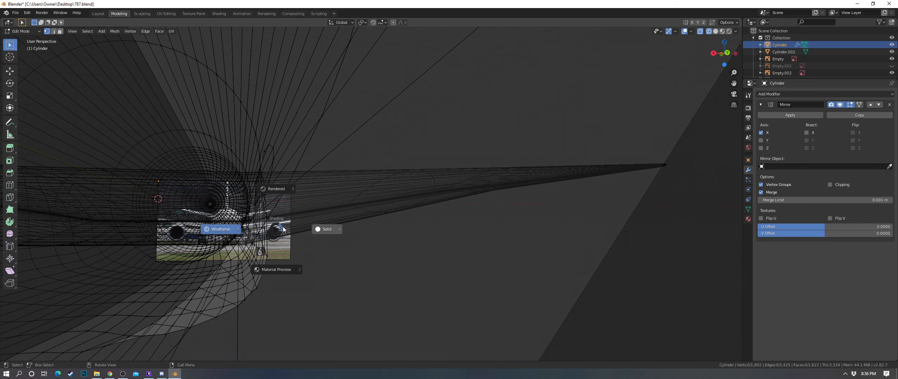
left_click(291, 228)
middle_click_drag(291, 228, 296, 227)
key("g")
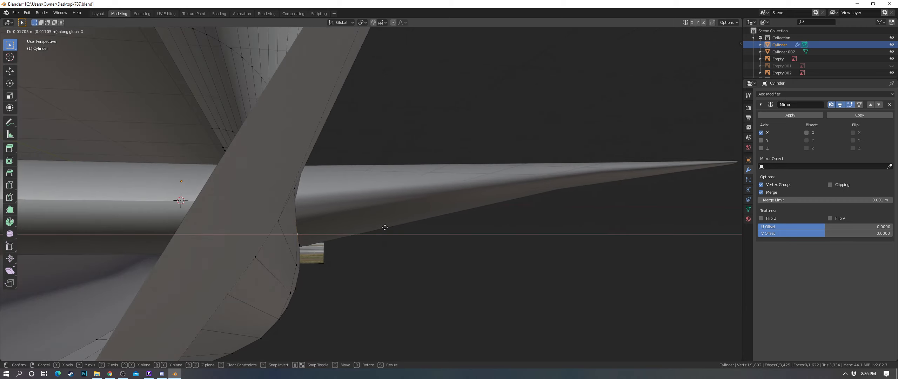
left_click(386, 226)
middle_click_drag(386, 226, 322, 214)
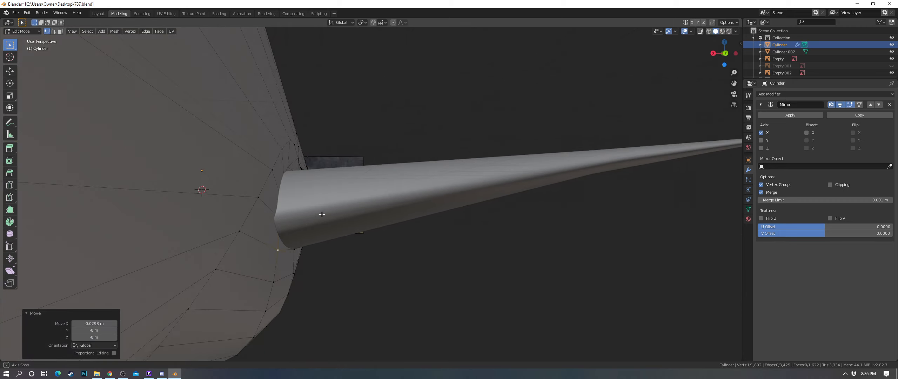
Step: Adjust fairing vertices at the wing root by -0.0415 m and -0.0462 m along X
key("z")
left_click(279, 213)
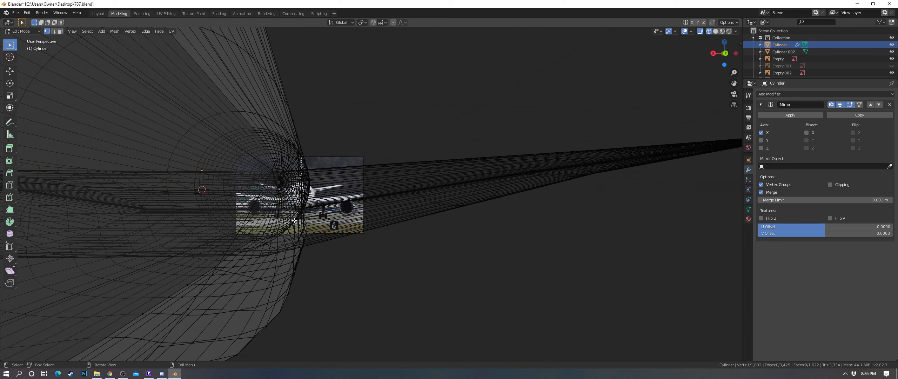
middle_click_drag(293, 219, 331, 220)
key("z")
left_click(321, 224)
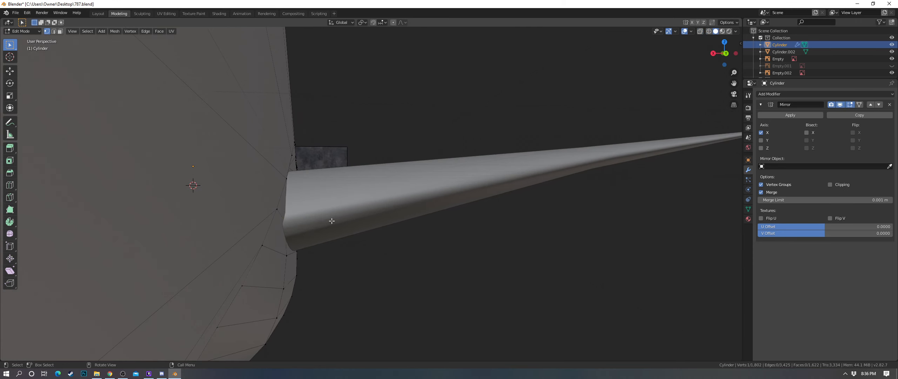
left_click(335, 220)
key("z")
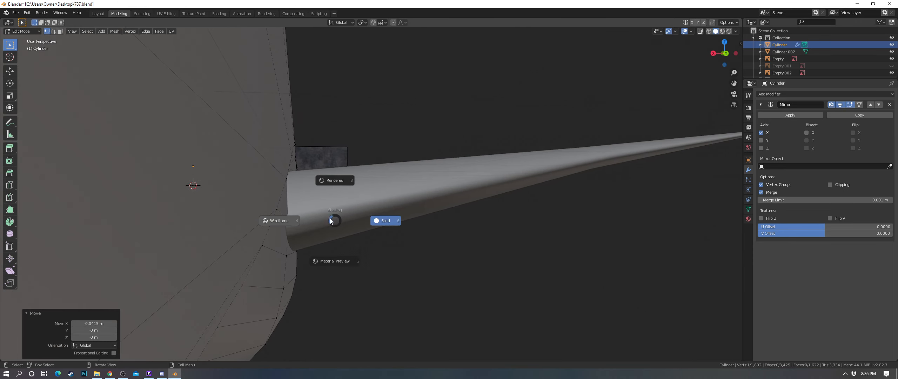
left_click(277, 220)
left_click(352, 223)
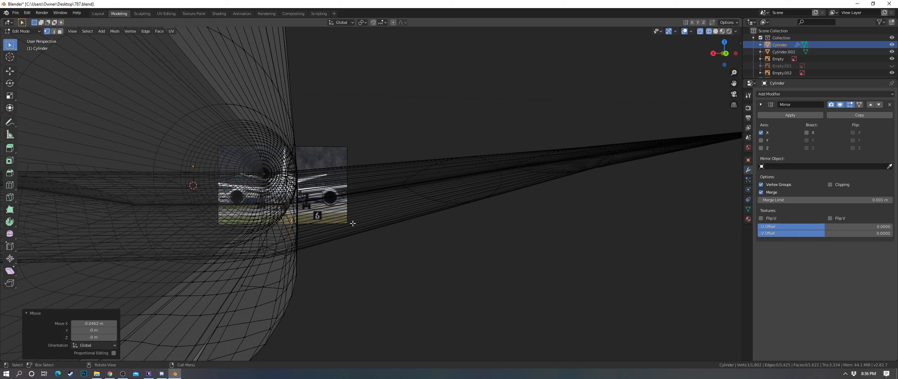
Step: In wireframe, shift further fairing vertices beneath the wing along X
left_click(289, 254)
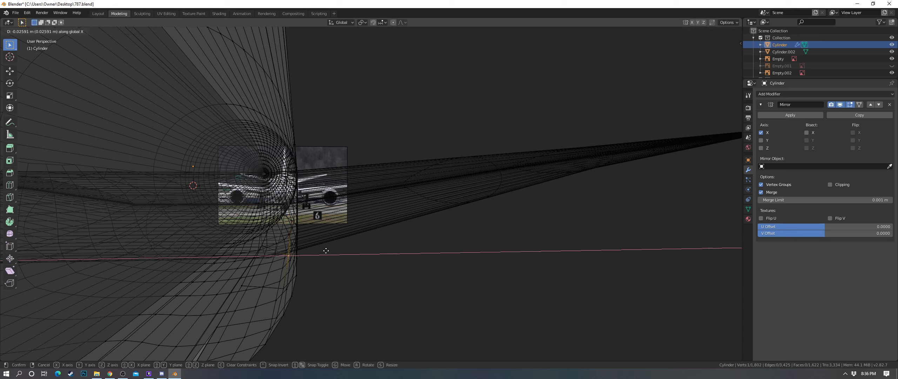
left_click(326, 251)
middle_click_drag(331, 248, 265, 206)
key("g")
left_click(325, 206)
mouse_move(325, 206)
middle_mouse_down()
mouse_move(340, 202)
mouse_move(308, 189)
mouse_move(362, 182)
mouse_move(348, 182)
mouse_move(338, 170)
mouse_move(255, 174)
middle_mouse_up()
left_click(338, 203)
Step: Reposition two more fairing vertices beside the wing root to even out the cross-section
key("alt+z")
key("z")
key("g")
left_click(337, 189)
left_click(363, 181)
left_click(310, 172)
key("g")
left_click(345, 169)
Step: Move a fairing vertex beneath the wing root by -0.0648 m along X
middle_click_drag(389, 168, 321, 177)
key("z")
mouse_move(462, 195)
middle_mouse_down()
mouse_move(458, 177)
mouse_move(523, 194)
mouse_move(438, 164)
mouse_move(379, 179)
mouse_move(380, 201)
middle_mouse_up()
key("z")
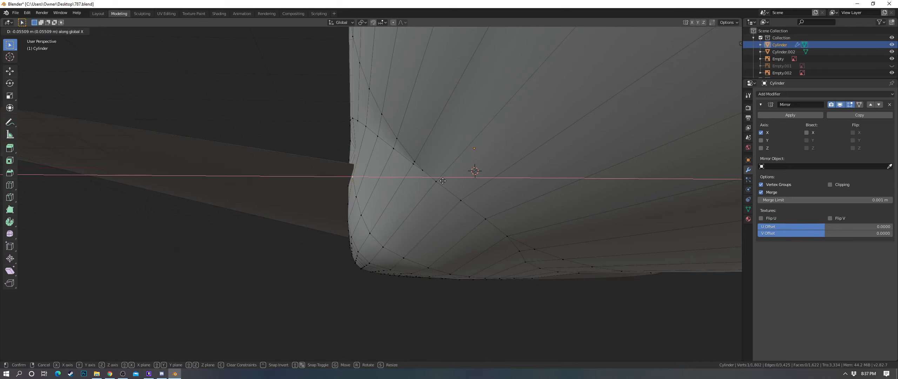
left_click(442, 181)
middle_click_drag(443, 181, 374, 178)
left_click(437, 180)
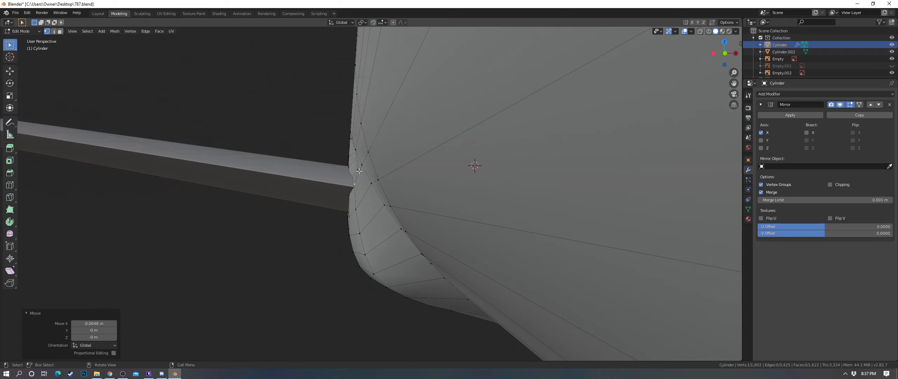
Step: Nudge neighbouring fairing vertices beside the wing root along X, the last one by -0.00684 m
left_click(414, 173)
mouse_move(415, 172)
middle_mouse_down()
mouse_move(429, 186)
mouse_move(376, 176)
mouse_move(431, 180)
mouse_move(417, 167)
middle_mouse_up()
left_click(399, 177)
key("g")
key("x")
left_click(422, 178)
key("g")
left_click(429, 175)
Step: Hide the front-view reference photo and resume editing the fuselage mesh in front view
key("ctrl+KP_1")
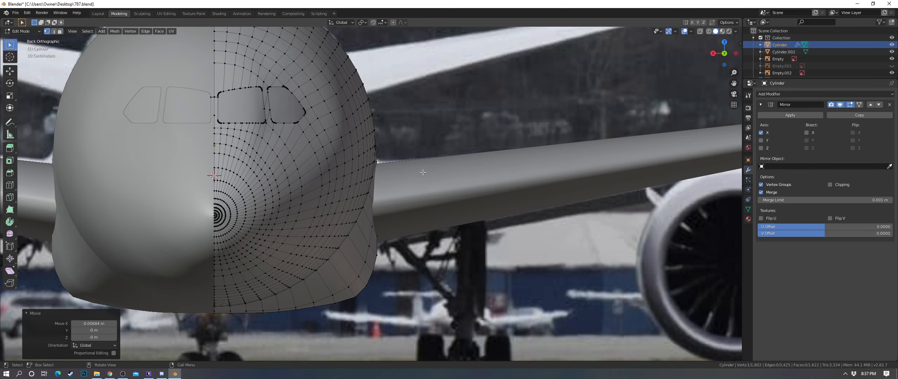
key("KP_1")
key("Tab")
left_click(381, 96)
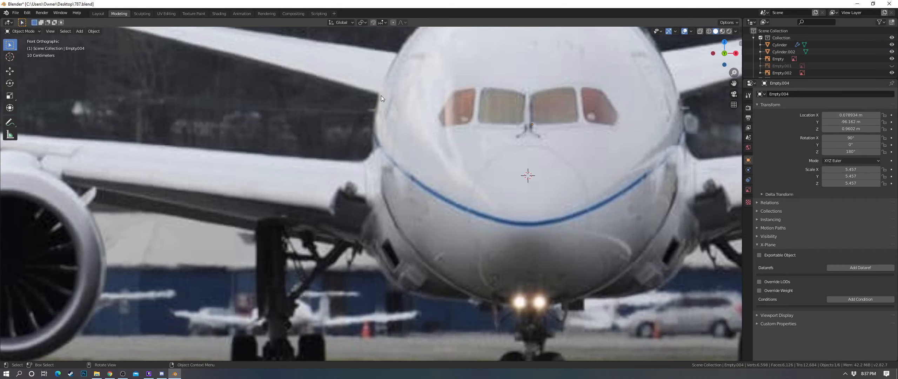
key("h")
left_click(371, 191)
key("Tab")
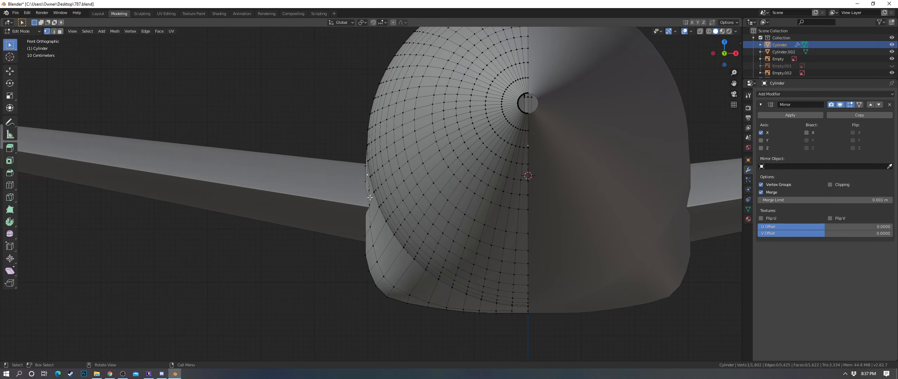
Step: Move the vertex at the wing root's lower edge by -0.00733 m along X
scroll(388, 217, "up", 4)
scroll(388, 218, "up", 2)
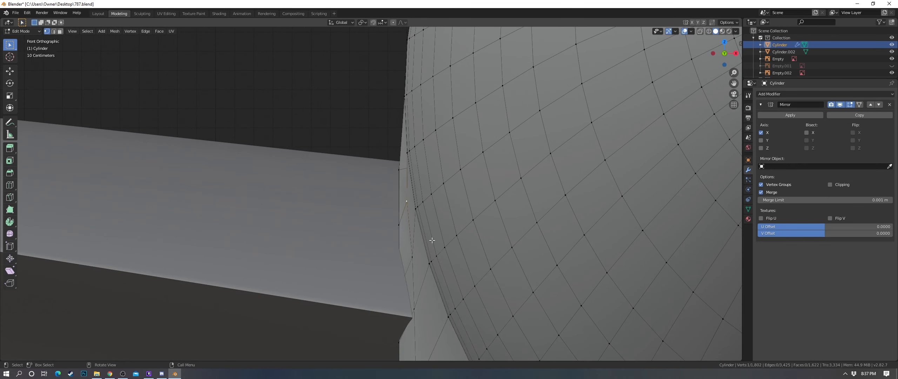
left_click(457, 249)
left_click(413, 308)
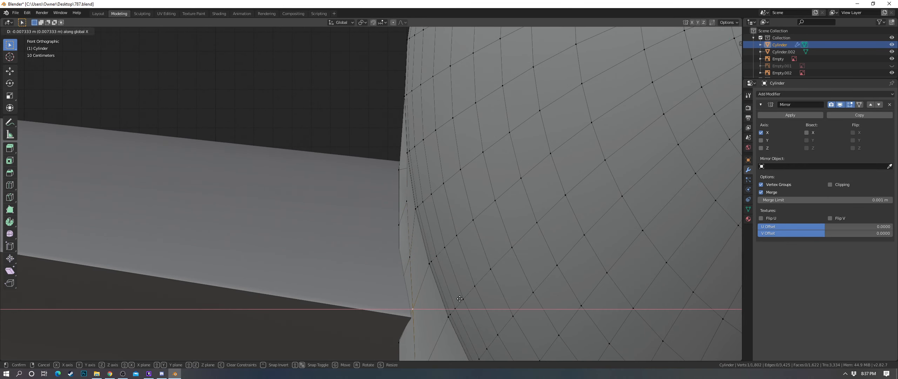
left_click(459, 299)
key("shift+z")
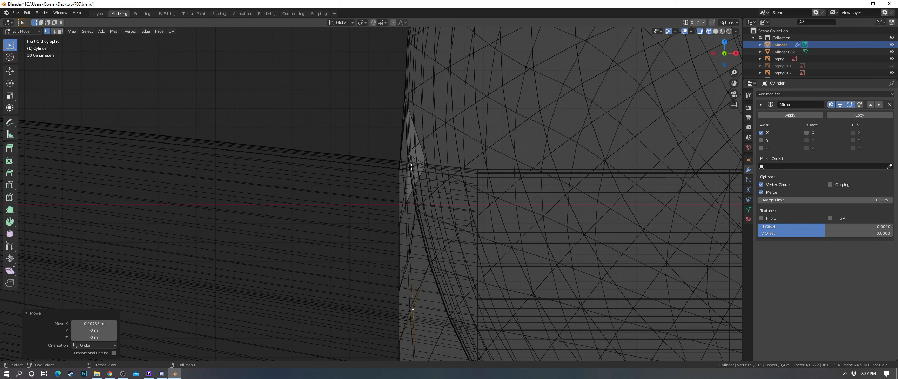
Step: Shift the vertex at the wing root's upper edge 0.115 m along X
left_click(505, 164)
key("g")
key("x")
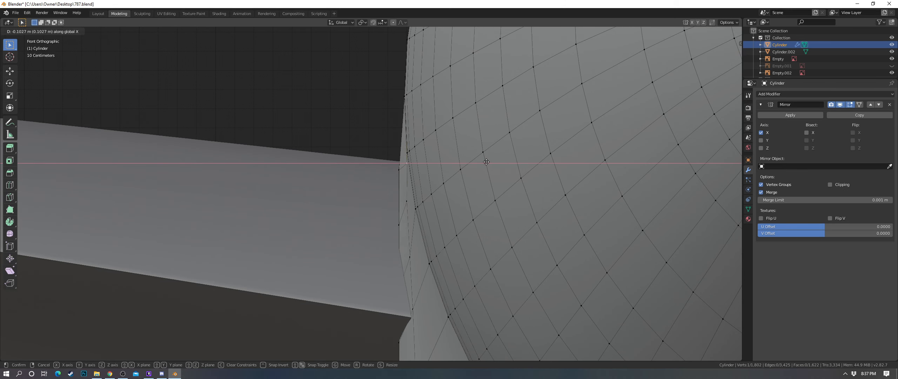
left_click(484, 162)
scroll(483, 162, "down", 6)
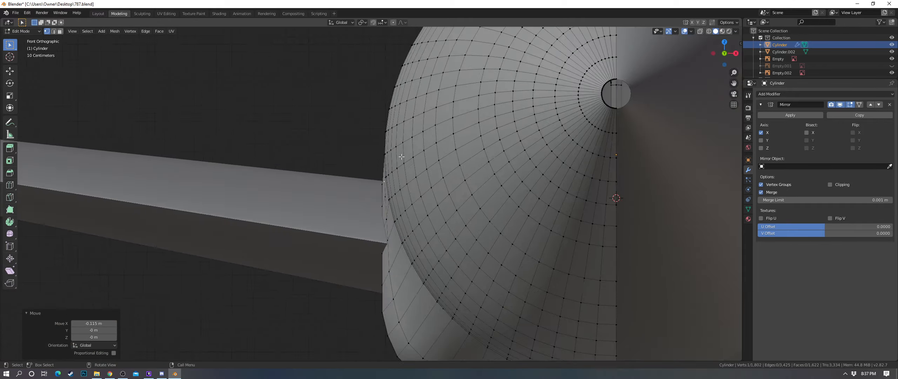
Step: Examine the shading and vertex alignment where the fairing meets the fuselage above the wing root
middle_click_drag(401, 156, 384, 149)
key("a")
key("Tab")
key("a")
key("alt+a")
scroll(380, 162, "down", 8)
left_click(444, 174)
key("Tab")
scroll(444, 174, "up", 6)
left_click(467, 169)
scroll(420, 162, "down", 4)
key("Tab")
scroll(432, 159, "up", 4)
key("Tab")
scroll(392, 153, "up", 4)
scroll(384, 150, "up", 2)
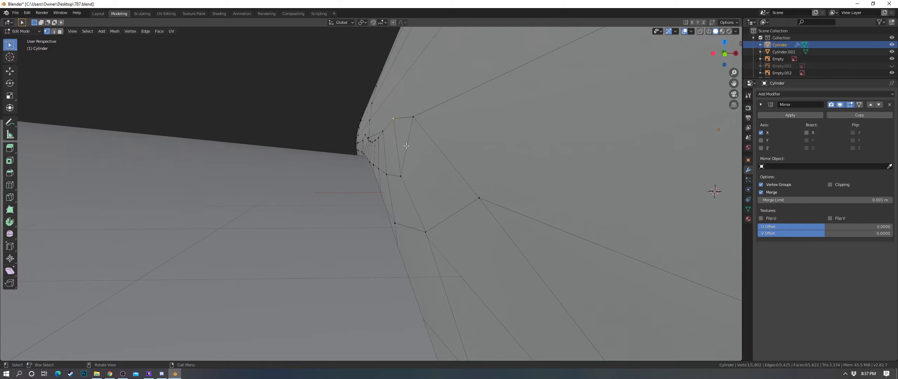
Step: Align the selected vertex with the fuselage side in front view, moving it about 0.0024 m along X
key("KP_1")
scroll(457, 178, "up", 3)
middle_click_drag(457, 178, 441, 259, "shift")
scroll(509, 146, "up", 4)
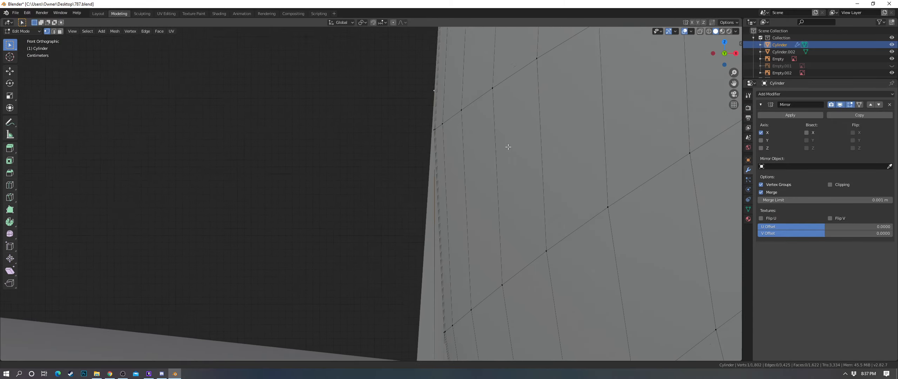
mouse_move(508, 146)
middle_mouse_down("shift")
mouse_move(386, 209)
mouse_move(460, 139)
middle_mouse_up("shift")
scroll(438, 190, "up", 4)
key("z")
key("g")
key("x")
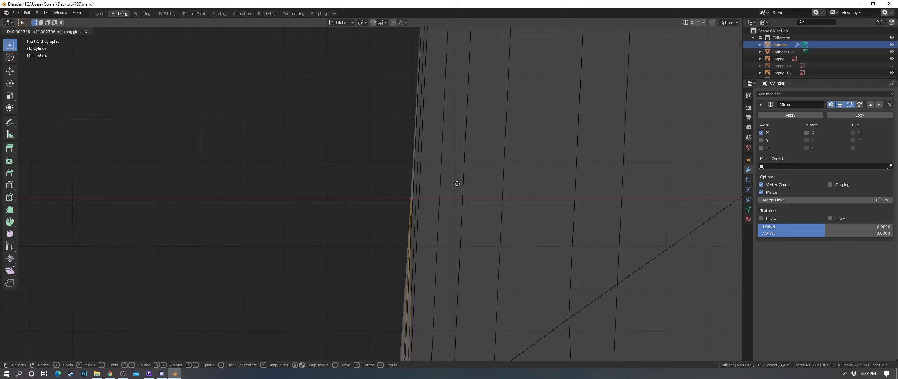
left_click(457, 184)
Step: Add a single loop cut around the forward end of the wing-root fairing
scroll(451, 180, "down", 4)
key("z")
scroll(419, 183, "down", 5)
mouse_move(416, 184)
middle_mouse_down()
mouse_move(402, 190)
mouse_move(462, 191)
middle_mouse_up()
scroll(403, 197, "down", 9)
middle_click_drag(392, 207, 419, 179)
scroll(453, 167, "up", 4)
left_click(419, 178)
scroll(434, 177, "down", 4)
scroll(439, 176, "up", 2)
middle_click_drag(461, 198, 396, 144)
scroll(422, 205, "up", 4)
middle_click_drag(407, 239, 381, 224)
scroll(393, 248, "up", 2)
left_click(381, 225)
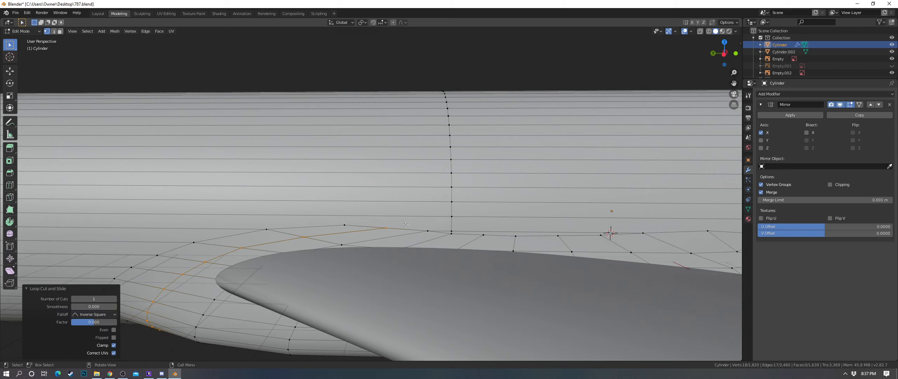
Step: Move the new loop's upper end vertex by -0.0424 m along Y and 0.000694 m along X
left_click(469, 219)
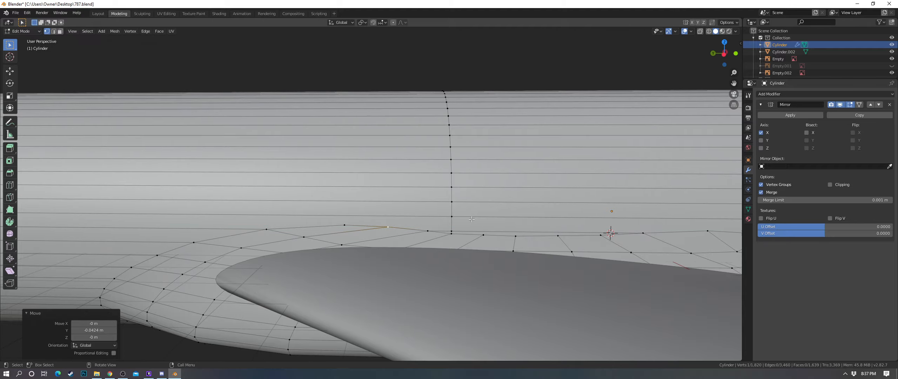
key("KP_1")
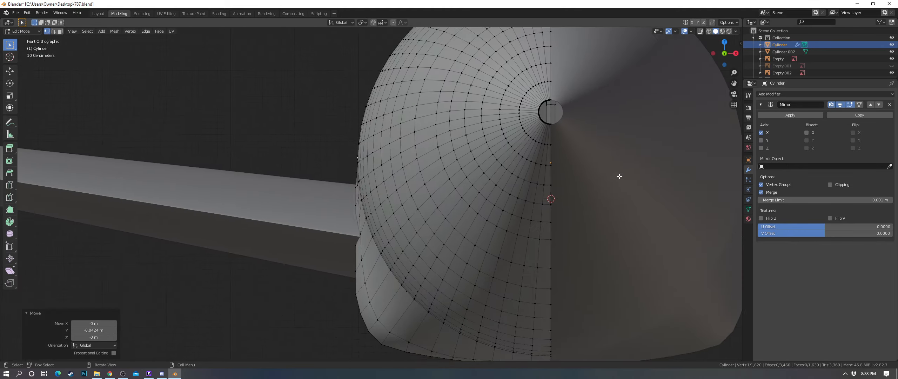
key("KP_Decimal")
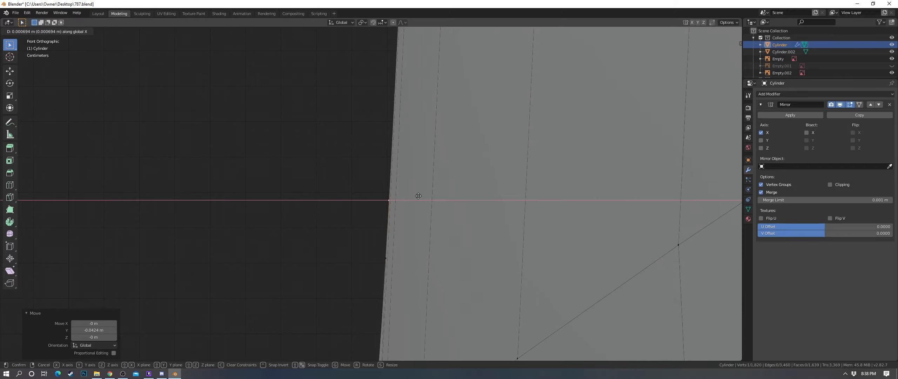
scroll(418, 196, "down", 4)
middle_click_drag(409, 196, 366, 258)
scroll(476, 197, "down", 5)
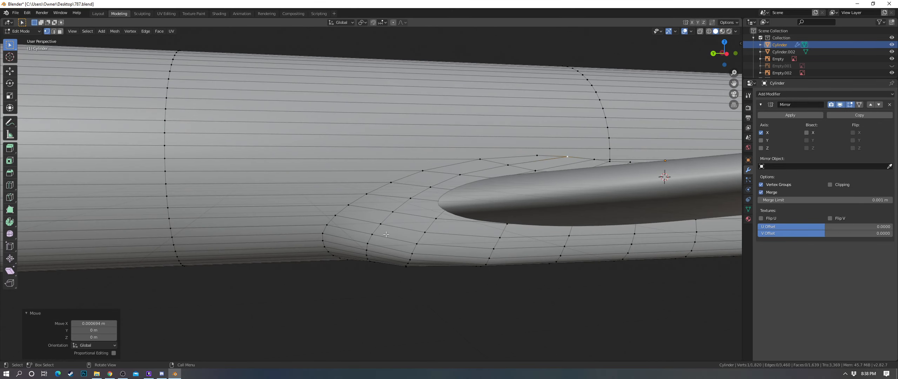
Step: Select the vertices along the new loop's front curve and move them -0.00934 m along Z
middle_click_drag(386, 233, 383, 300)
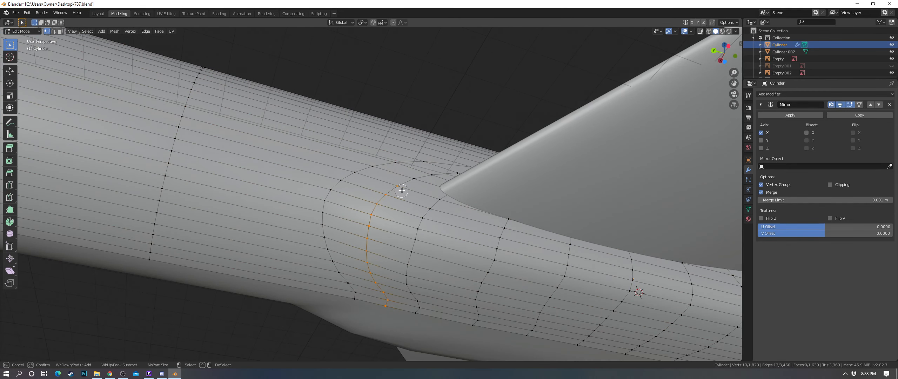
key("Escape")
middle_click_drag(402, 190, 467, 227)
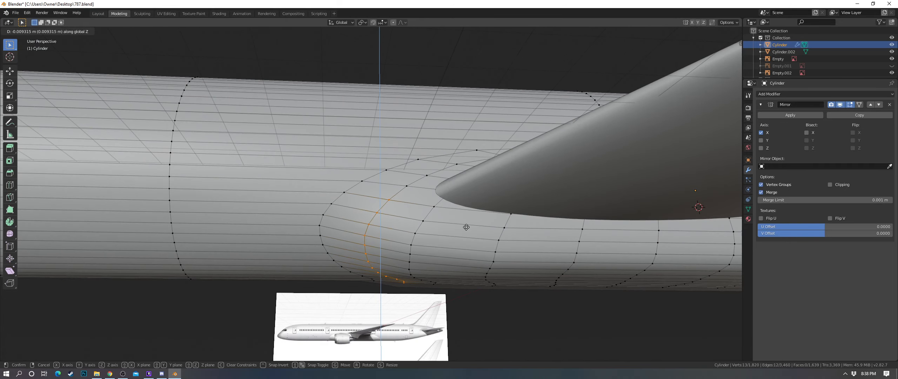
left_click(466, 227)
middle_click_drag(466, 227, 428, 262)
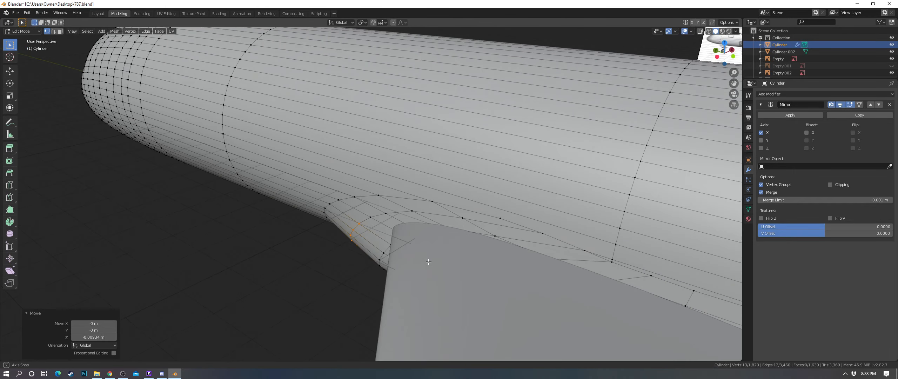
Step: Select the edge loops outlining the fairing's front and rear boundary and mark them sharp
key("a")
key("alt+a")
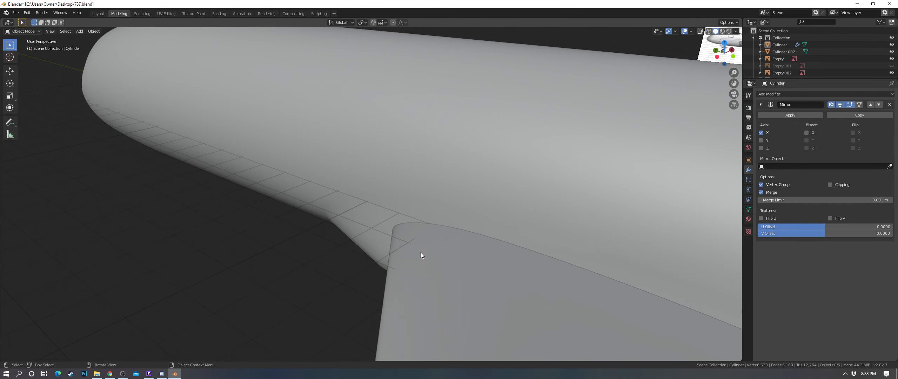
middle_click_drag(380, 223, 352, 174)
left_click(363, 195, "alt")
scroll(463, 199, "down", 2)
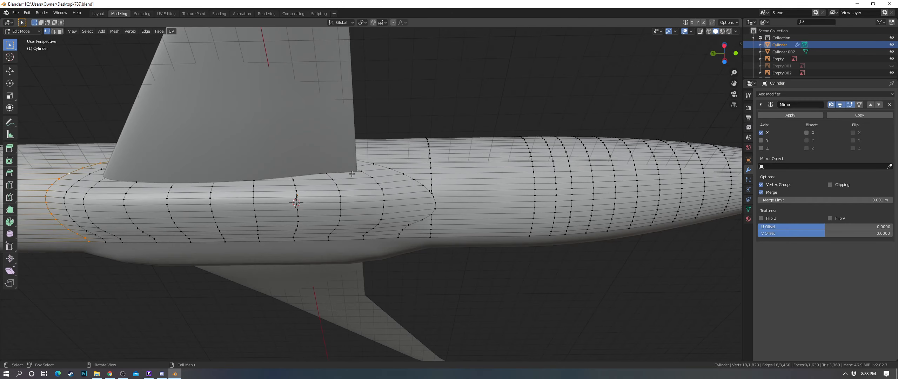
left_click(418, 221, "alt+shift")
middle_click_drag(522, 139, 497, 164)
scroll(497, 165, "up", 3)
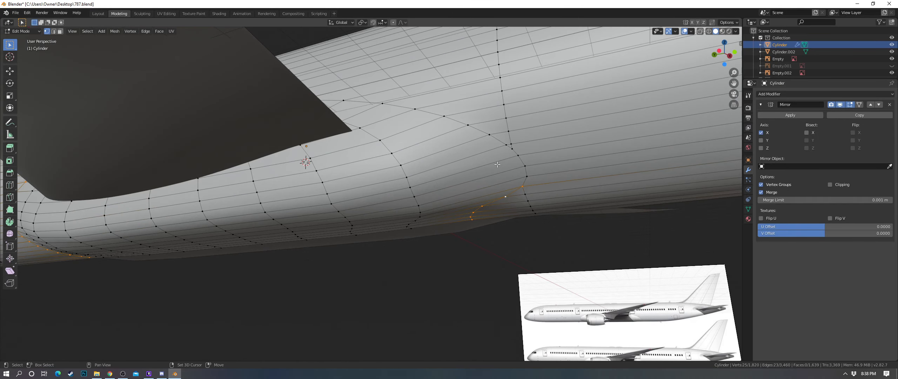
middle_click_drag(457, 126, 307, 124)
middle_click_drag(233, 114, 273, 95)
scroll(440, 137, "up", 4)
scroll(394, 69, "down", 8)
left_click(145, 31)
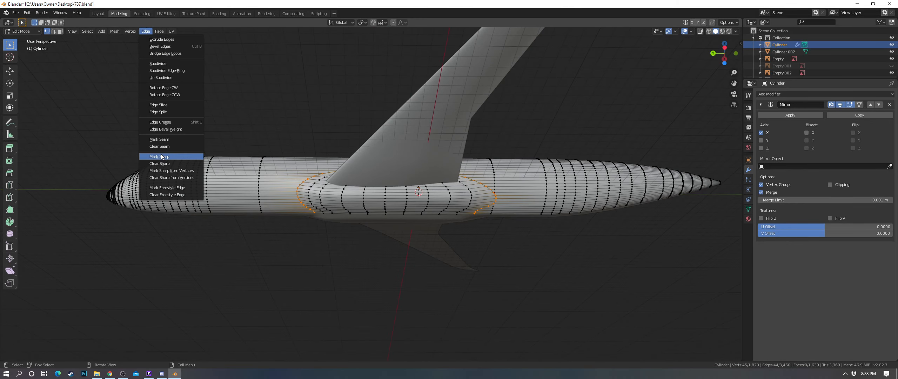
left_click(161, 154)
Step: Examine the shading along the fairing's boundary in object mode, from the side and from beneath
key("Tab")
middle_click_drag(439, 168, 383, 160)
scroll(447, 194, "up", 3)
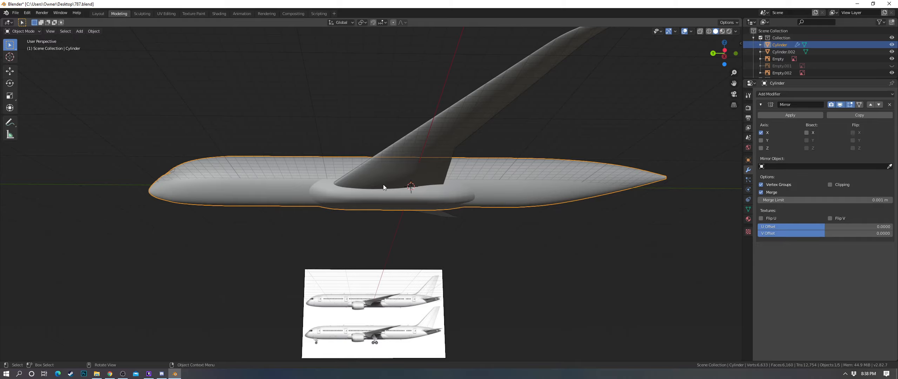
scroll(402, 183, "up", 3)
middle_click_drag(403, 183, 448, 252)
key("Tab")
key("Tab")
key("alt+a")
scroll(476, 209, "down", 2)
scroll(448, 252, "up", 5)
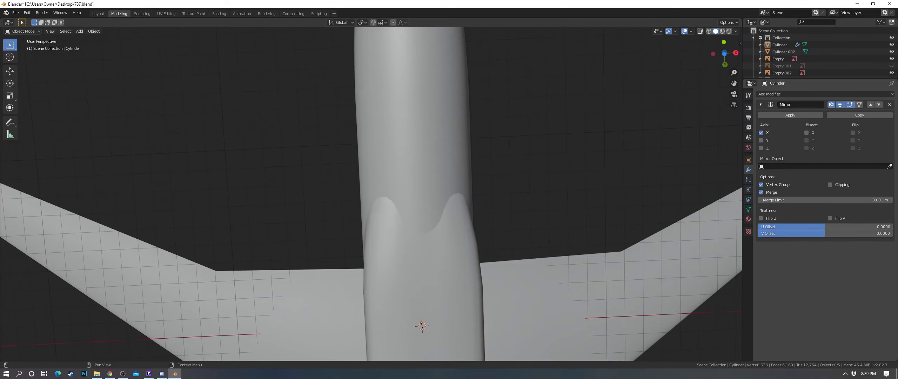
middle_click_drag(505, 232, 377, 125, "shift")
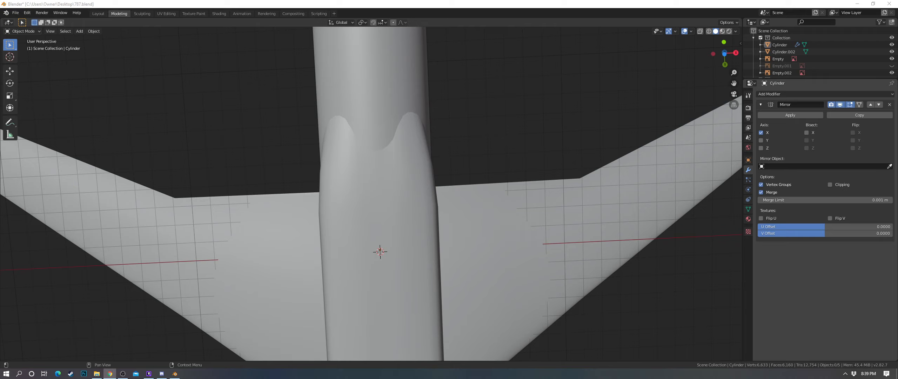
Step: Hide the top-view reference image and show the belly fairing in bottom view
left_click(491, 3)
middle_click_drag(394, 142, 446, 191, "shift")
left_click(354, 151)
key("Tab")
scroll(361, 154, "up", 3)
key("ctrl+KP_7")
key("KP_7")
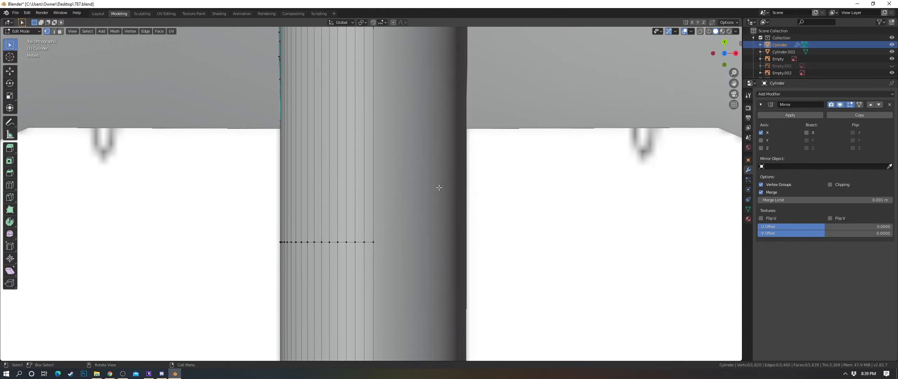
key("ctrl+KP_7")
key("Tab")
left_click(476, 191)
key("h")
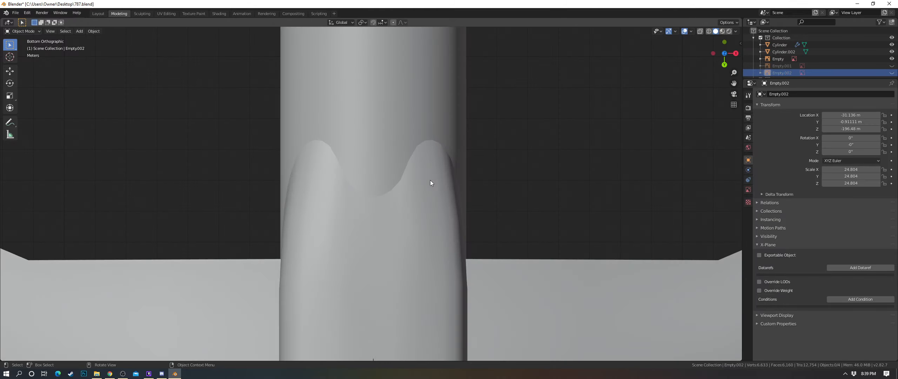
Step: Move the centreline vertex of the fairing's sharp boundary by -0.381 m along Y
left_click(430, 180)
key("Tab")
scroll(368, 197, "up", 3)
left_click(369, 197)
key("g")
key("y")
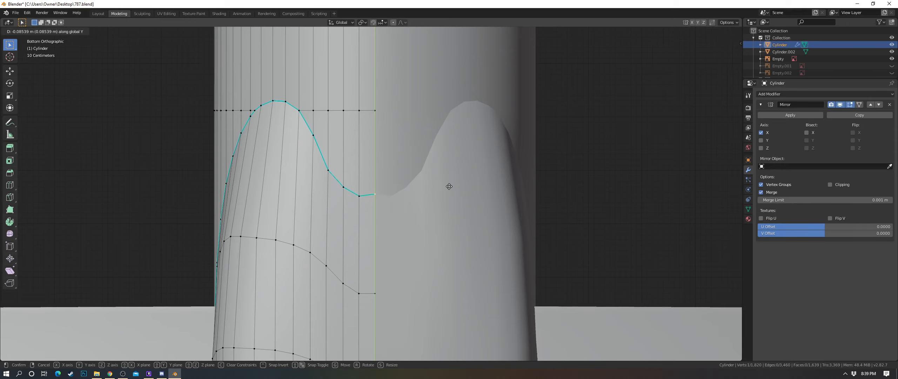
left_click(452, 170)
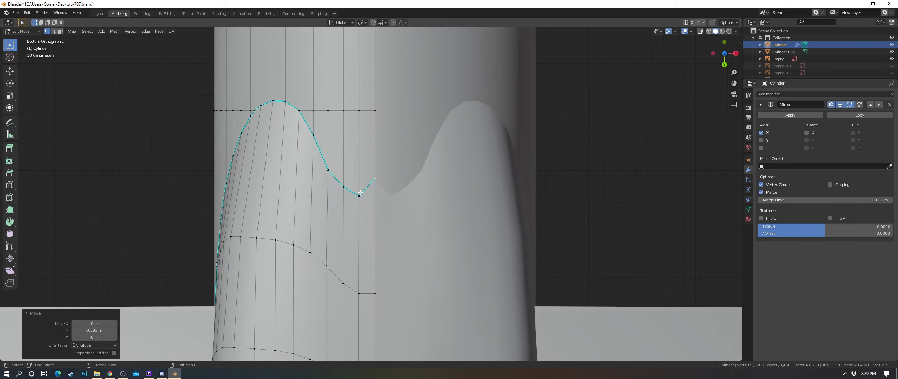
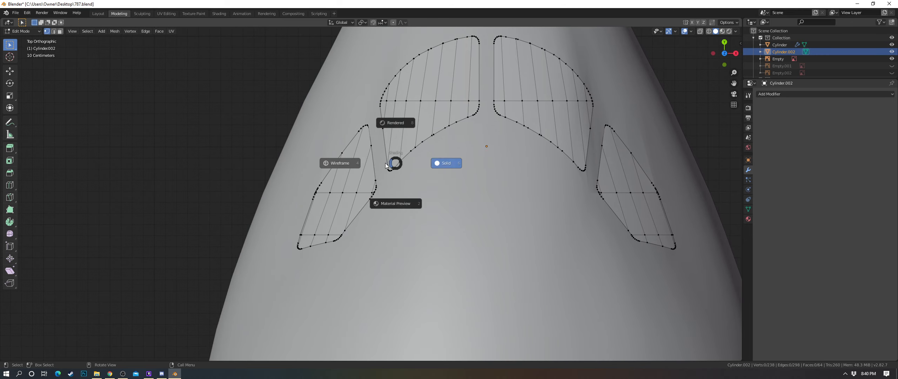
Step: Try to rotate one cockpit side window of Cylinder.002 in top view
left_click(340, 163)
key("b")
right_click(310, 190)
mouse_move(312, 217)
left_mouse_down()
mouse_move(320, 174)
mouse_move(345, 140)
mouse_move(352, 203)
left_mouse_up()
key("Escape")
key("z")
left_click(469, 209)
key("r")
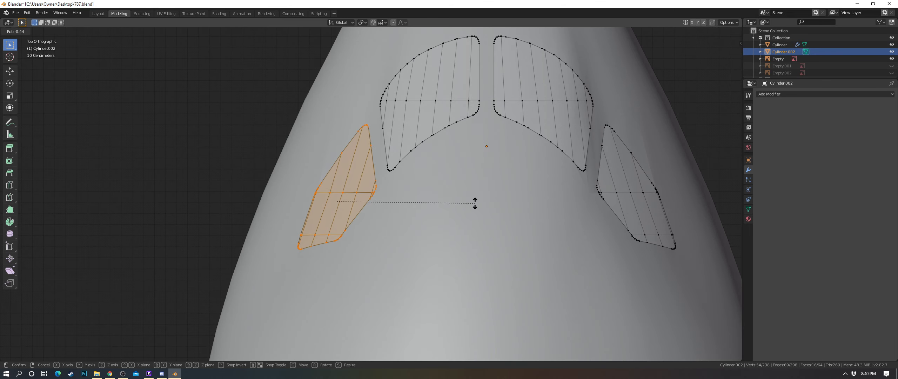
right_click(477, 195)
key("Tab")
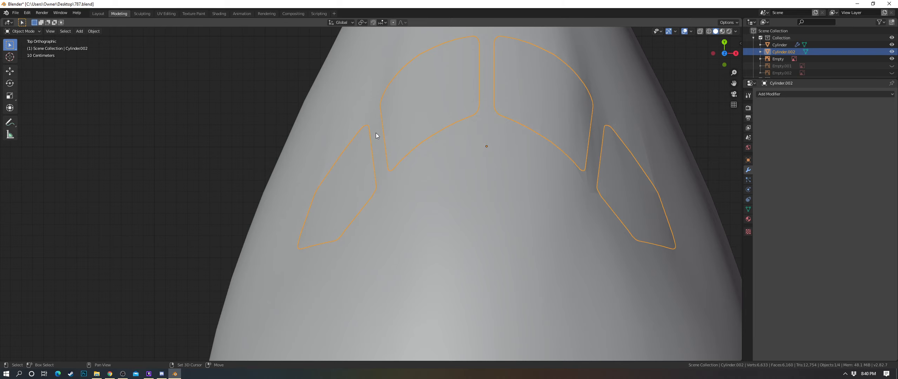
Step: Edit Cylinder and Cylinder.002 together in wireframe and circle-select the vertices of one cockpit side window from above
left_click(376, 133, "shift")
key("Tab")
key("z")
left_click(374, 147)
scroll(361, 167, "up", 3)
key("c")
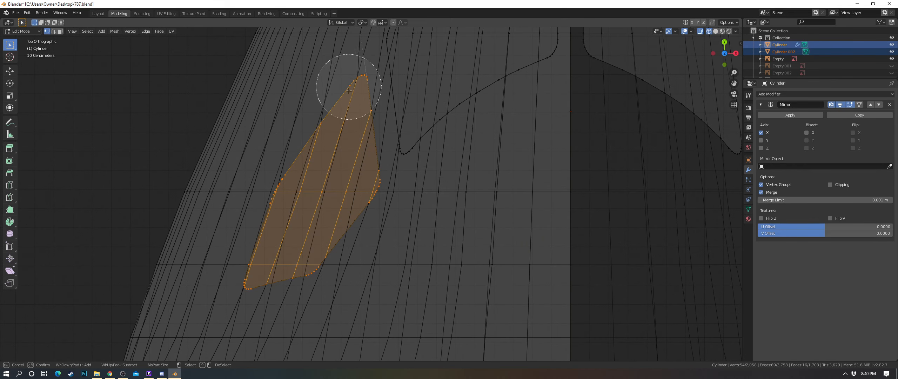
key("Escape")
Step: Extend the selection over the side window's upper and front corner vertices in a perspective view
scroll(404, 156, "down", 5)
middle_click_drag(404, 157, 488, 156)
key("shift+z")
scroll(489, 156, "up", 4)
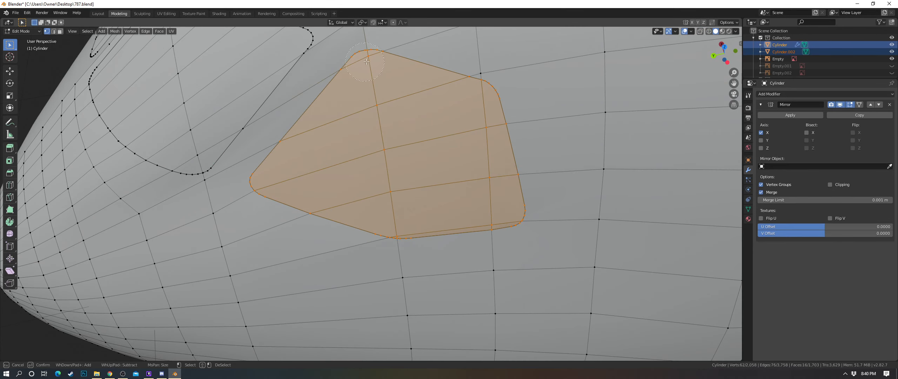
key("Escape")
key("shift+z")
middle_click_drag(384, 68, 389, 86)
mouse_move(381, 131)
left_mouse_down()
mouse_move(407, 120)
mouse_move(295, 233)
left_mouse_up()
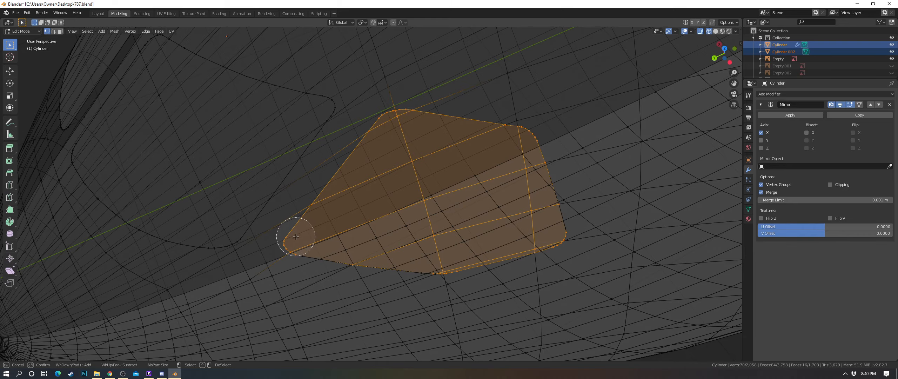
key("Escape")
Step: Add the remaining vertices along the side window's lower and rear edges to the selection
middle_click_drag(453, 255, 395, 173, "shift")
key("c")
left_click_drag(331, 99, 378, 95)
key("Escape")
middle_click_drag(380, 95, 507, 102)
key("c")
left_click_drag(409, 111, 389, 106)
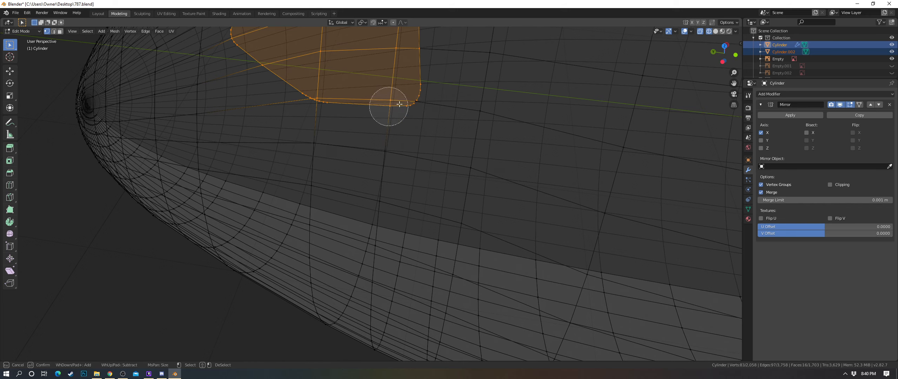
key("Escape")
mouse_move(428, 101)
middle_mouse_down()
mouse_move(437, 111)
mouse_move(428, 158)
middle_mouse_up()
key("c")
left_click_drag(416, 143, 398, 57)
key("Escape")
mouse_move(399, 57)
middle_mouse_down("shift")
mouse_move(435, 121)
mouse_move(461, 121)
middle_mouse_up("shift")
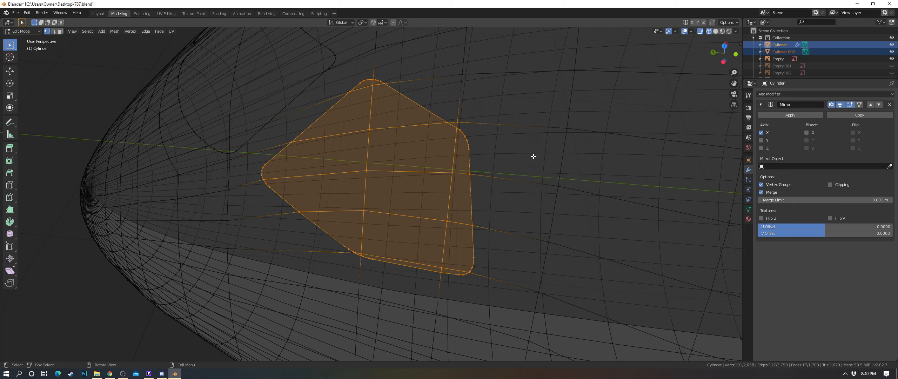
Step: Rotate the selected side window slightly in top view and check its fit on the solid-shaded nose
key("KP_7")
key("r")
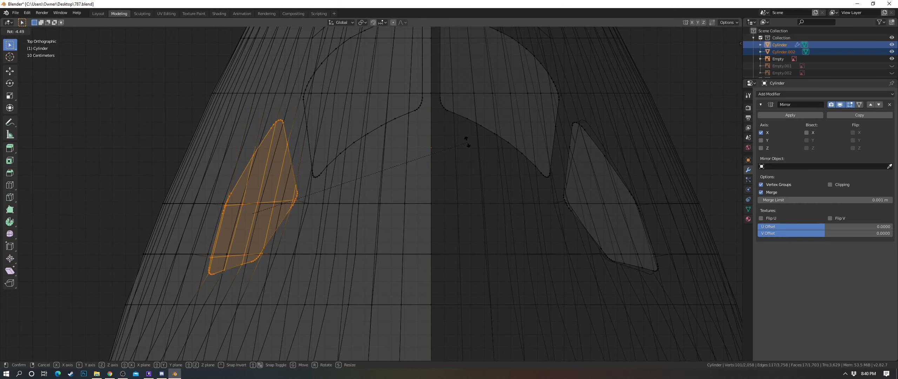
left_click(466, 139)
key("shift+z")
middle_click_drag(394, 149, 465, 101)
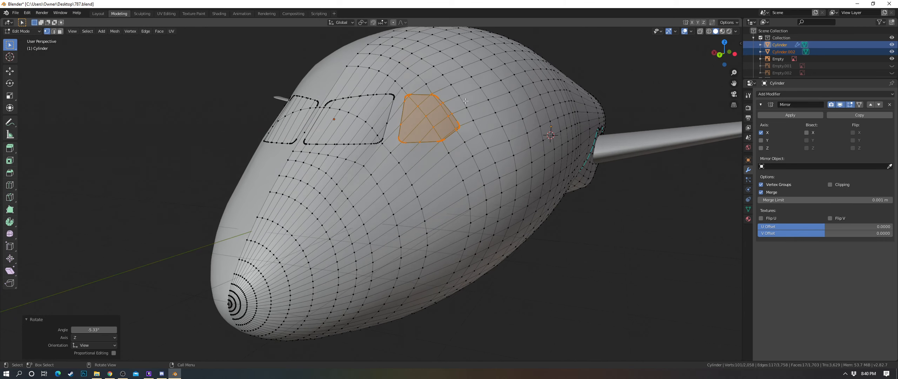
Step: Select only the side window's front edge and lower front corner vertices and rotate them by about 8.04° in top view
key("KP_7")
scroll(409, 162, "up", 5)
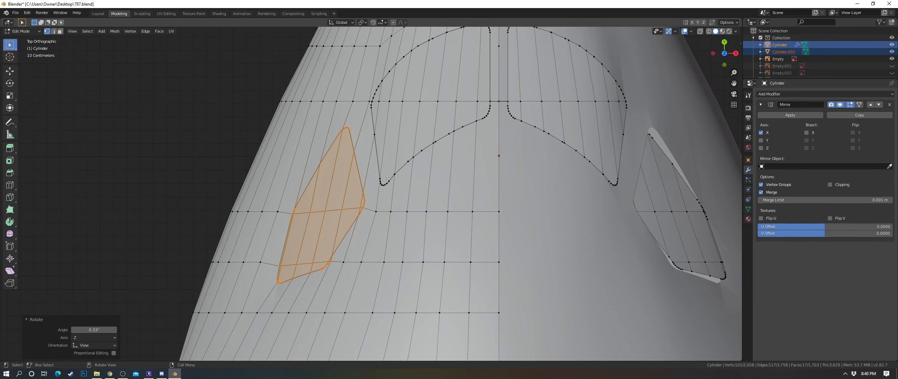
scroll(388, 171, "up", 1)
key("a")
left_click(387, 183)
key("c")
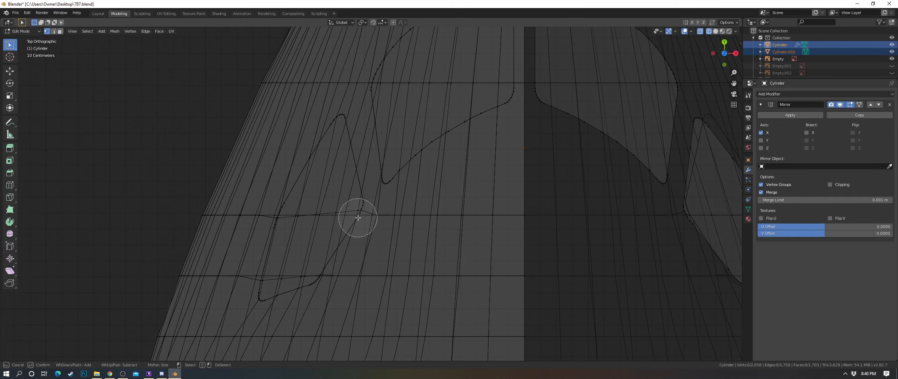
key("Escape")
middle_click_drag(357, 212, 396, 149)
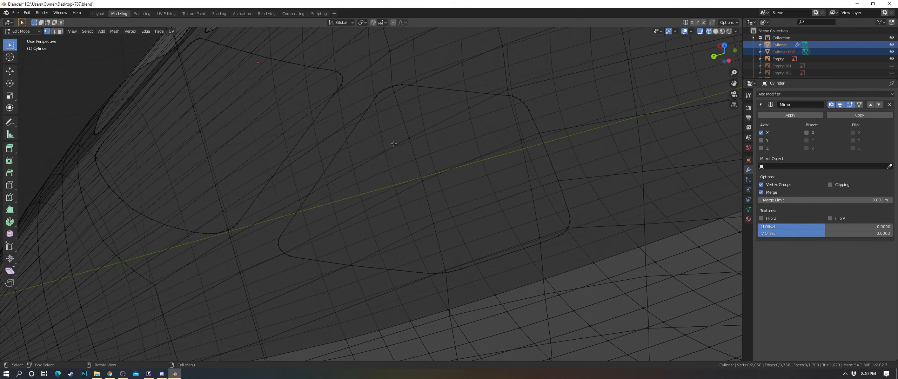
key("Escape")
middle_click_drag(353, 163, 394, 128)
middle_click_drag(451, 140, 399, 158)
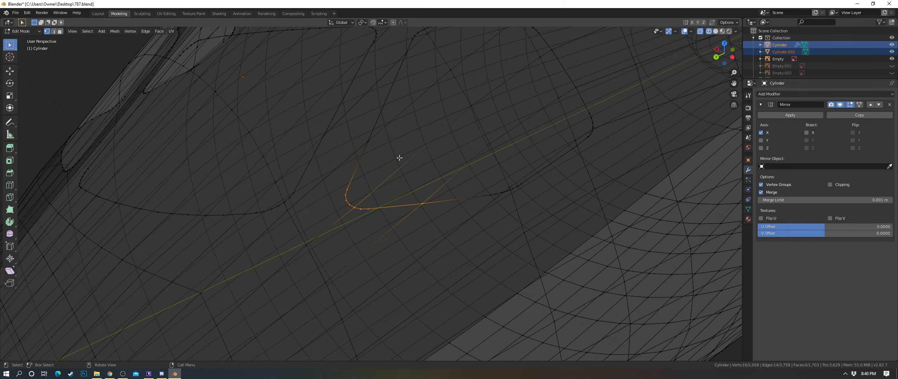
middle_click_drag(388, 132, 406, 160, "shift")
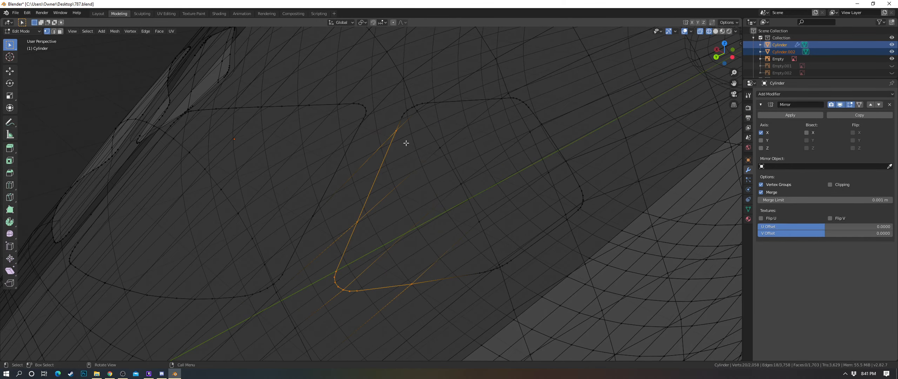
key("KP_7")
scroll(442, 135, "up", 4)
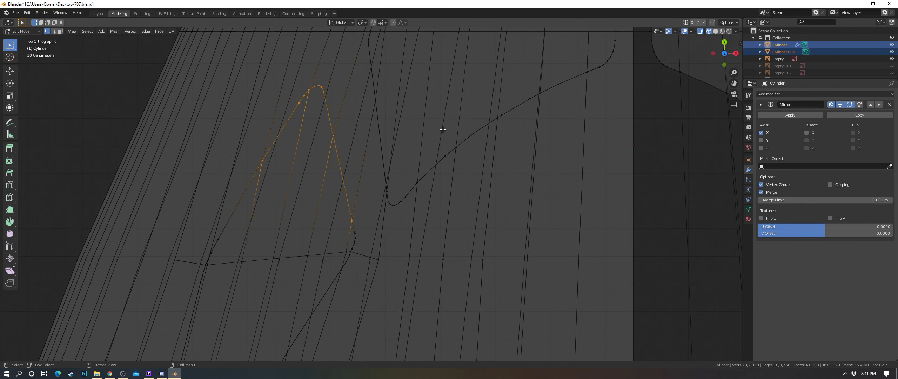
key("r")
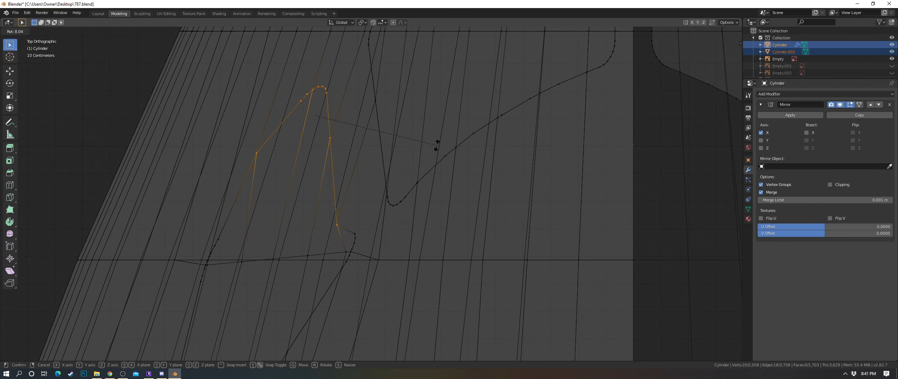
left_click(436, 145)
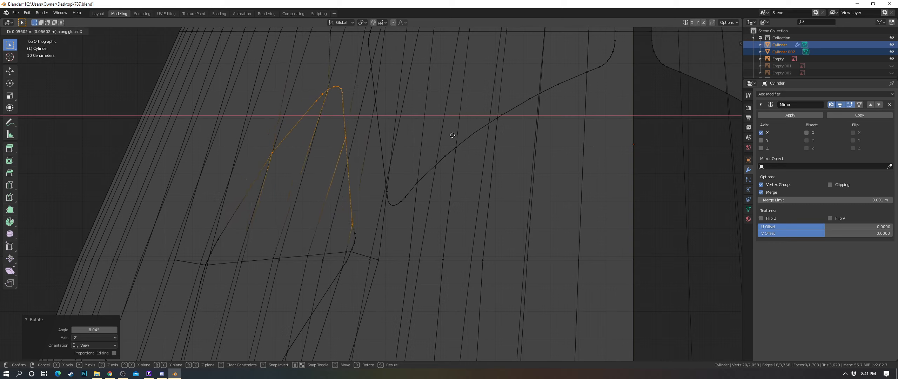
Step: Shift the front-edge vertices about 0.06 m along X, rotate them 2.89° and move them -0.0204 m along X
left_click(453, 135)
key("r")
left_click(453, 128)
key("g")
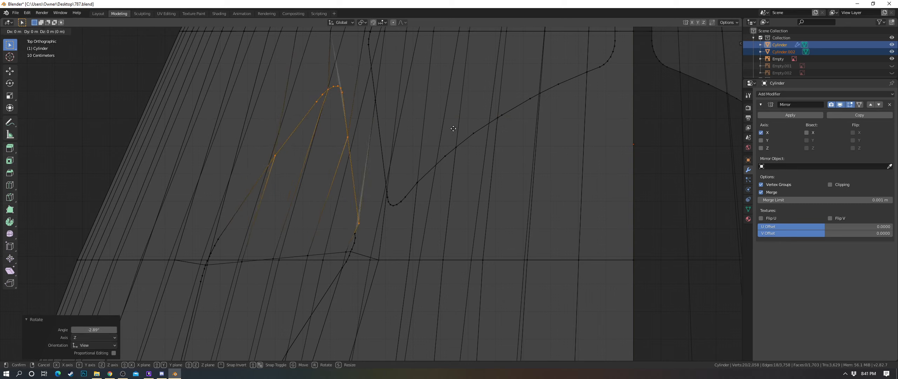
left_click(447, 128)
Step: Examine the reshaped side window in solid shading, in Object Mode and from above
key("shift+z")
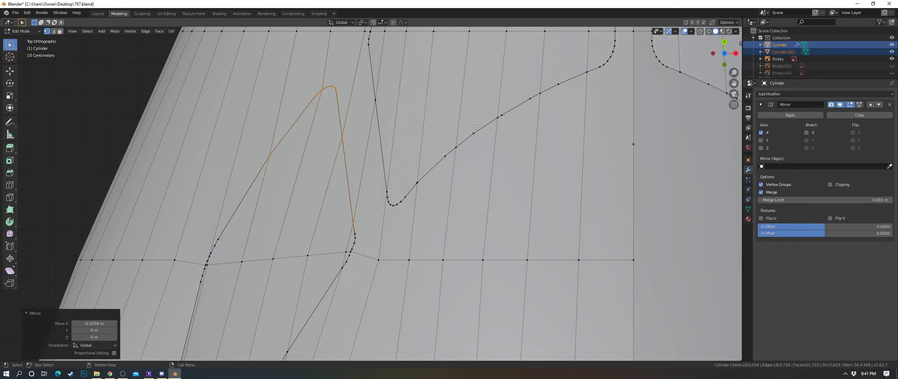
mouse_move(404, 147)
middle_mouse_down()
mouse_move(507, 129)
mouse_move(461, 147)
mouse_move(530, 129)
mouse_move(541, 138)
mouse_move(533, 147)
mouse_move(449, 146)
mouse_move(442, 168)
middle_mouse_up()
scroll(473, 134, "down", 4)
scroll(461, 146, "down", 7)
key("Tab")
scroll(460, 147, "up", 4)
key("Tab")
key("KP_7")
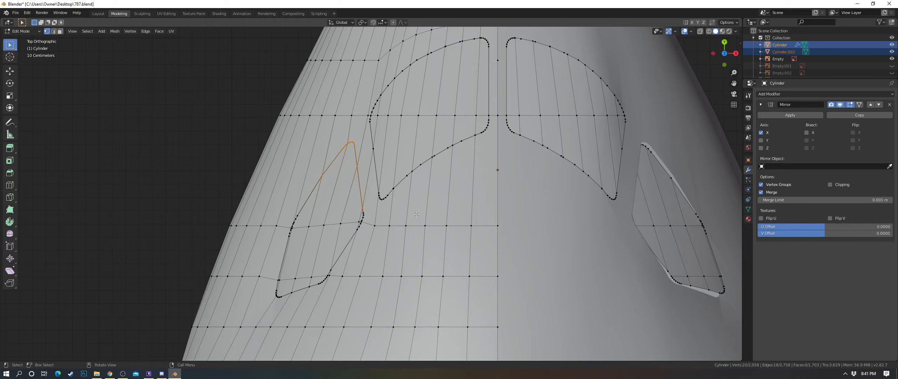
middle_click_drag(416, 214, 361, 134)
Step: Unhide all reference images and hide the unneeded ones, keeping the front-view photo behind the wireframe fuselage in back view
key("4")
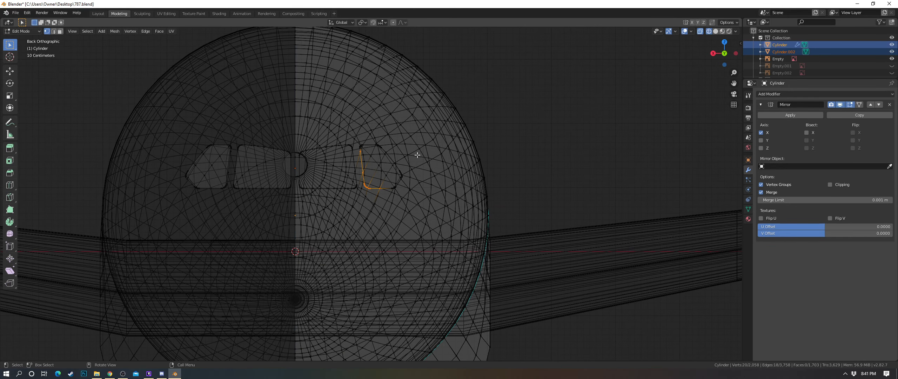
key("Tab")
key("alt+h")
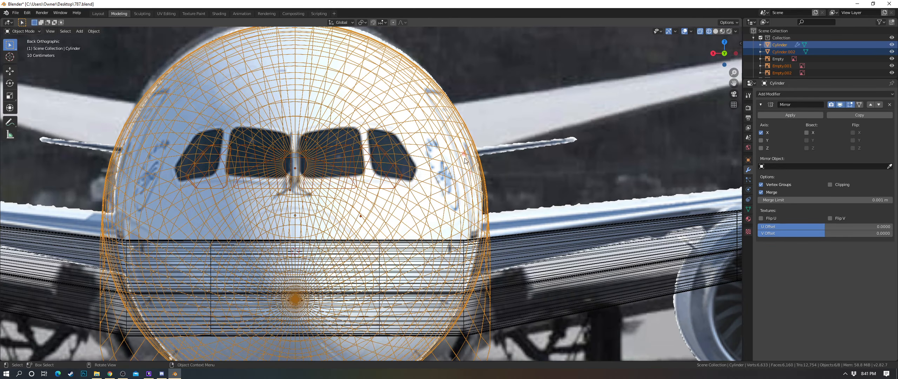
key("Tab")
key("Tab")
left_click(513, 151)
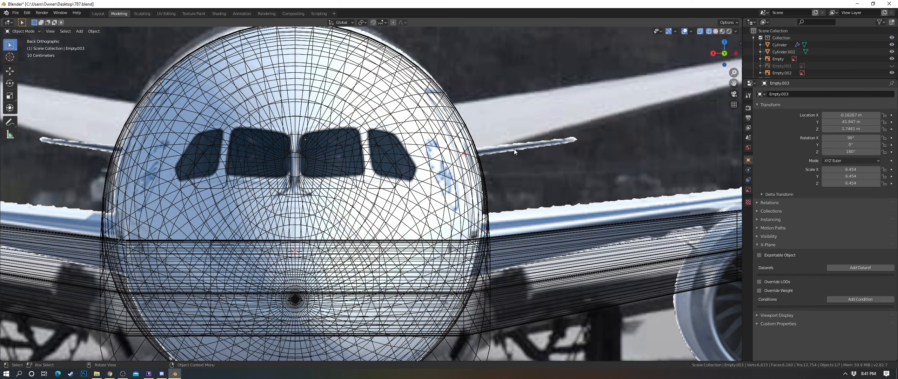
key("h")
left_click(373, 150)
Step: Compare the cockpit window outlines of Cylinder and Cylinder.002 with the front reference photo in wireframe and solid shading
key("Tab")
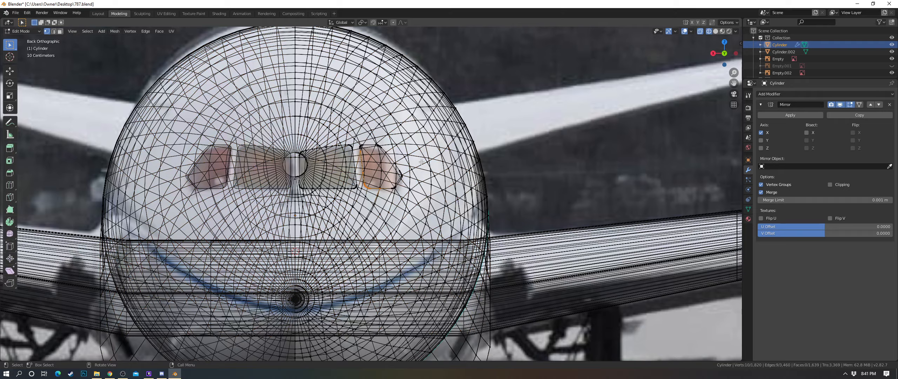
key("Tab")
scroll(421, 161, "up", 3)
left_click(413, 143, "shift")
key("z")
key("Tab")
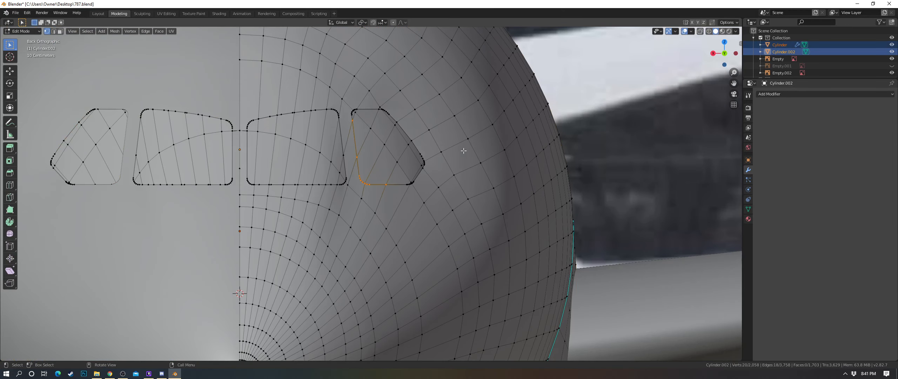
left_click(456, 151)
key("a")
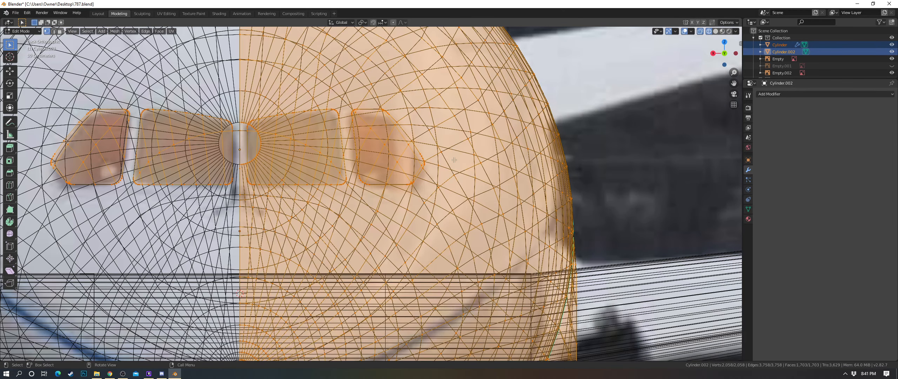
scroll(442, 187, "down", 2)
middle_click_drag(470, 188, 429, 202)
key("z")
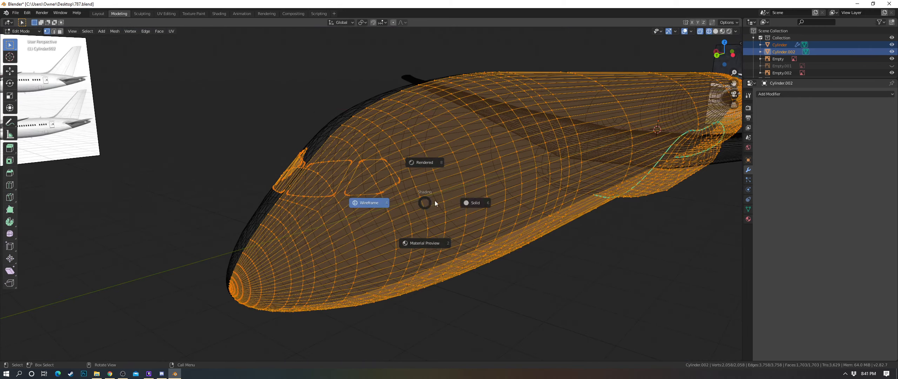
left_click(473, 202)
scroll(442, 199, "up", 1)
scroll(441, 199, "down", 3)
key("alt+a")
Step: Delete the vertices of the two windows on the unadjusted side of Cylinder.002 in back view
key("Tab")
left_click(417, 166)
mouse_move(363, 177)
middle_mouse_down()
mouse_move(444, 184)
mouse_move(456, 198)
middle_mouse_up()
scroll(444, 185, "up", 5)
left_click(409, 198)
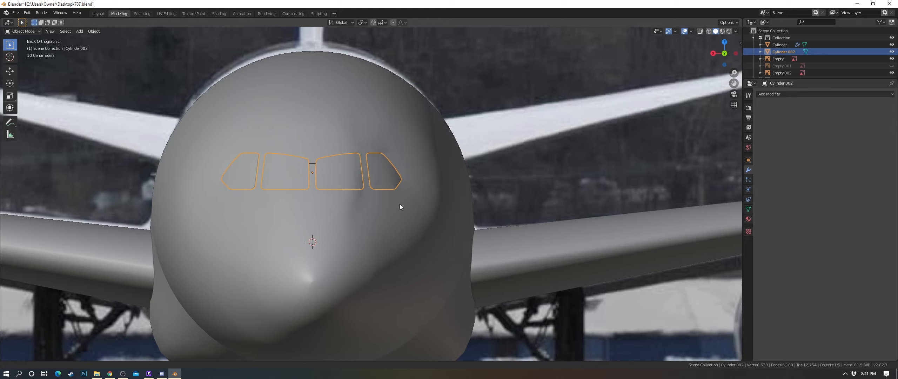
middle_click_drag(400, 204, 459, 205, "shift")
key("Tab")
key("z")
left_click(426, 196)
key("b")
left_click_drag(370, 214, 371, 214)
key("x")
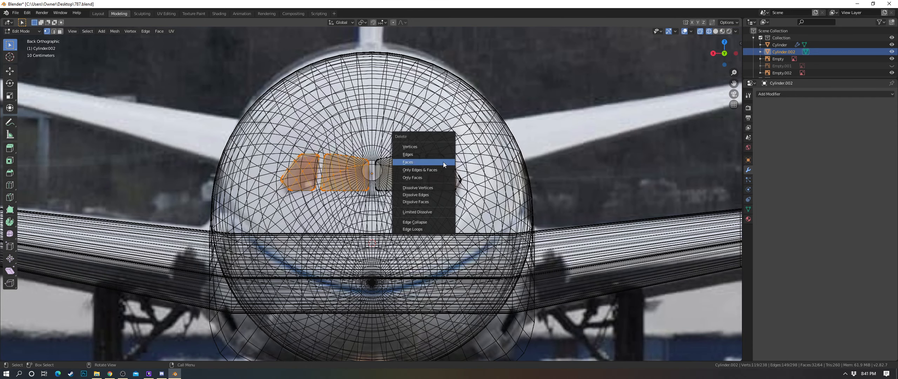
left_click(444, 146)
key("shift+z")
key("Tab")
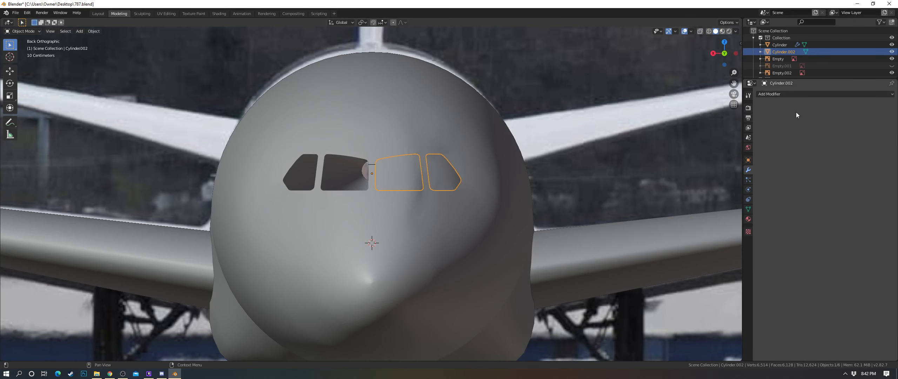
Step: Add a Mirror modifier on the X axis to Cylinder.002 and apply it
left_click(789, 94)
left_click(752, 164)
middle_click_drag(608, 162, 618, 134)
middle_click_drag(512, 127, 548, 143)
scroll(473, 140, "down", 5)
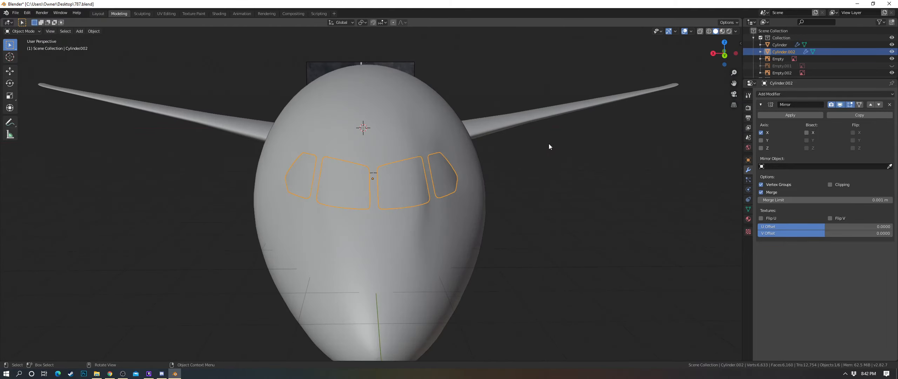
middle_click_drag(514, 114, 842, 124)
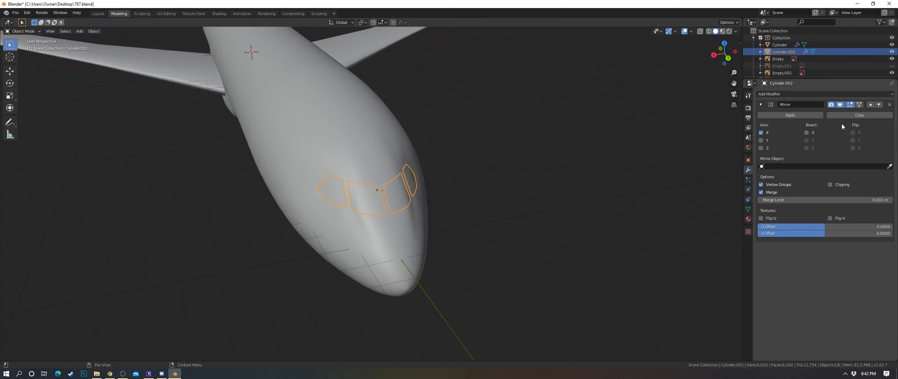
left_click(790, 115)
Step: Apply the Mirror modifier of the fuselage object Cylinder
left_click(392, 97)
middle_click_drag(392, 98, 473, 108)
left_click(433, 142)
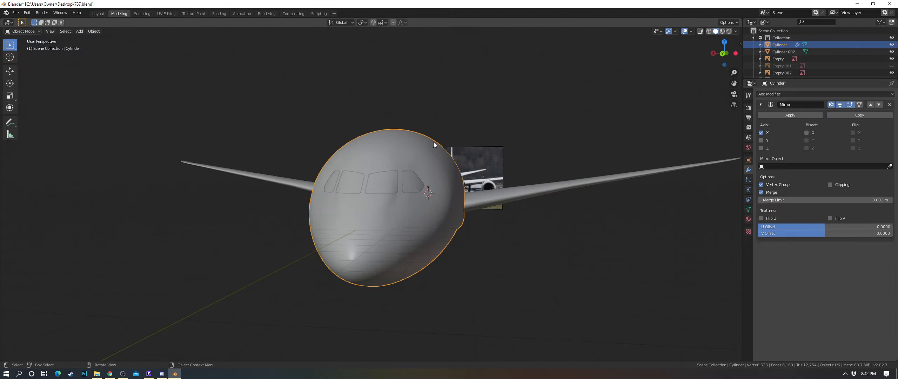
left_click(785, 115)
Step: Examine the complete fuselage mesh and the belly fairing's sharp boundary from beneath in Edit Mode
middle_click_drag(702, 120, 485, 101)
key("Tab")
key("Tab")
key("alt+a")
scroll(482, 150, "down", 4)
key("Tab")
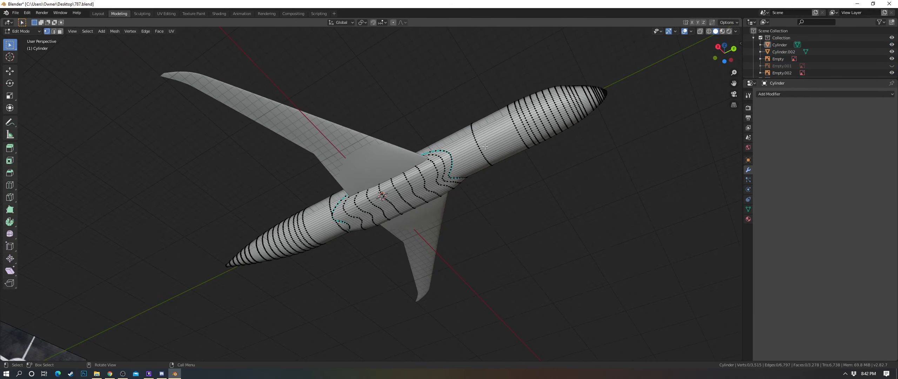
scroll(533, 170, "up", 3)
middle_click_drag(533, 169, 558, 176)
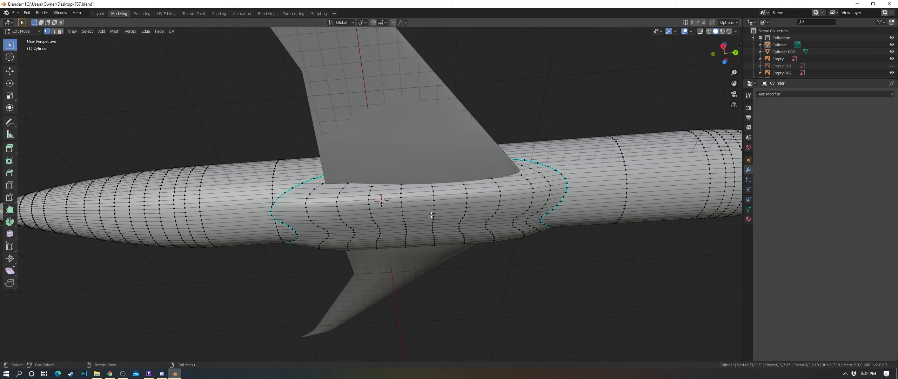
middle_click_drag(395, 185, 350, 176)
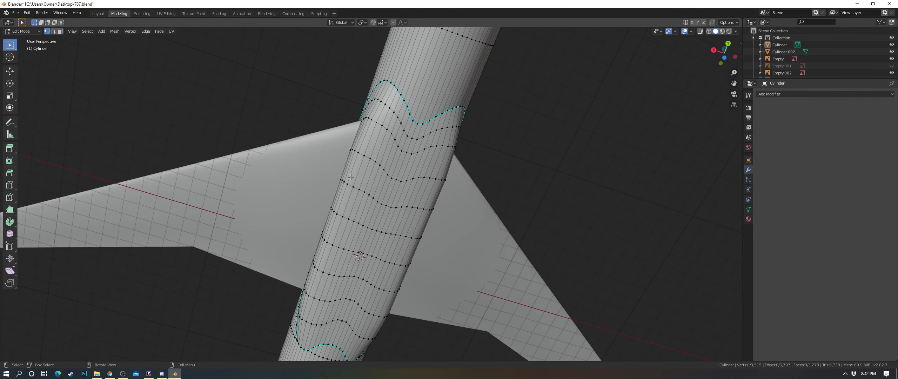
scroll(413, 184, "down", 3)
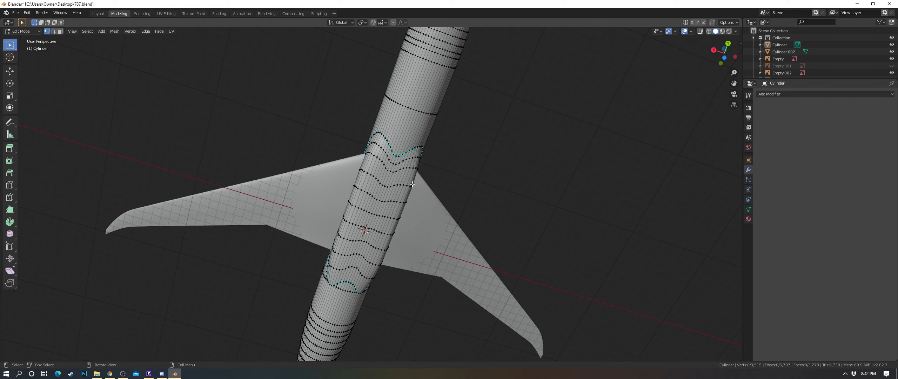
Step: Return the fuselage to Object Mode, hide the viewport overlays to review the clean model, and save 787.blend
middle_click_drag(412, 185, 365, 166)
scroll(433, 196, "down", 3)
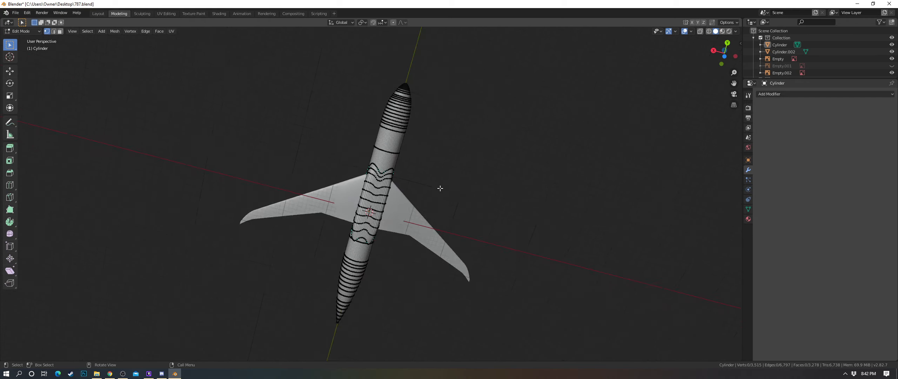
middle_click_drag(438, 191, 463, 205)
key("Tab")
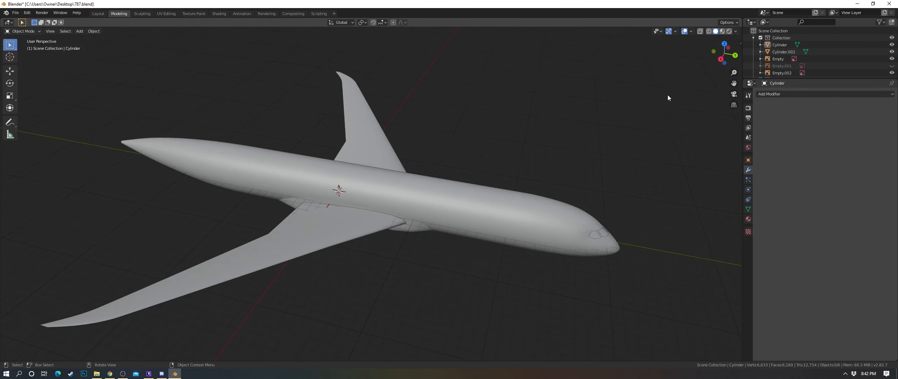
left_click(683, 33)
middle_click_drag(526, 89, 640, 95)
key("ctrl+s")
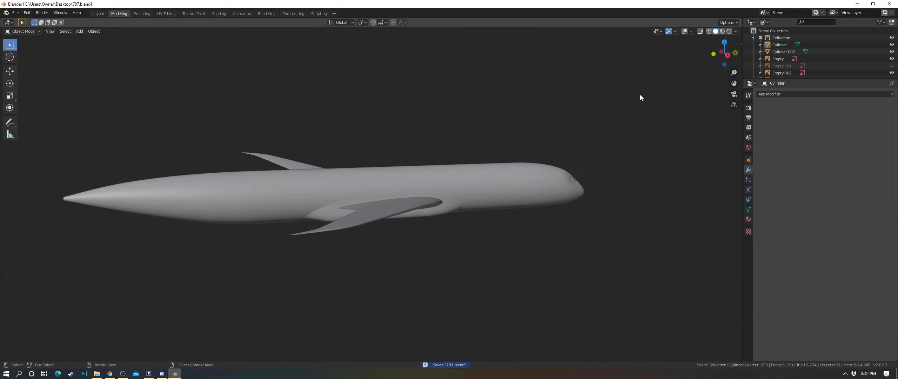
Step: Show the viewport overlays again, inspect the fuselage mesh up close in Edit Mode, and save the file from Object Mode
key("Tab")
middle_click_drag(397, 202, 487, 174)
left_click(683, 31)
scroll(489, 224, "up", 5)
key("Tab")
scroll(575, 163, "up", 4)
scroll(453, 155, "up", 2)
left_click(454, 155)
left_click(465, 136)
key("ctrl+s")
scroll(445, 133, "up", 1)
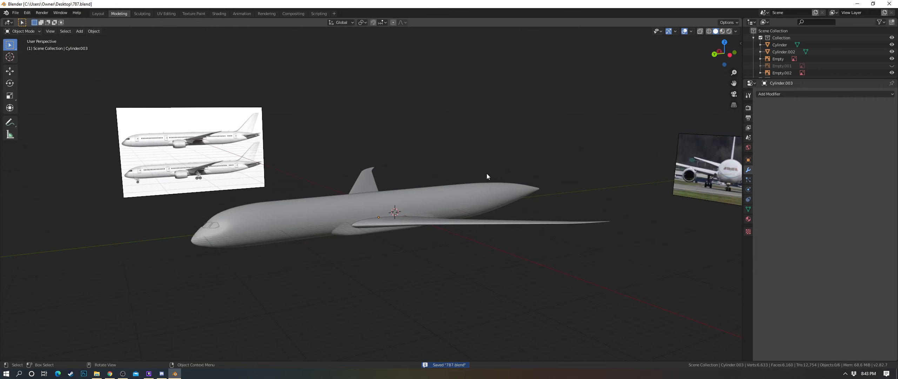
Step: Hide the viewport overlays and examine the overall shape of the fuselage and wings in perspective
left_click(684, 31)
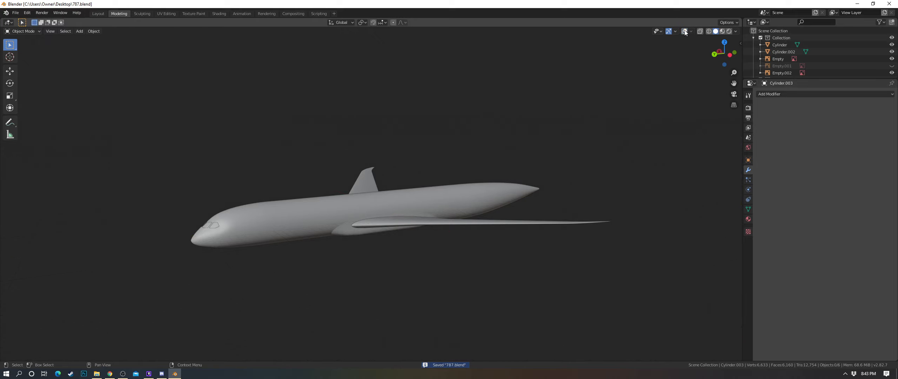
mouse_move(516, 128)
middle_mouse_down()
mouse_move(546, 128)
mouse_move(513, 128)
mouse_move(504, 90)
mouse_move(471, 130)
mouse_move(512, 134)
middle_mouse_up()
scroll(547, 132, "up", 1)
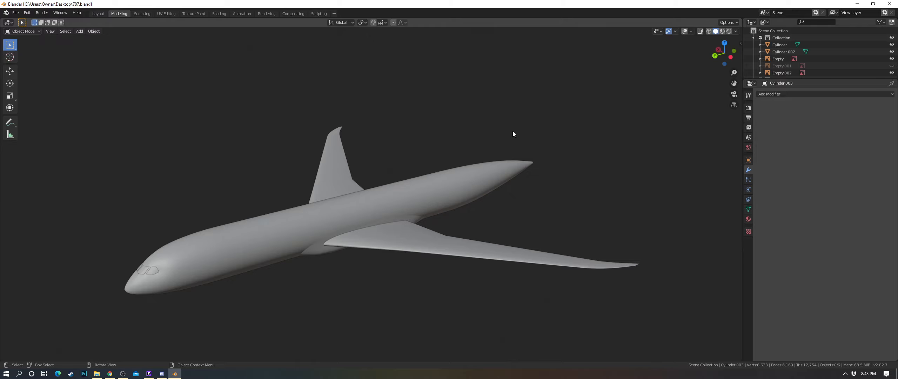
Step: Restore the overlays and compare the model with the side-view blueprint in left orthographic view, focusing on the tail area
key("ctrl+KP_3")
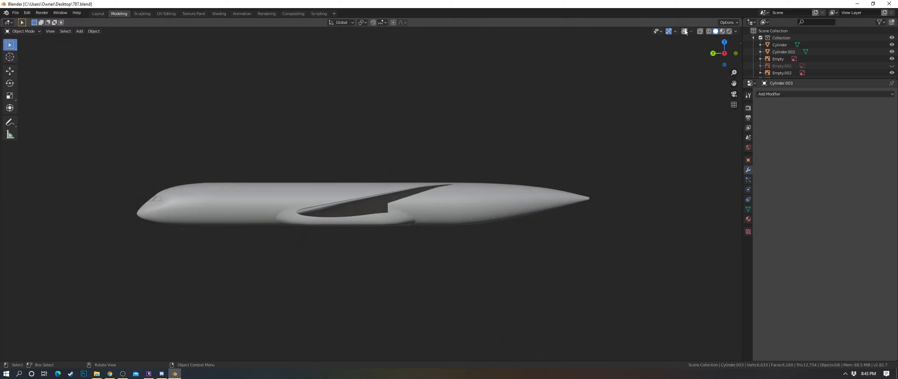
key("shift+alt+z")
middle_click_drag(619, 114, 541, 123, "shift")
scroll(538, 125, "up", 1)
scroll(570, 122, "down", 1)
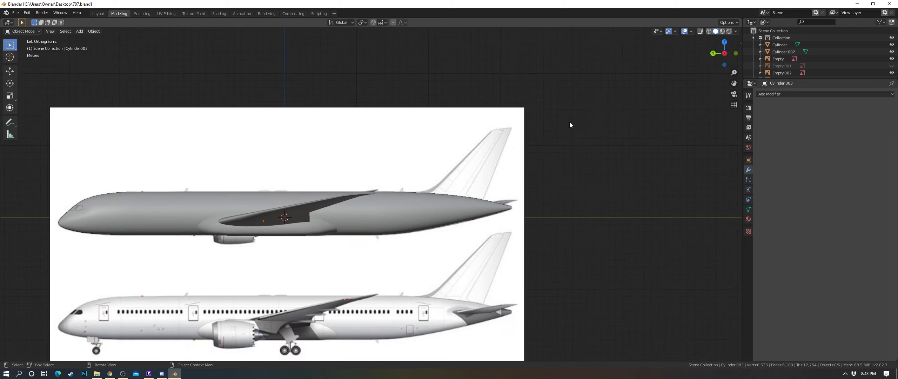
middle_click_drag(467, 151, 516, 139, "shift")
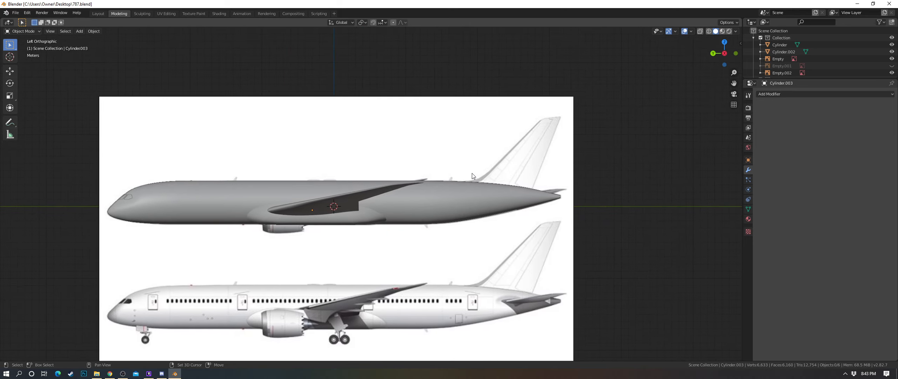
scroll(543, 174, "up", 1)
middle_click_drag(471, 173, 537, 199, "shift")
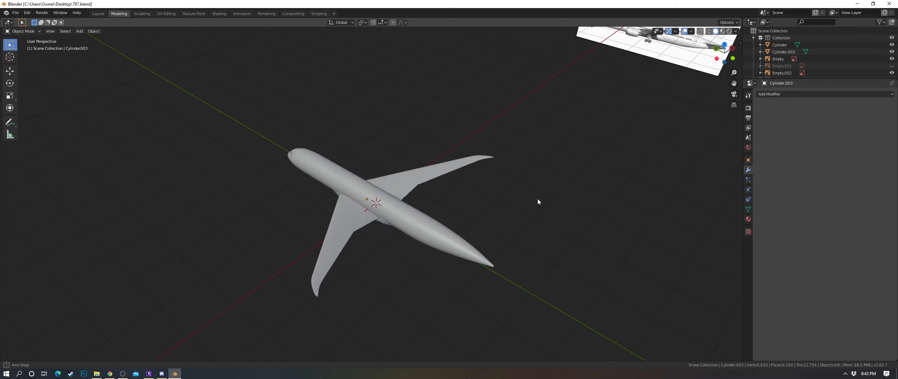